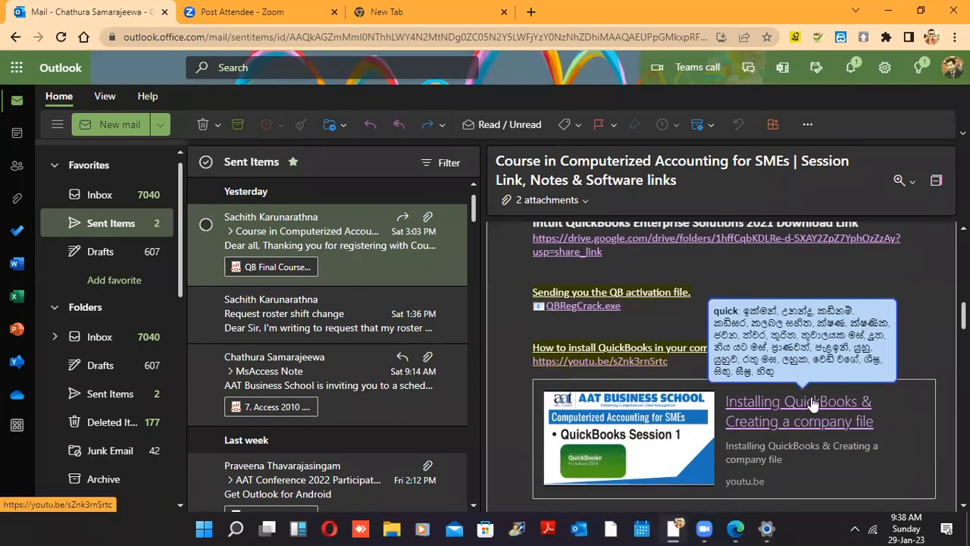
Open the 'Installing QuickBooks & Creating a company file' video link in the course email
click(811, 403)
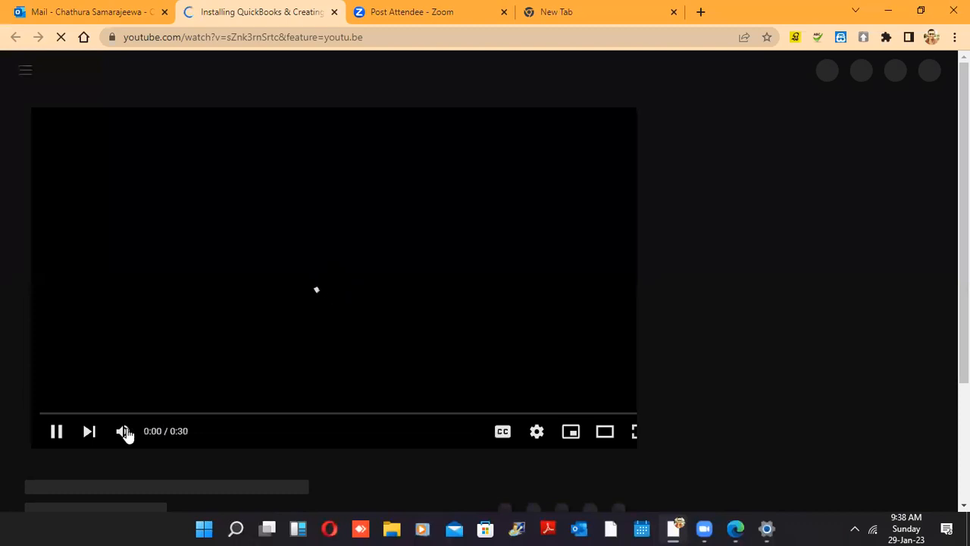
mouse_move(126, 430)
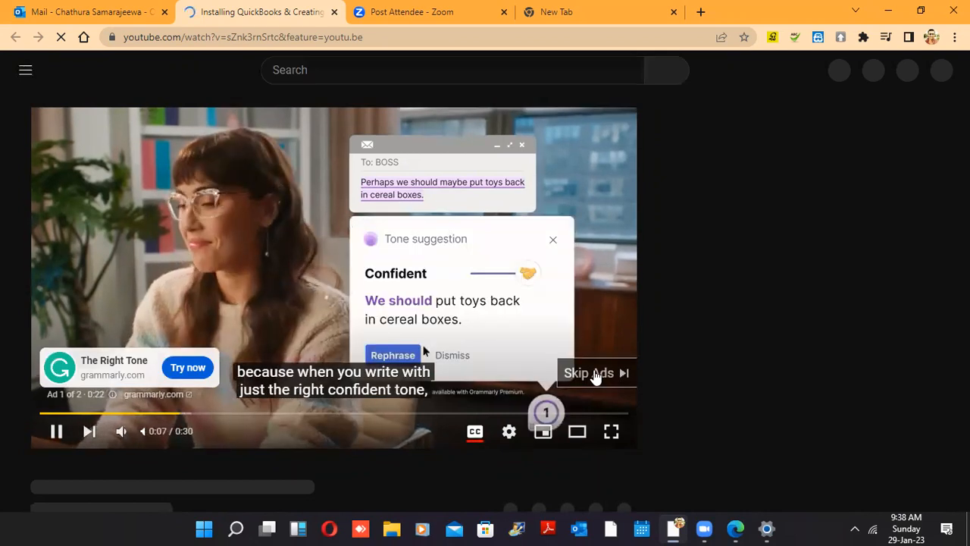
Skip the YouTube ad and play the QuickBooks installation tutorial full screen
click(595, 374)
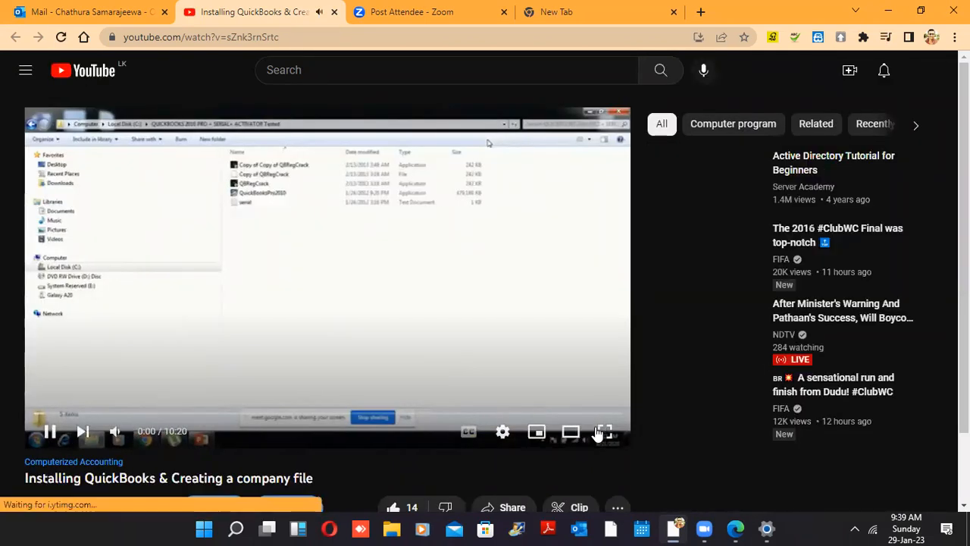
click(599, 433)
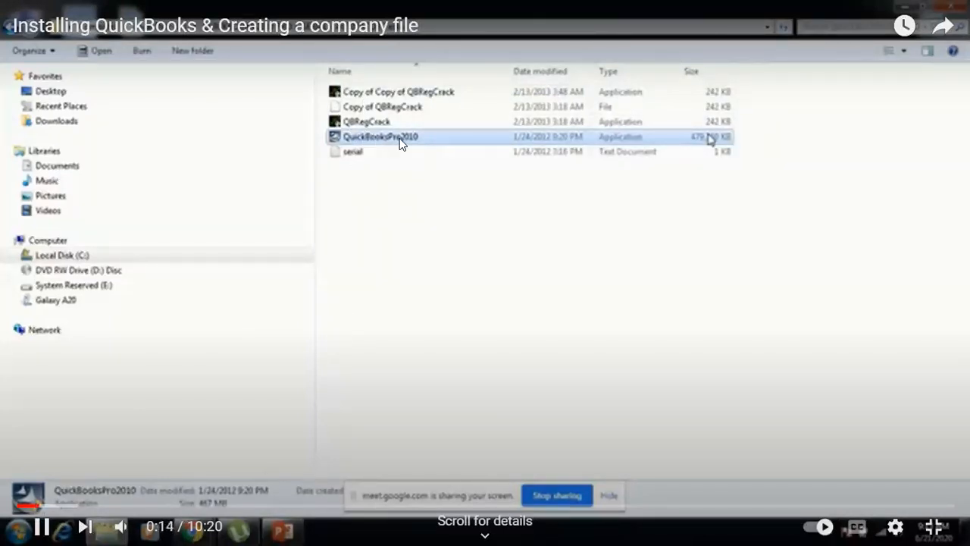
Pause, then resume the tutorial until it shows the QuickBooks installer's Welcome page
key(space)
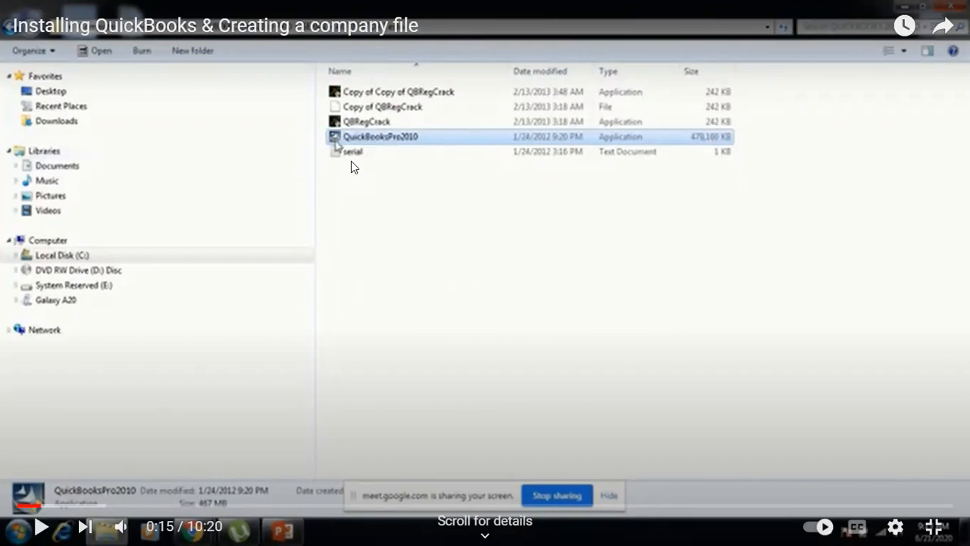
key(space)
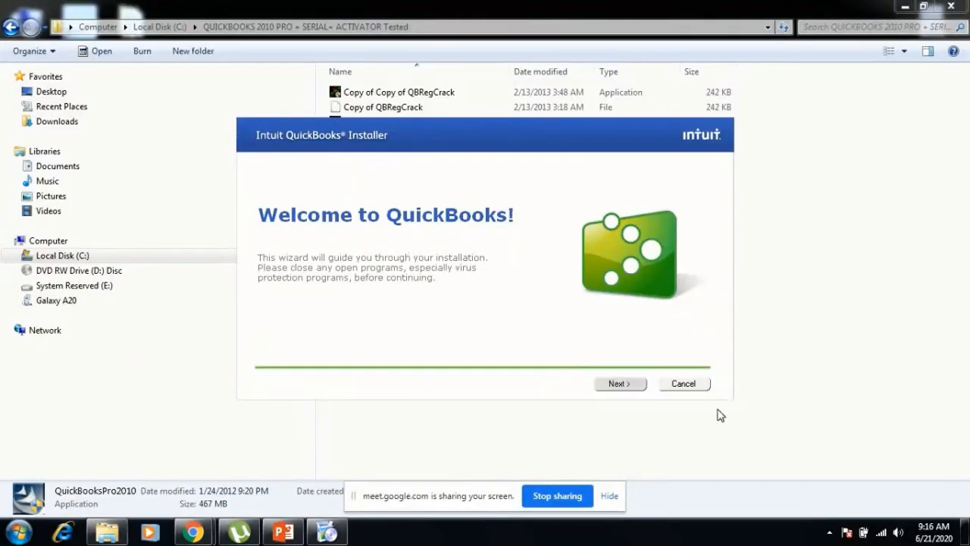
In the tutorial's installer, accept the license agreement and continue to Choose Installation Type
click(618, 384)
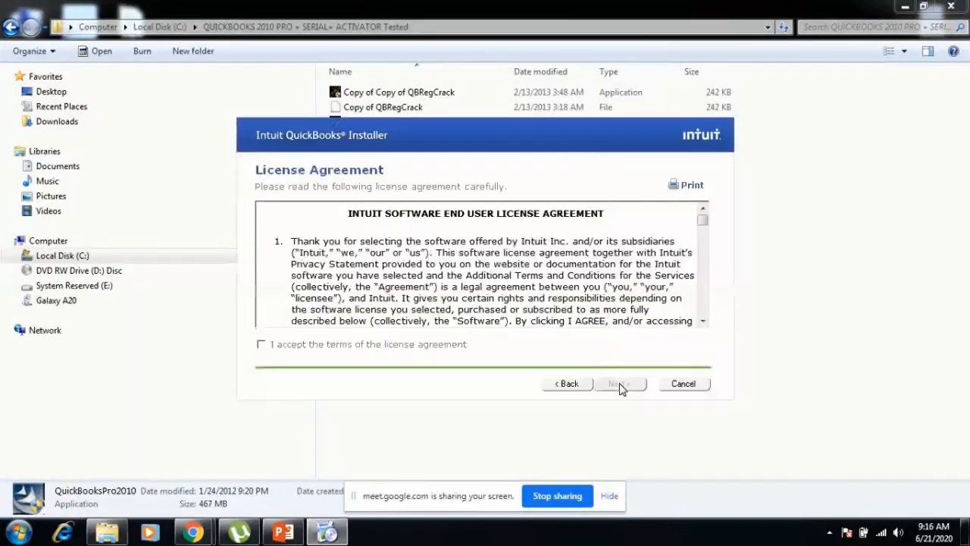
click(349, 347)
click(705, 324)
click(705, 323)
click(705, 323)
click(705, 324)
click(705, 324)
click(705, 323)
click(705, 324)
click(705, 324)
click(705, 324)
click(705, 324)
click(705, 323)
click(705, 323)
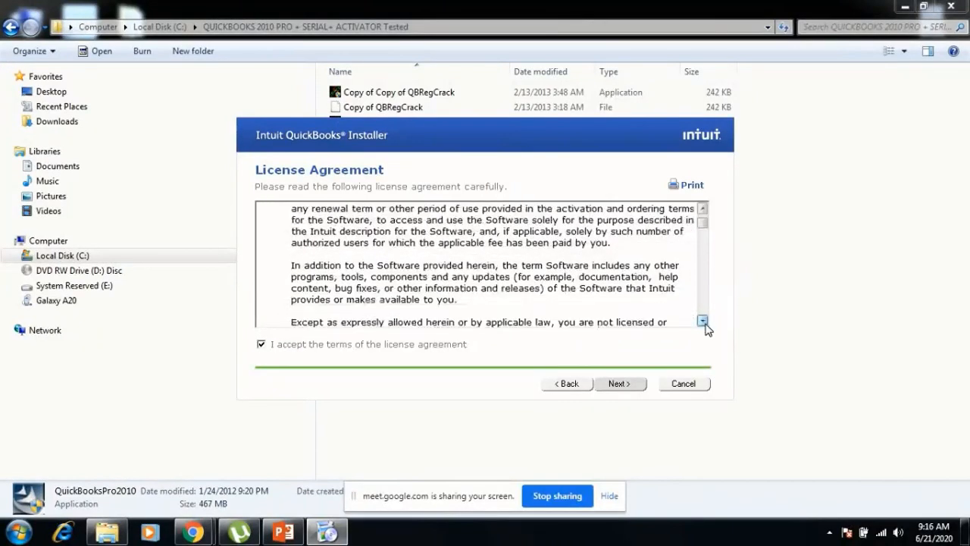
click(615, 385)
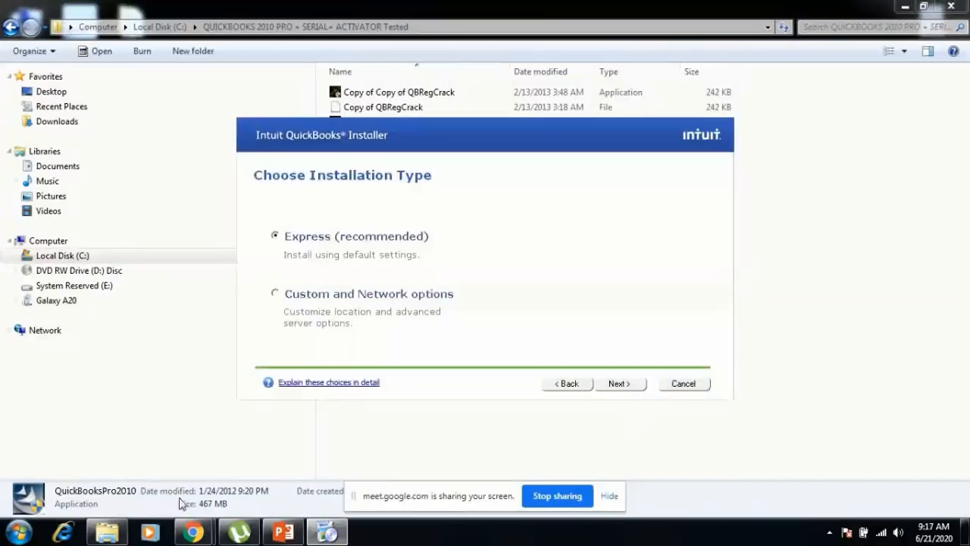
Keep the Express (recommended) installation type and continue to License and Product Numbers
mouse_move(192, 533)
mouse_move(121, 485)
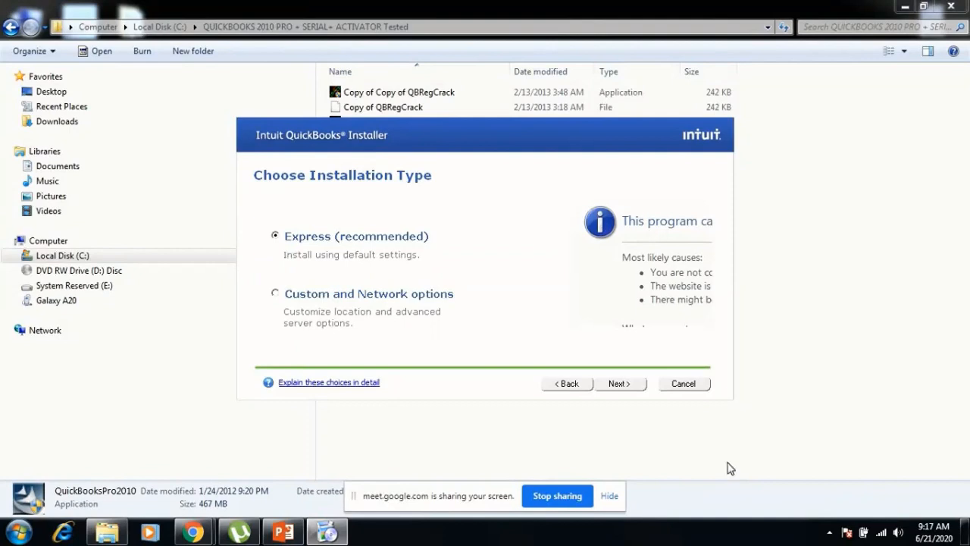
click(619, 384)
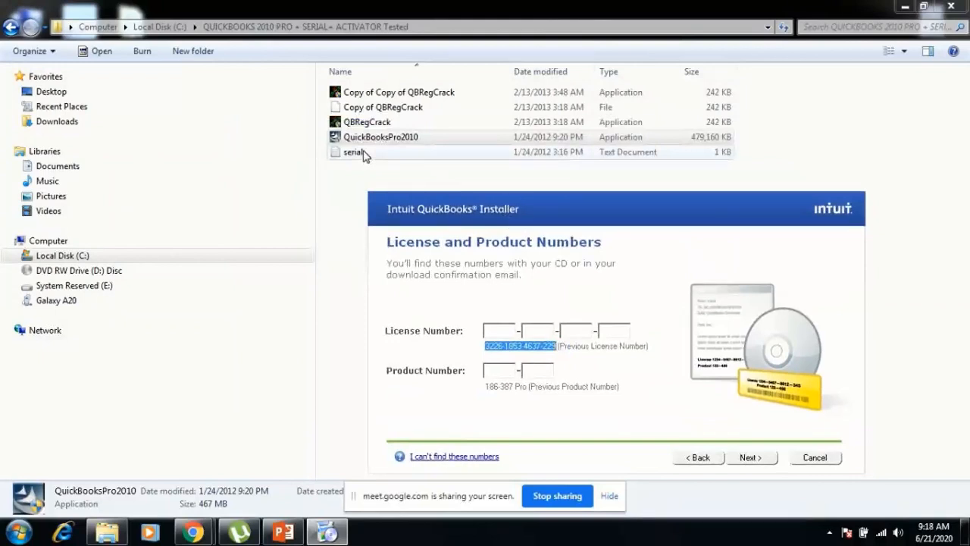
Open the serial text file in Notepad to read the license and product numbers
click(363, 152)
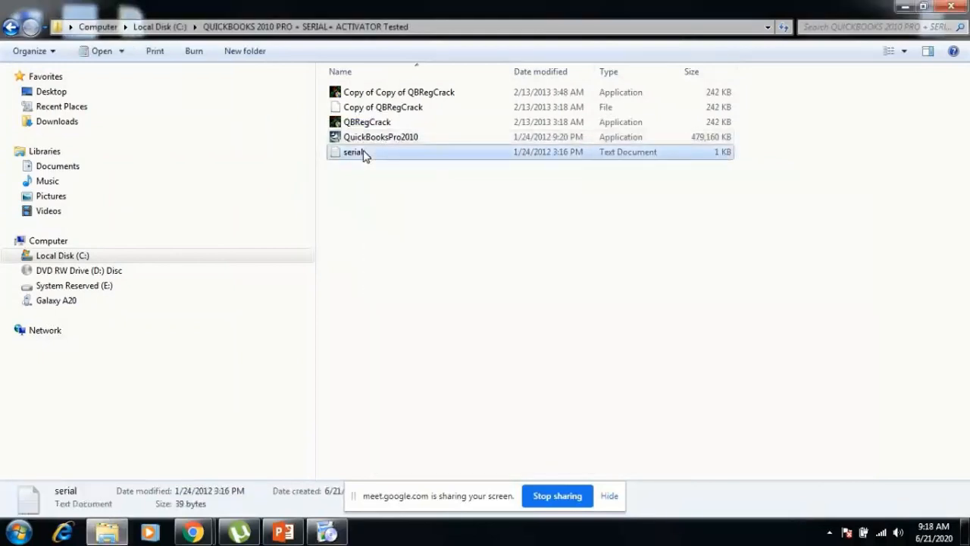
click(362, 154)
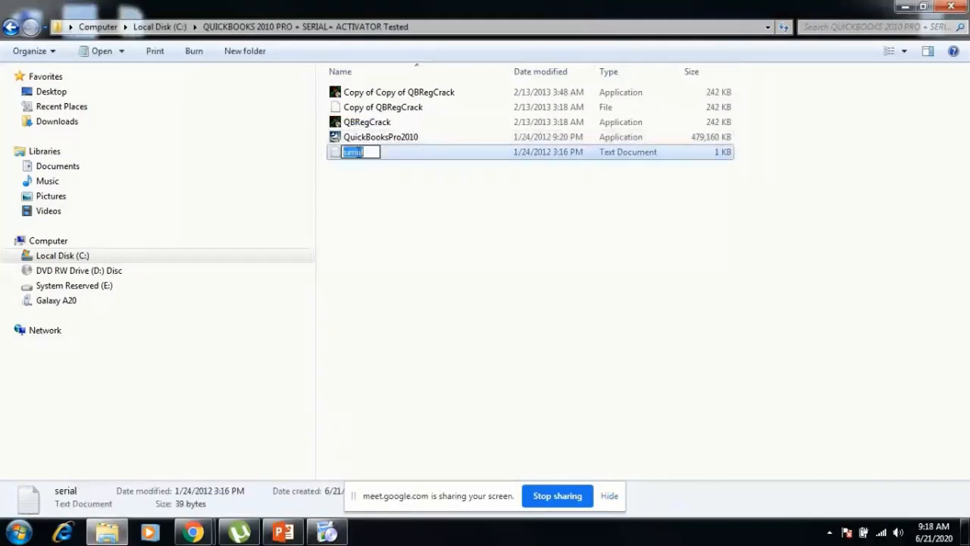
click(371, 284)
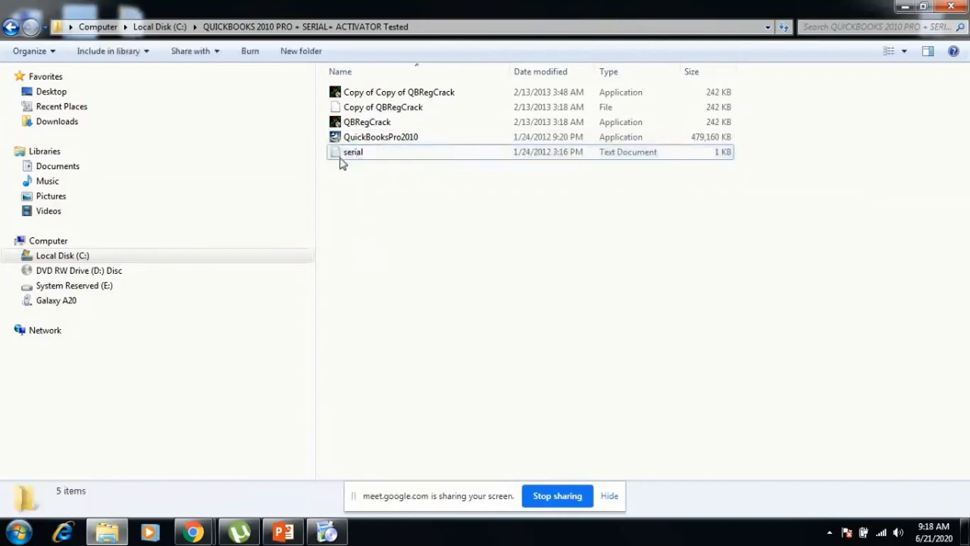
double_click(342, 154)
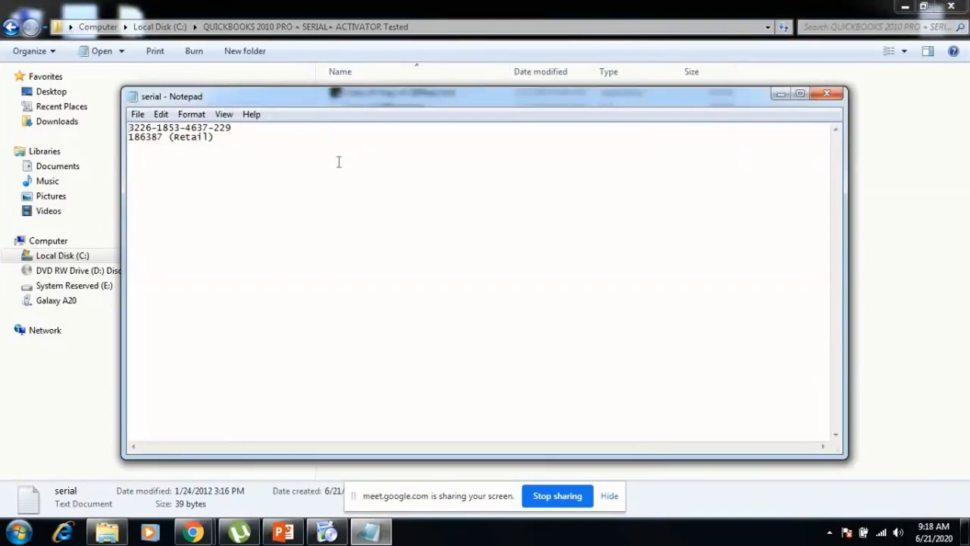
mouse_move(327, 533)
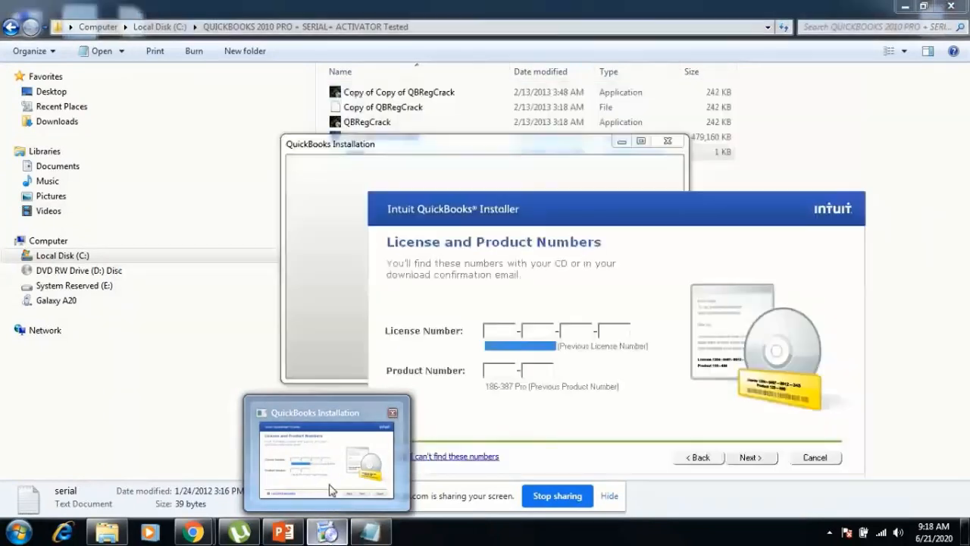
Enter the license and product numbers in the installer and continue to Ready to Install
click(331, 489)
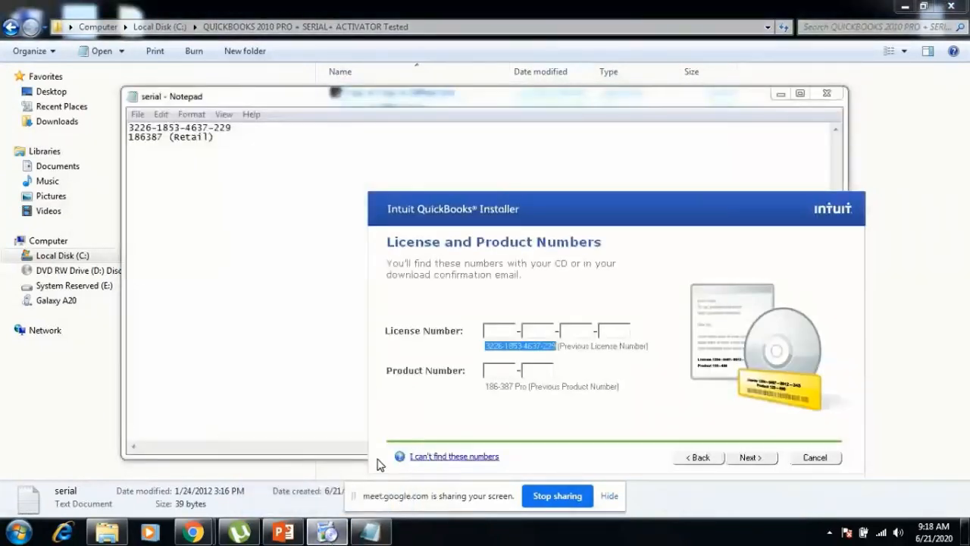
click(498, 327)
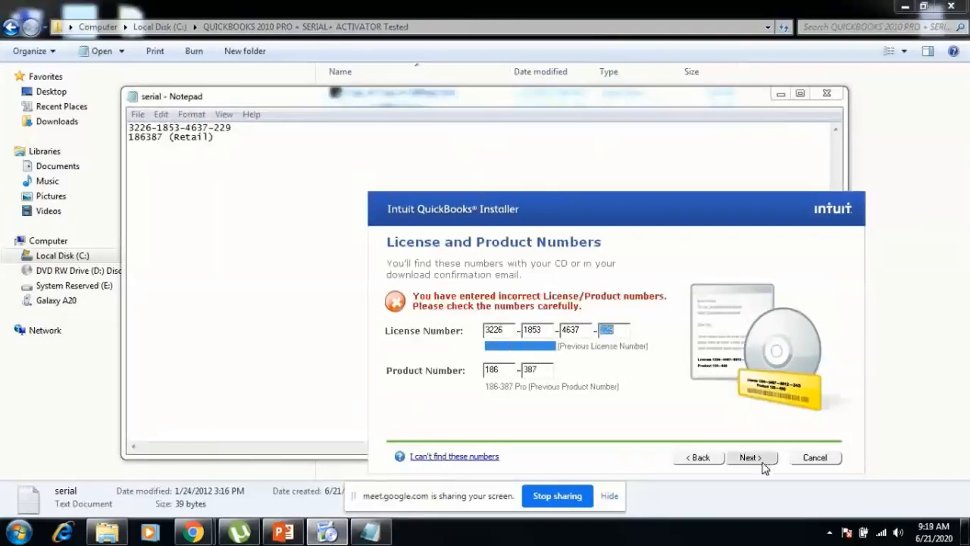
click(758, 461)
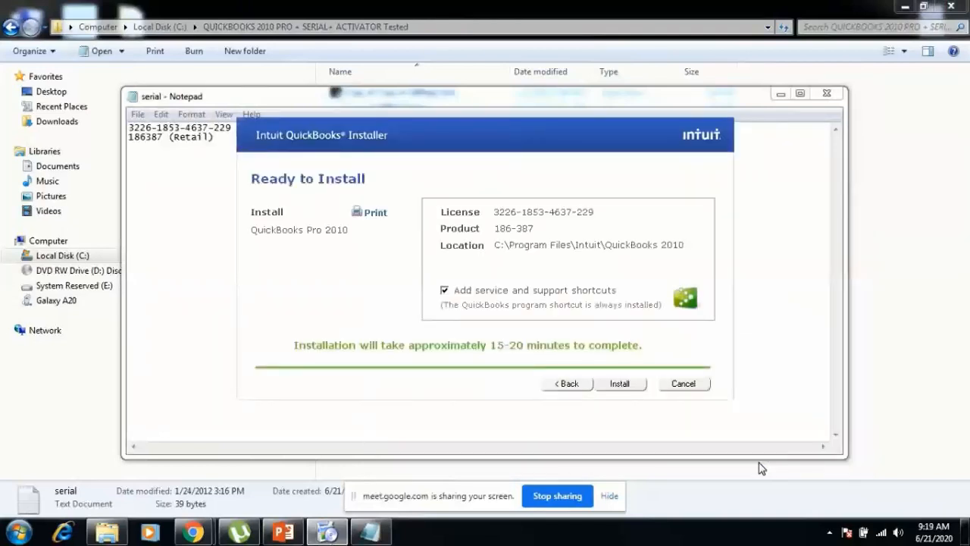
Skip the service shortcuts, resume the video, and jump ahead to the 4:38 installation progress
click(485, 295)
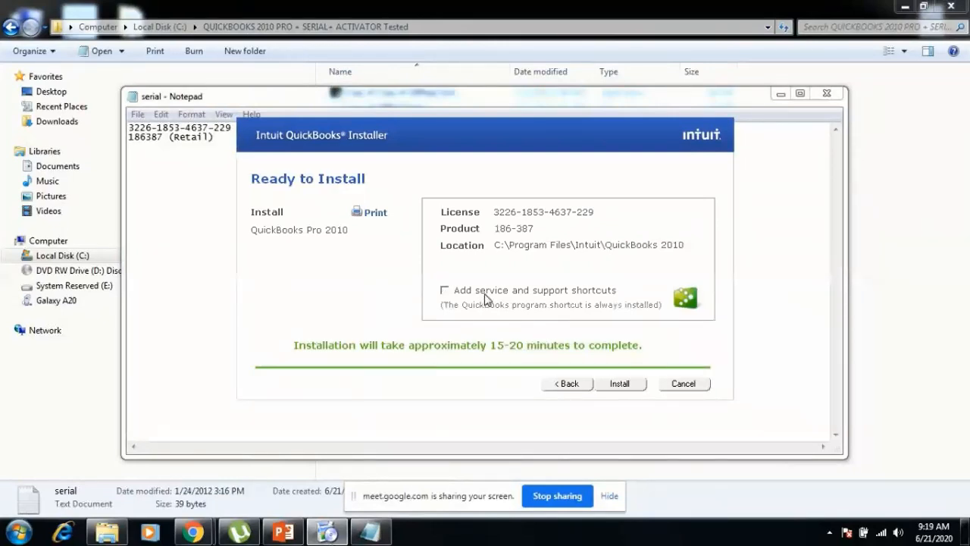
mouse_move(393, 288)
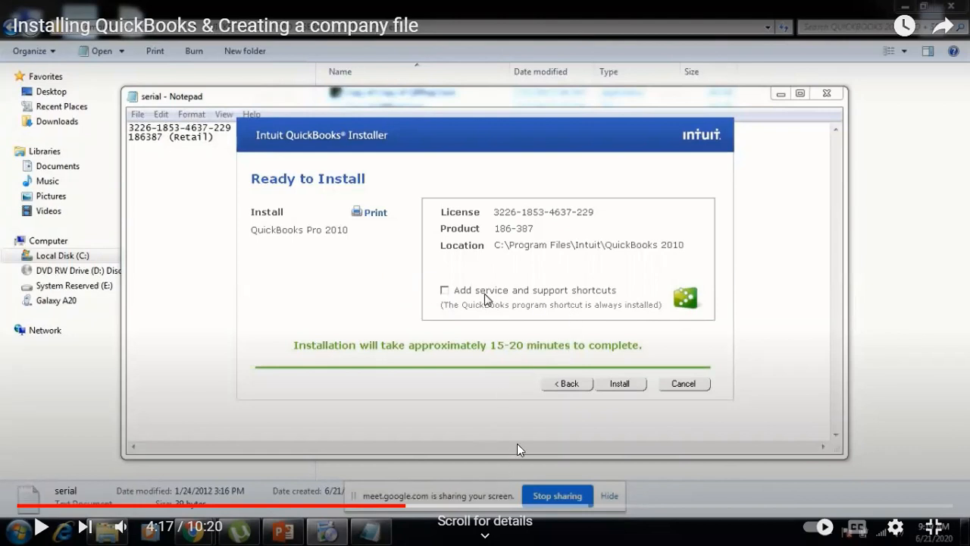
click(42, 528)
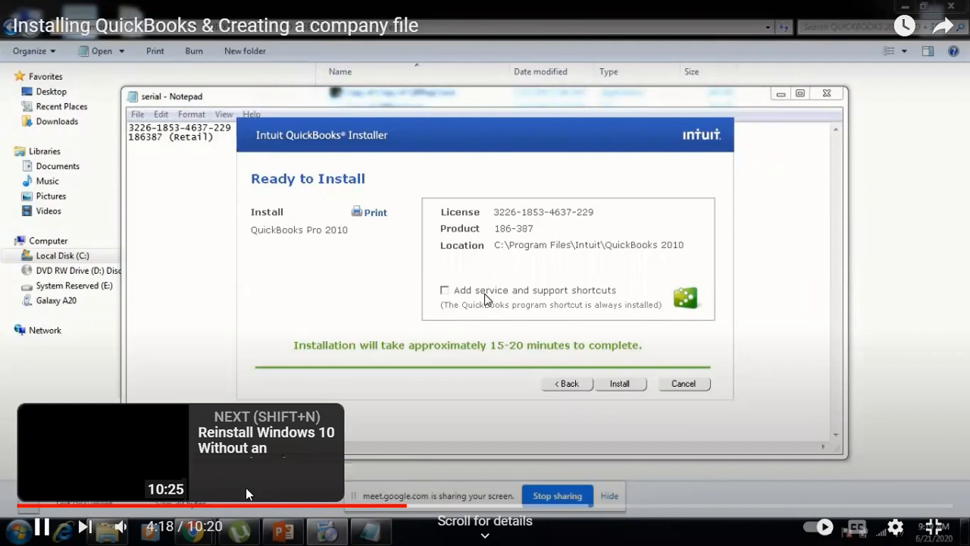
click(429, 505)
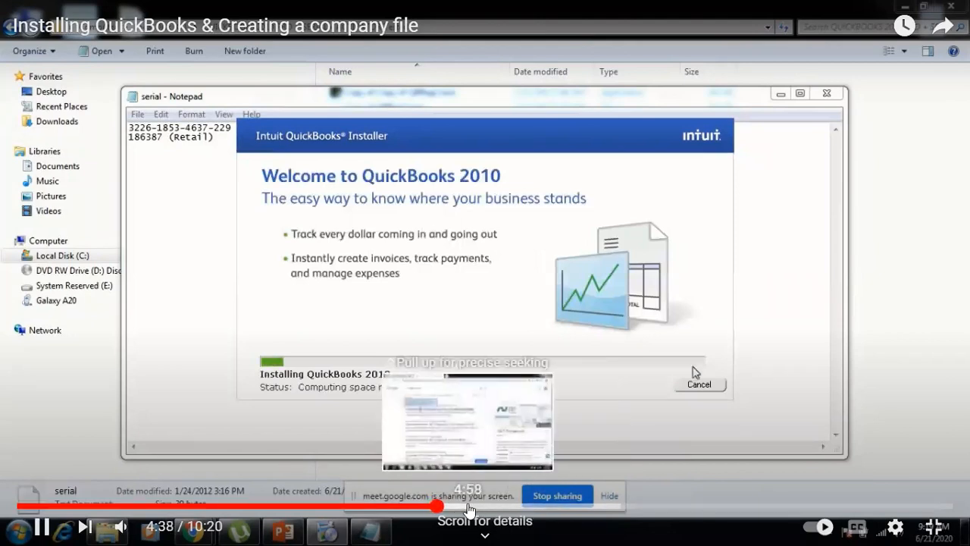
Jump ahead to 5:57 where QuickBooks Pro 2010's welcome window appears, then exit full screen
click(468, 507)
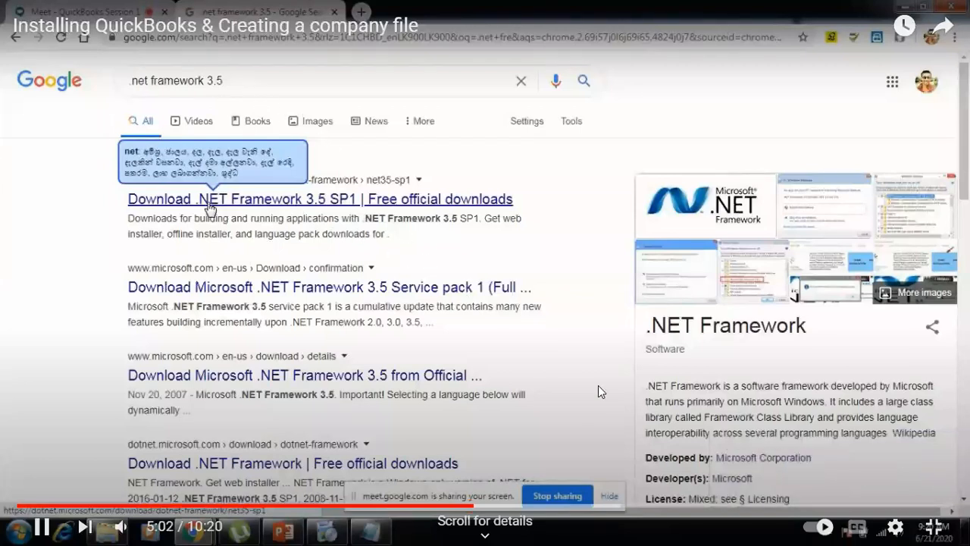
click(546, 507)
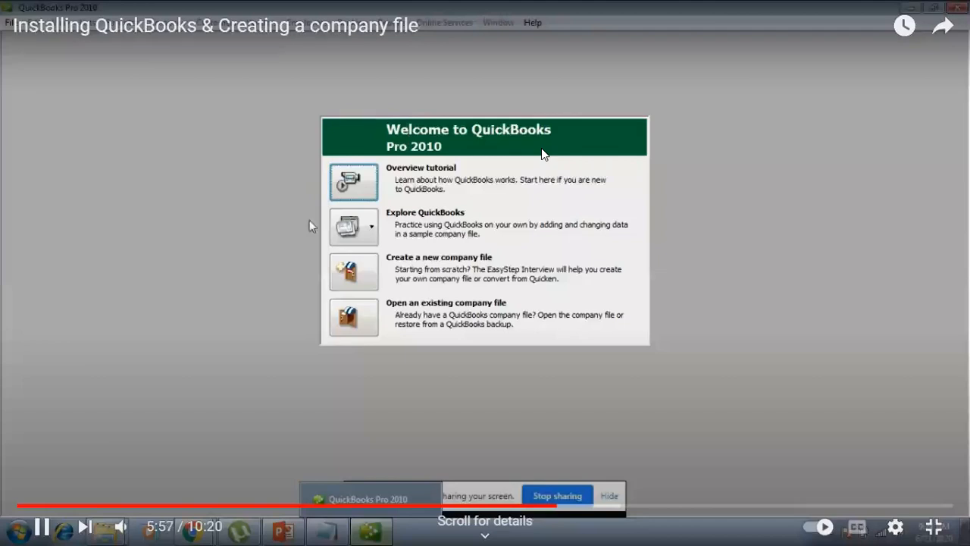
key(Escape)
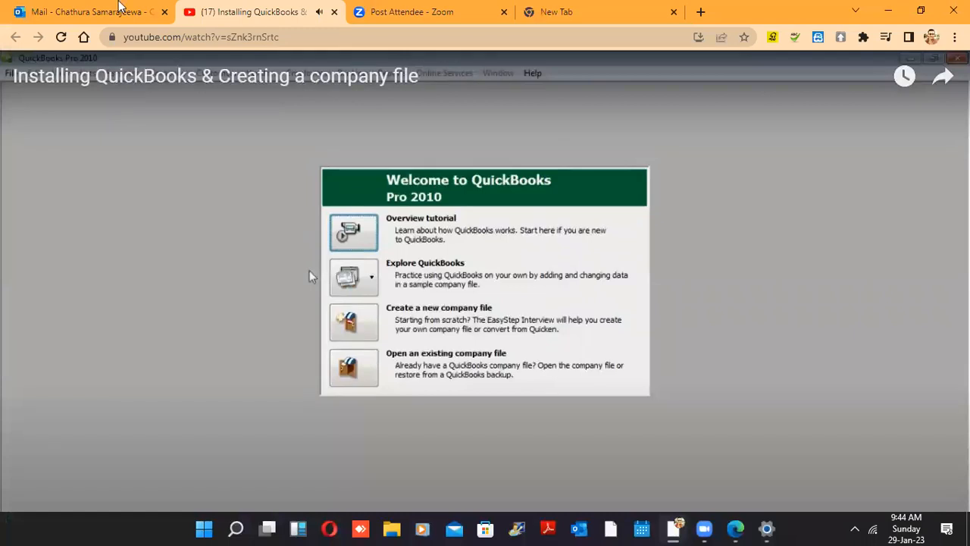
Close the first tutorial tab and open the emailed QuickBooks Premier Accountant Edition 2010 video
click(118, 6)
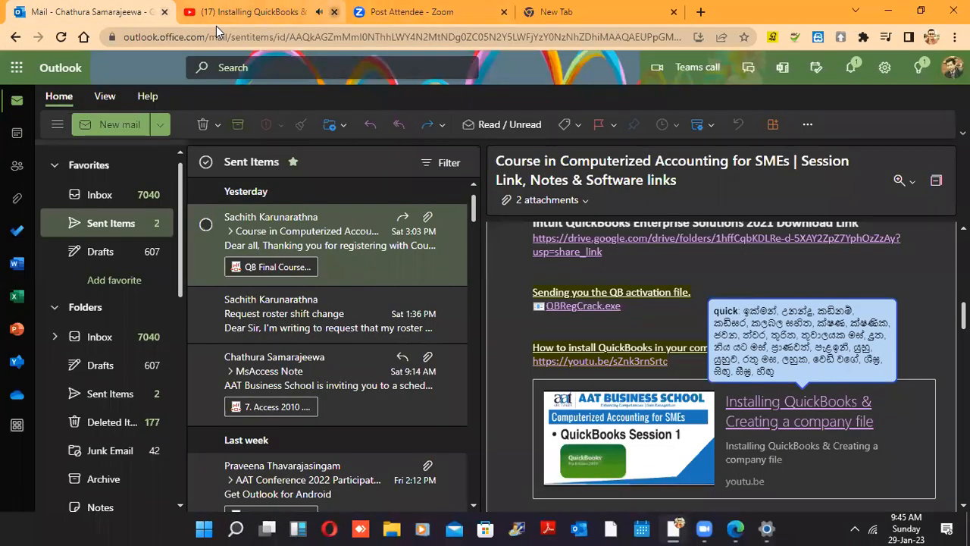
click(335, 12)
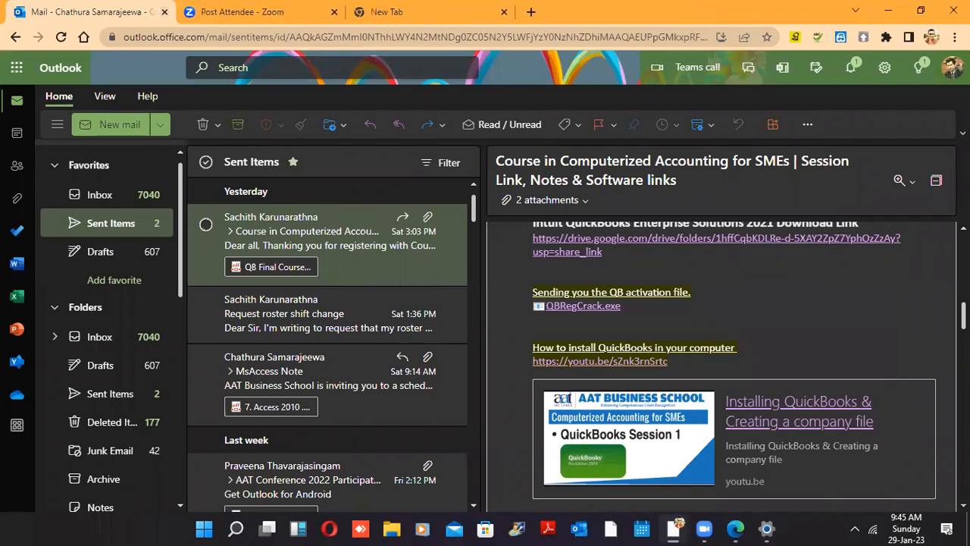
scroll(865, 430, down, 3)
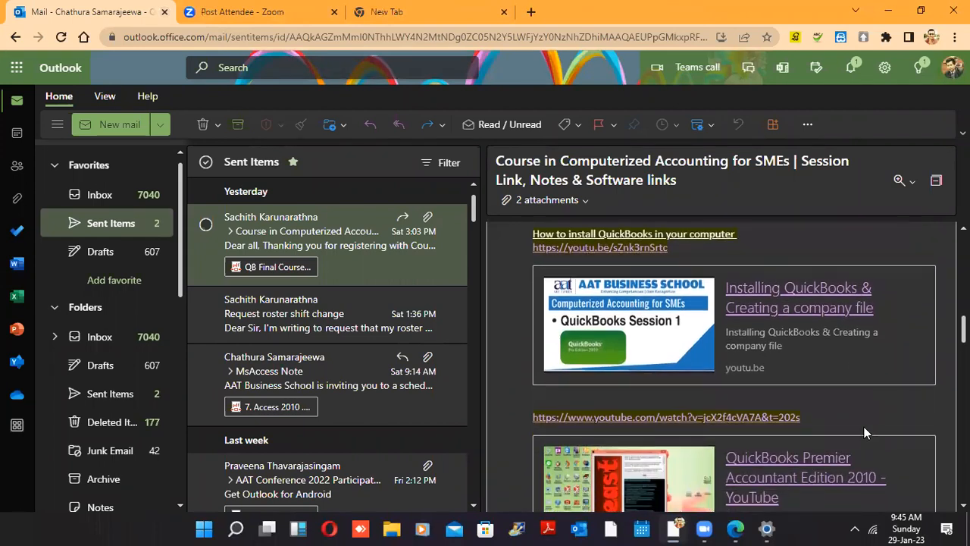
click(777, 423)
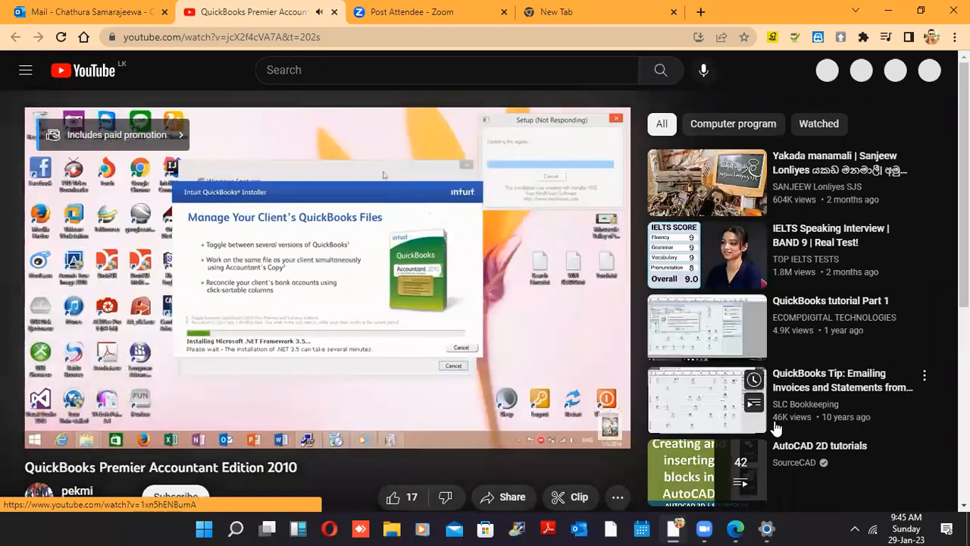
Play the QuickBooks Premier Accountant Edition 2010 video full screen and adjust browser window options
mouse_move(607, 443)
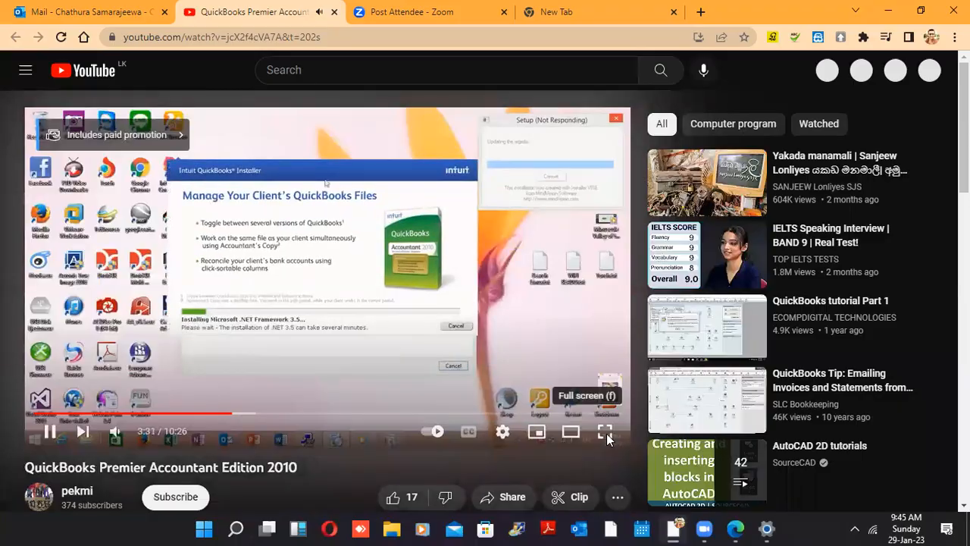
click(607, 432)
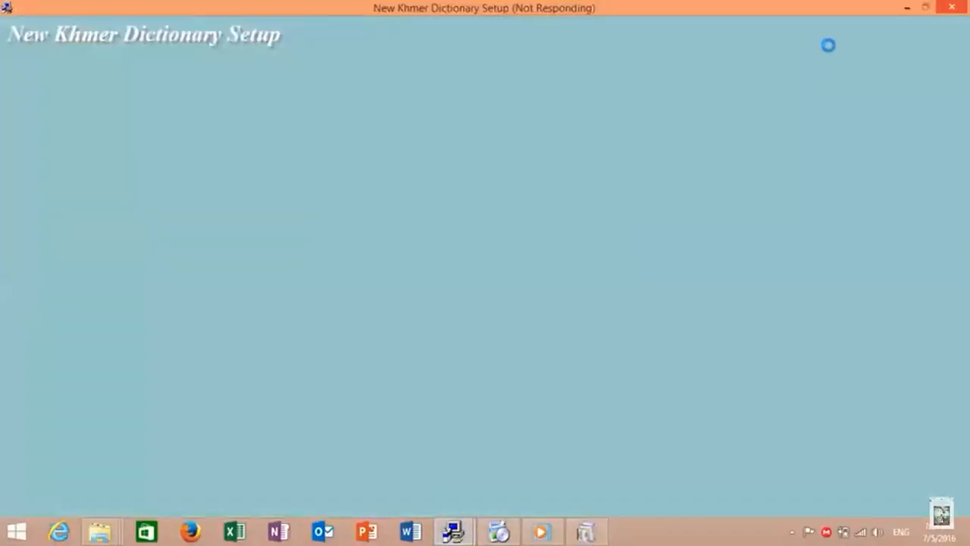
click(903, 8)
right_click(831, 378)
click(833, 210)
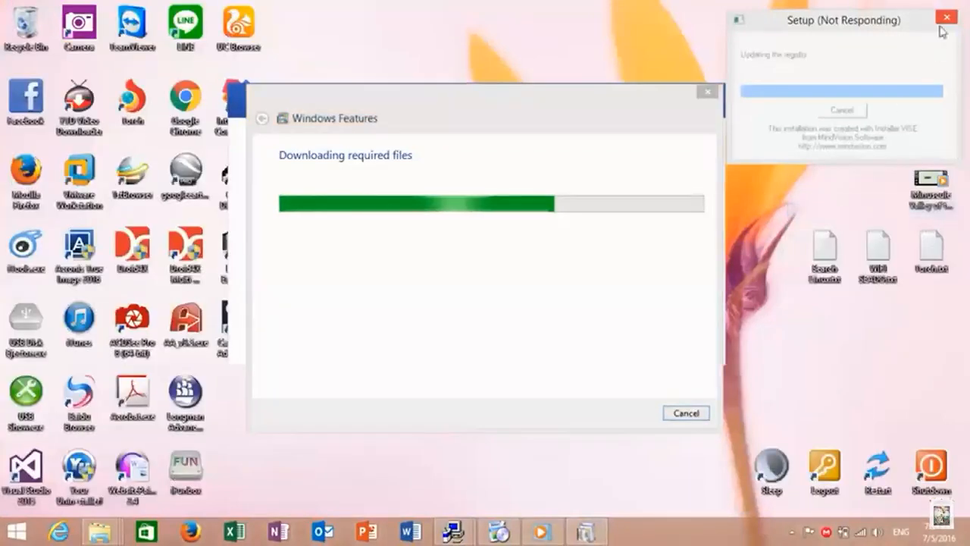
click(944, 20)
click(852, 146)
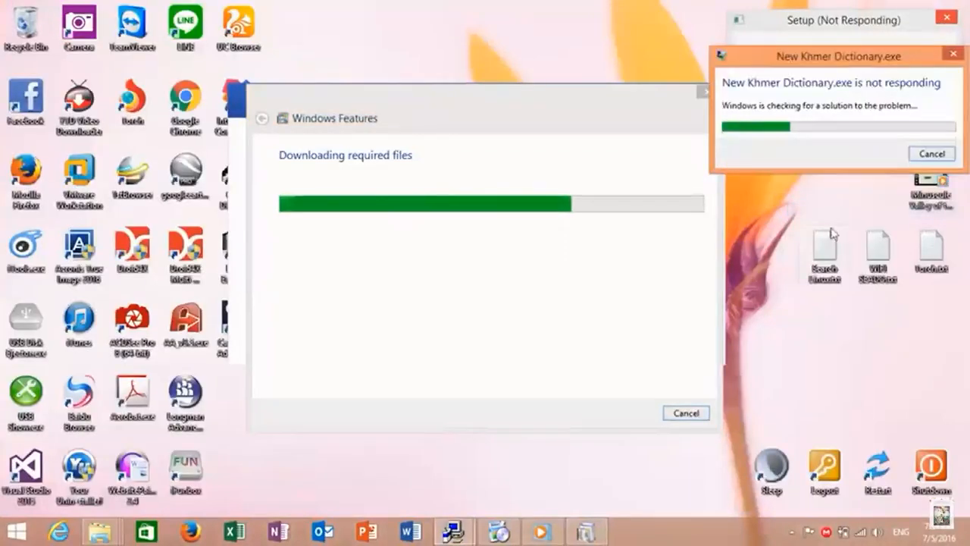
click(932, 152)
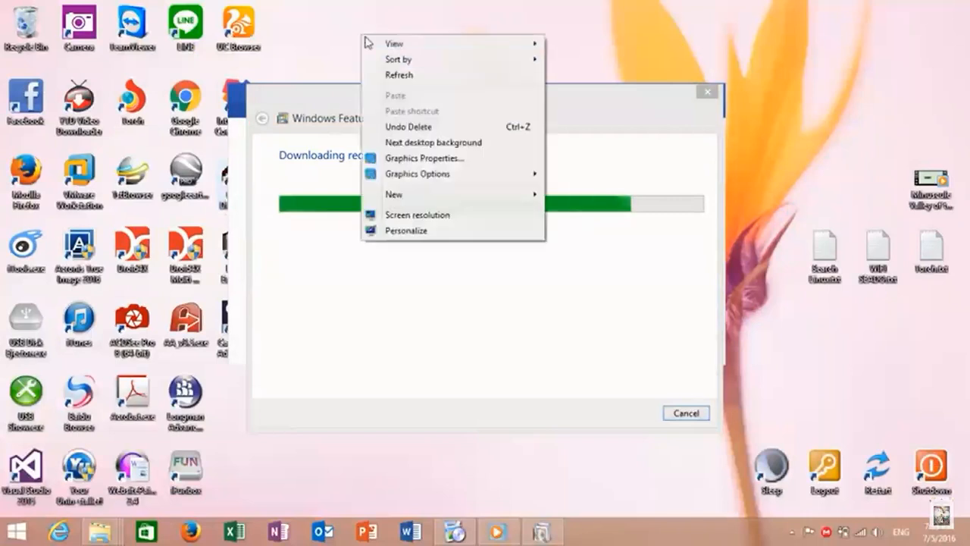
Skip ahead to 4:26 at the .NET Framework download and open the Start menu
mouse_move(406, 480)
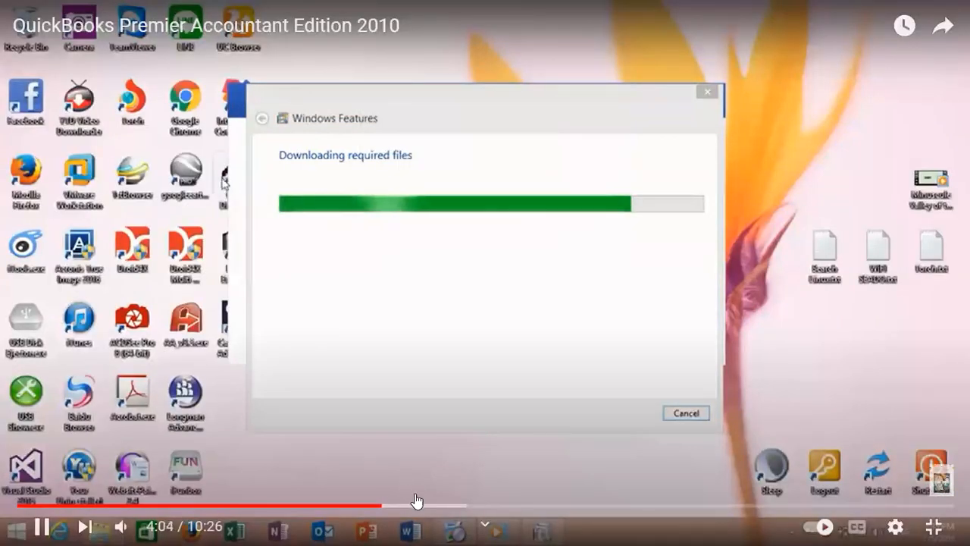
click(415, 506)
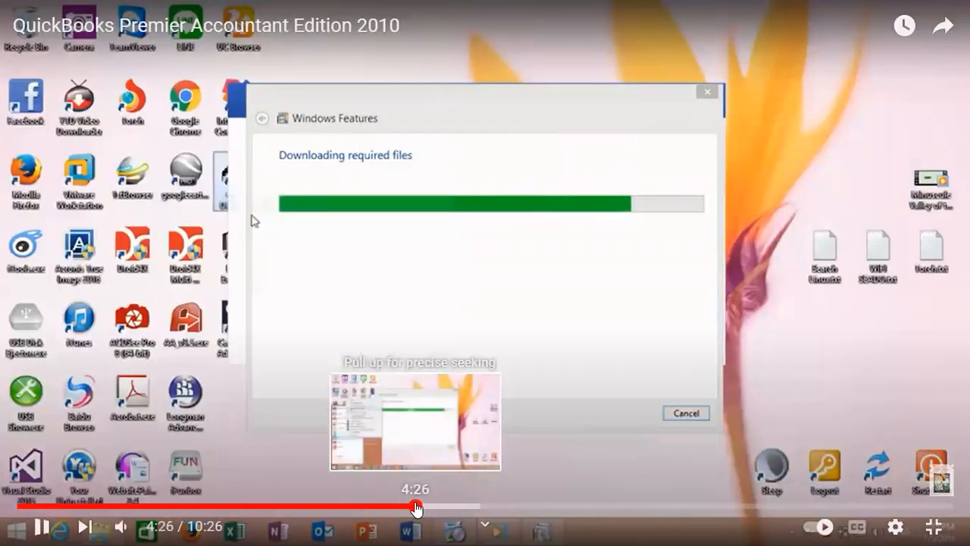
key(super)
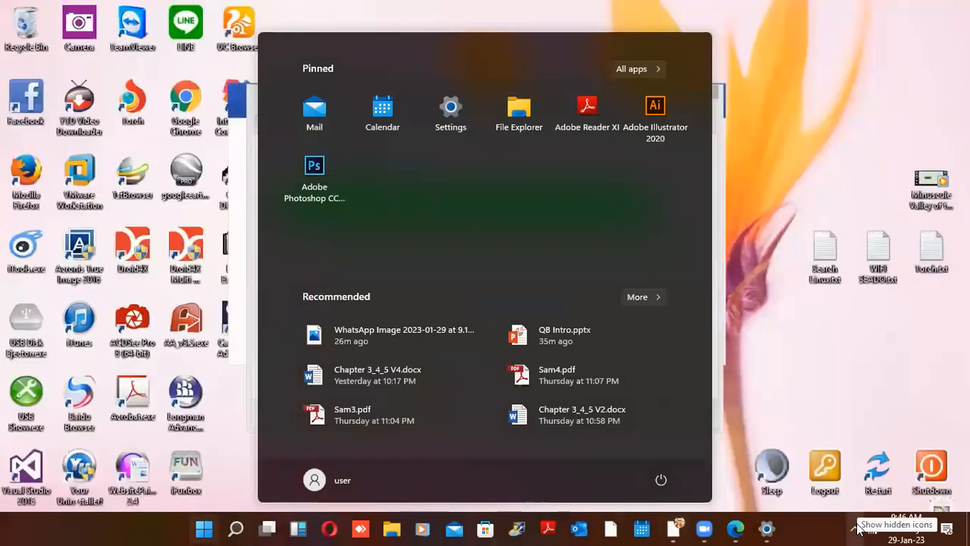
Dismiss the Start menu by showing the hidden system tray icons
click(856, 528)
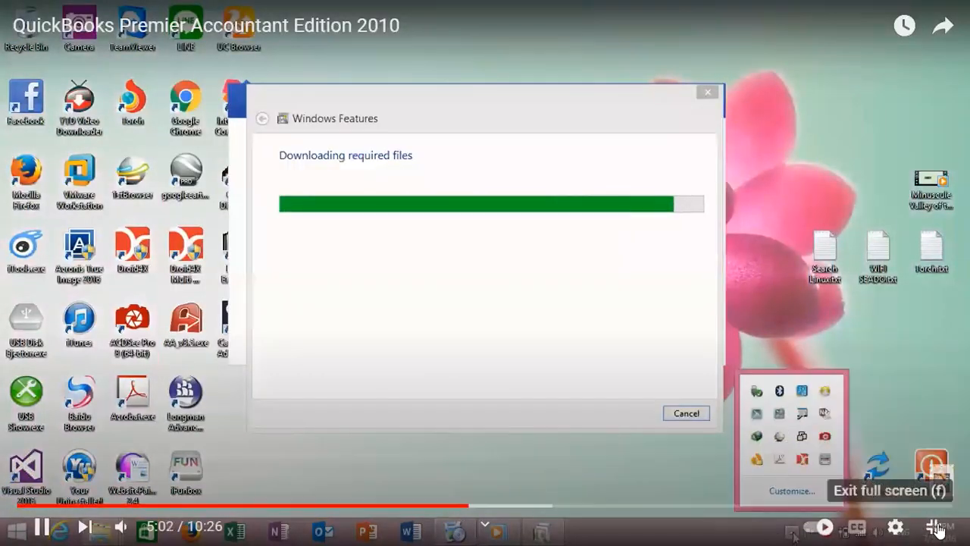
Leave full-screen video, open ESET Endpoint Security from the tray, view Computer scan, then close it
click(940, 529)
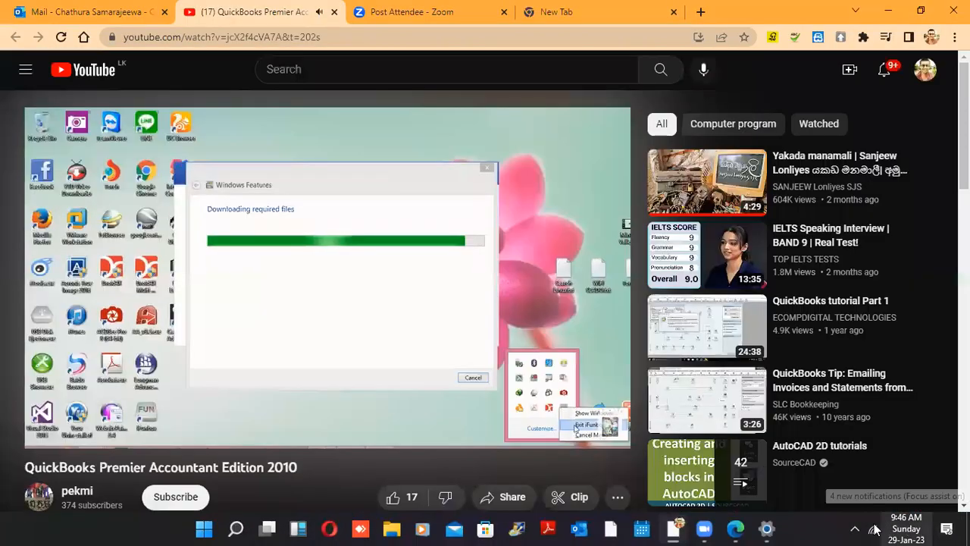
click(855, 529)
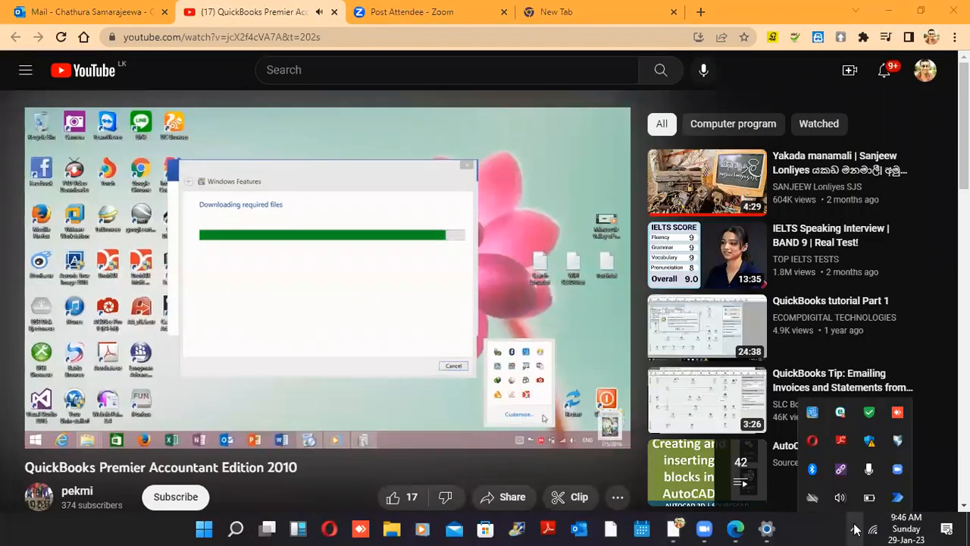
click(843, 417)
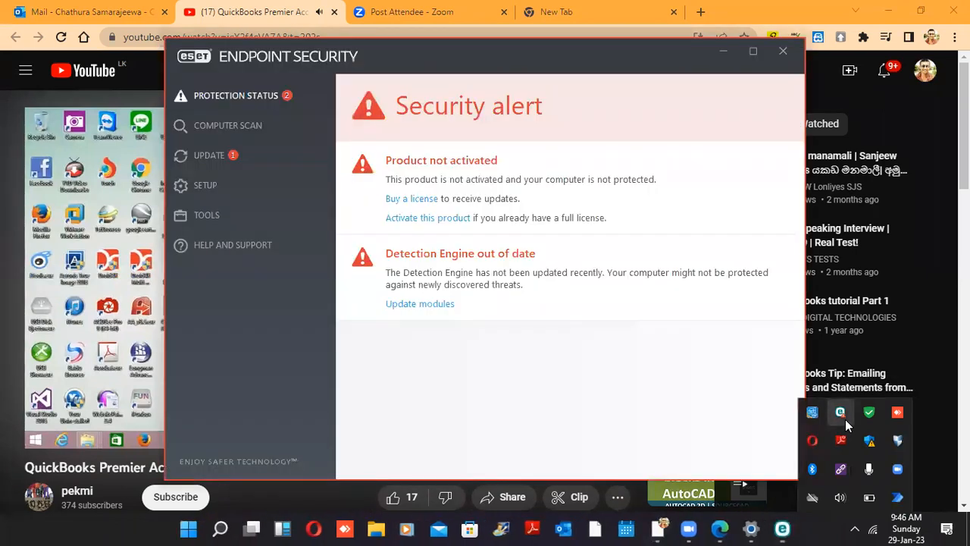
click(237, 130)
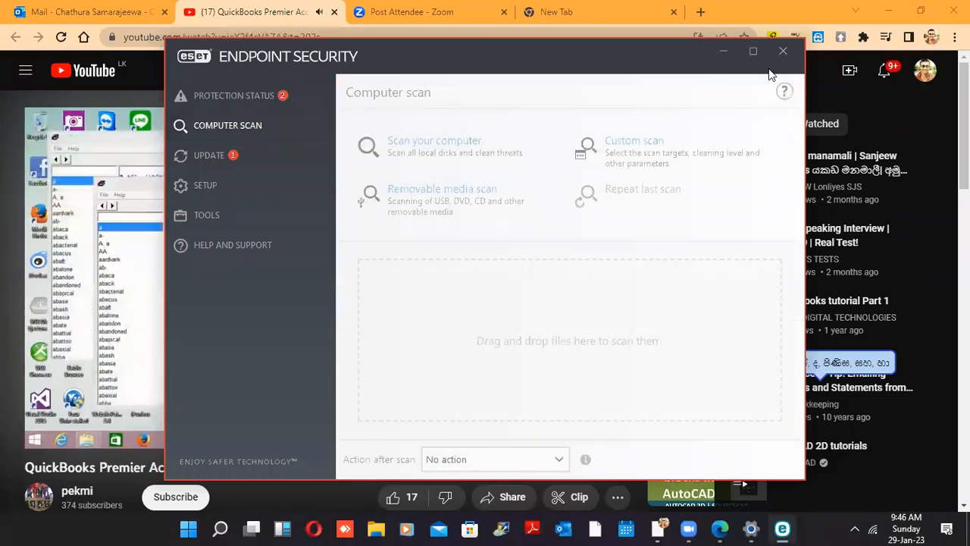
click(785, 55)
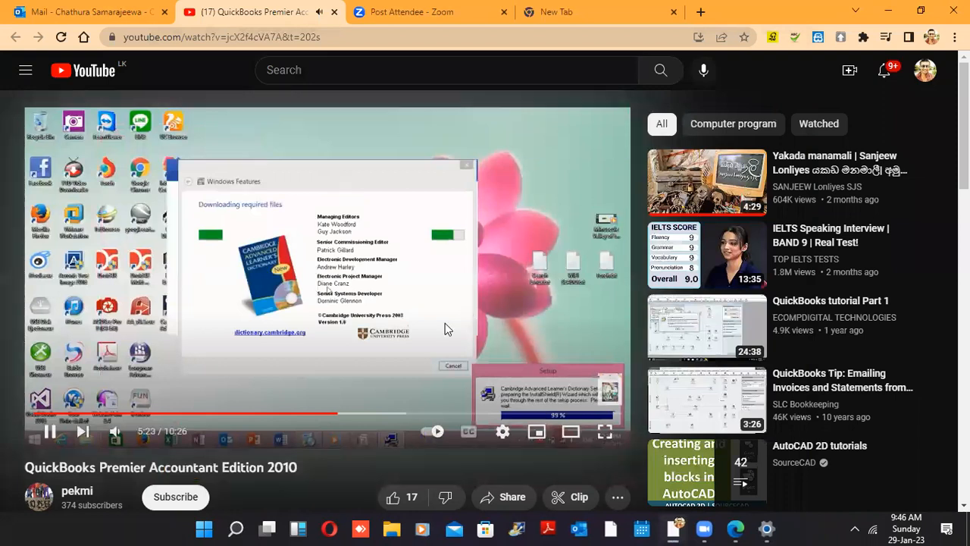
click(50, 433)
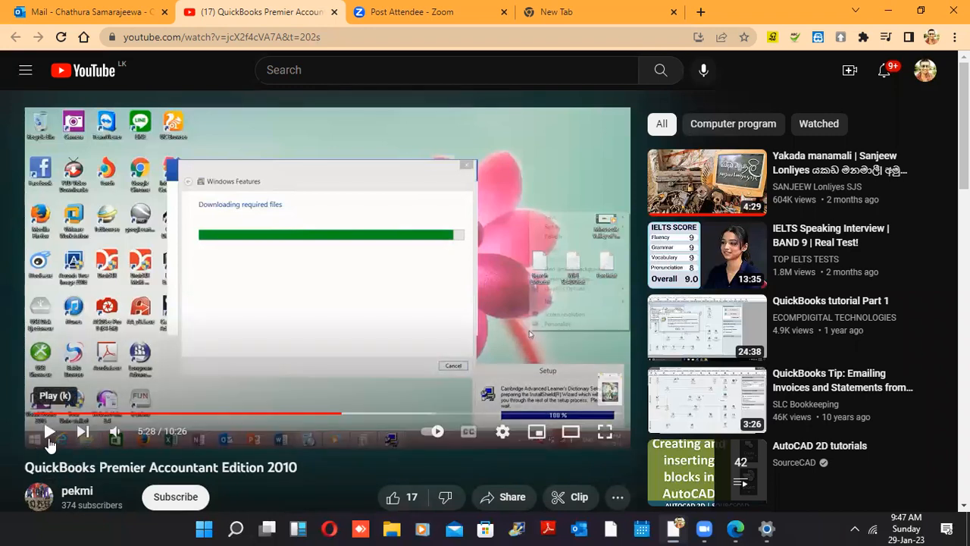
click(49, 436)
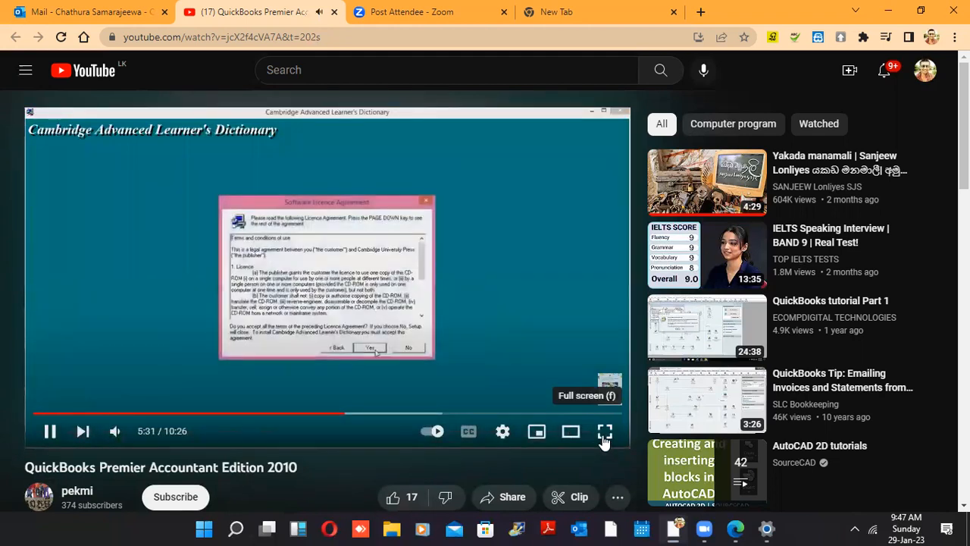
Play the QuickBooks installation video in full screen
click(604, 431)
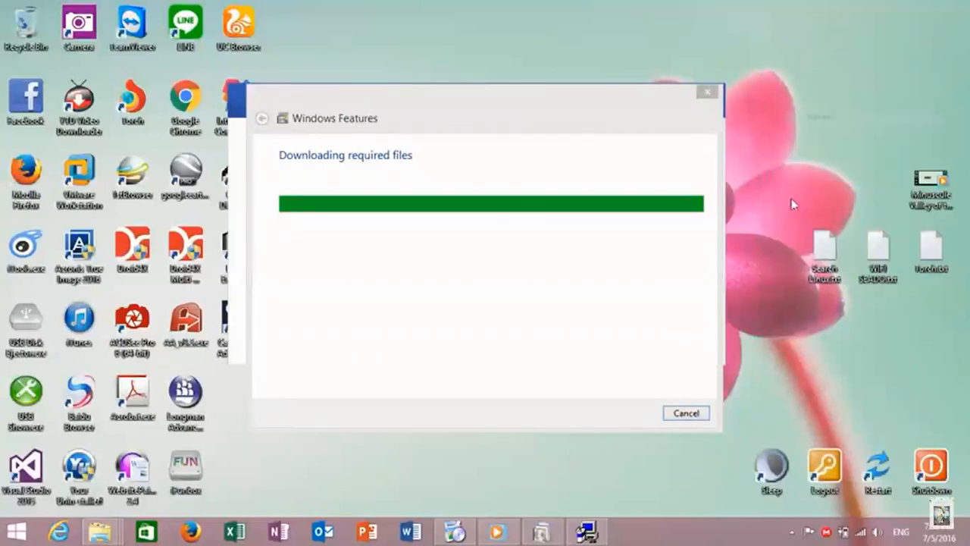
right_click(580, 514)
click(608, 363)
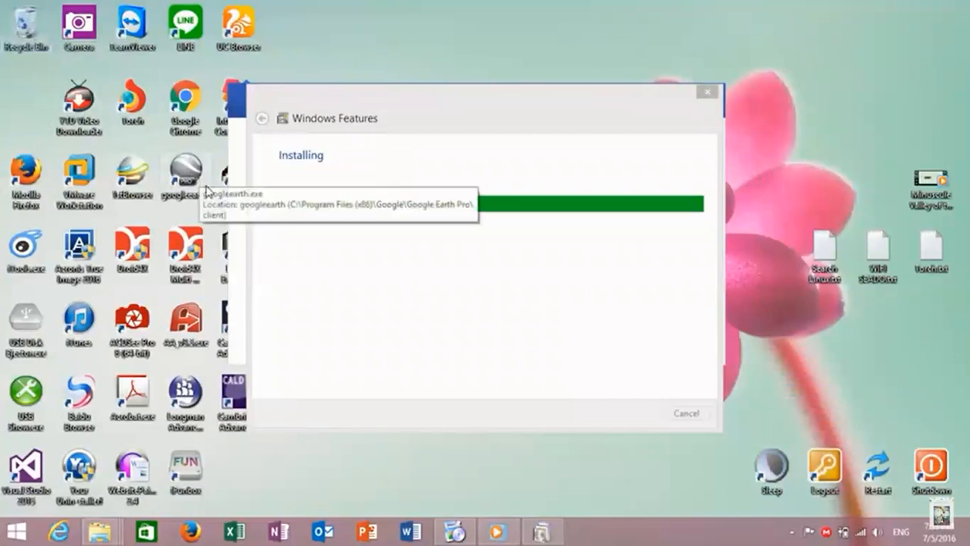
drag(184, 29, 26, 99)
Repeatedly pick right-click menu options while the video plays to the finished .NET Framework 3.5 install
right_click(353, 50)
click(390, 84)
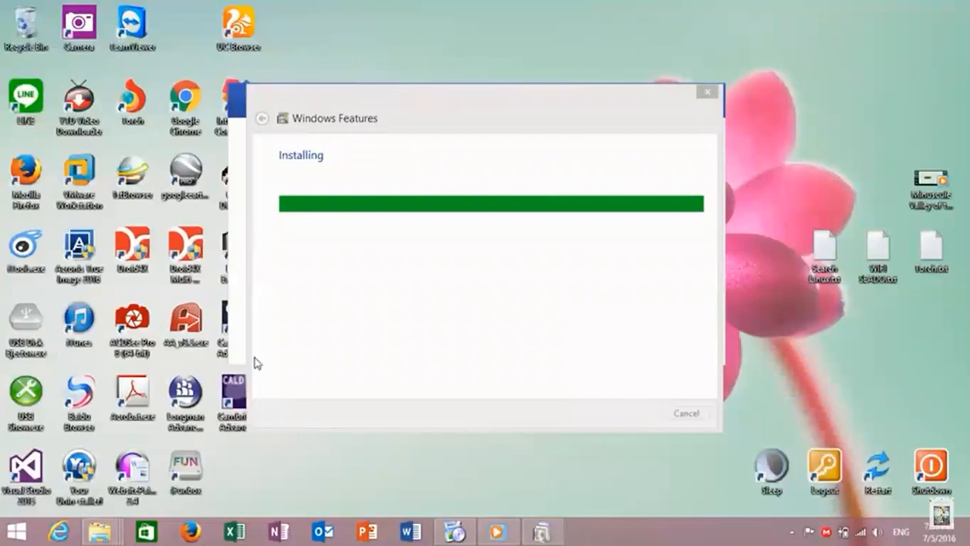
drag(233, 390, 185, 30)
right_click(396, 68)
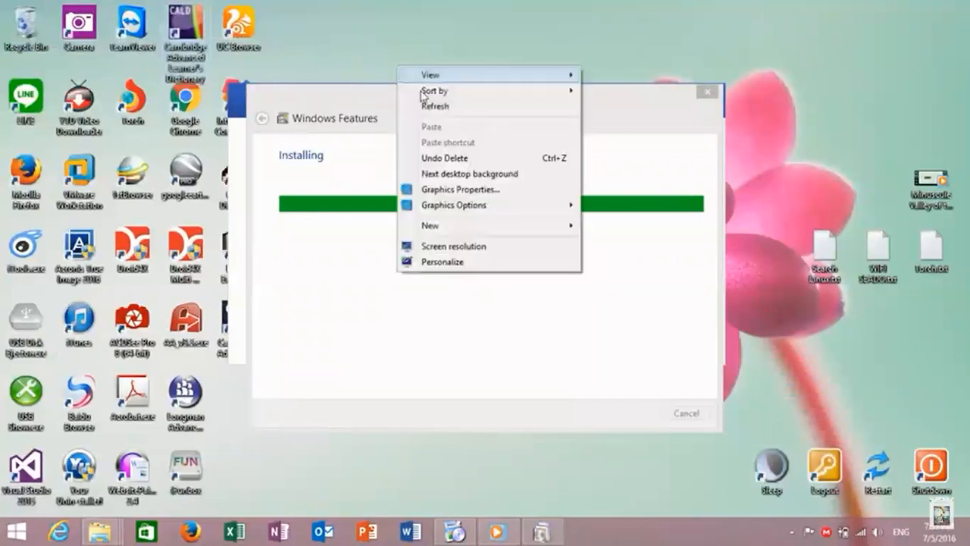
click(435, 108)
right_click(357, 45)
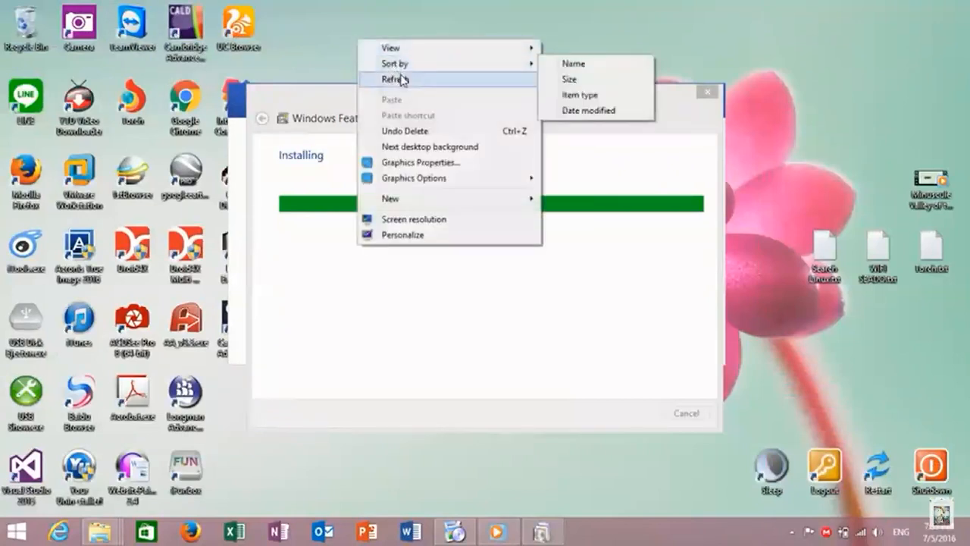
click(402, 80)
right_click(384, 35)
click(477, 71)
right_click(382, 32)
click(416, 70)
right_click(325, 25)
click(361, 64)
right_click(353, 30)
click(394, 72)
right_click(372, 29)
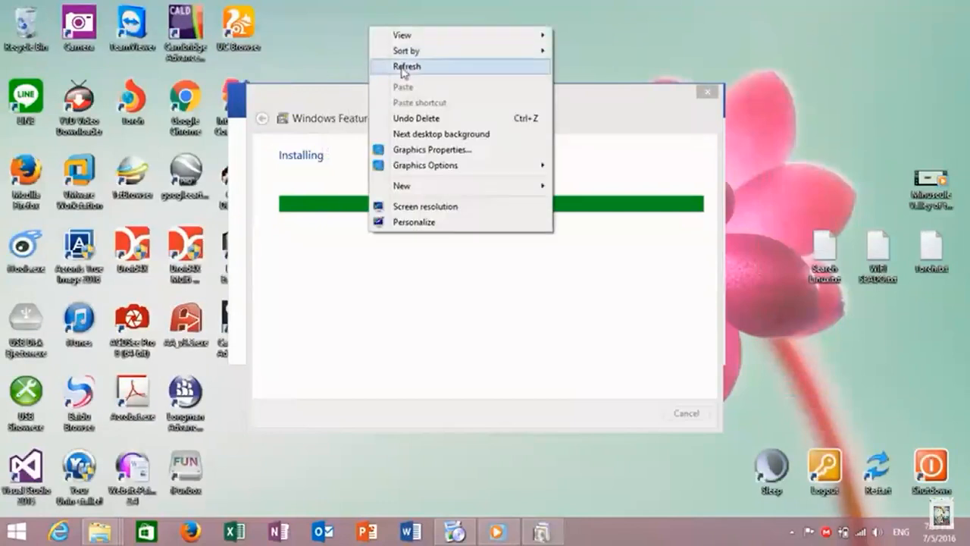
click(404, 71)
right_click(368, 28)
click(406, 70)
right_click(371, 10)
click(411, 51)
mouse_move(410, 105)
mouse_down()
mouse_move(510, 84)
mouse_move(647, 85)
mouse_move(591, 113)
mouse_move(402, 108)
mouse_up()
right_click(412, 35)
click(477, 78)
right_click(445, 23)
click(491, 63)
right_click(433, 31)
click(462, 66)
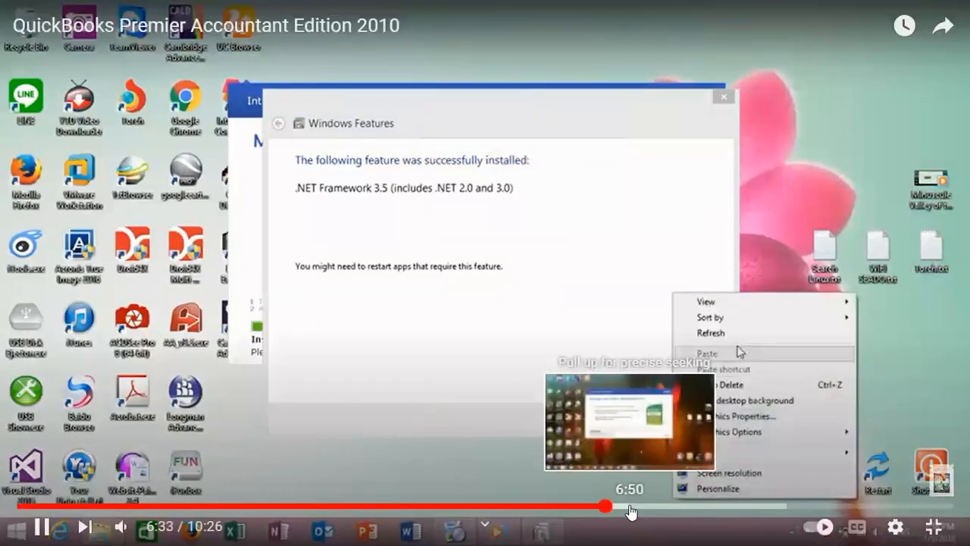
Skip the video from 6:50 to about 8:10, reaching the activation patch window
click(629, 506)
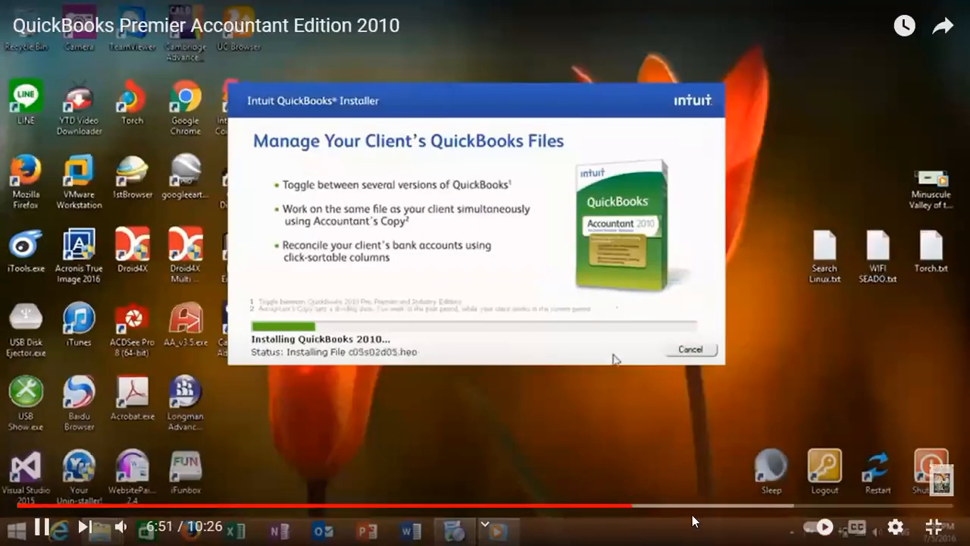
drag(698, 510, 749, 510)
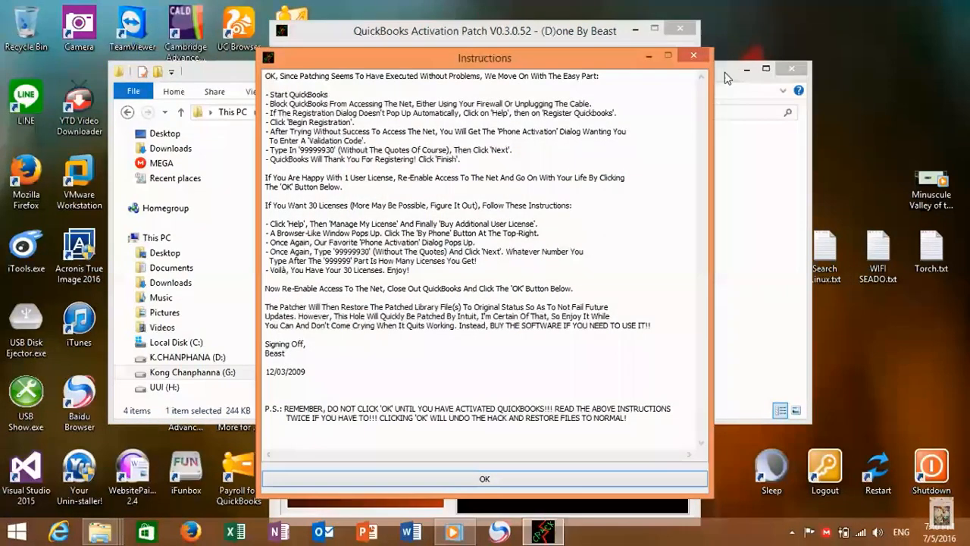
Pause the video and rewind it to 8:25
click(726, 78)
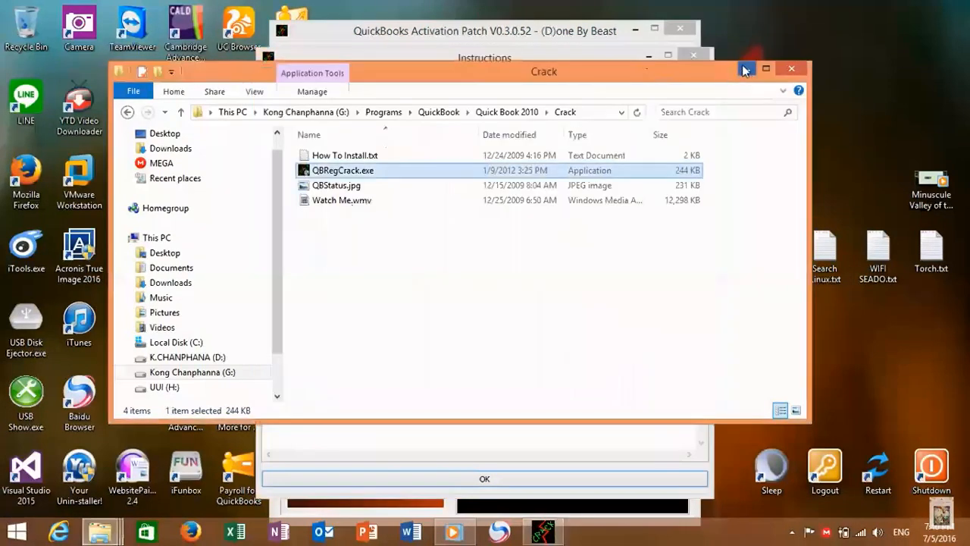
click(747, 67)
right_click(747, 64)
click(774, 106)
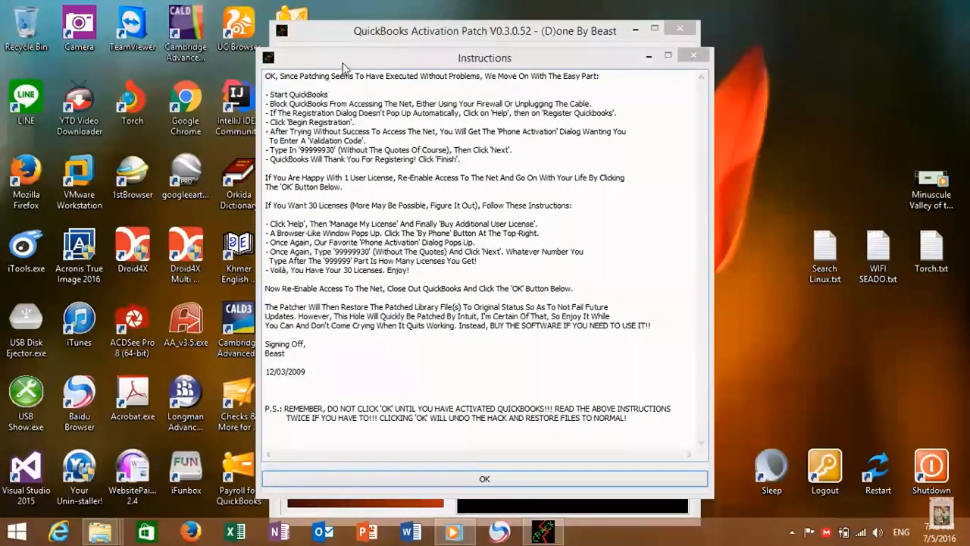
click(545, 317)
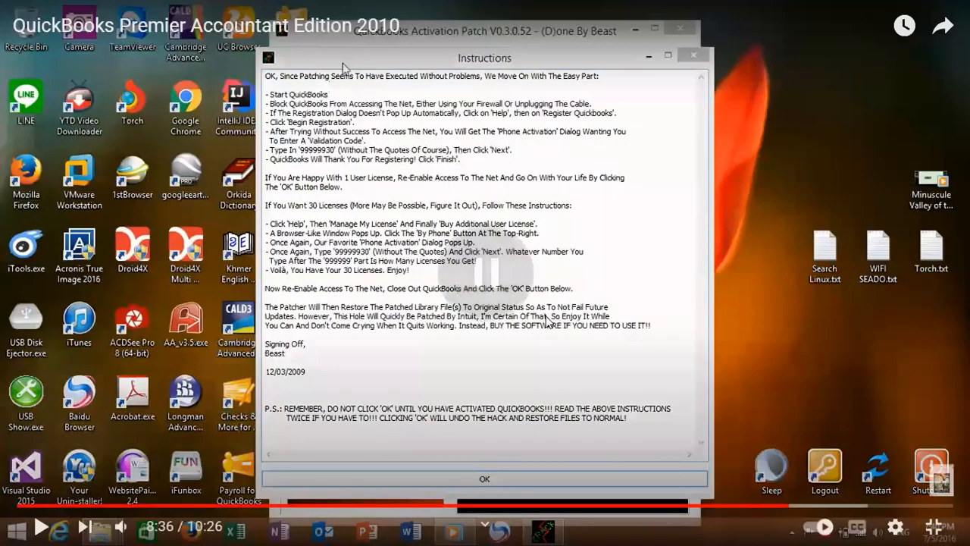
click(773, 505)
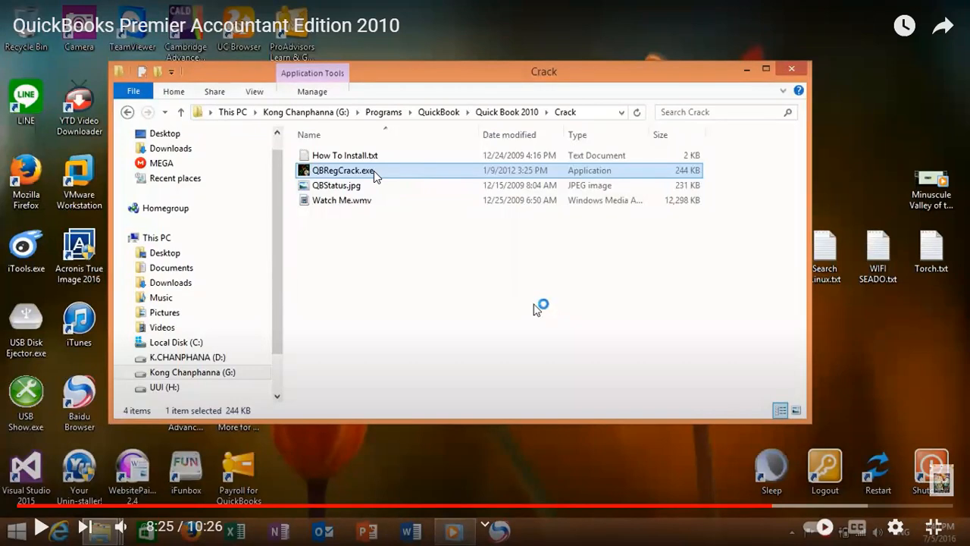
Toggle playback a few times, then let the video play on until QuickBooks opens
click(42, 528)
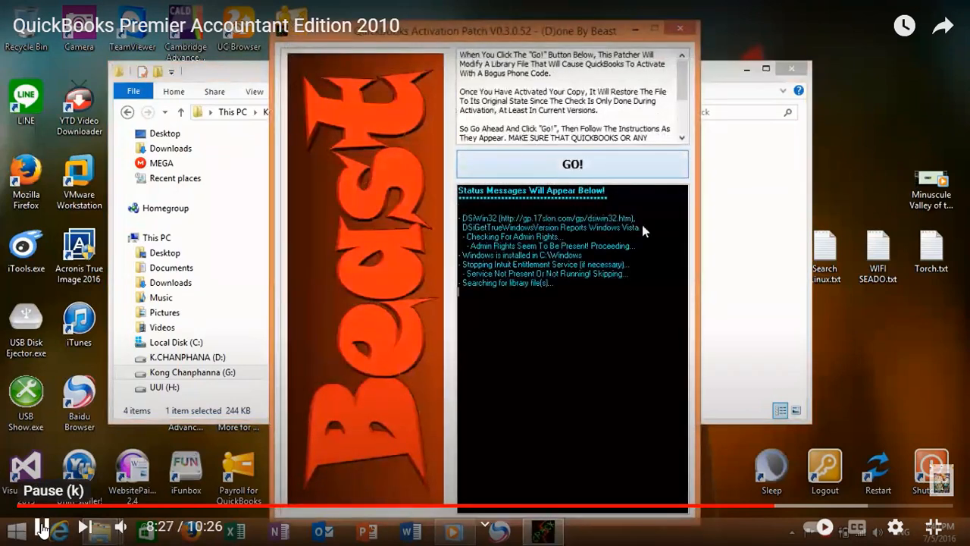
click(42, 528)
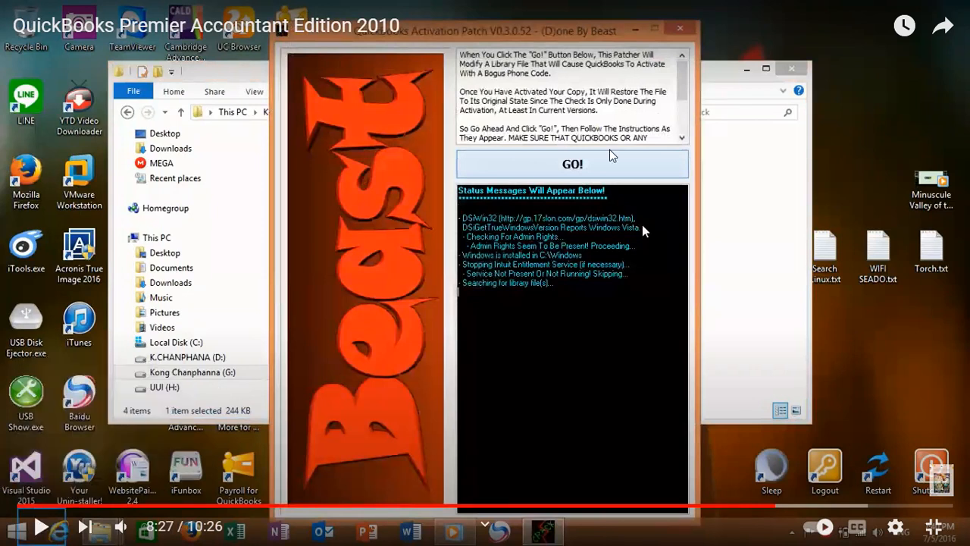
click(642, 225)
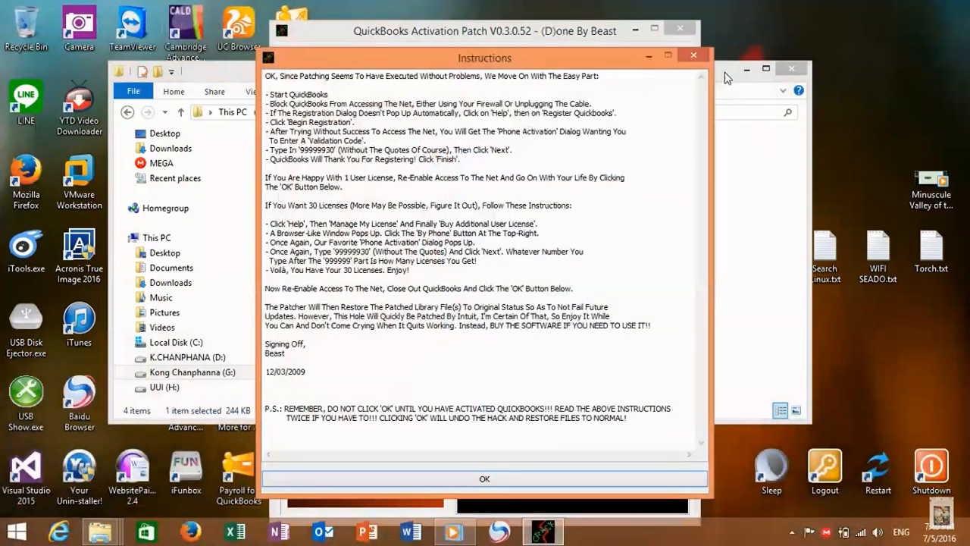
click(591, 160)
click(592, 161)
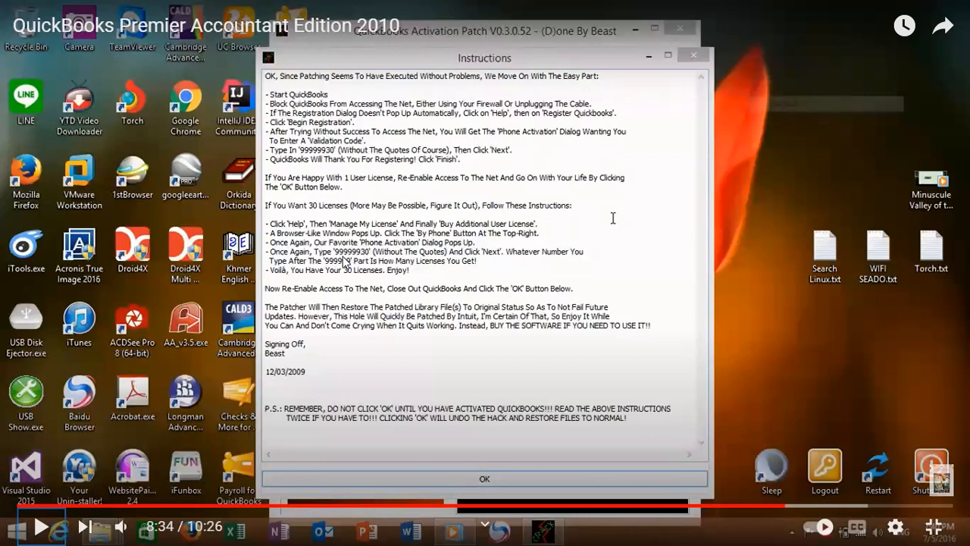
click(504, 331)
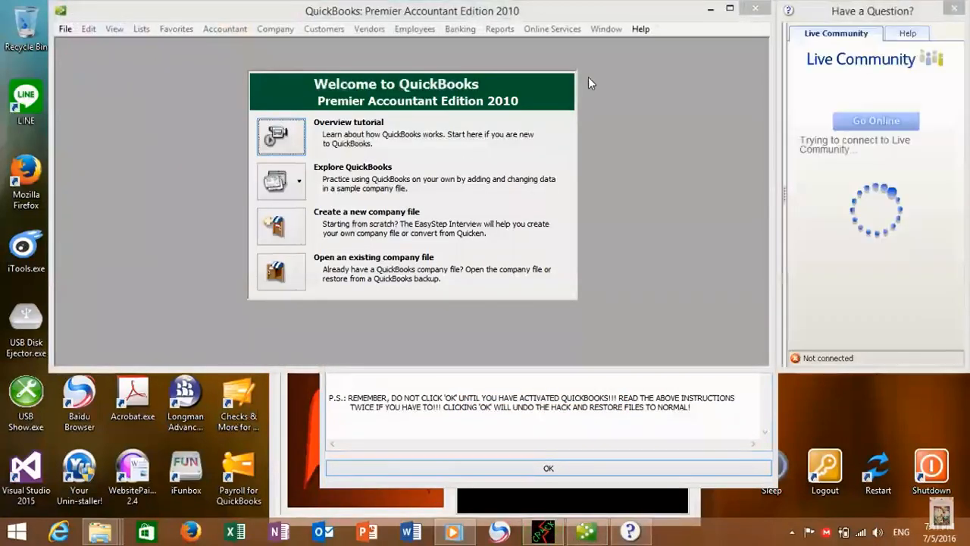
Start QuickBooks registration through Help > Register QuickBooks and Begin Registration
click(639, 30)
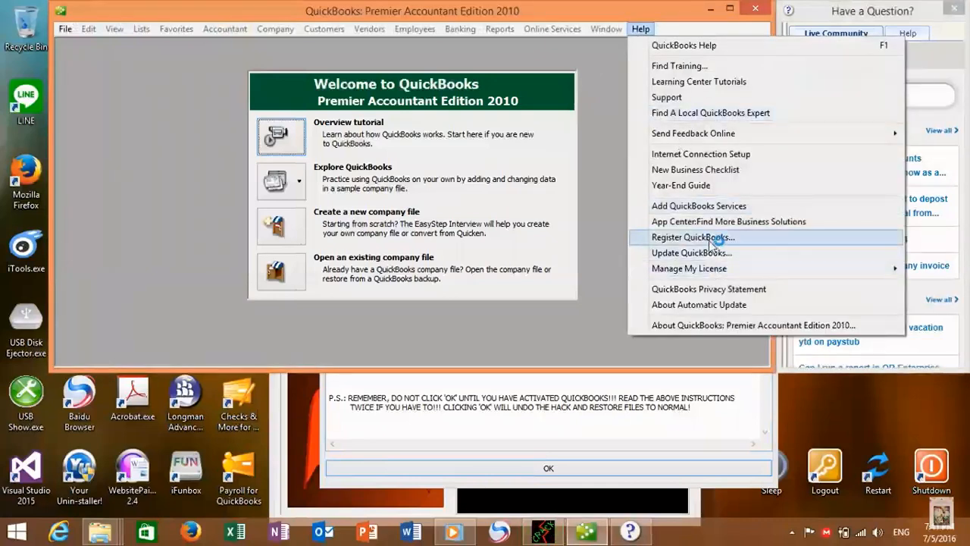
click(713, 237)
click(522, 323)
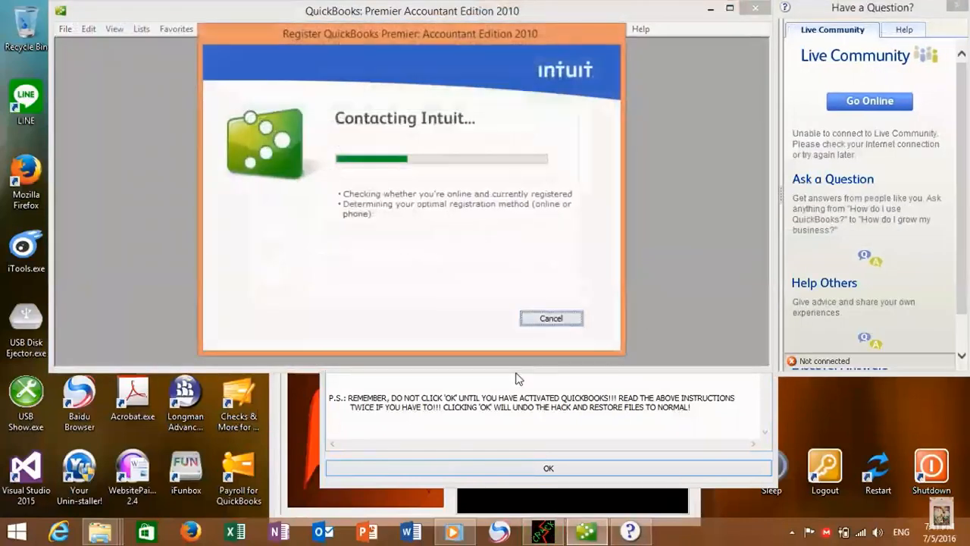
click(959, 9)
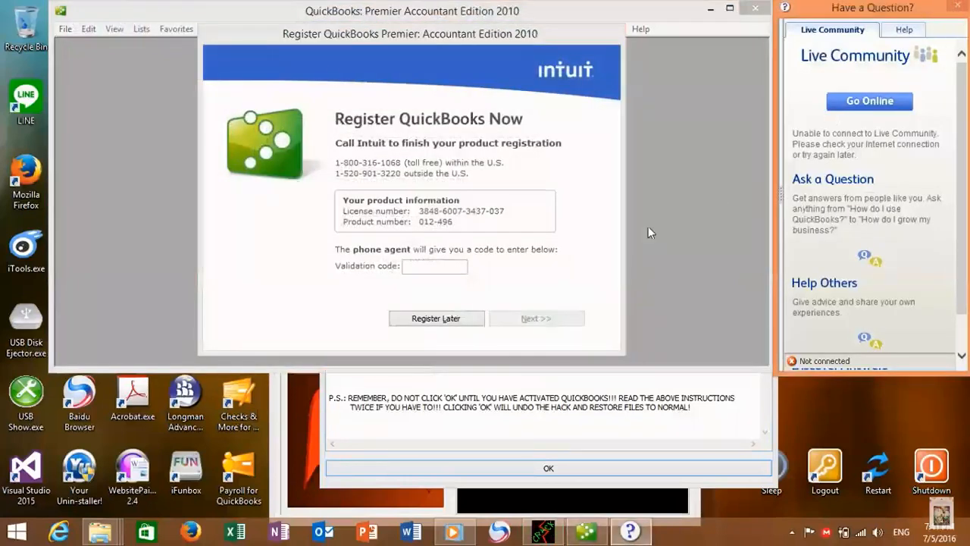
click(447, 267)
Rewind the reference video to its filled-in validation code screen
click(962, 6)
click(455, 532)
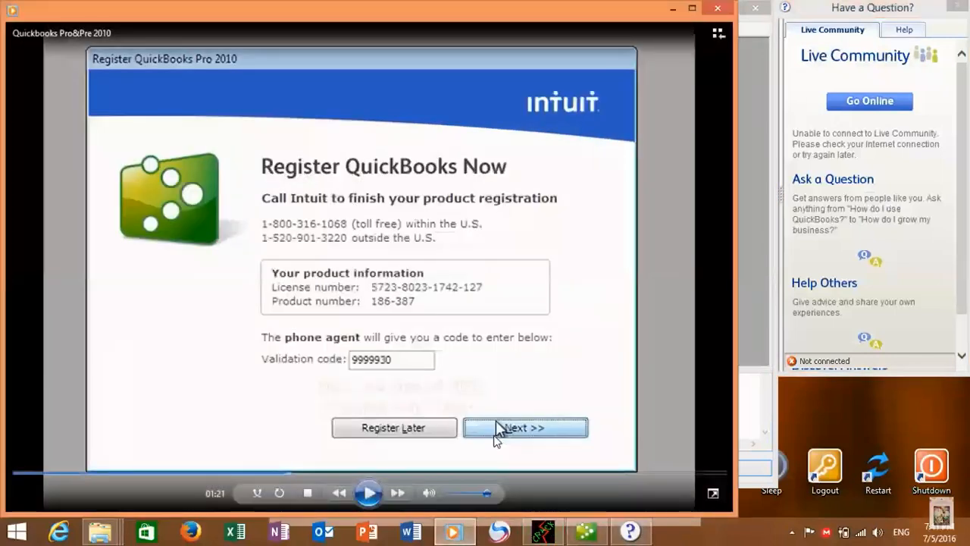
click(361, 498)
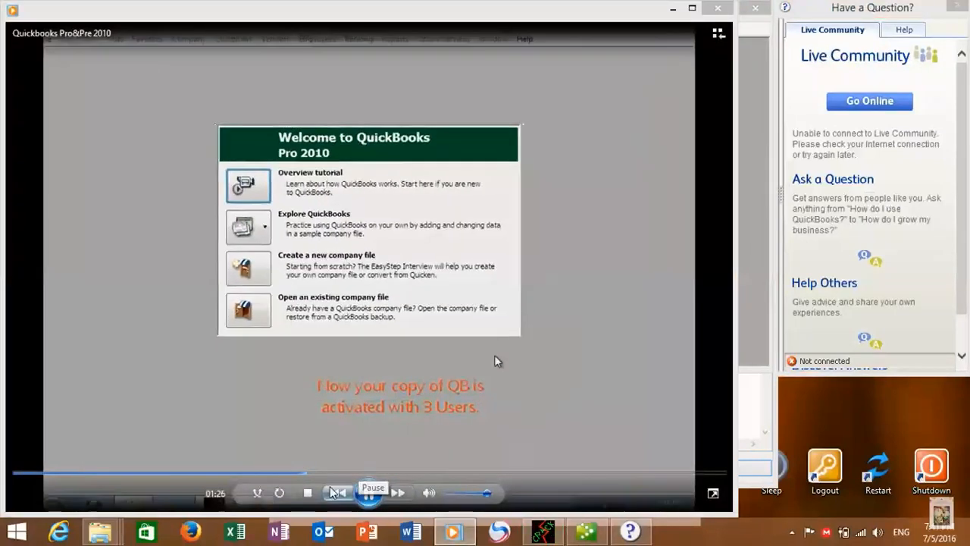
click(292, 474)
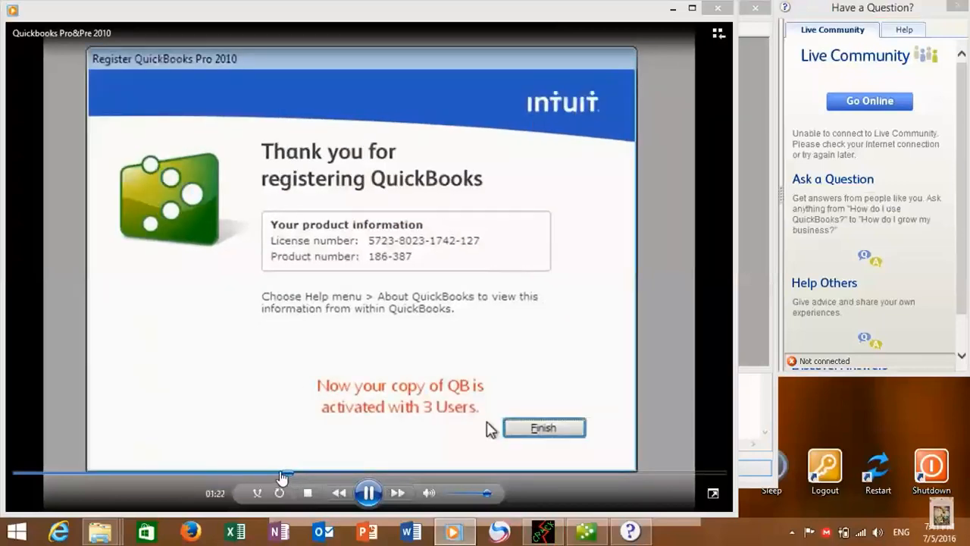
click(281, 475)
click(368, 493)
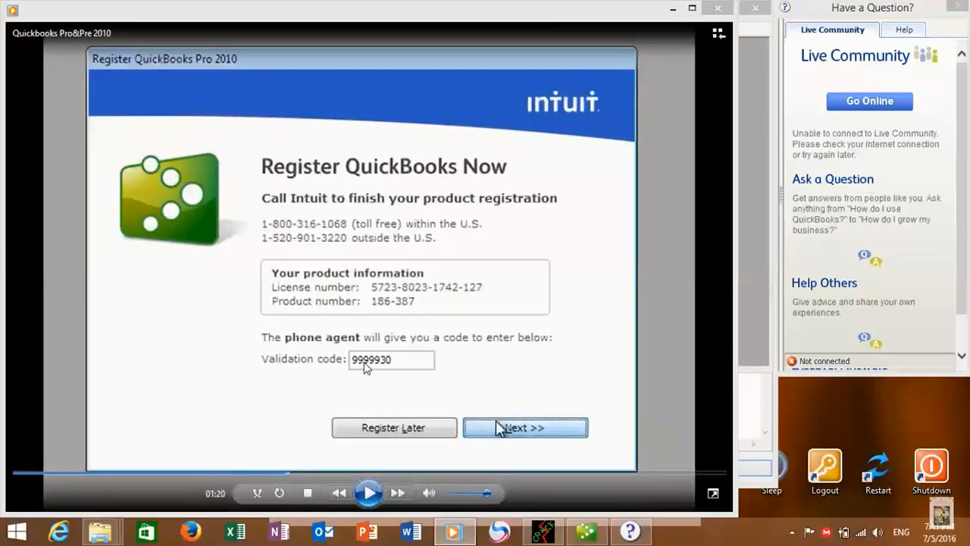
click(369, 493)
Enter the registration validation code and finish QuickBooks registration
click(369, 492)
click(630, 532)
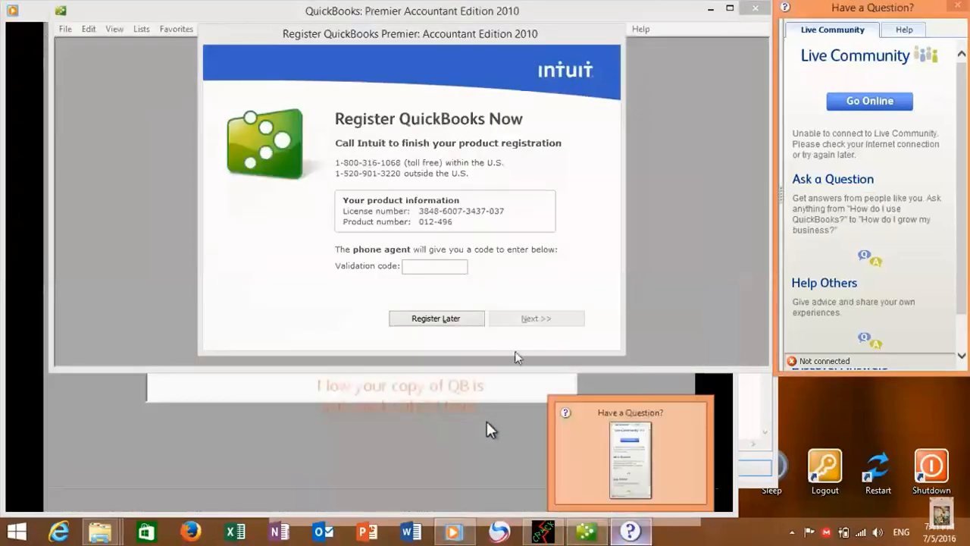
click(464, 269)
text(9)
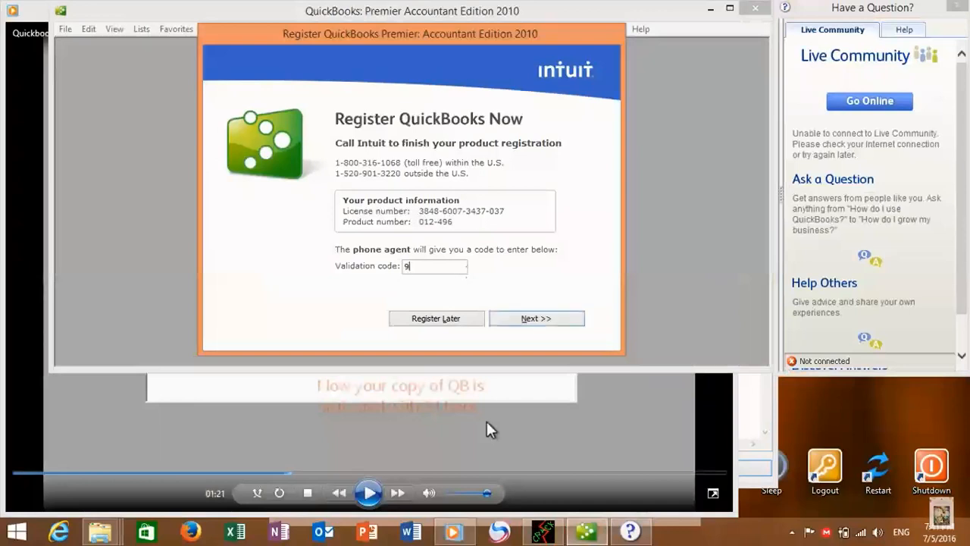
text(999930)
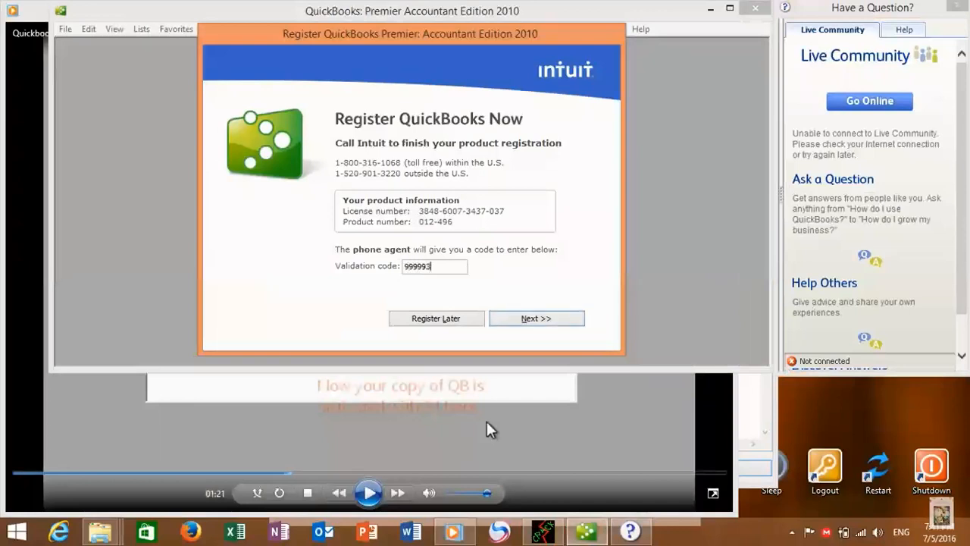
click(552, 319)
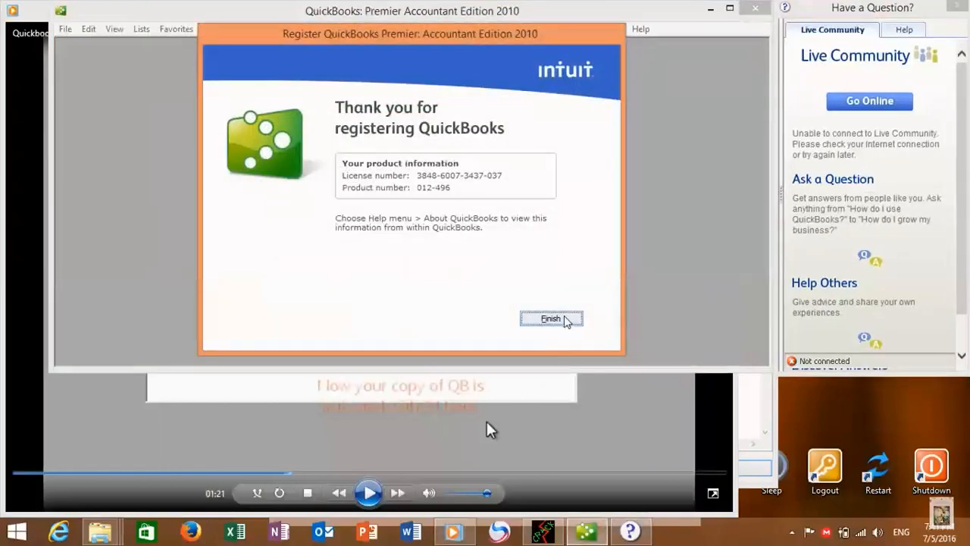
click(567, 321)
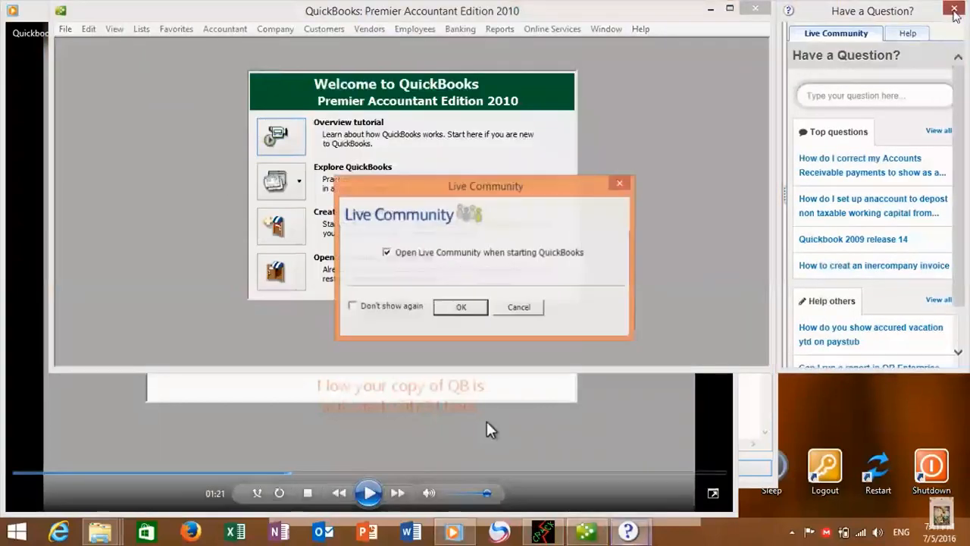
Stop Live Community opening at startup, confirm, and refresh the desktop
click(405, 307)
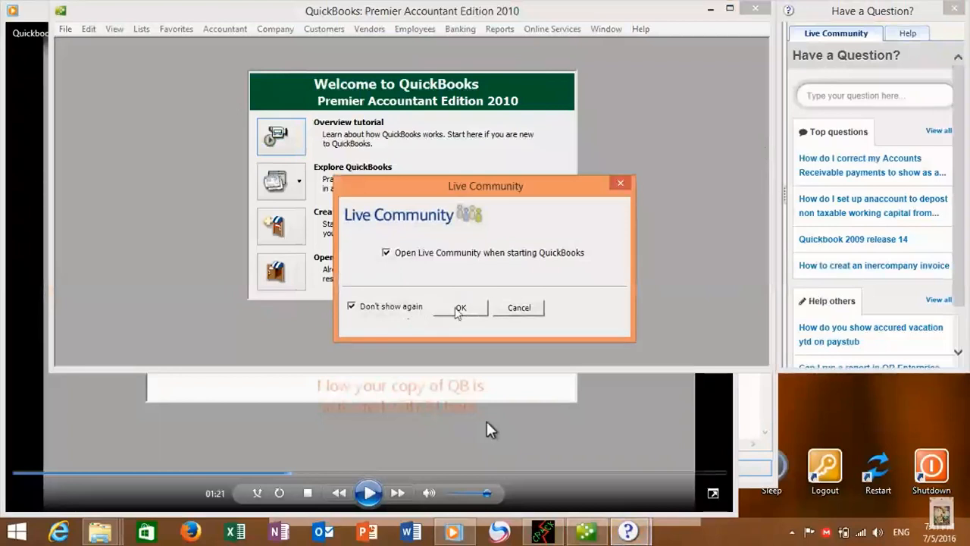
click(460, 307)
right_click(830, 123)
click(845, 163)
Resume the reference video and leave full-screen playback
click(453, 531)
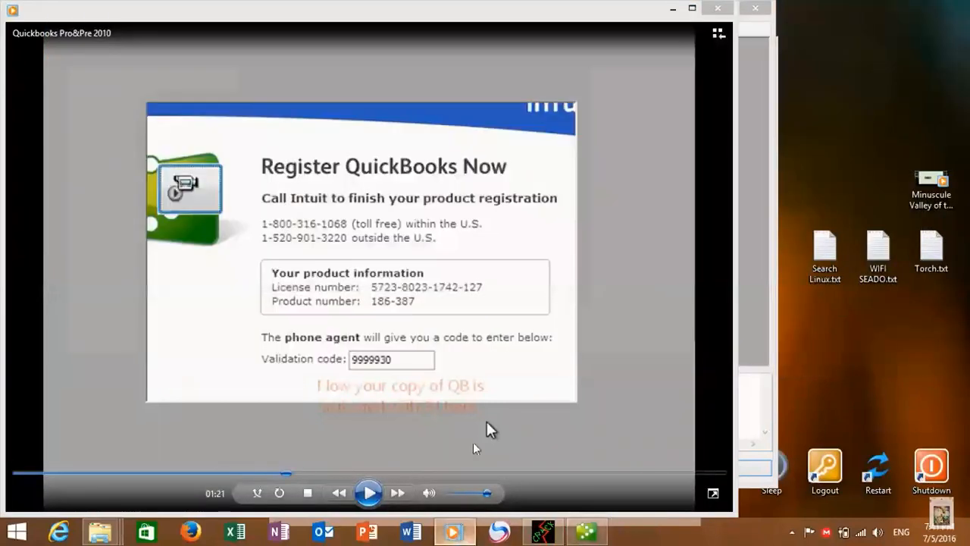
click(368, 492)
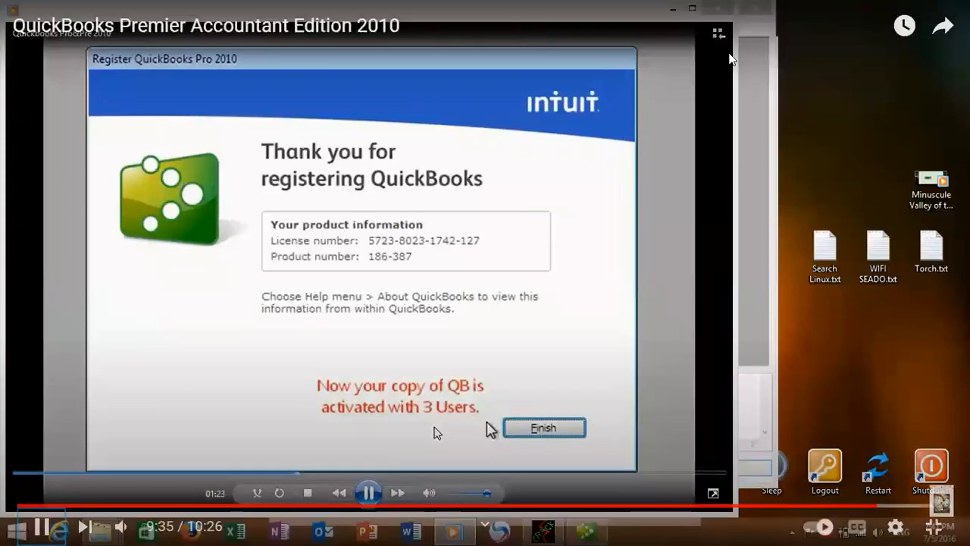
key(Escape)
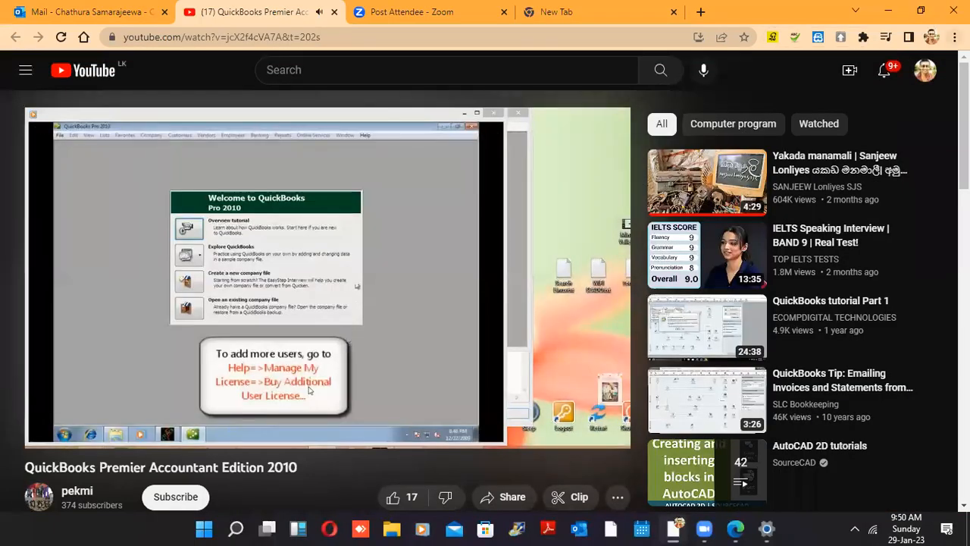
Close the YouTube browser window and minimize Edge to reveal the desktop
click(955, 10)
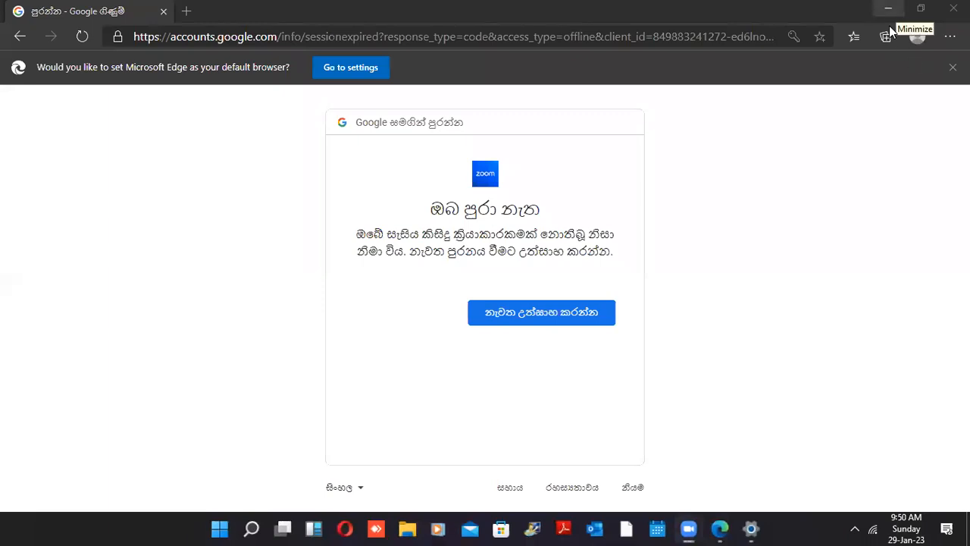
click(890, 27)
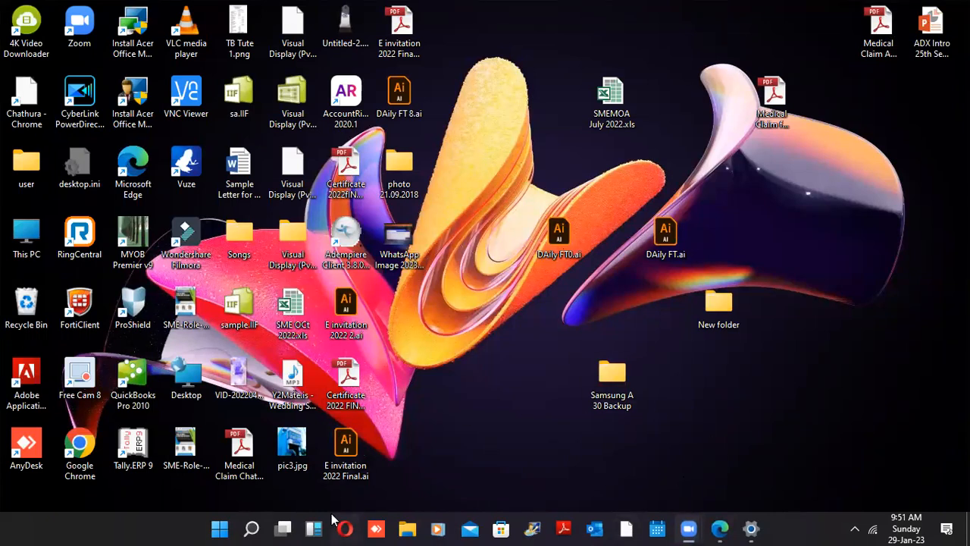
Search the Start menu for 'qui' to launch QuickBooks Pro 2010
click(219, 530)
text(qui)
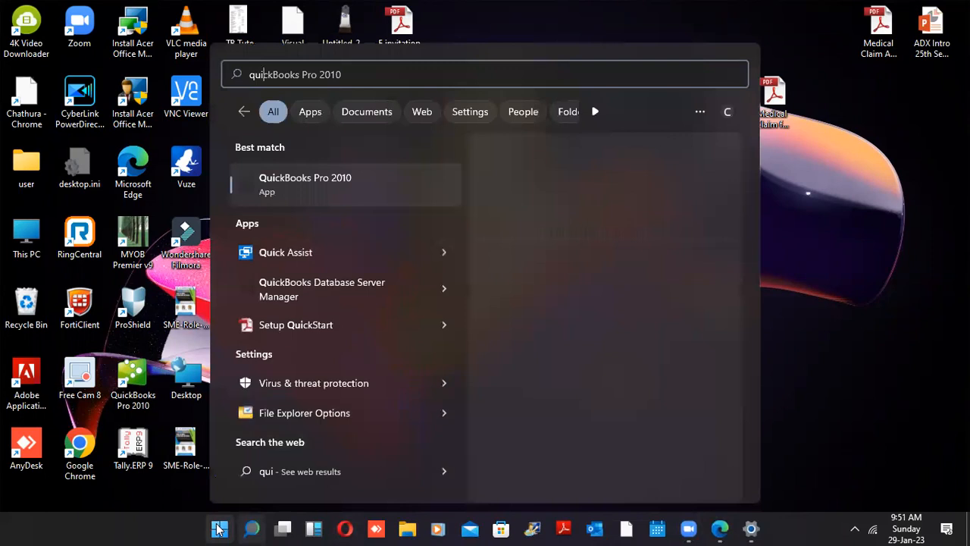
click(219, 530)
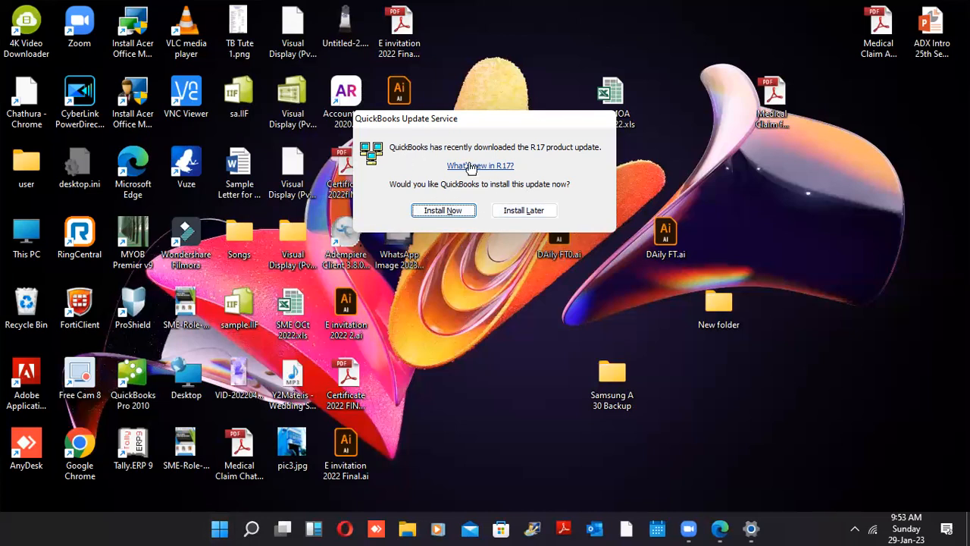
Postpone the R17 update, mark the tax-season reminder done, and show the File menu
click(522, 211)
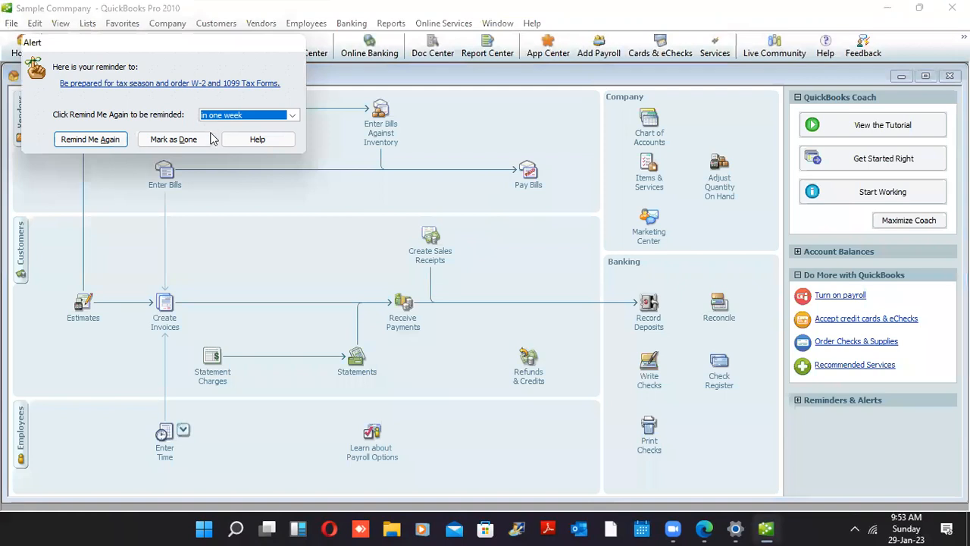
click(174, 139)
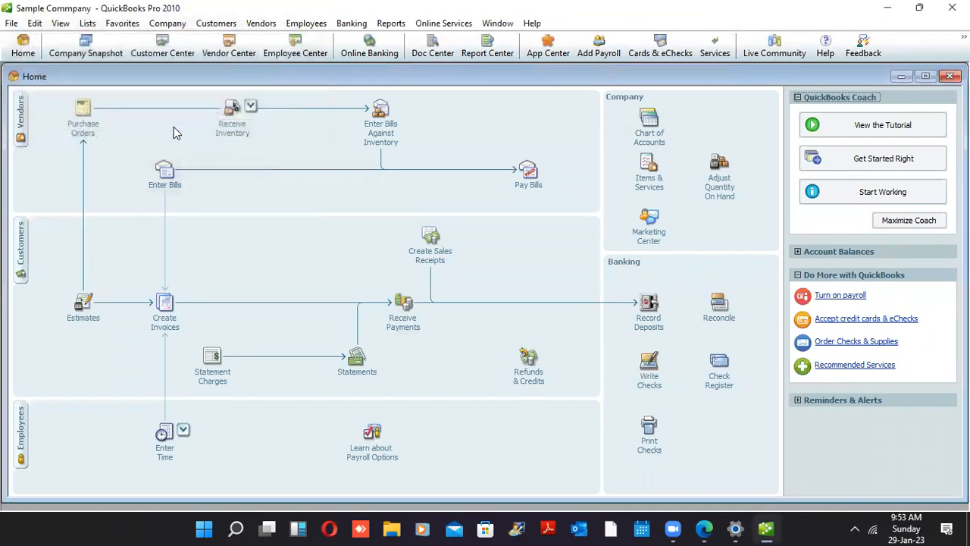
click(4, 22)
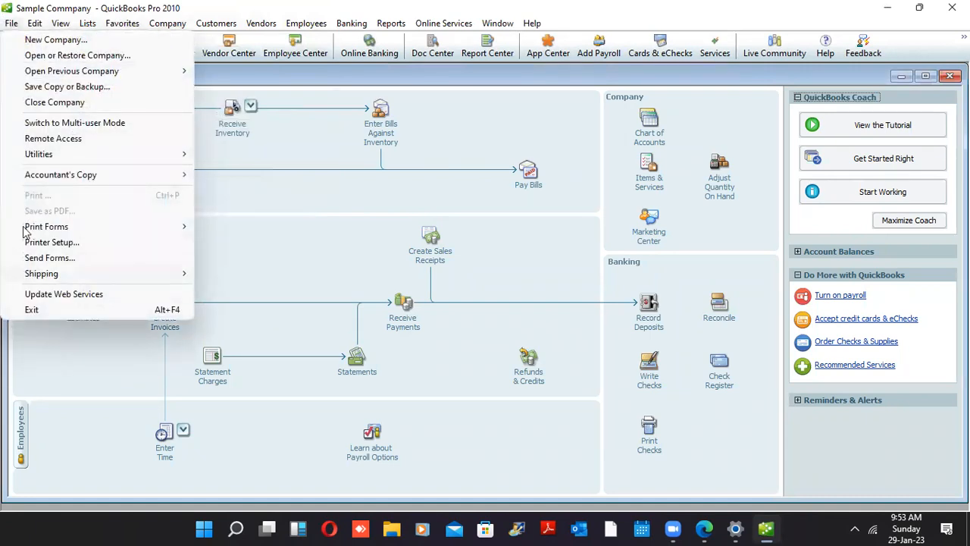
Close the sample company so the No Company Open window lists recent company files
click(46, 102)
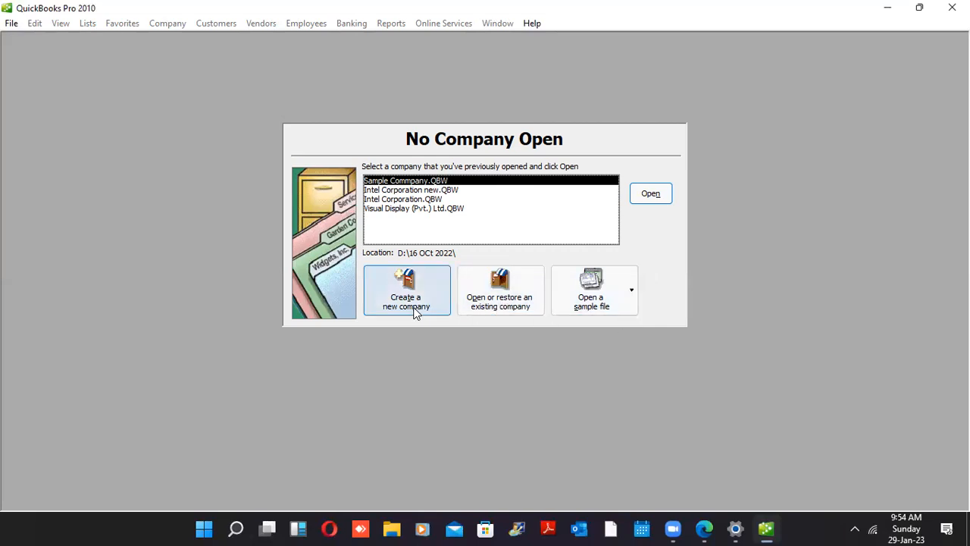
Start creating a new company file from the No Company Open window
click(415, 313)
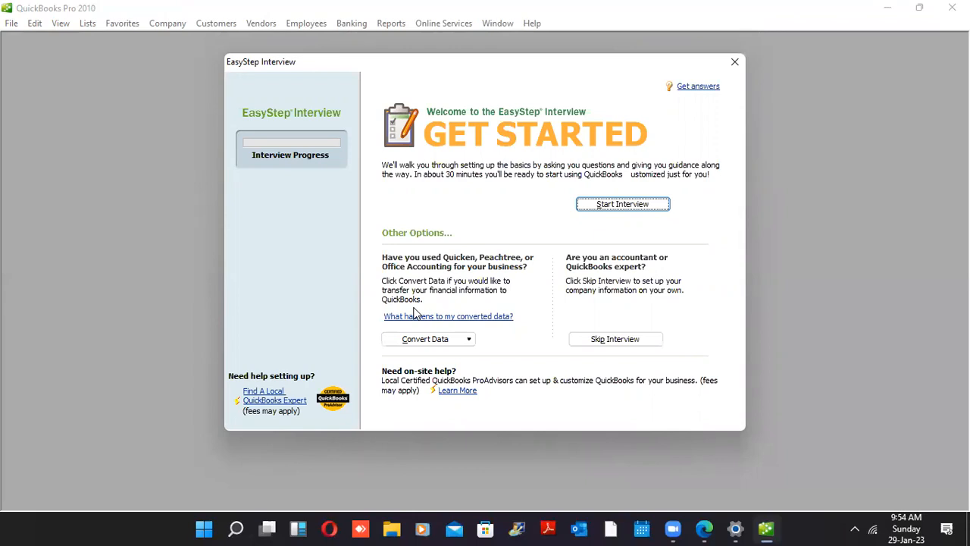
Close the Edge browser window from its taskbar preview
mouse_move(707, 528)
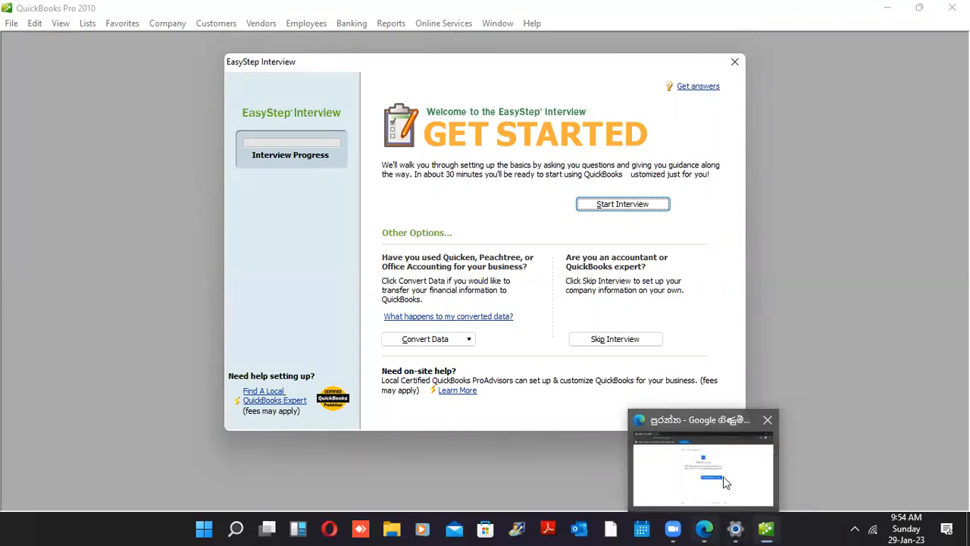
click(767, 420)
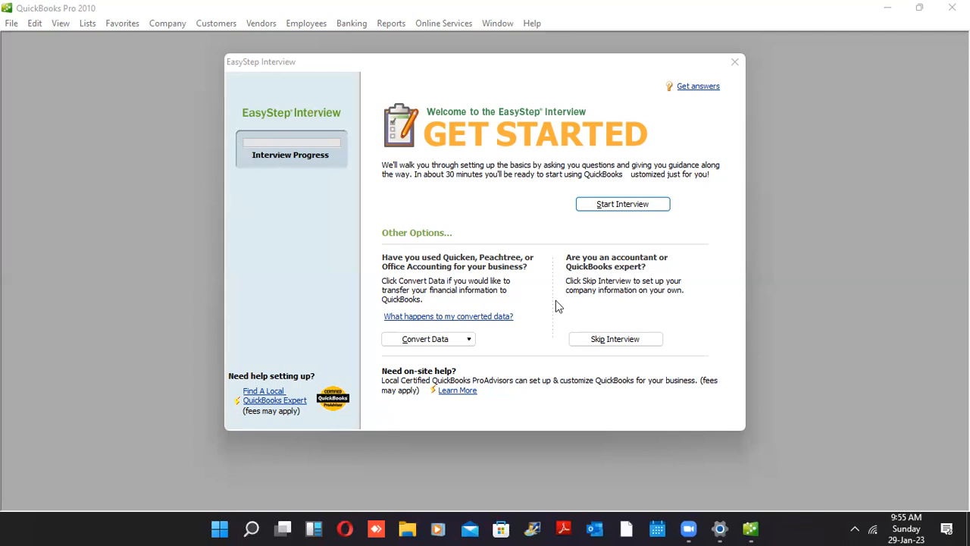
Skip the interview and enter Visual Display Pvt Ltd as the company name
click(595, 346)
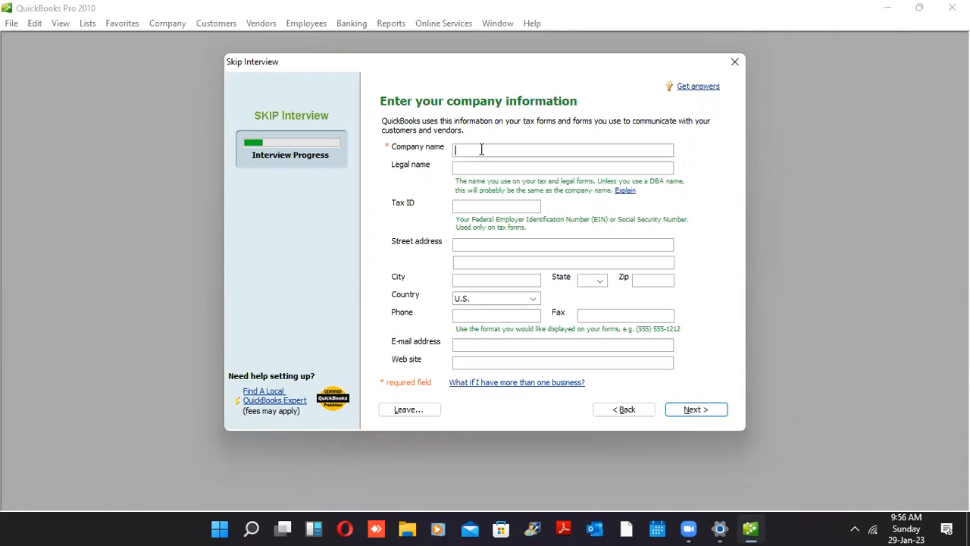
text(Visulal Display Pvt Ltd)
key(Tab)
key(Tab)
text(54)
key(BackSpace)
key(BackSpace)
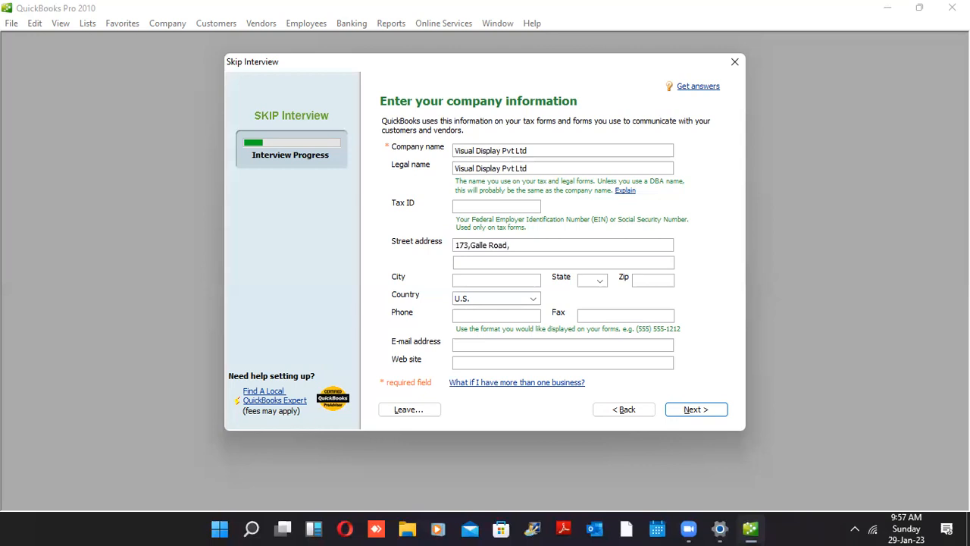
click(396, 56)
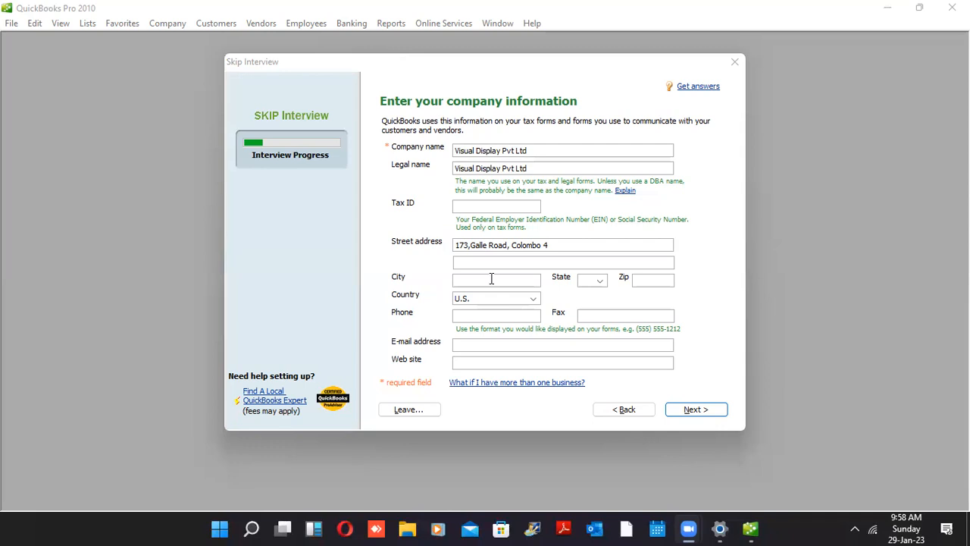
Correct the street address so it ends with 'Colombo 04.'
click(549, 261)
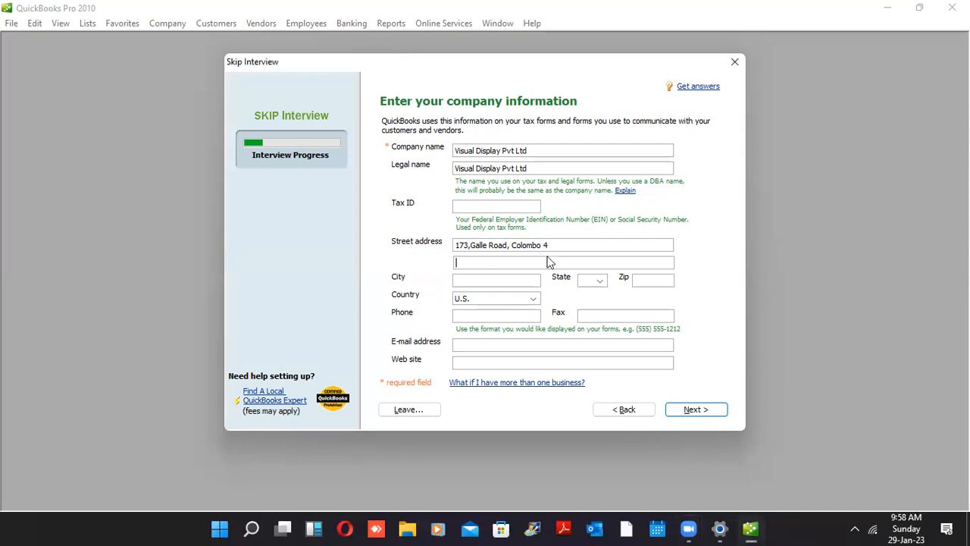
click(549, 240)
key(BackSpace)
text(04.)
key(Tab)
key(Tab)
key(Tab)
key(Tab)
key(Tab)
Set the company's Country to Other
key(Down)
key(s)
key(s)
key(s)
key(s)
key(Down)
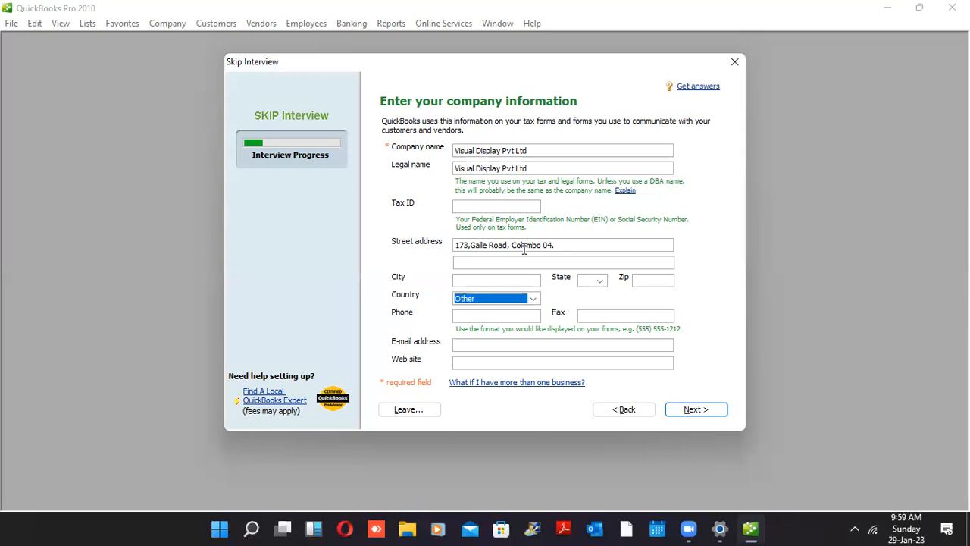
key(Tab)
key(Tab)
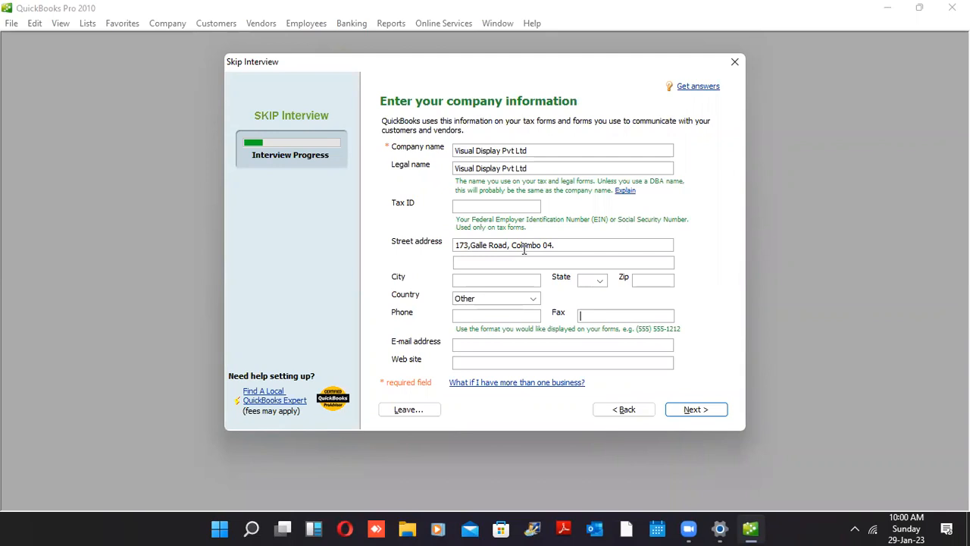
click(507, 343)
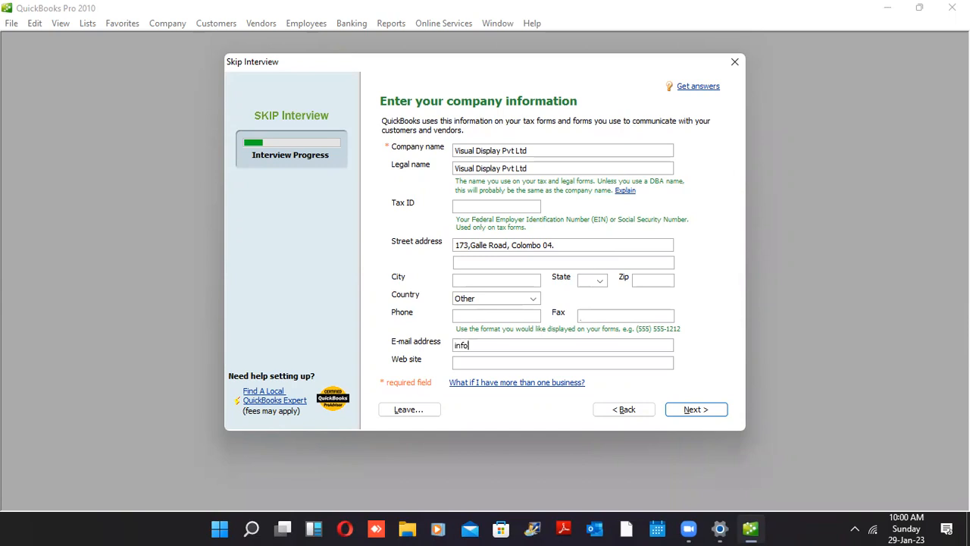
key(Tab)
text(www.visuald)
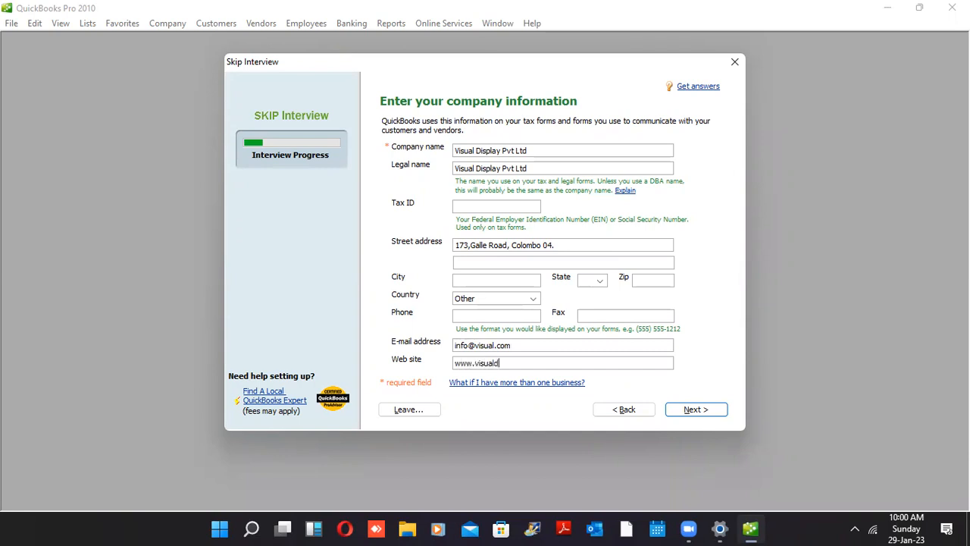
text(isplay.com)
click(693, 409)
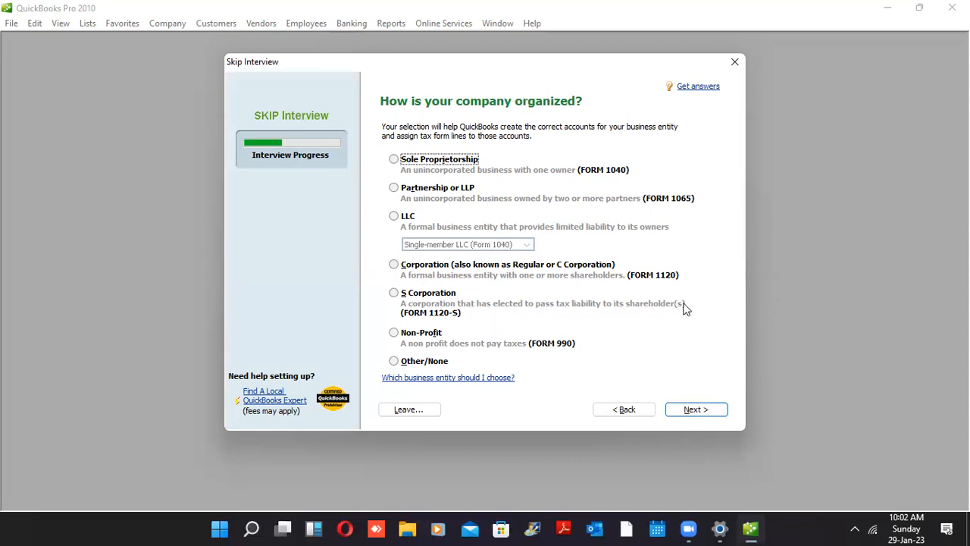
Change the business entity type from Non-Profit to Other/None
click(394, 333)
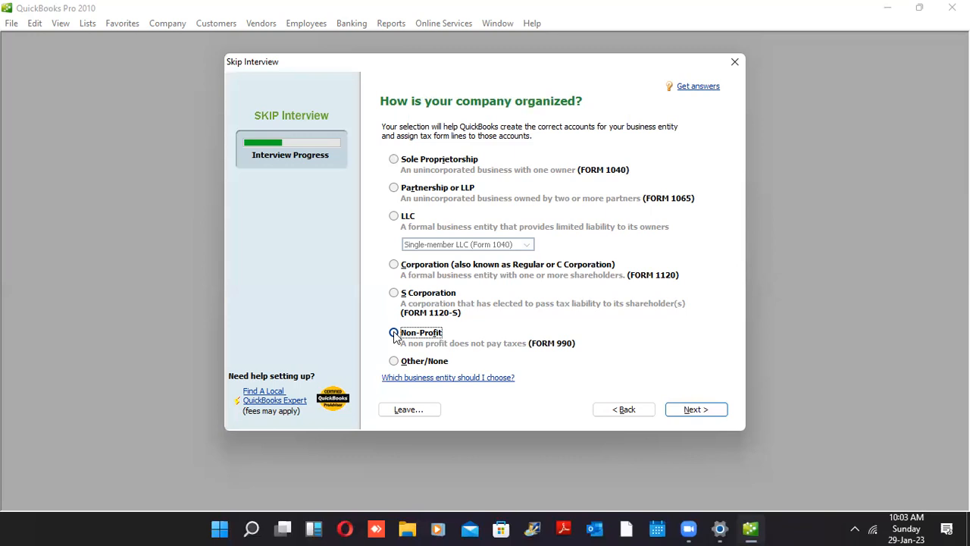
click(393, 333)
click(415, 362)
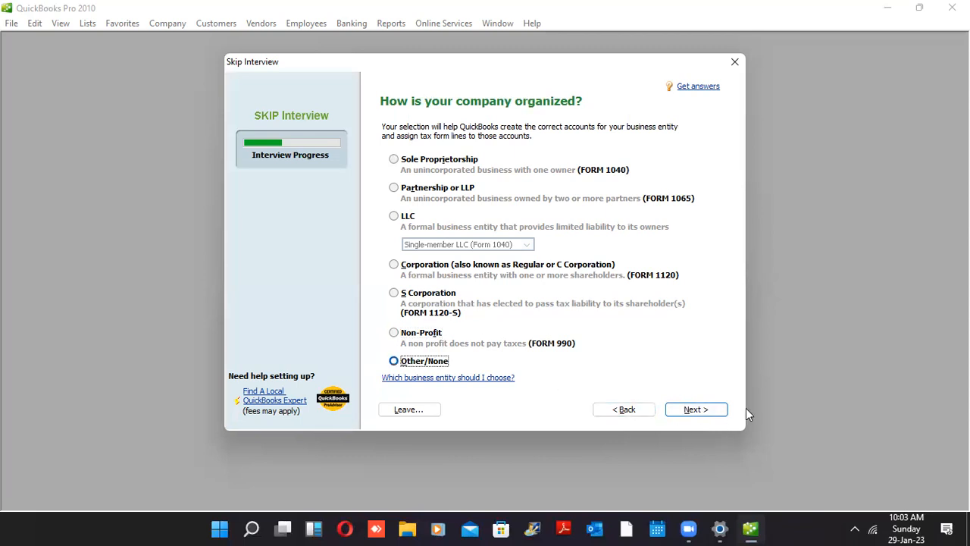
Set the fiscal year to start in April and proceed to industry selection
click(715, 409)
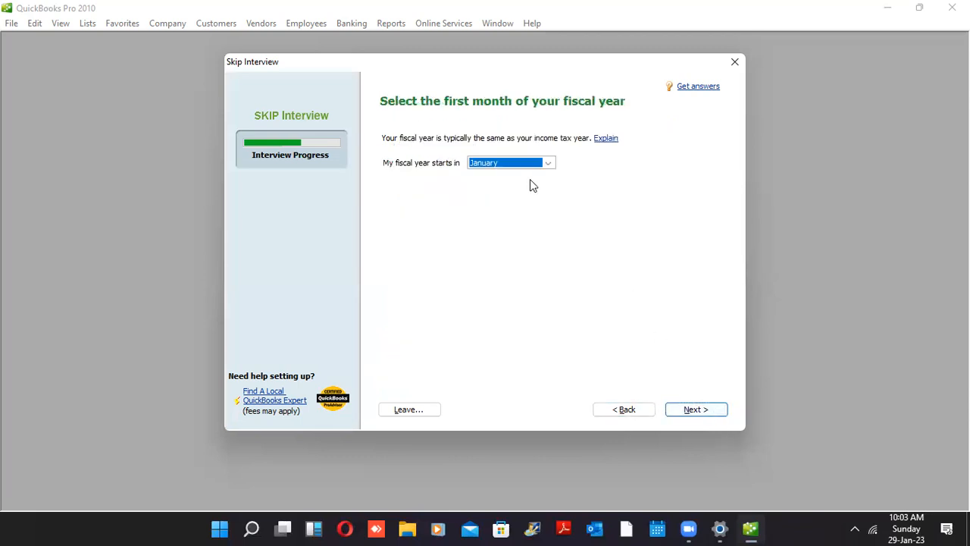
click(547, 163)
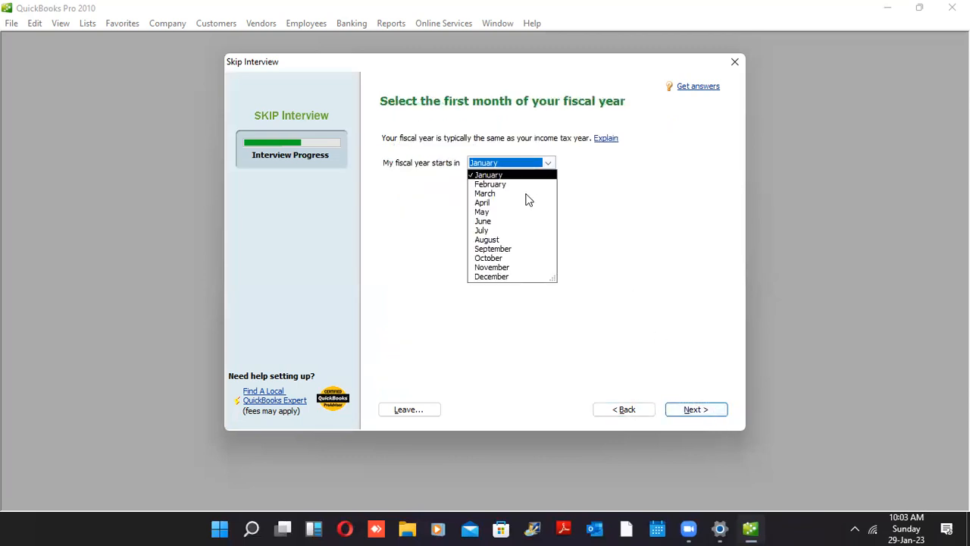
click(484, 202)
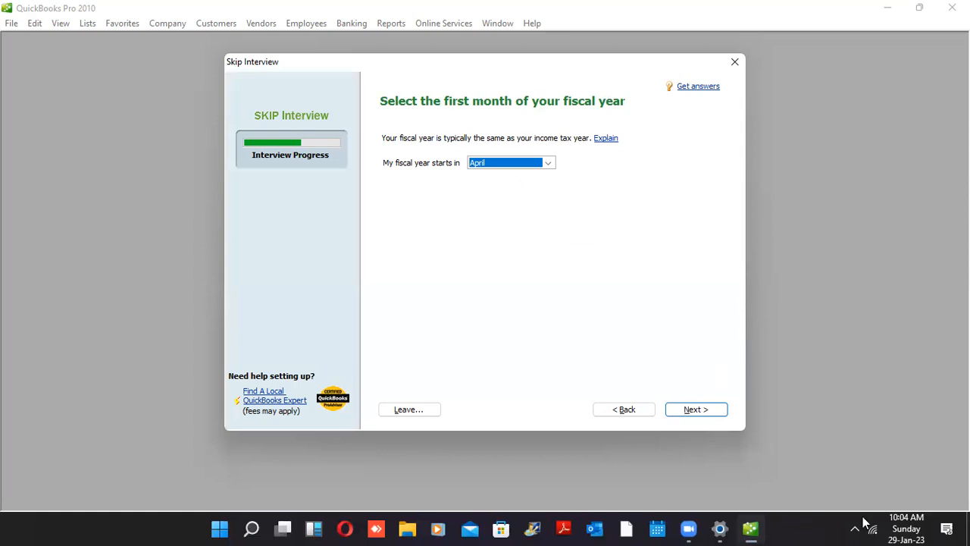
click(894, 523)
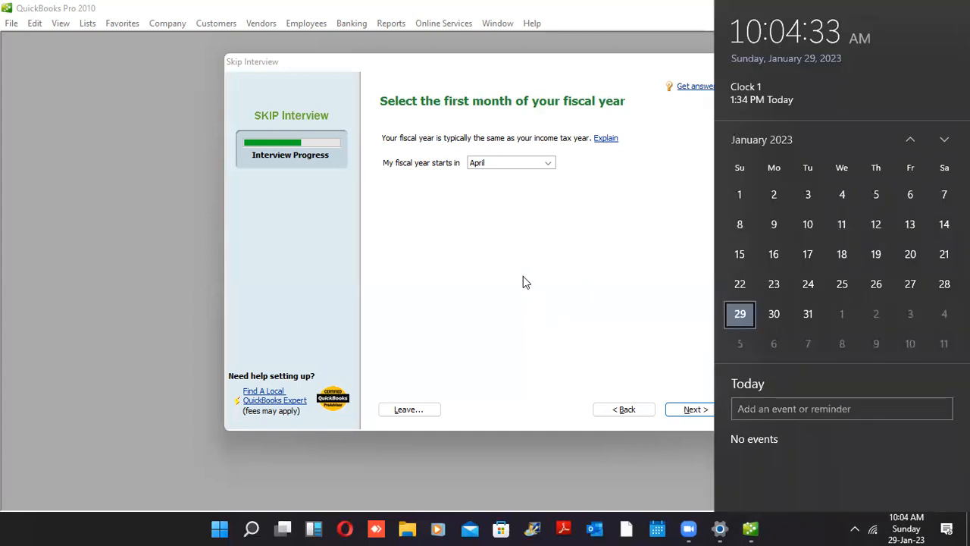
click(466, 233)
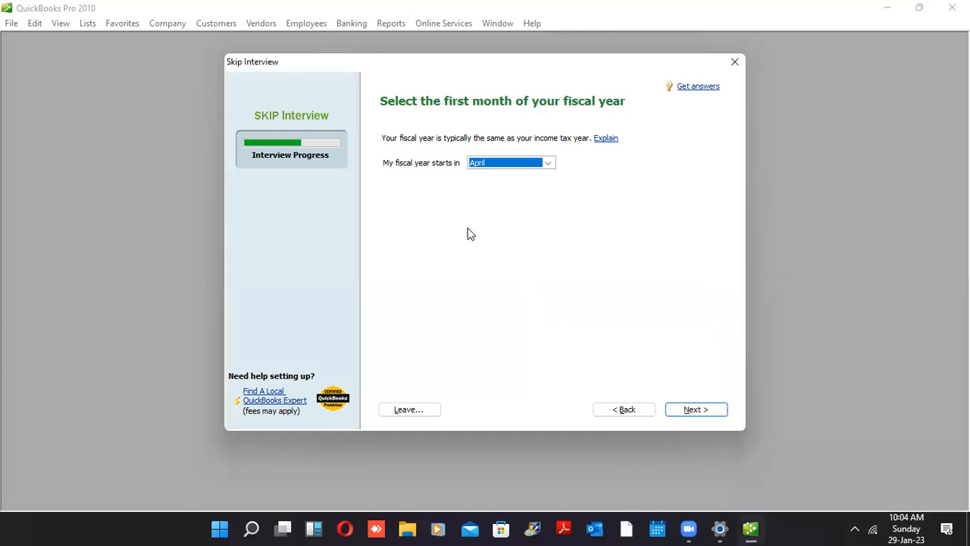
click(684, 412)
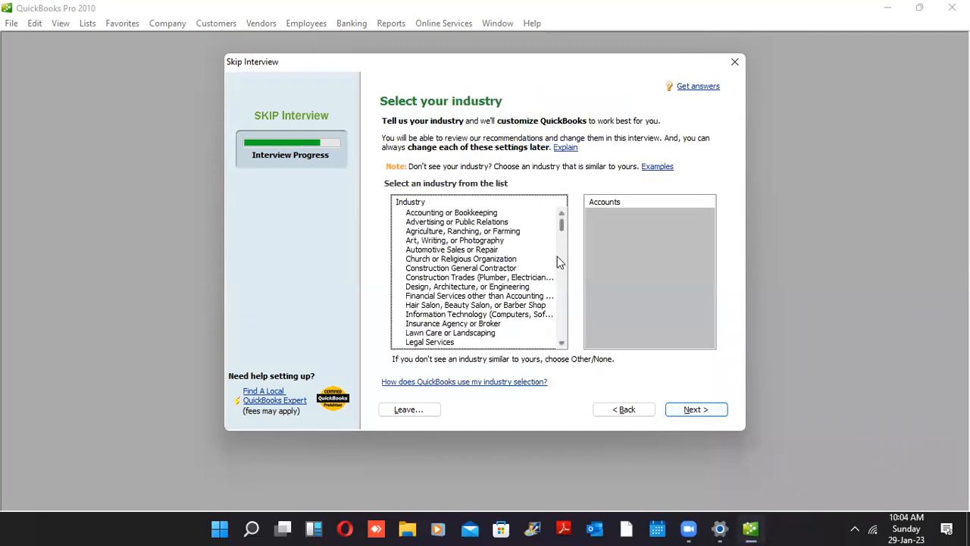
Preview the Advertising and Accounting industries' accounts, then select Other/None as the industry
scroll(557, 258, down, 5)
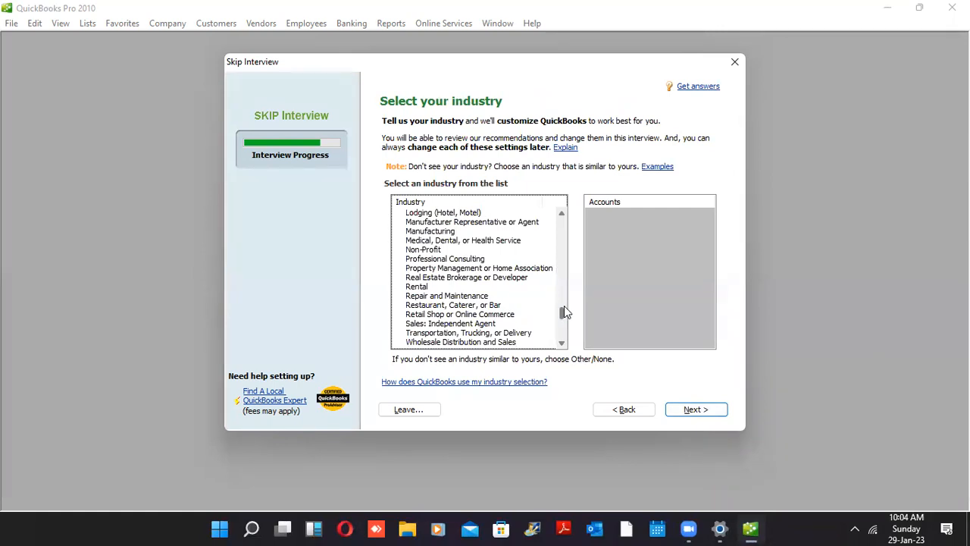
scroll(564, 311, up, 5)
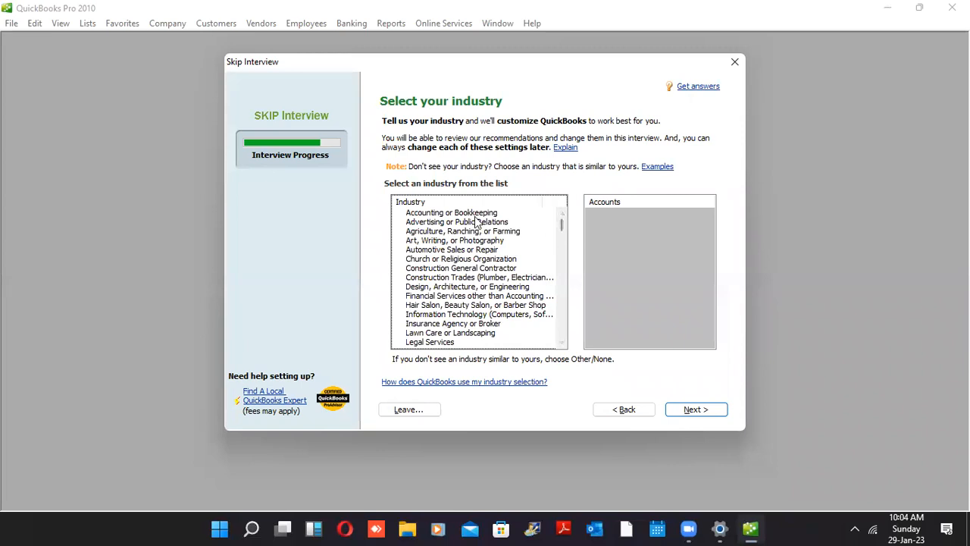
click(476, 221)
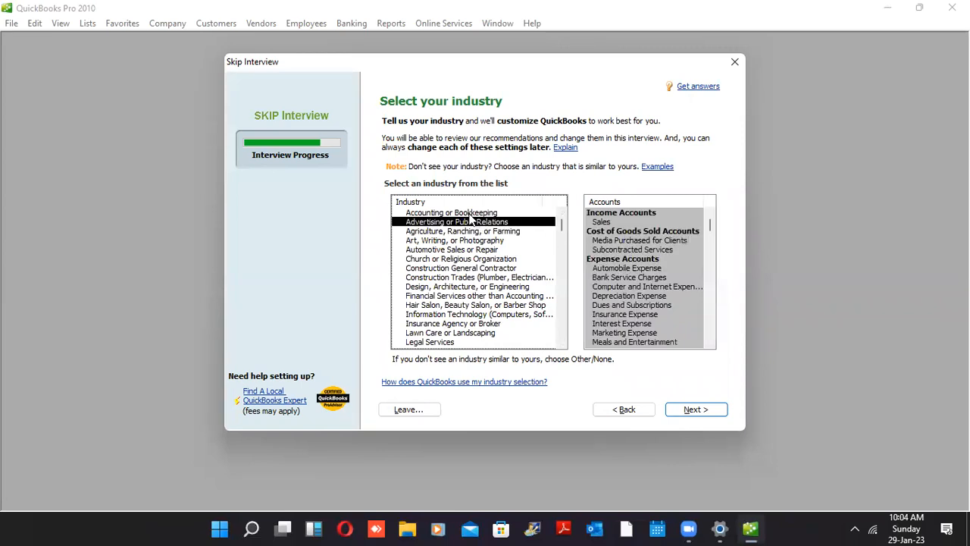
click(468, 215)
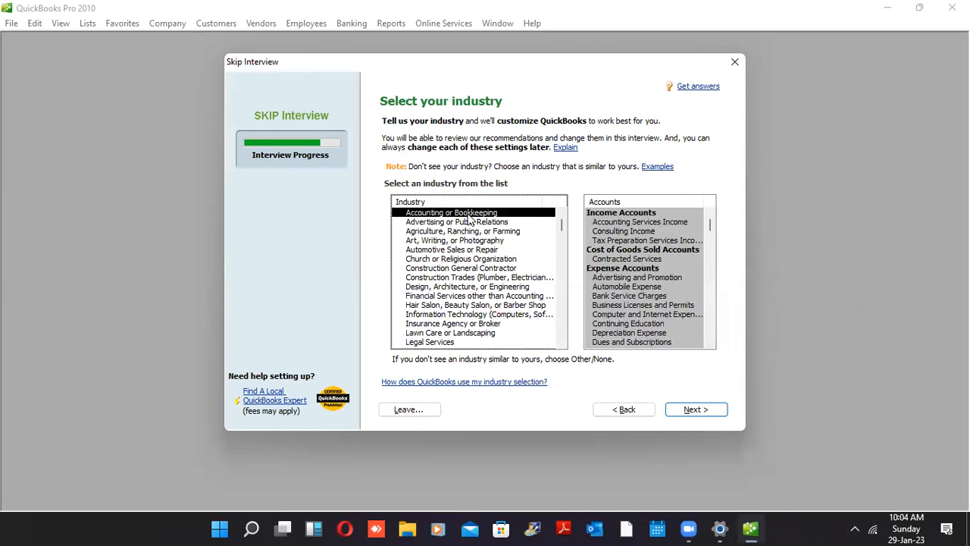
drag(565, 230, 574, 362)
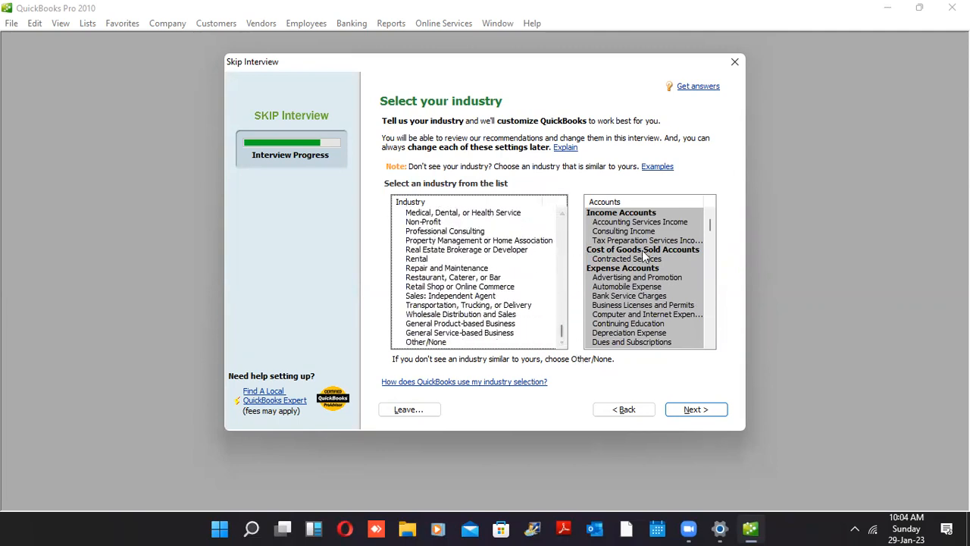
click(460, 345)
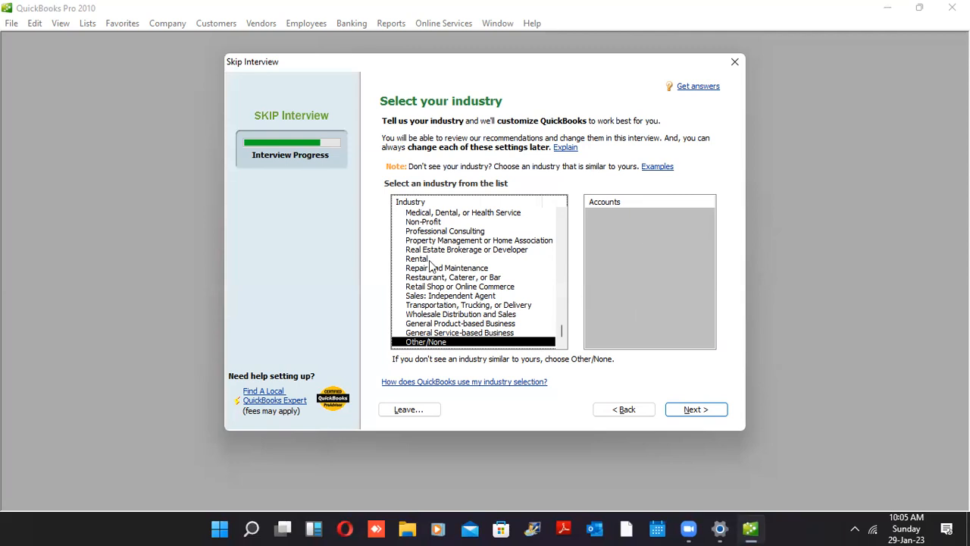
Preview Consulting, Property Management, Real Estate, Repair and Sales accounts, then keep Other/None and continue
click(434, 231)
click(424, 243)
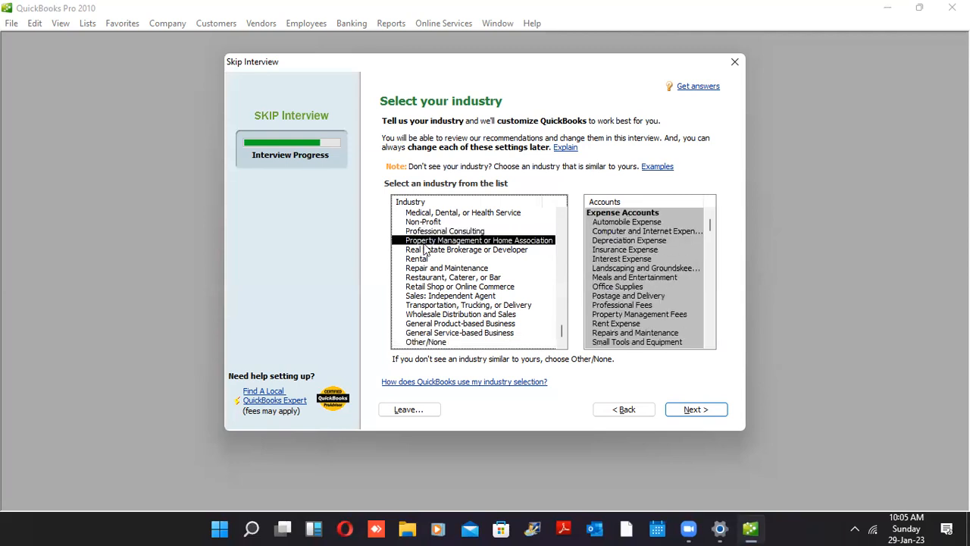
click(422, 251)
click(417, 270)
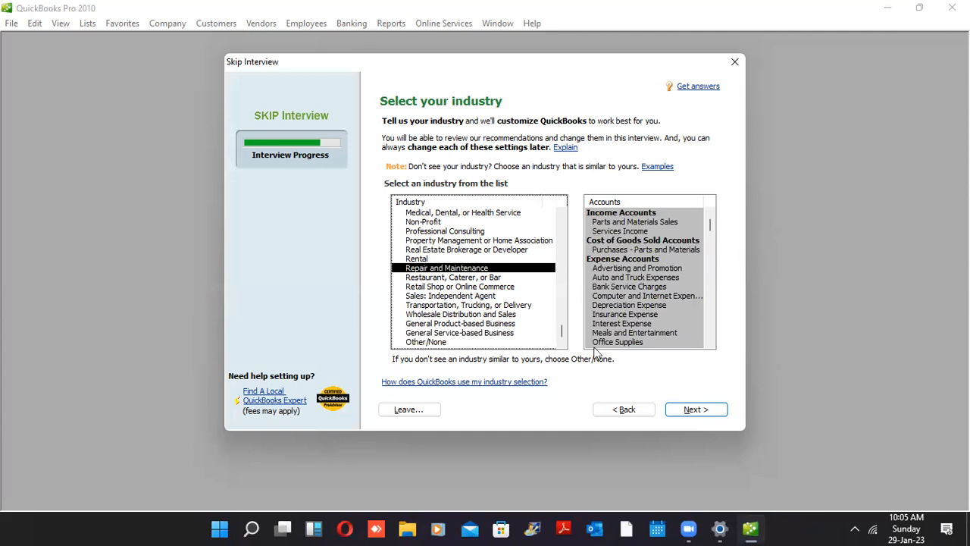
click(451, 343)
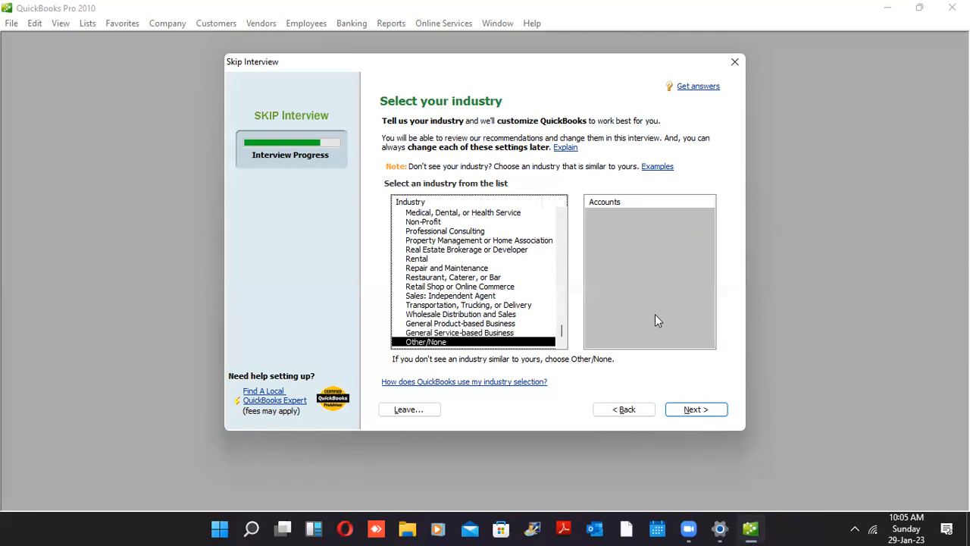
click(457, 296)
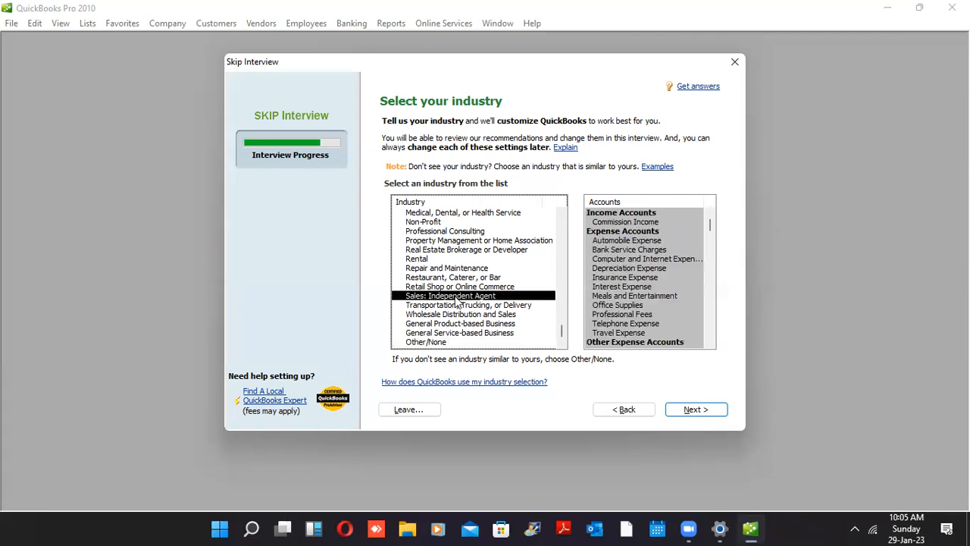
click(444, 348)
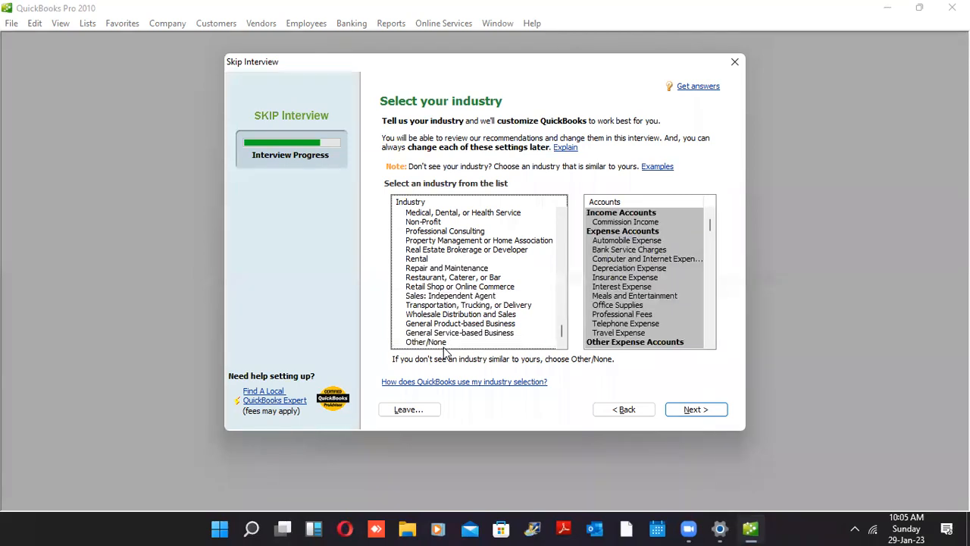
click(446, 344)
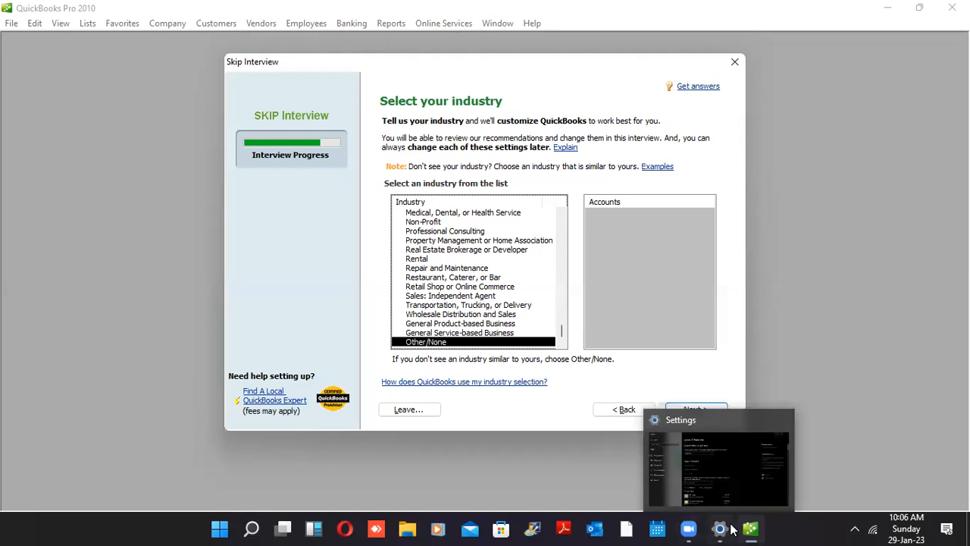
click(534, 75)
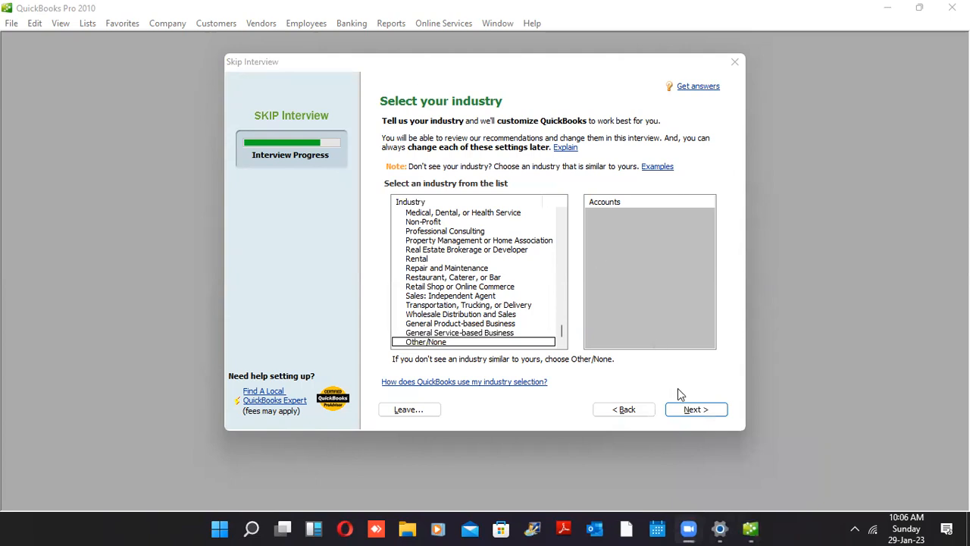
click(682, 408)
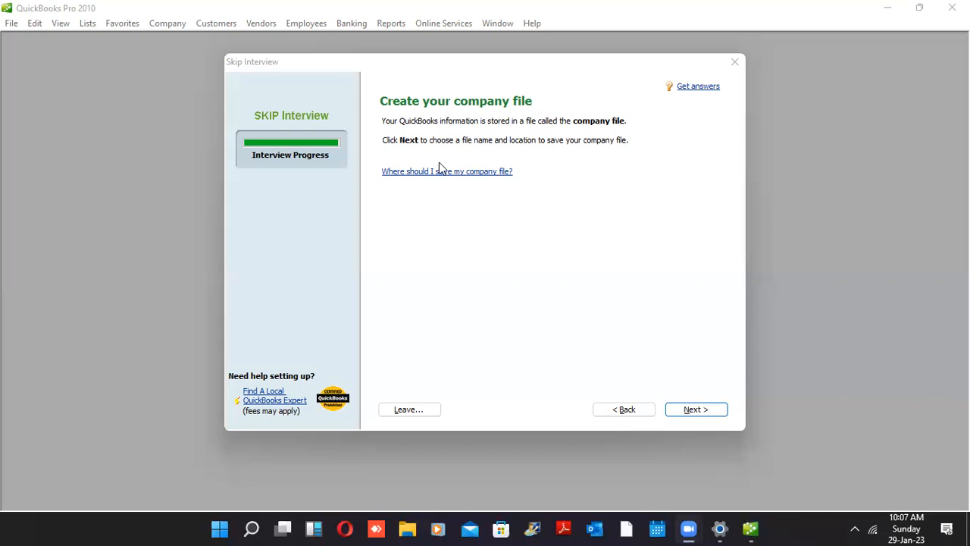
Continue to the company file name dialog and move the save location up to DATA (D:)
click(677, 410)
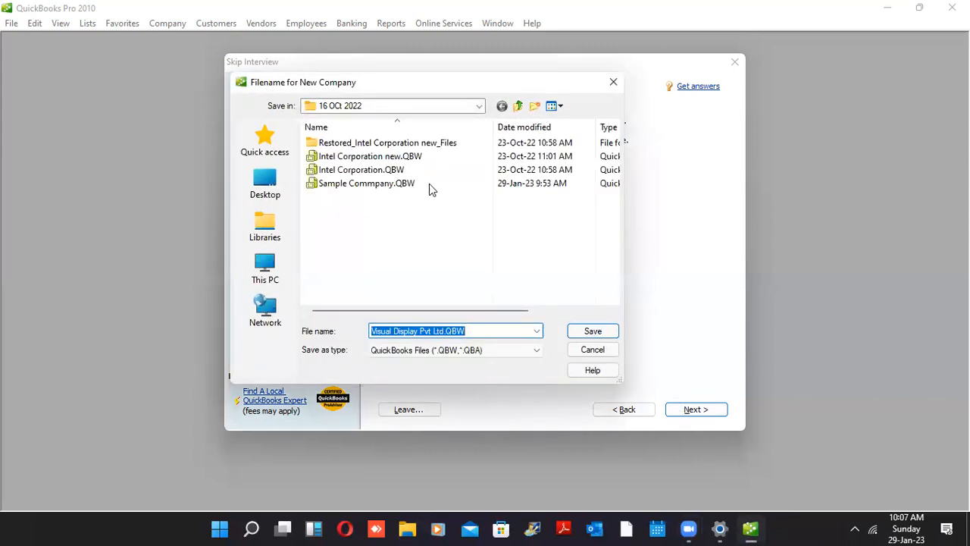
click(519, 106)
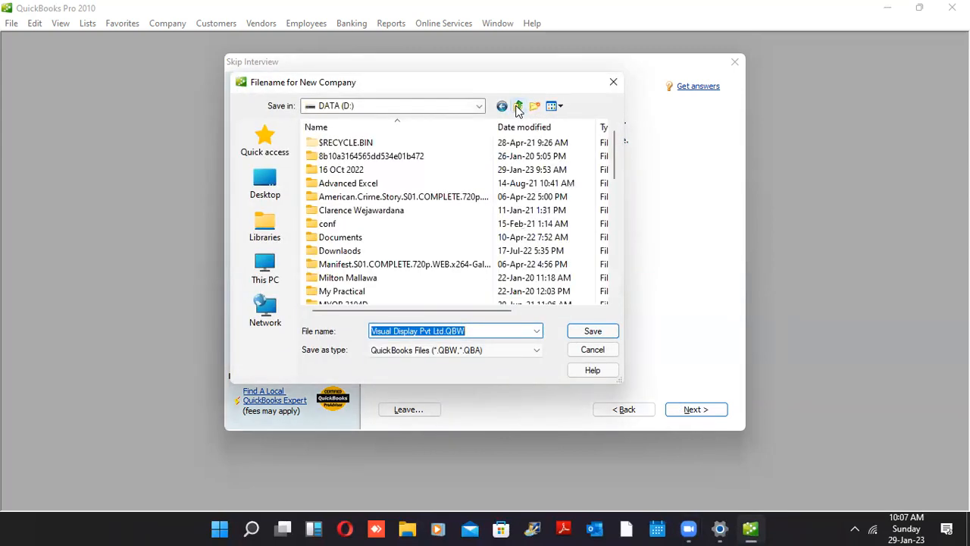
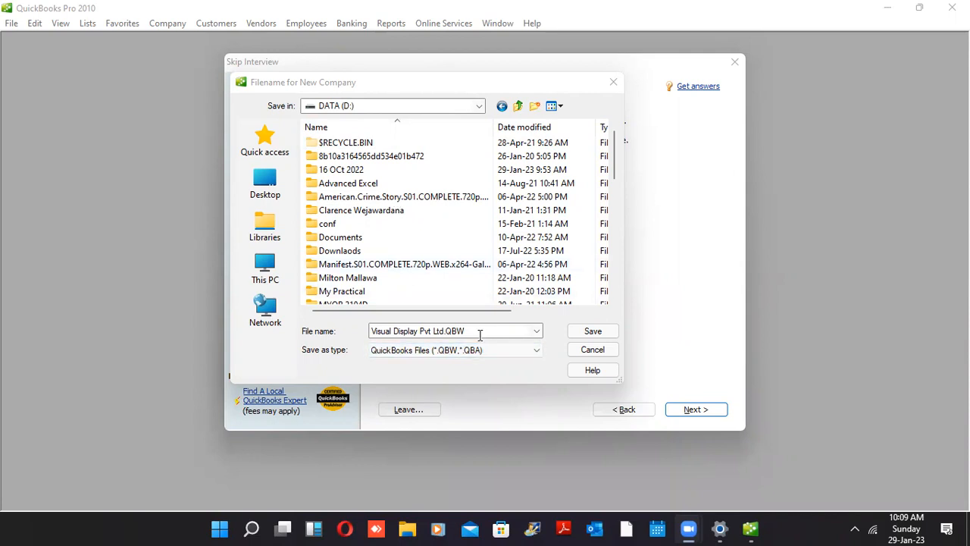
Create a Jan 2023 folder on drive D and save Visual Display Pvt Ltd.QBW there
click(539, 108)
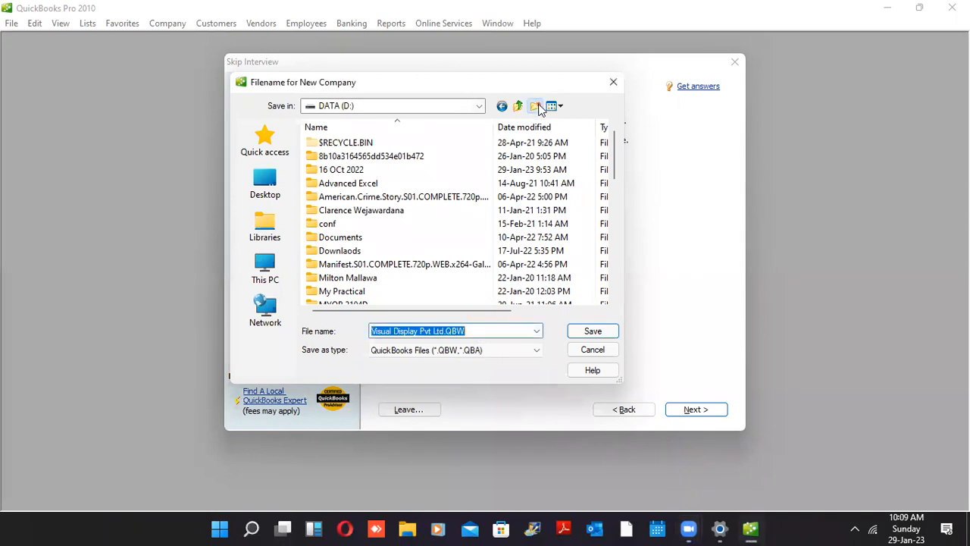
click(535, 106)
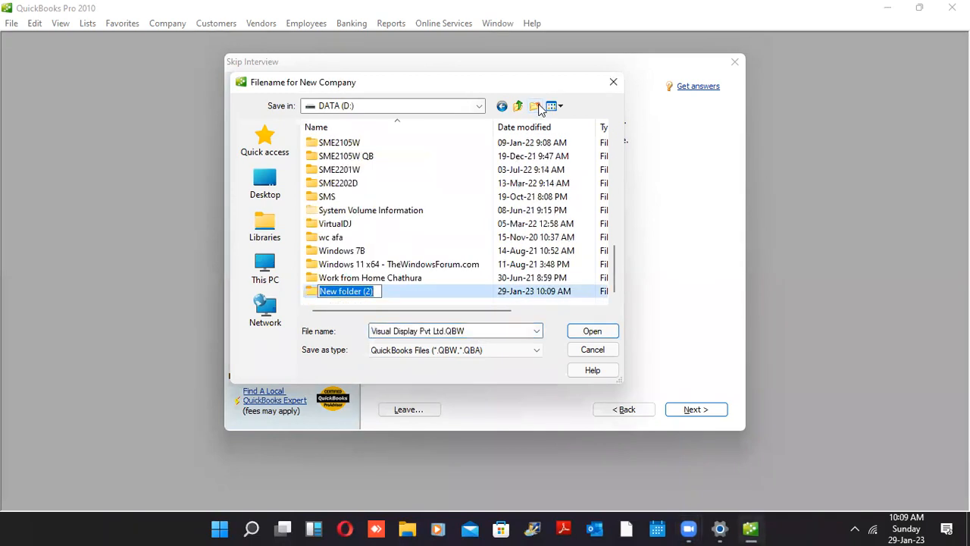
text(Jan )
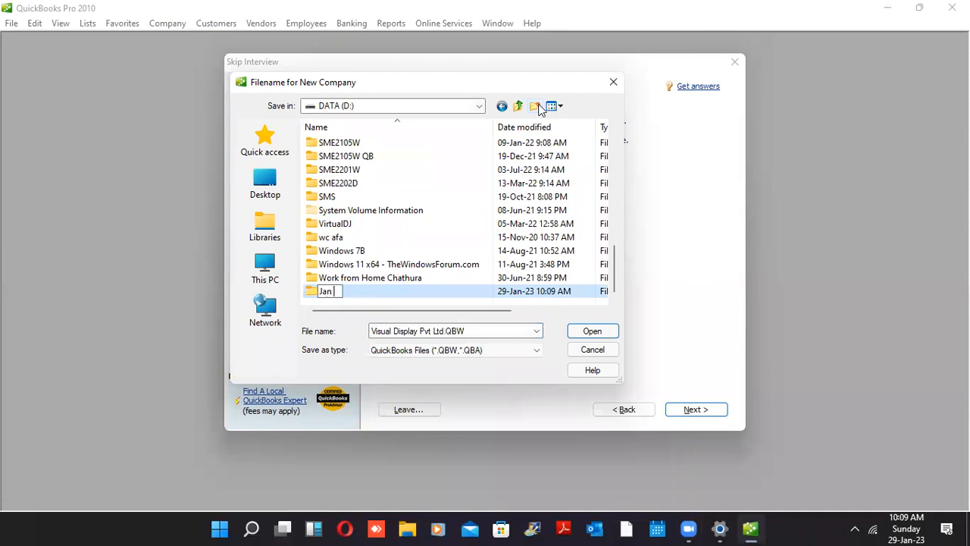
text(2023)
click(592, 333)
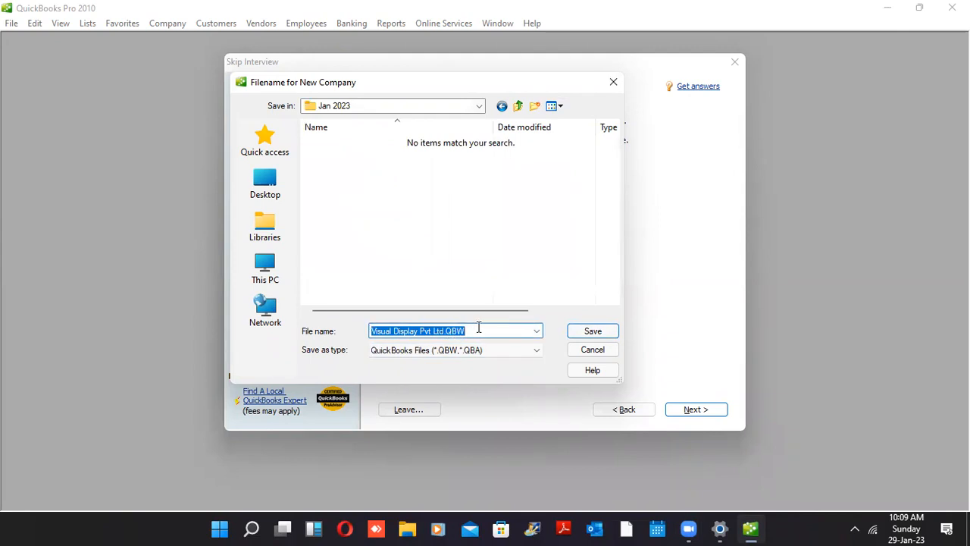
click(592, 331)
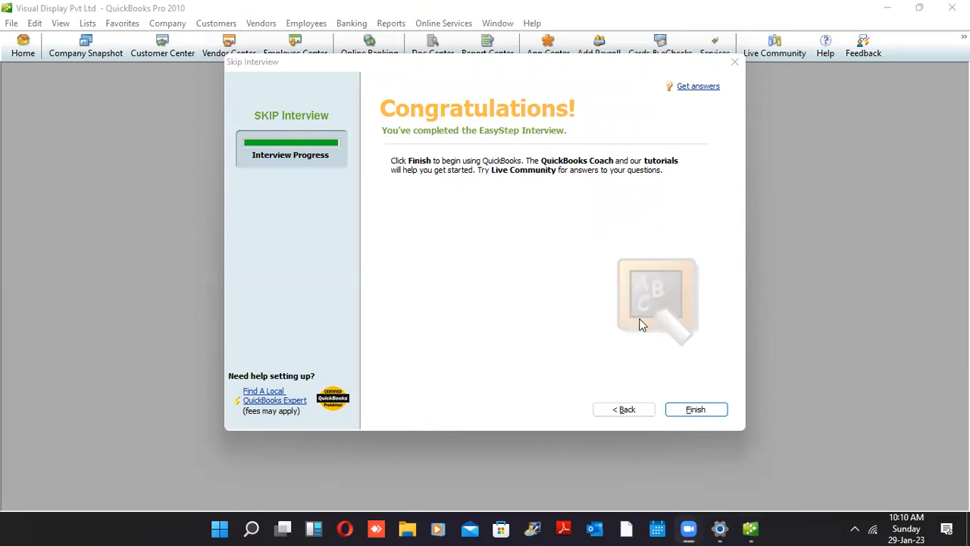
Finish the interview, browse the File, Employees, Vendors and Company menus, and show the Home Page
click(683, 408)
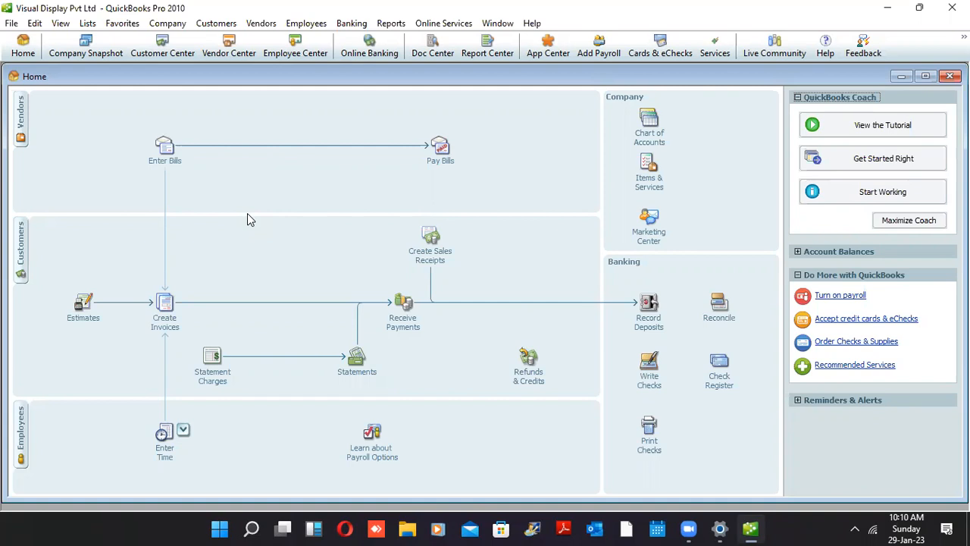
click(12, 23)
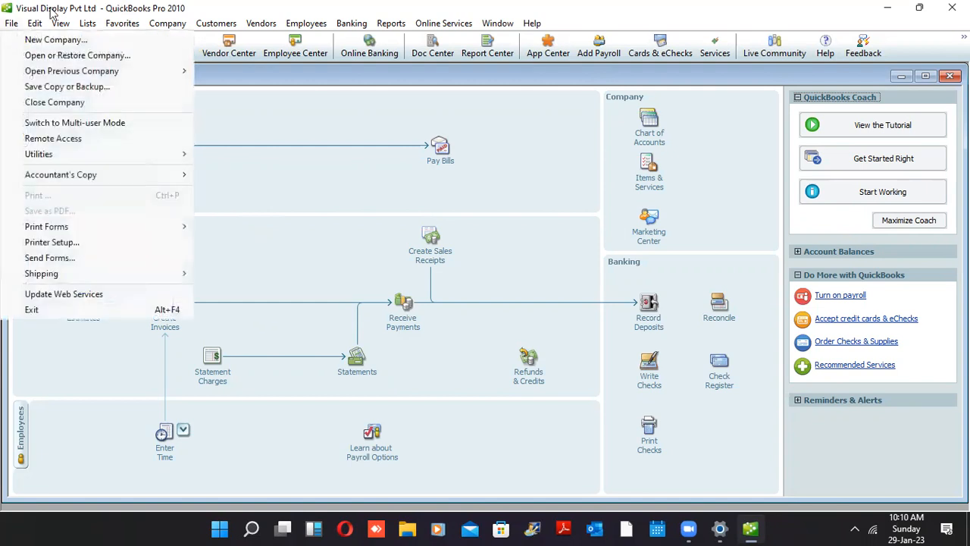
mouse_move(220, 25)
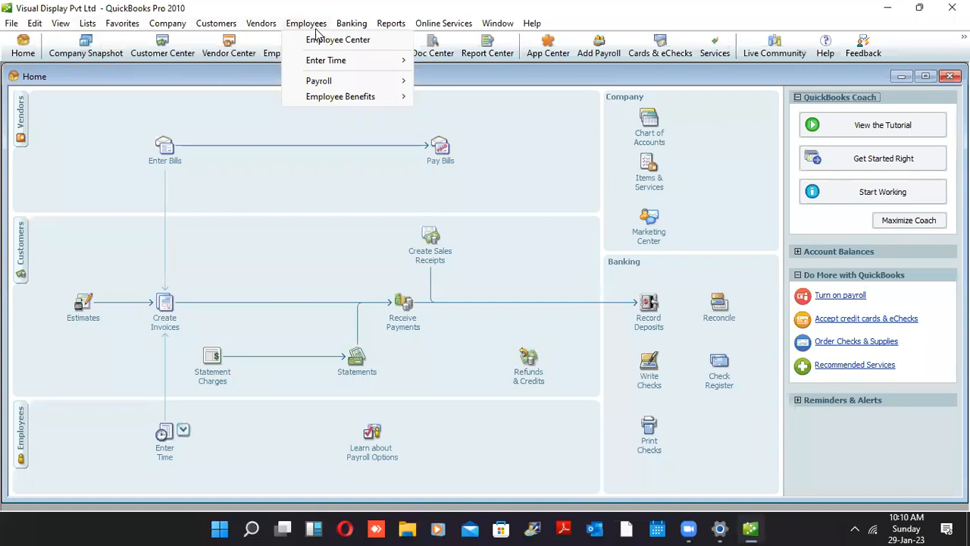
mouse_move(417, 27)
key(Left)
key(Left)
key(Left)
key(Left)
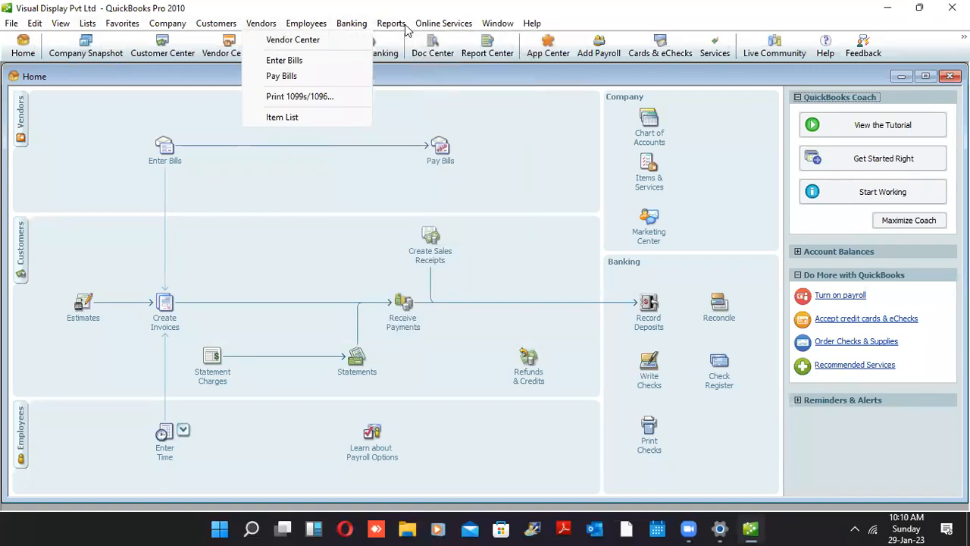
mouse_move(191, 30)
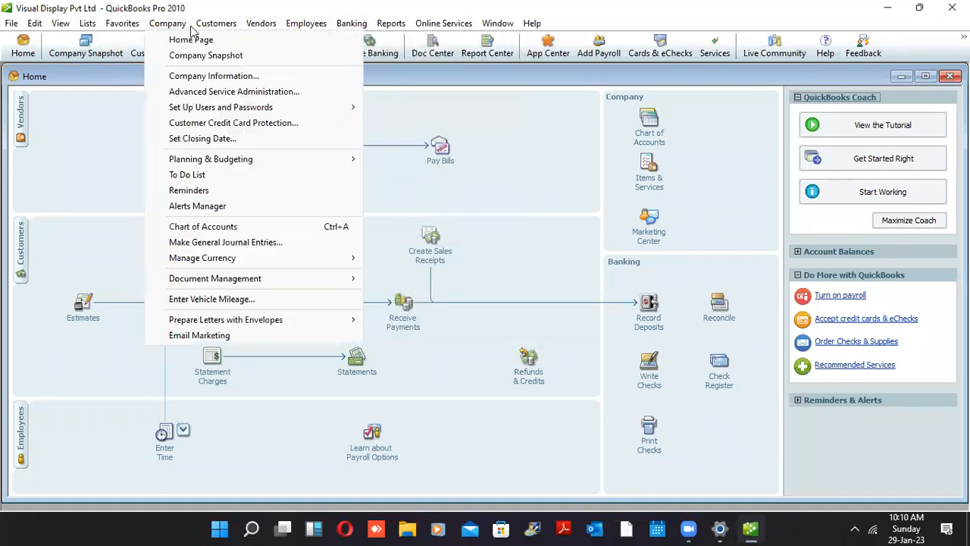
click(195, 38)
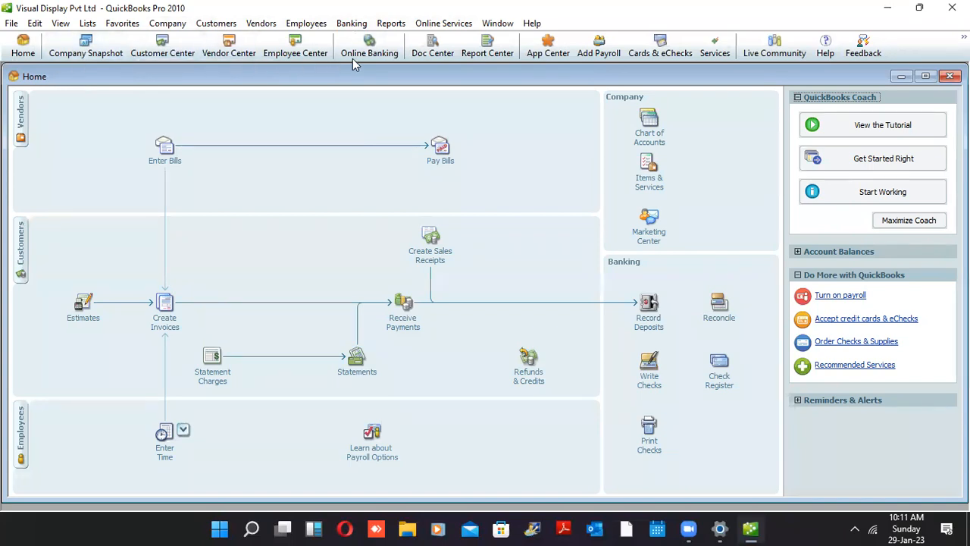
click(442, 50)
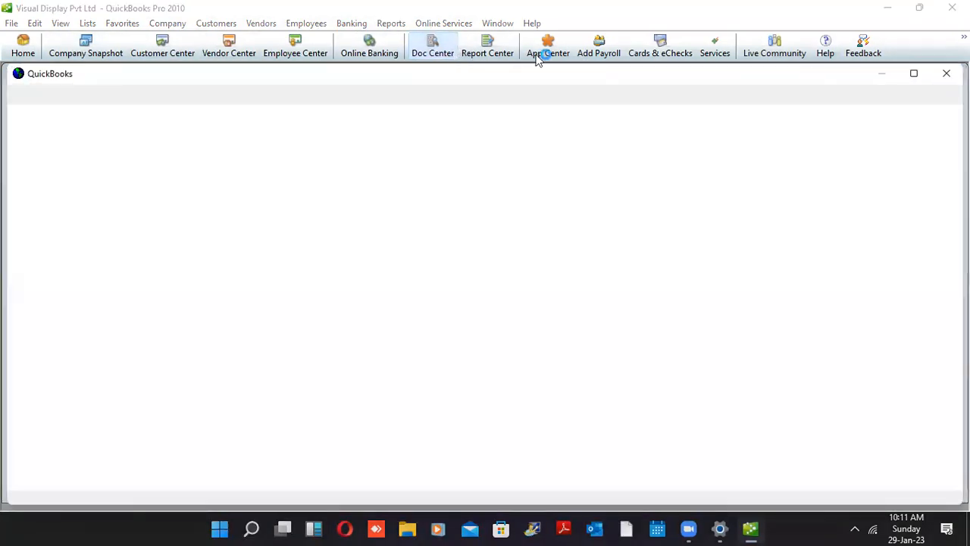
click(947, 76)
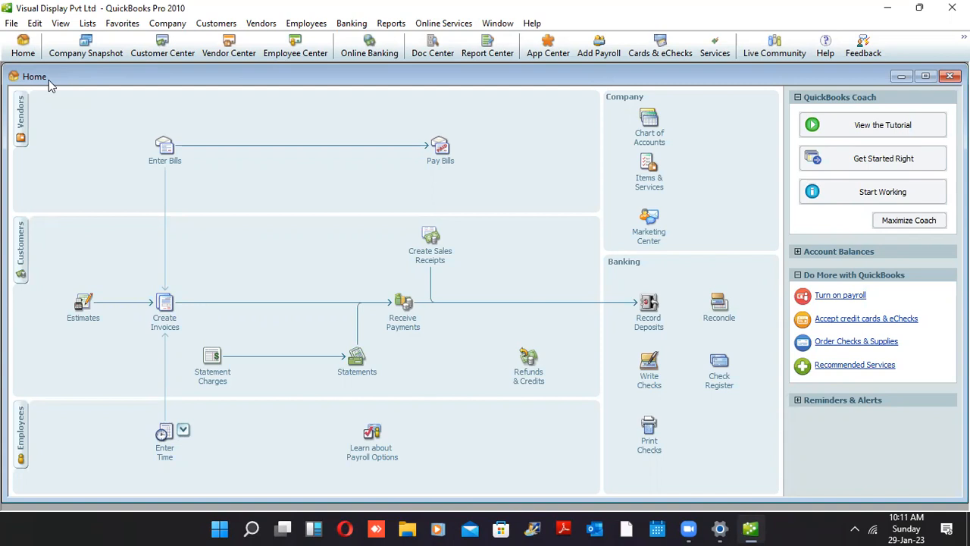
key(Escape)
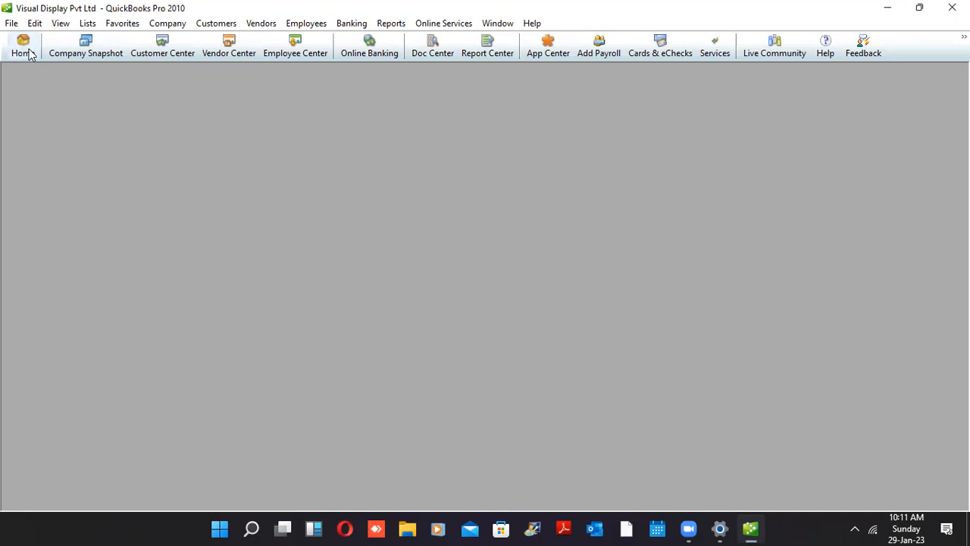
click(29, 53)
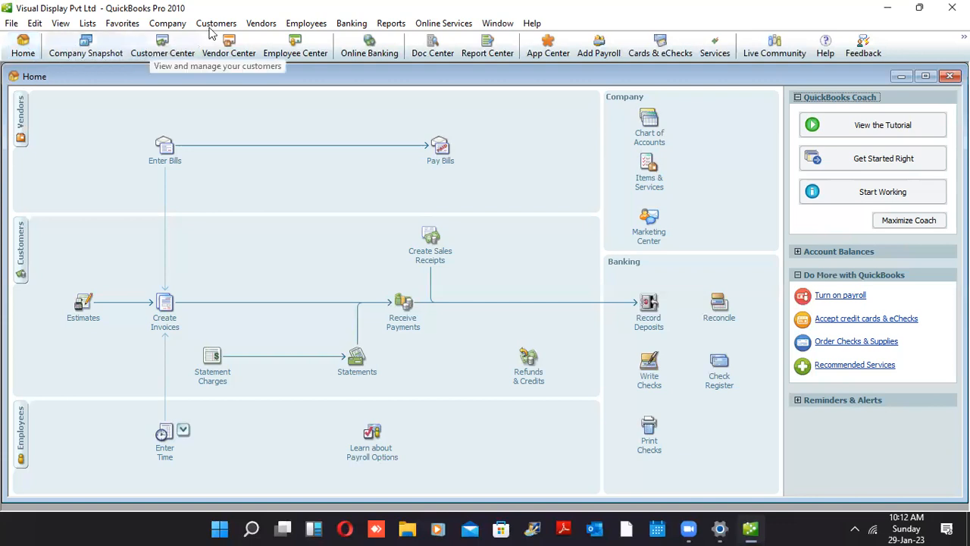
click(177, 27)
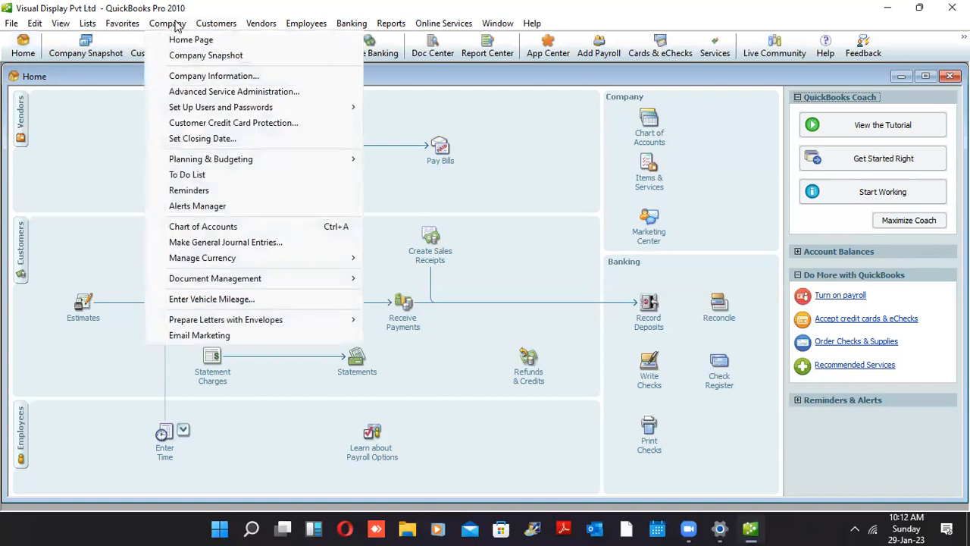
mouse_move(393, 25)
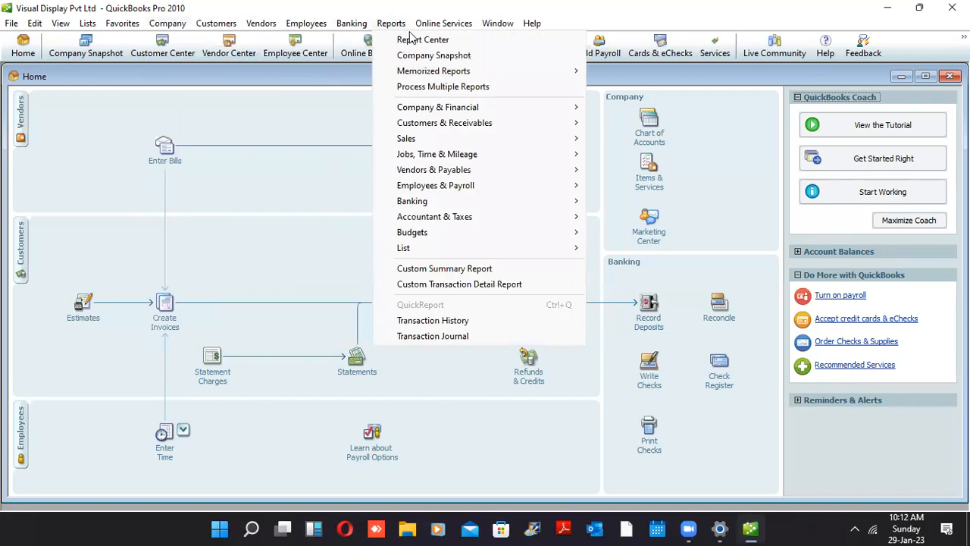
mouse_move(11, 30)
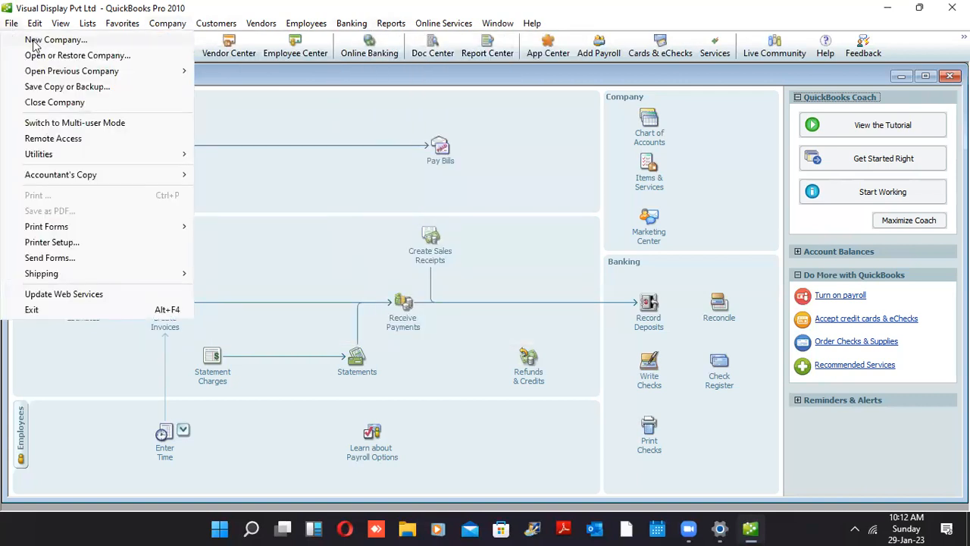
mouse_move(61, 23)
mouse_move(259, 23)
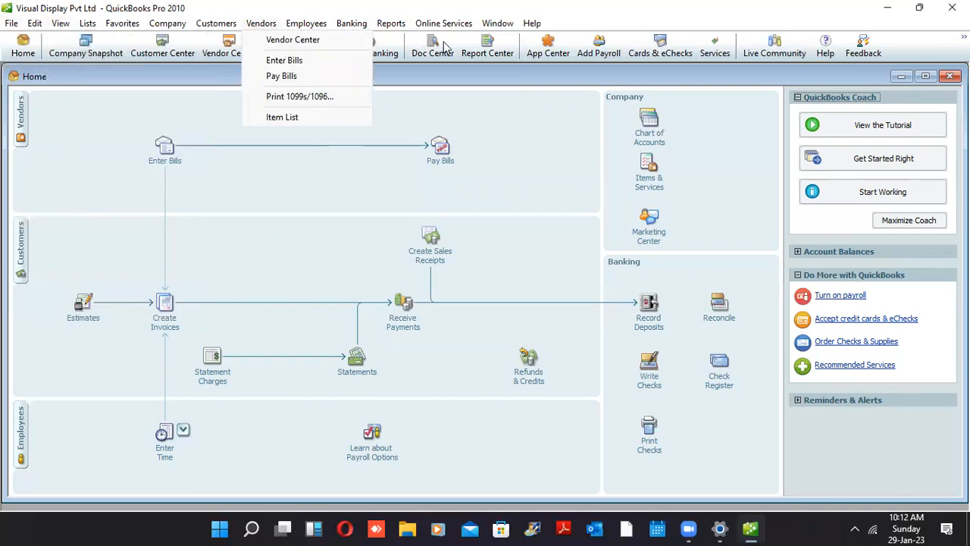
click(496, 107)
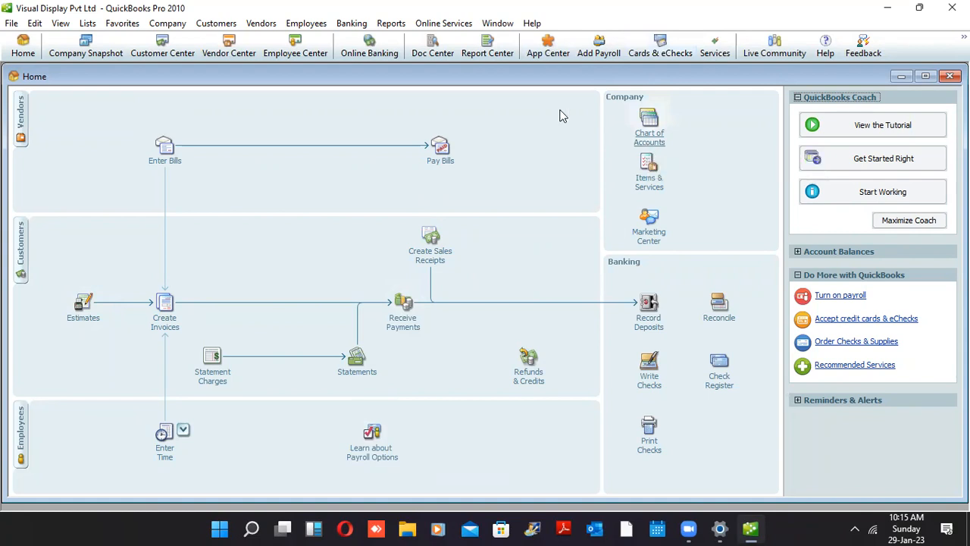
click(656, 130)
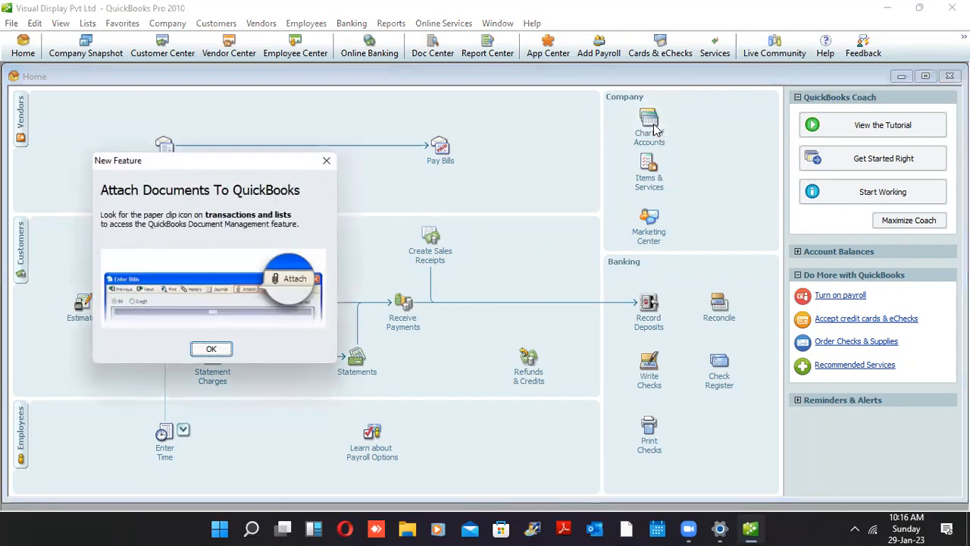
click(218, 351)
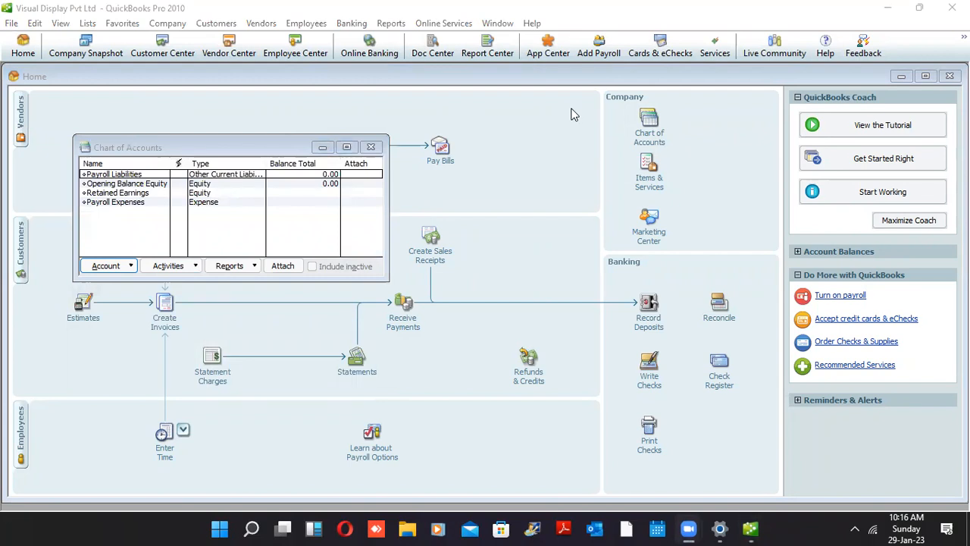
click(346, 146)
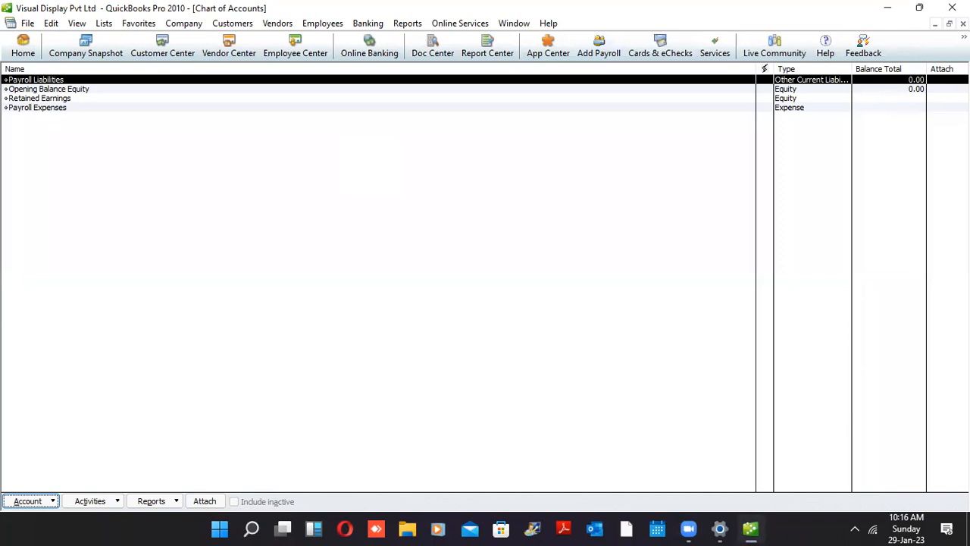
click(963, 24)
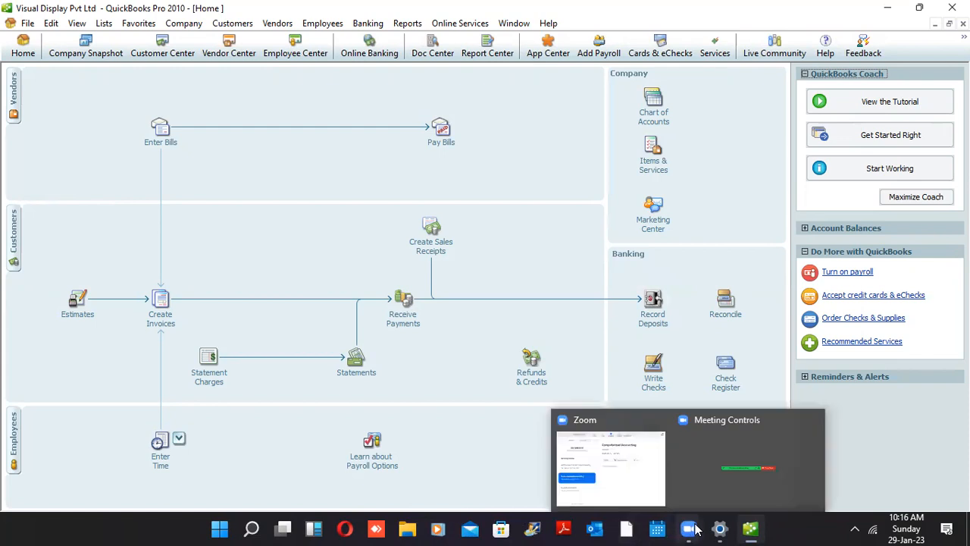
Abandon the Start-menu search for 'chr' and display the Chart of Accounts list
click(219, 529)
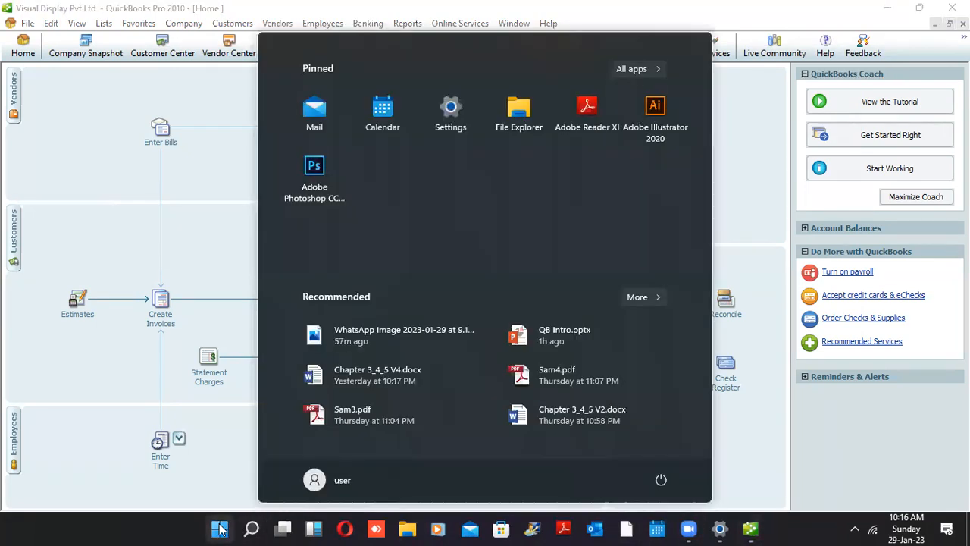
text(chr)
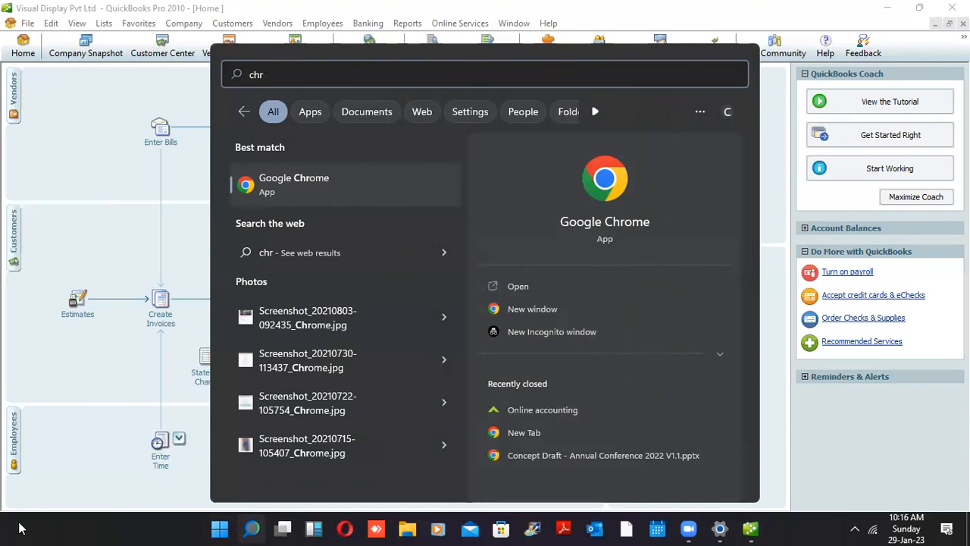
click(97, 258)
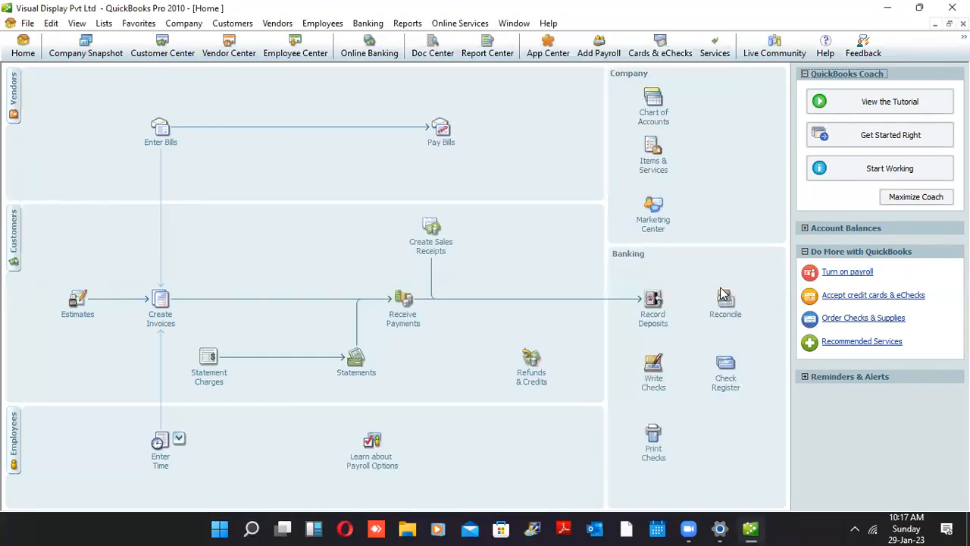
click(656, 121)
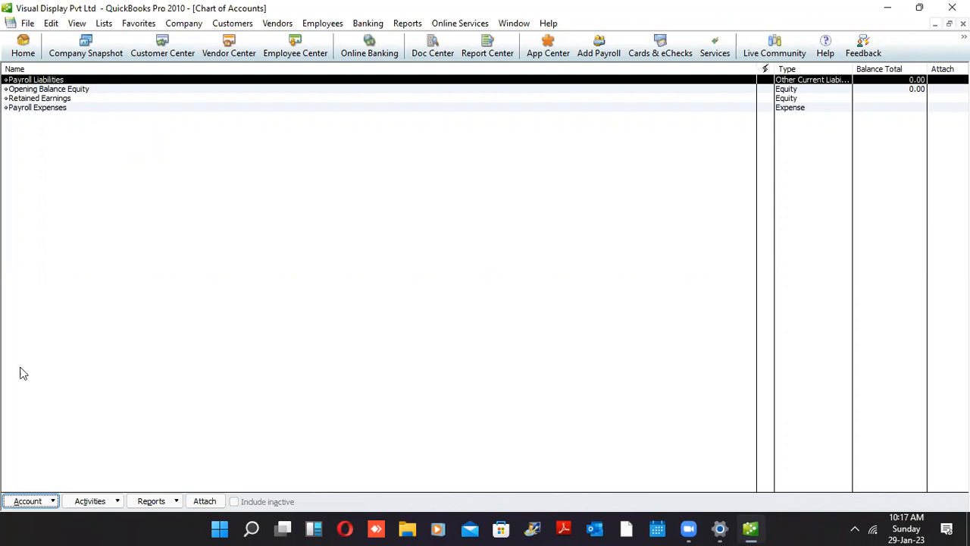
Show the Account actions list at the bottom of the Chart of Accounts
click(30, 501)
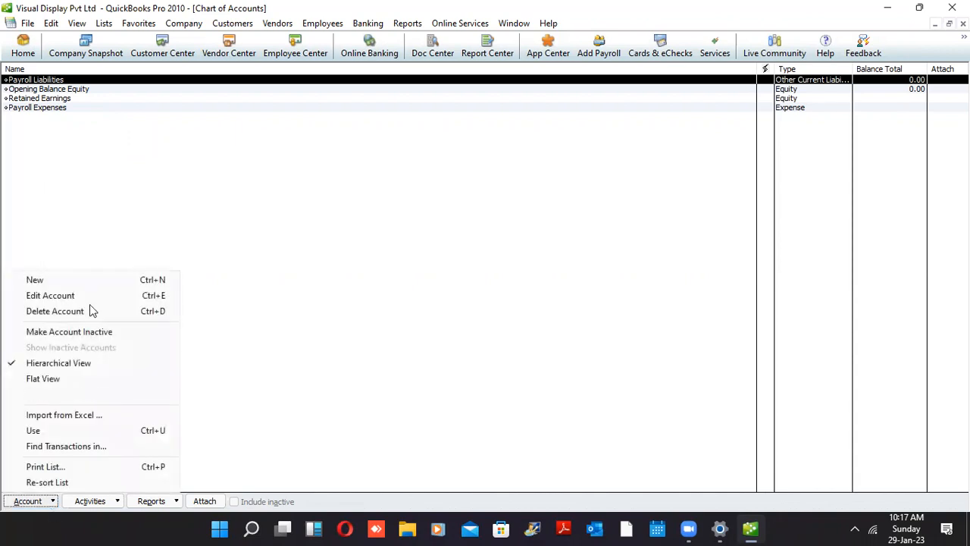
click(37, 503)
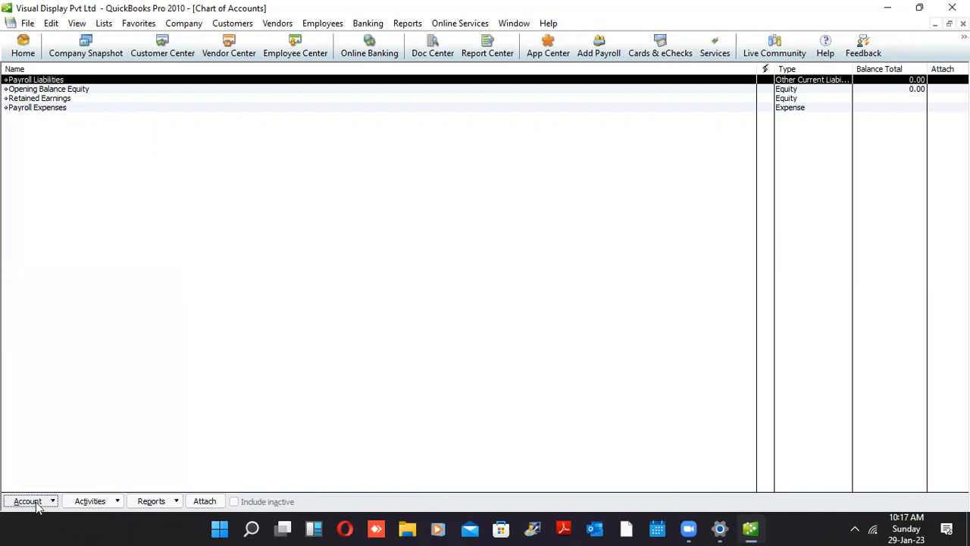
click(36, 504)
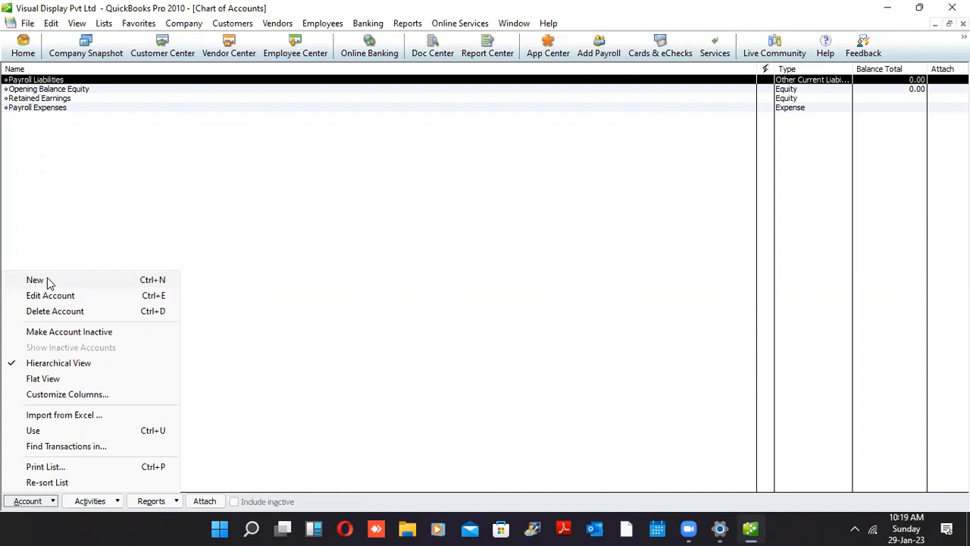
Start a new account via Account > New, then bring File Explorer forward
click(35, 280)
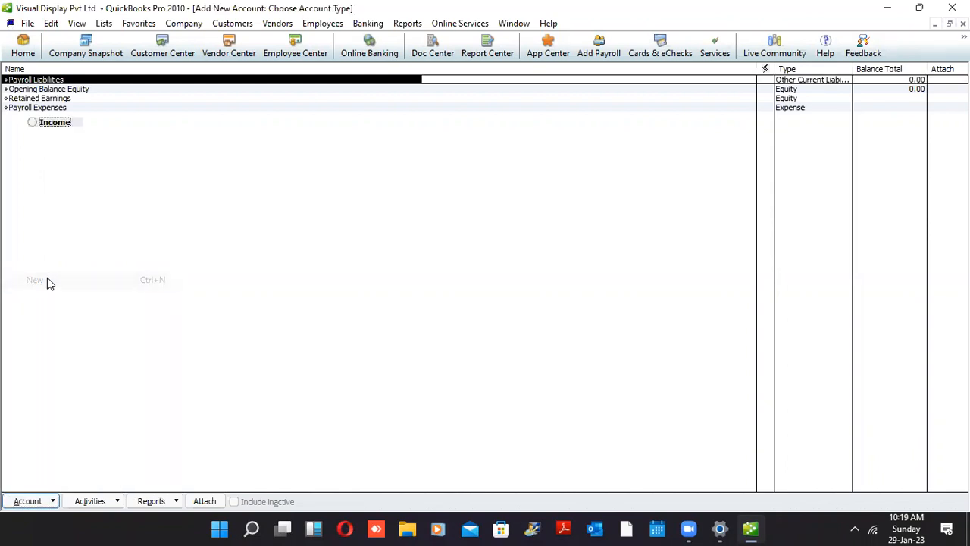
click(409, 529)
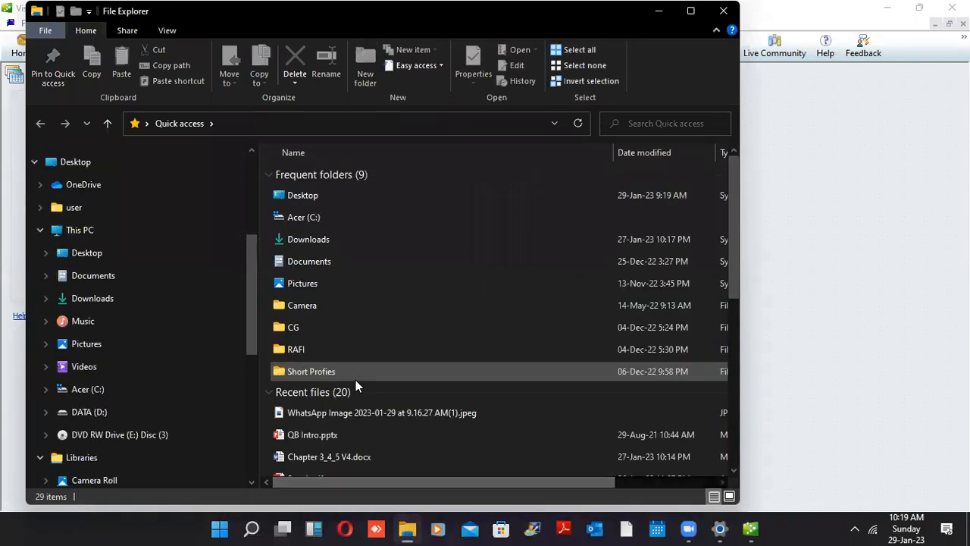
Go to the Downloads folder and locate QB Final Course Note.pdf
click(298, 239)
double_click(298, 239)
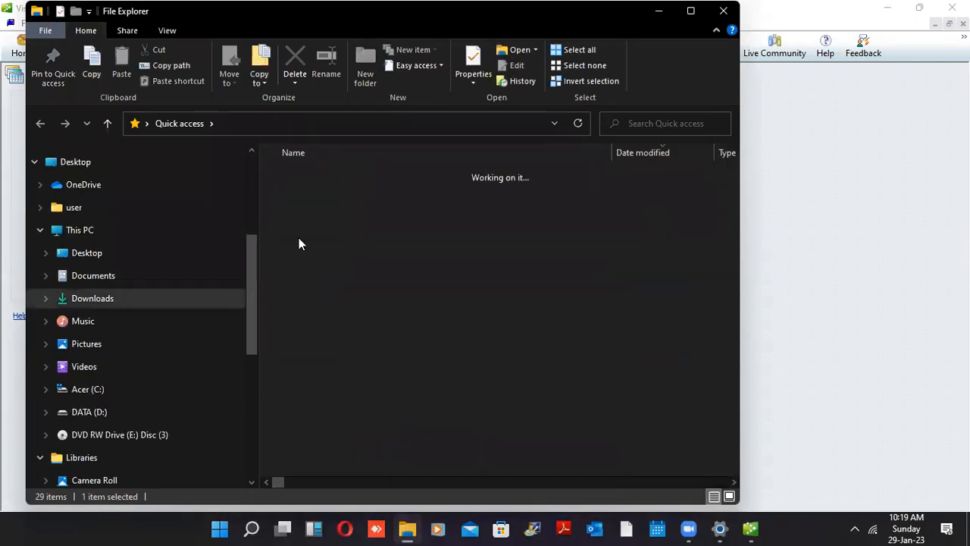
click(340, 219)
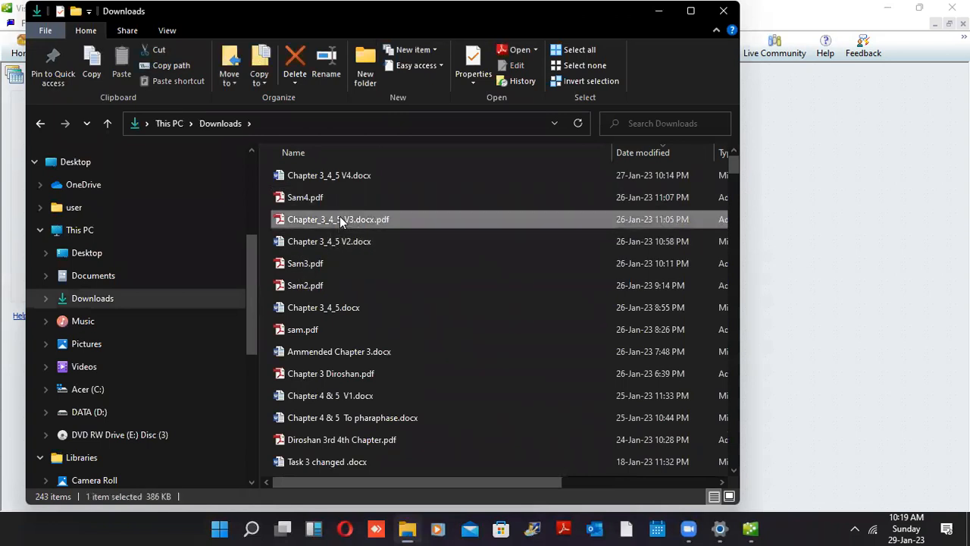
key(q)
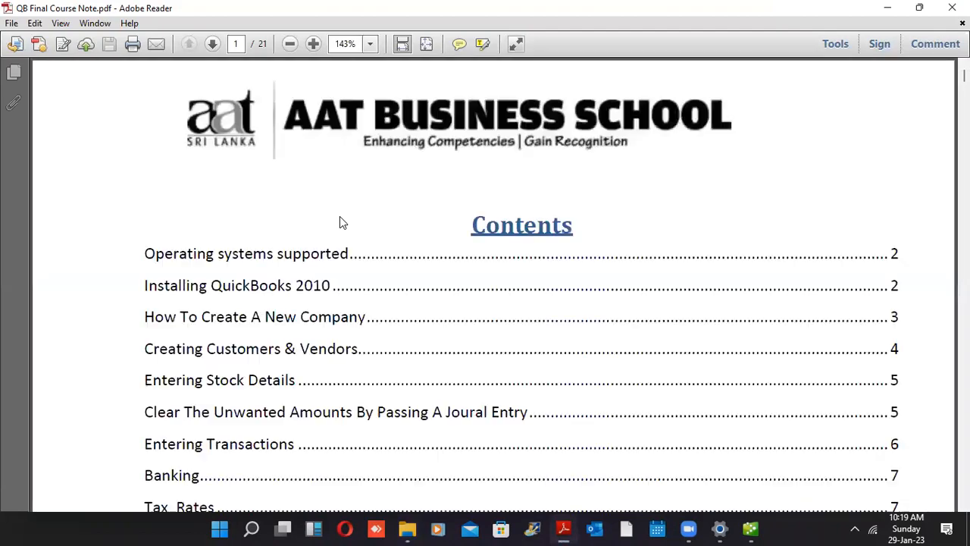
Page through the course notes to the page 12 table of opening debit and credit balances
scroll(340, 217, down, 1)
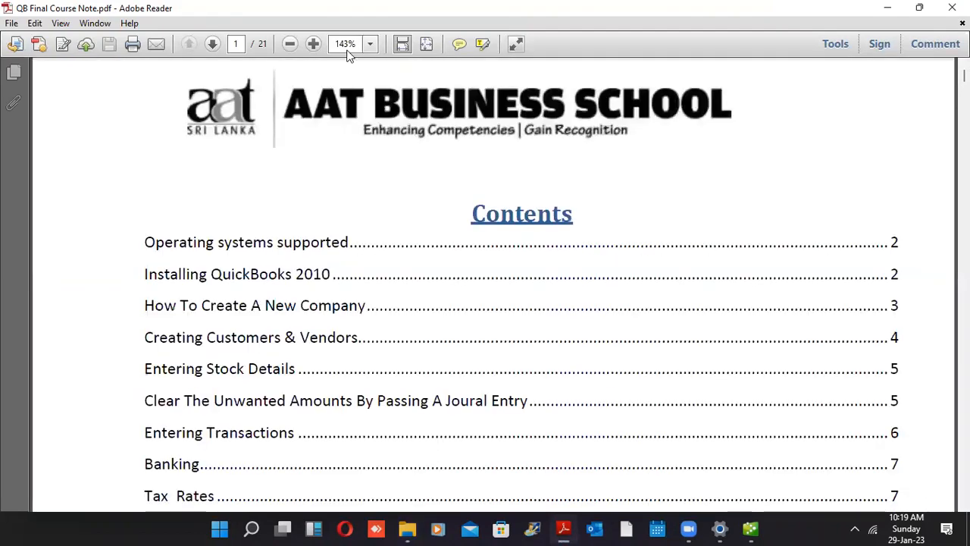
click(212, 44)
click(213, 44)
click(212, 44)
click(212, 44)
click(212, 44)
click(212, 43)
click(212, 44)
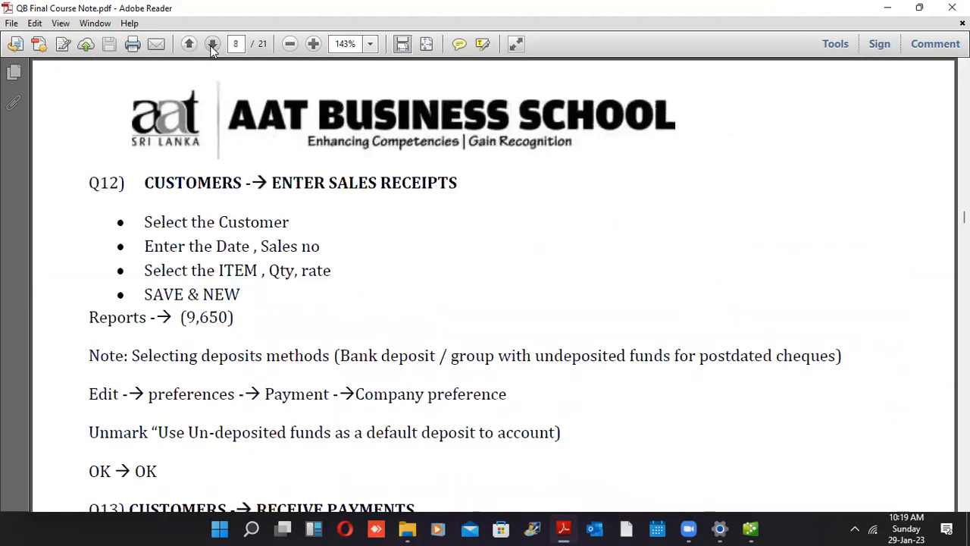
click(212, 44)
click(212, 44)
click(212, 44)
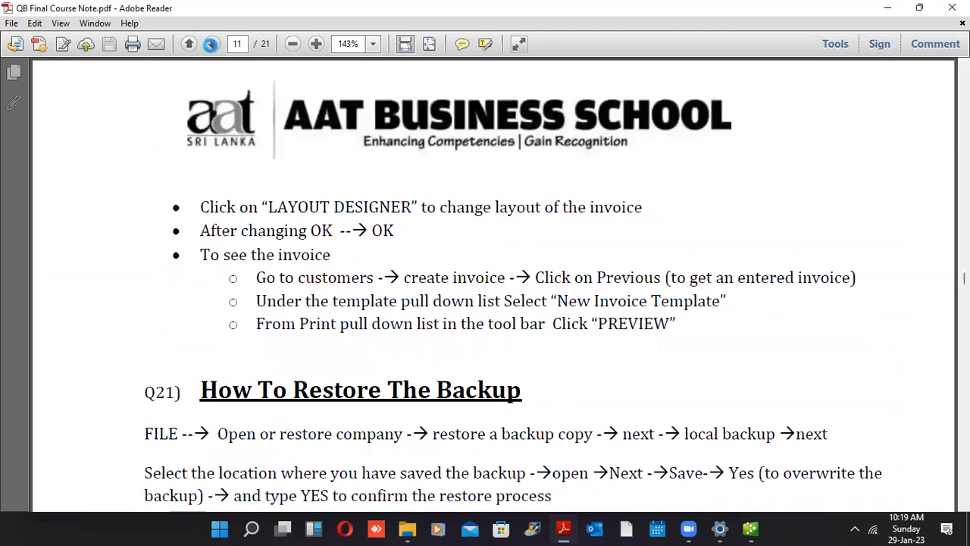
scroll(213, 51, down, 3)
scroll(213, 49, down, 8)
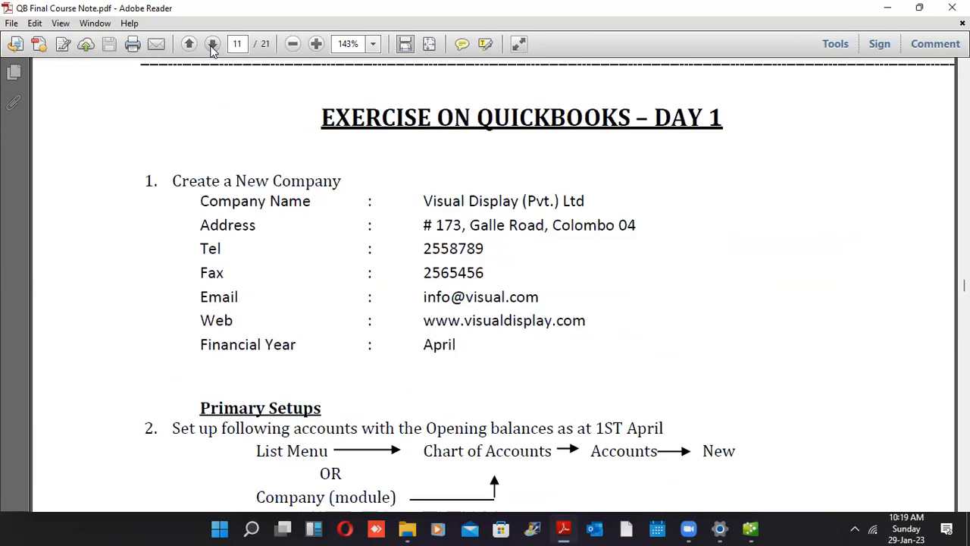
scroll(213, 49, down, 10)
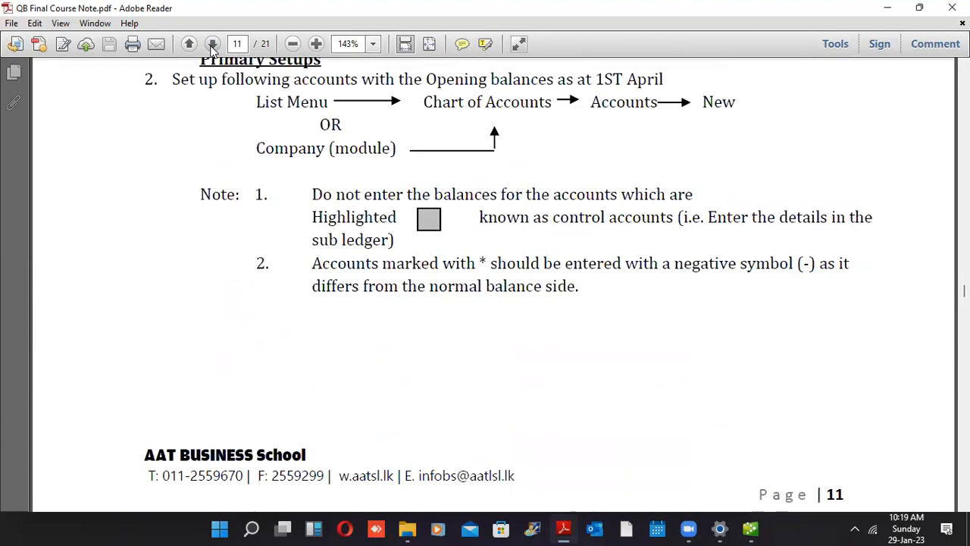
scroll(213, 49, down, 3)
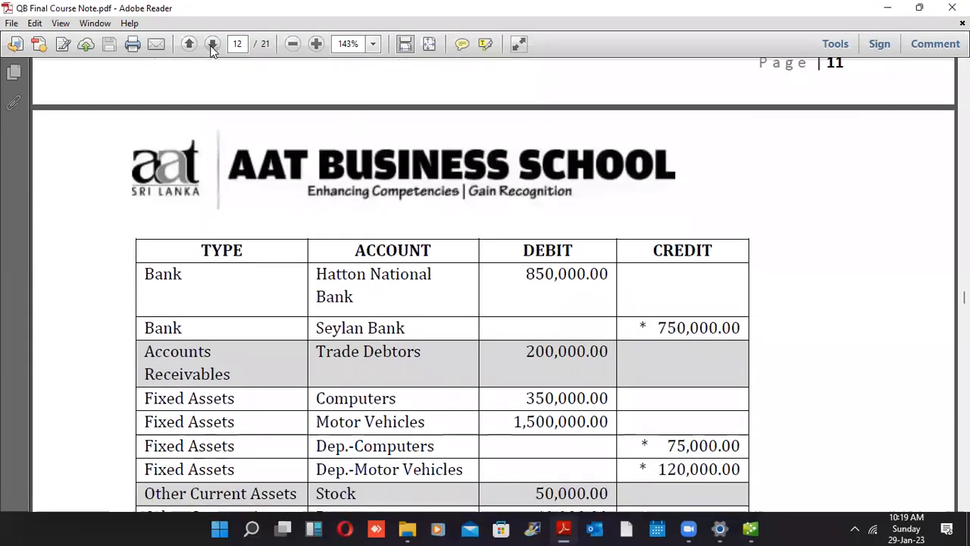
scroll(213, 48, down, 1)
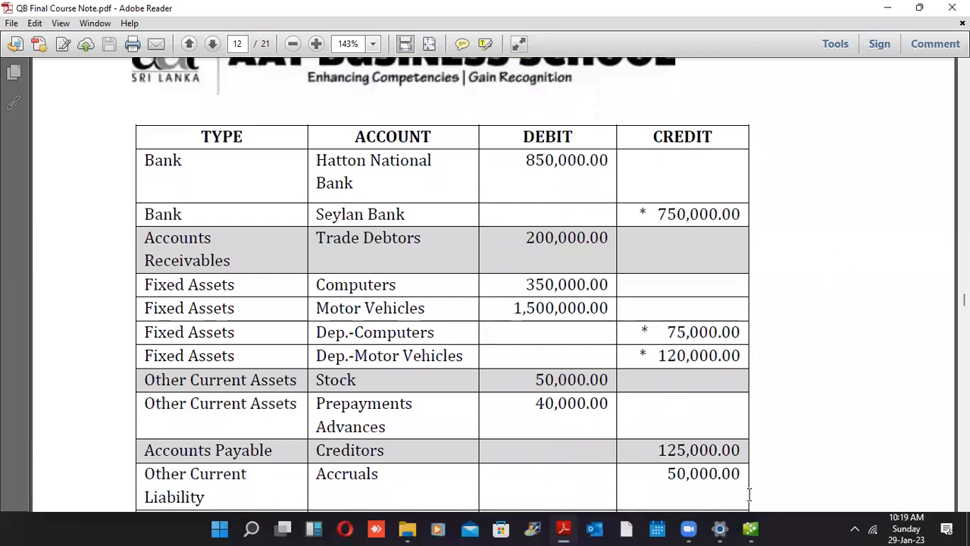
Return to QuickBooks and select Bank as the new account type
click(749, 529)
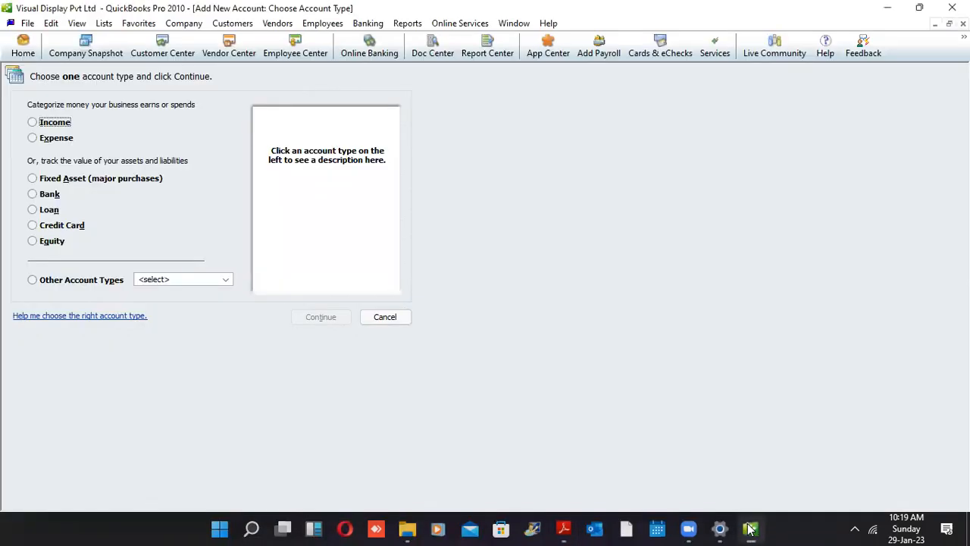
click(35, 195)
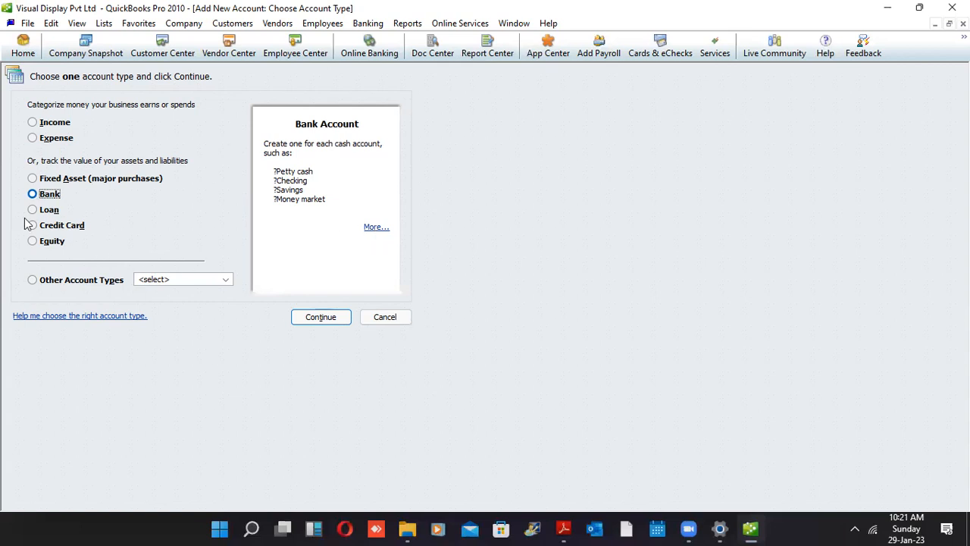
click(42, 181)
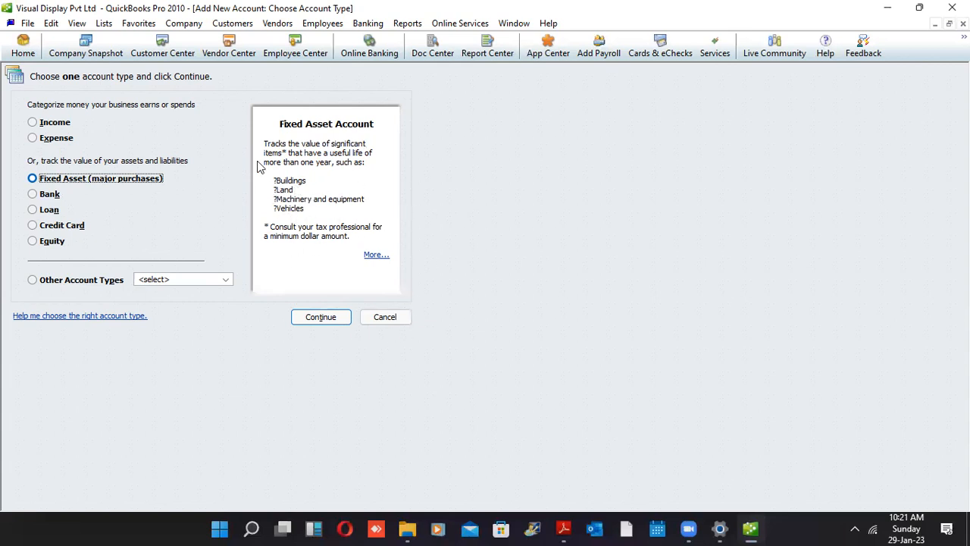
click(34, 194)
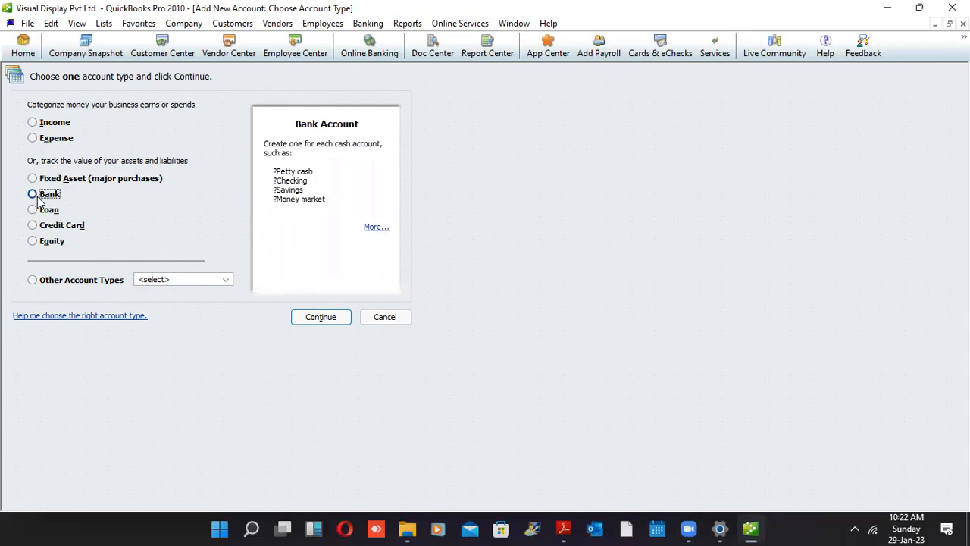
Continue to the Bank account form and enter the account name Hatton National Bank
click(297, 318)
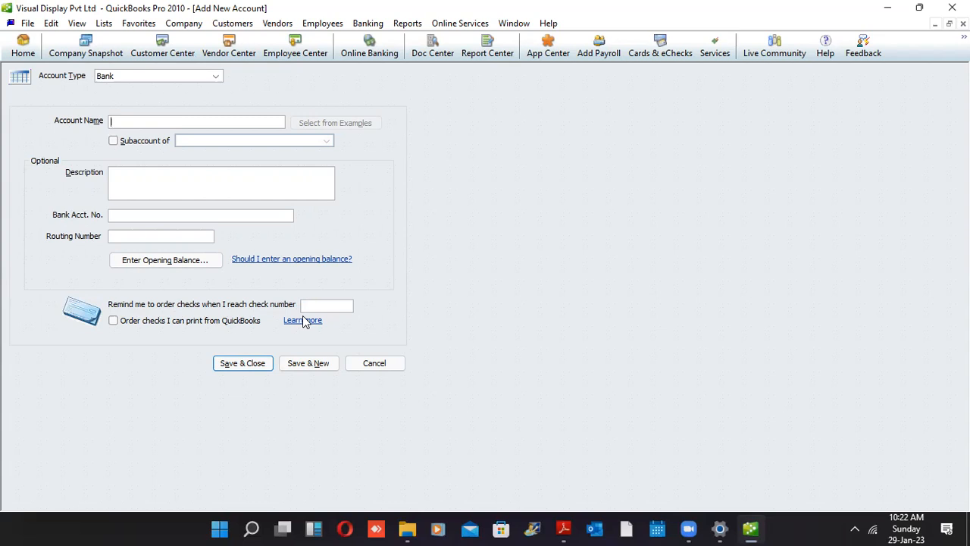
text(Hatton National Bank)
key(Tab)
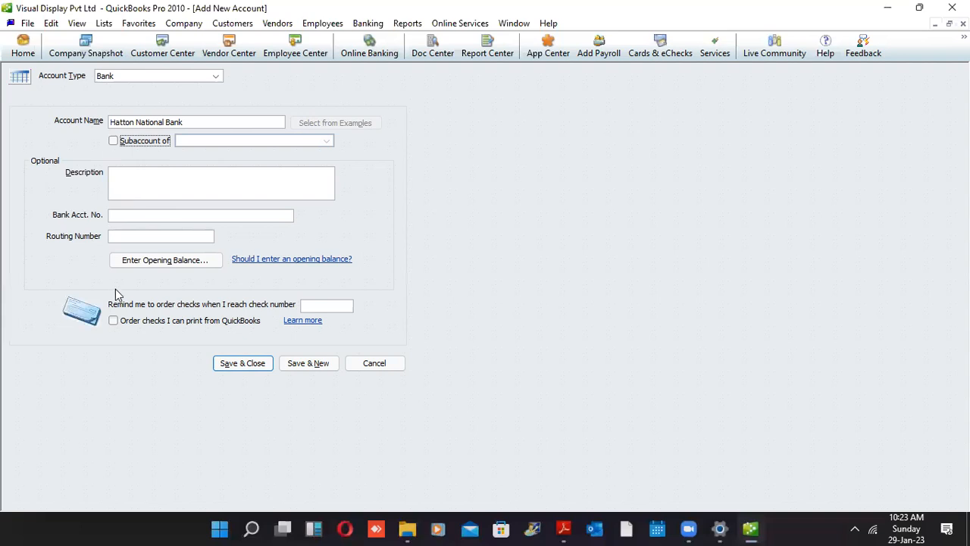
Enter an opening statement ending balance of 850,000 for the bank account
click(139, 262)
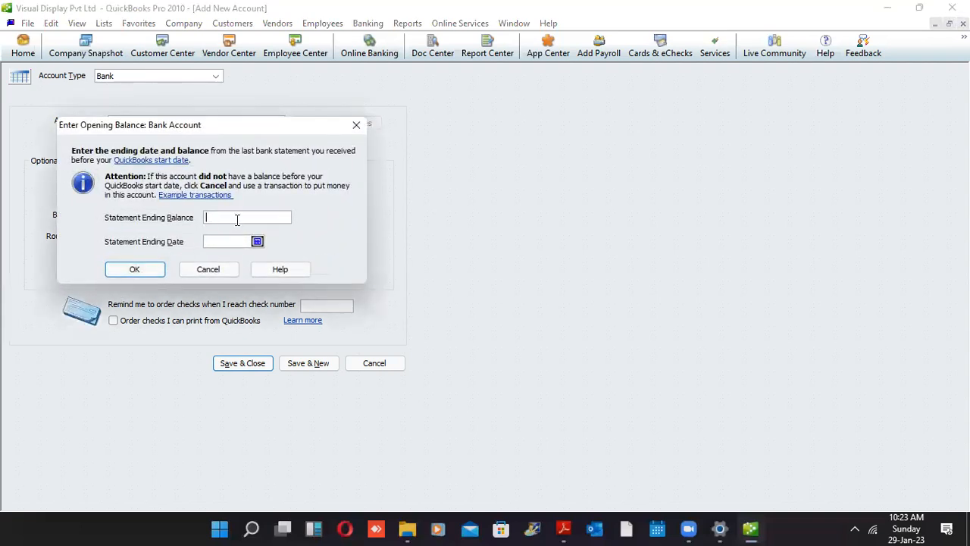
text(850000)
key(Tab)
Set the statement ending date to 01-04-2022 from the calendar
click(257, 242)
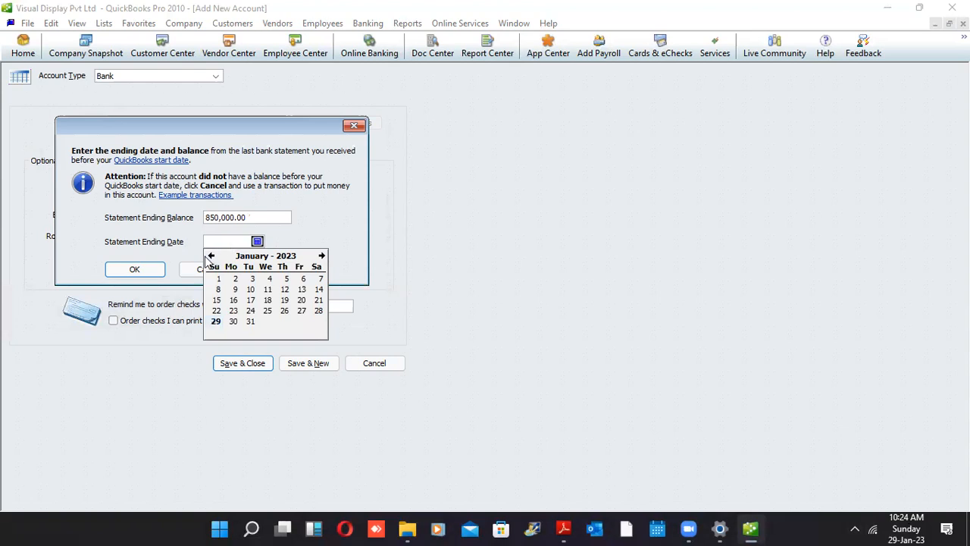
click(211, 257)
click(211, 256)
click(210, 257)
click(211, 257)
click(211, 256)
click(211, 256)
click(210, 257)
click(211, 256)
click(210, 256)
click(210, 256)
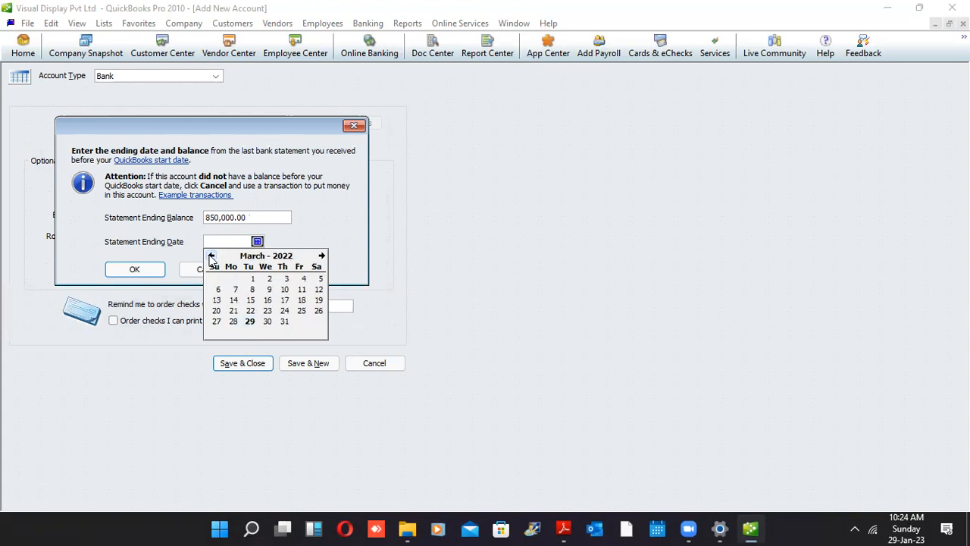
click(321, 256)
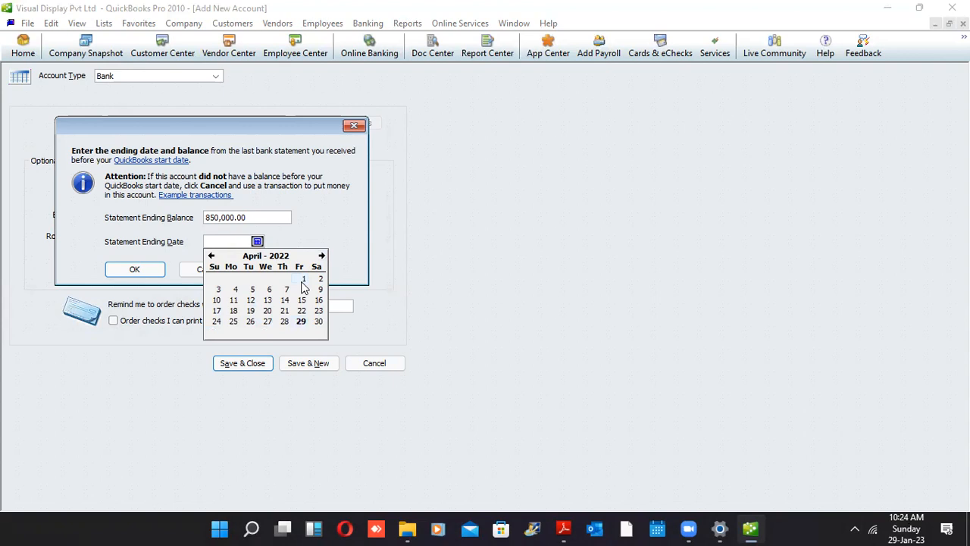
click(303, 280)
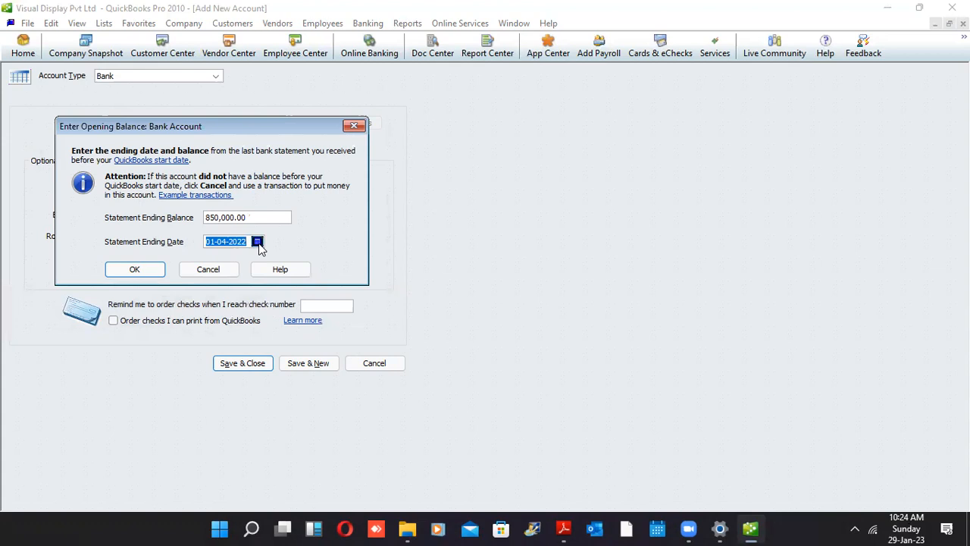
click(136, 270)
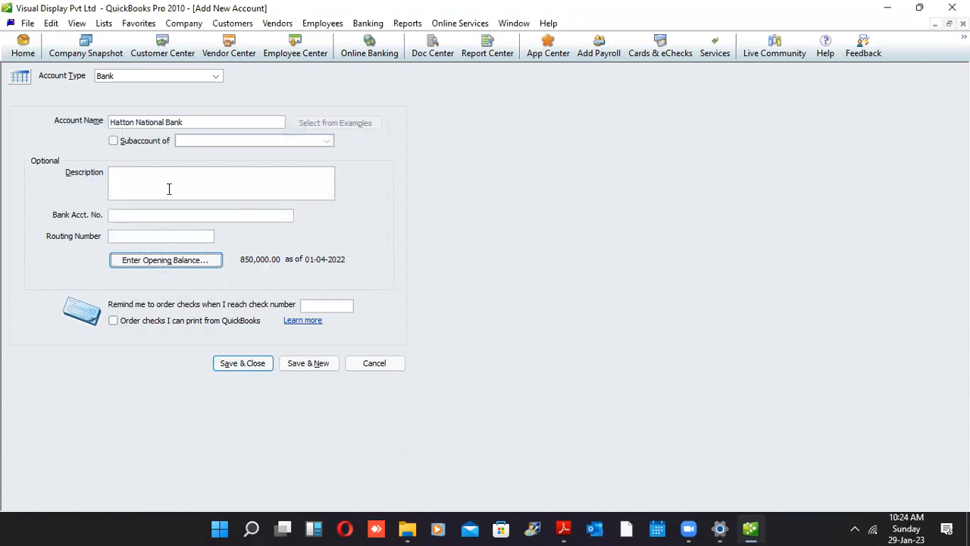
click(254, 363)
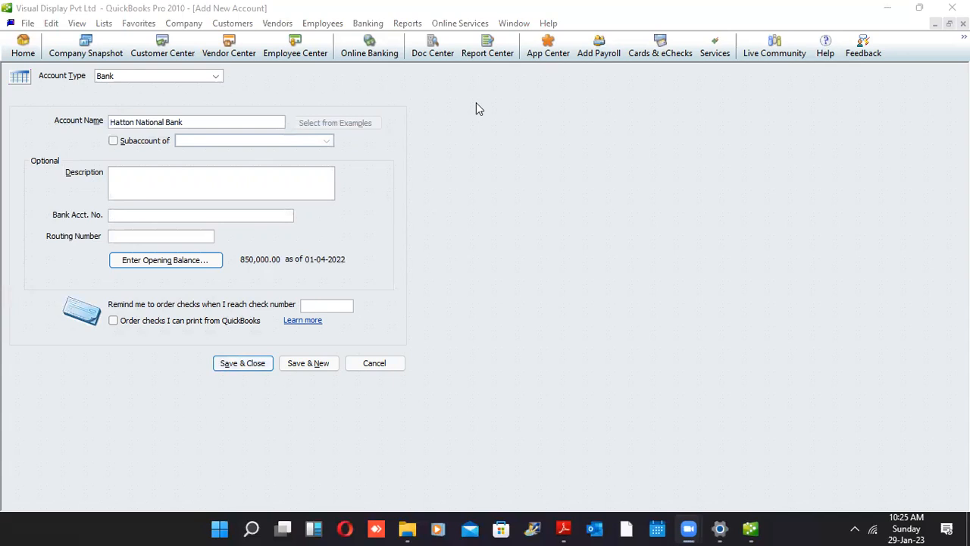
click(138, 190)
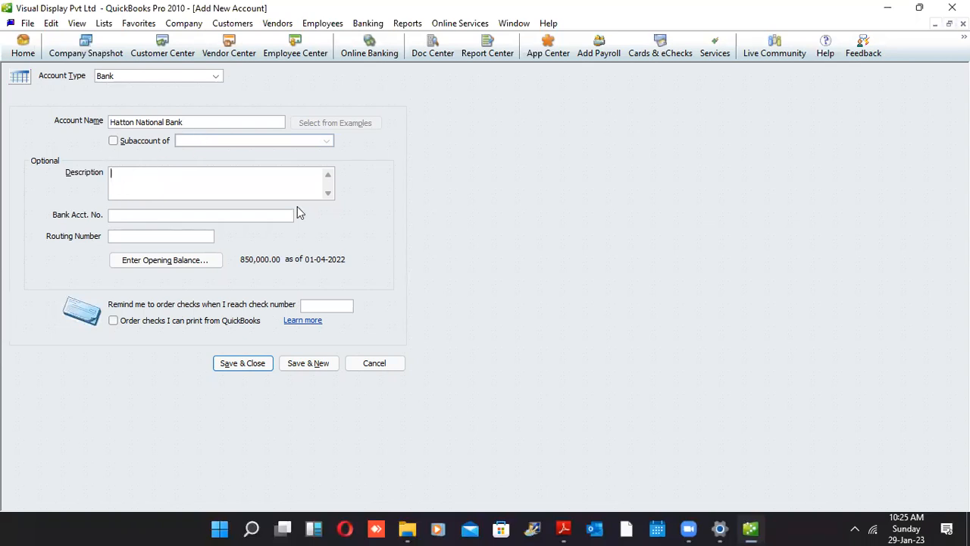
click(192, 215)
click(162, 262)
click(263, 219)
drag(264, 219, 165, 205)
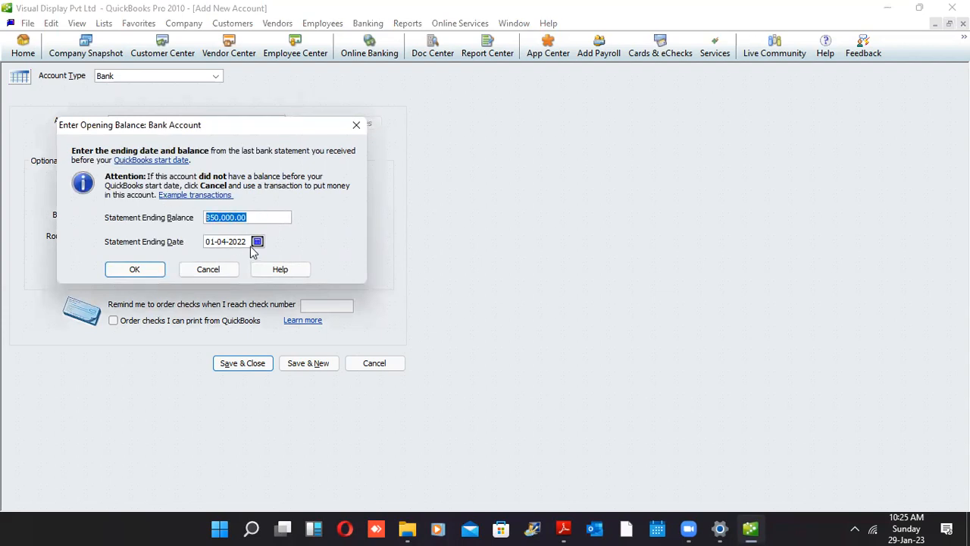
drag(248, 241, 184, 248)
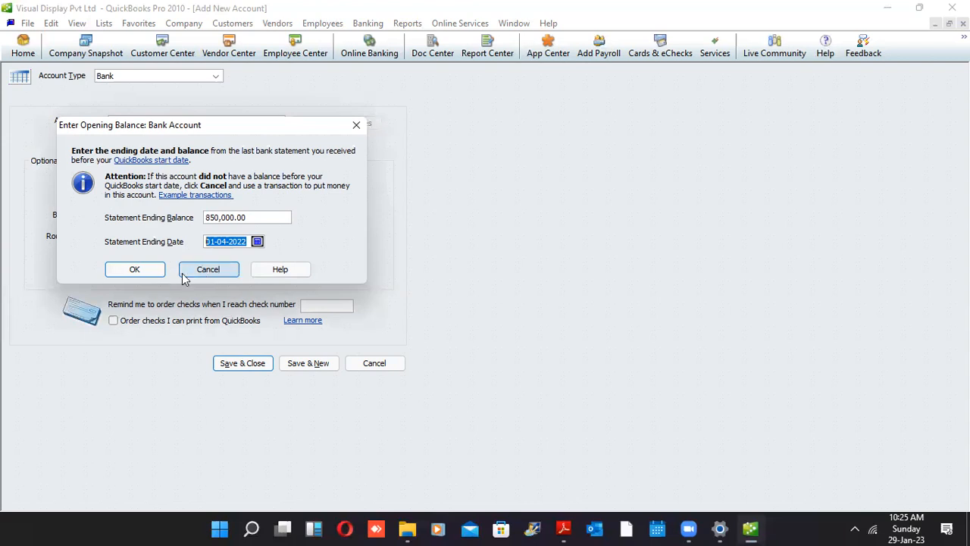
click(134, 273)
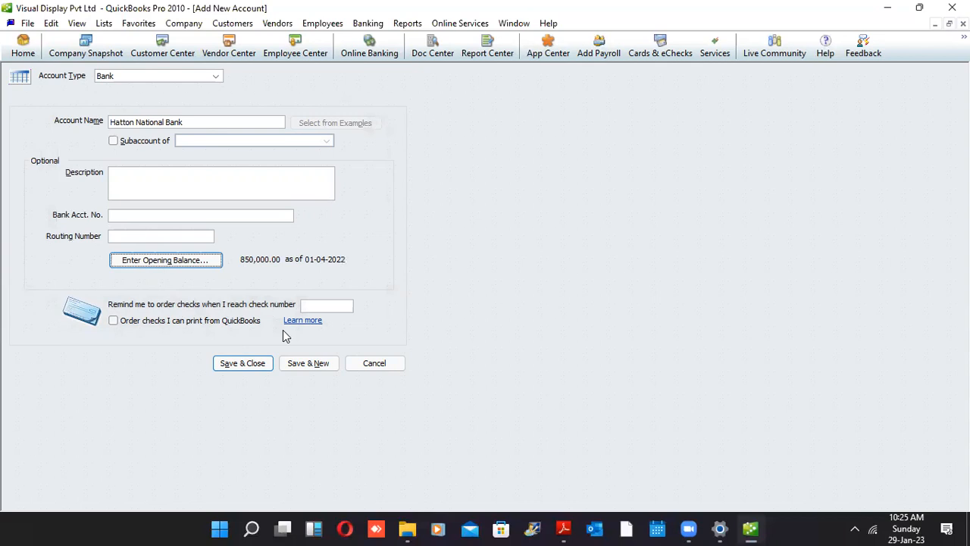
Save the new bank account with Save & New, triggering the past-transaction warning
click(304, 366)
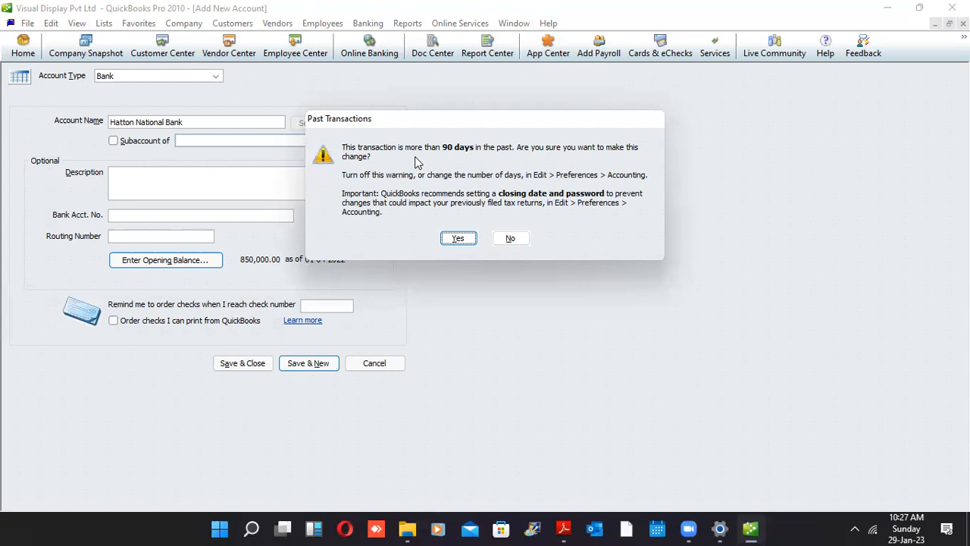
Confirm the opening balance dated over 90 days back so Hatton National Bank is saved
click(468, 239)
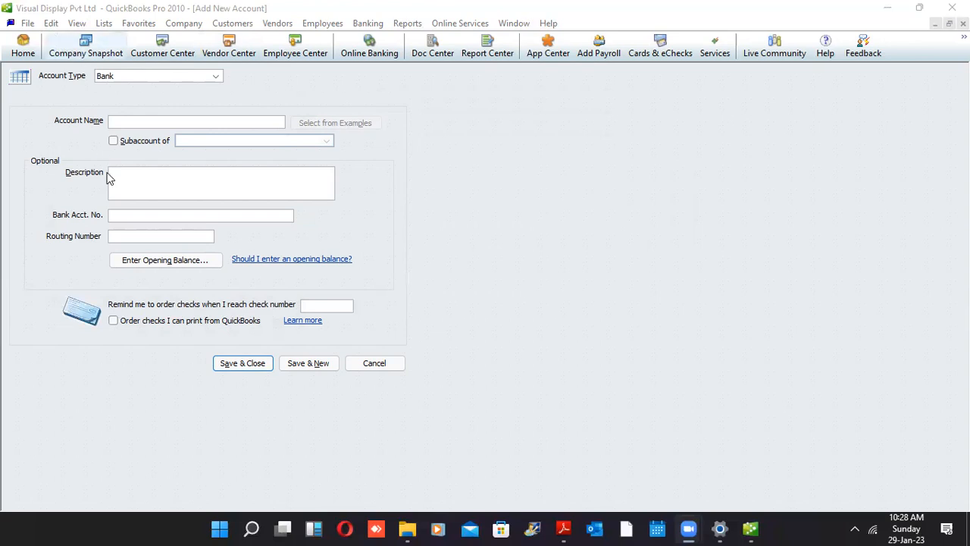
click(162, 262)
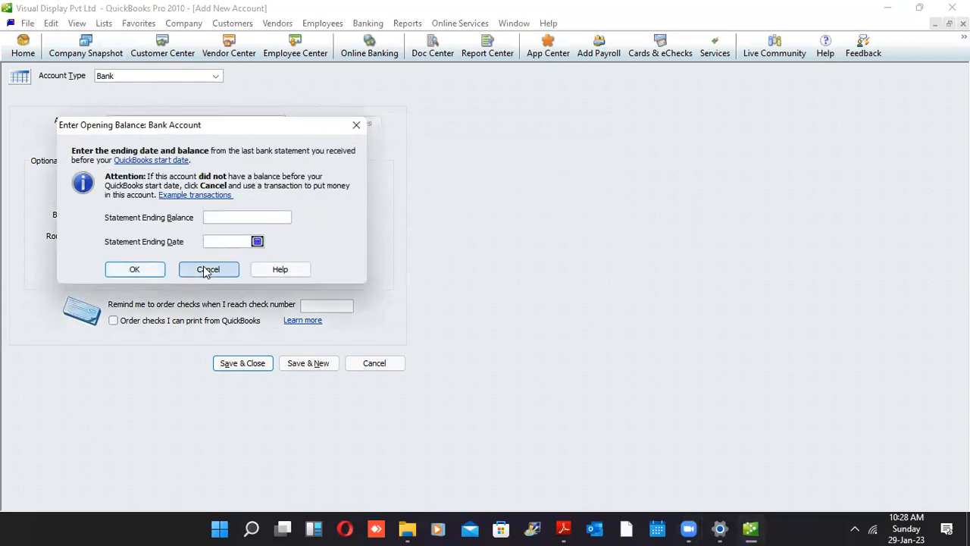
click(205, 270)
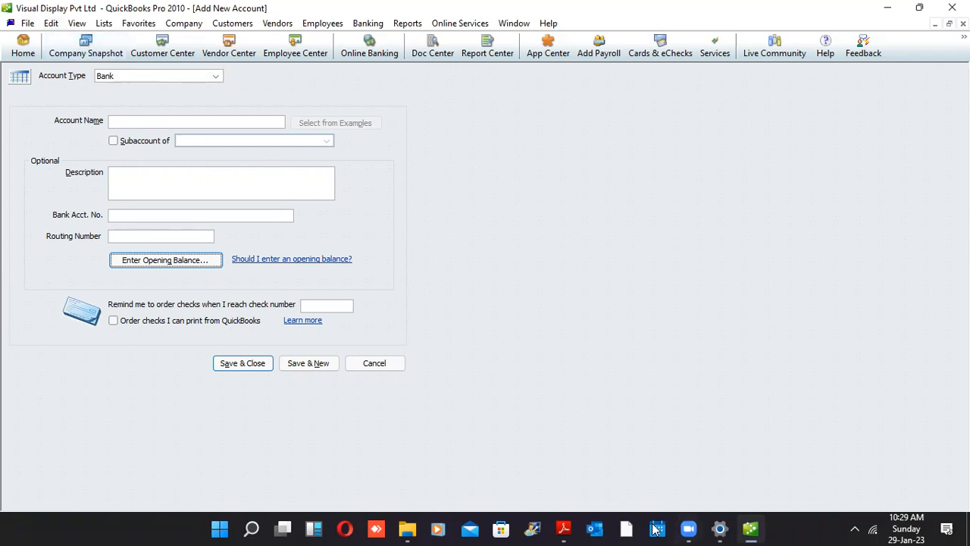
click(563, 529)
Minimize Adobe Reader and bring up QuickBooks' Edit menu
click(563, 529)
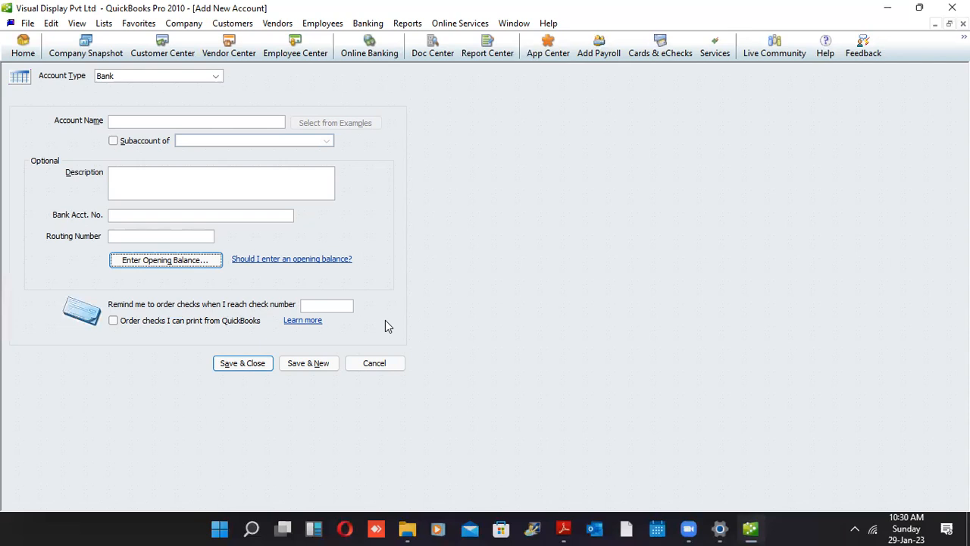
click(51, 23)
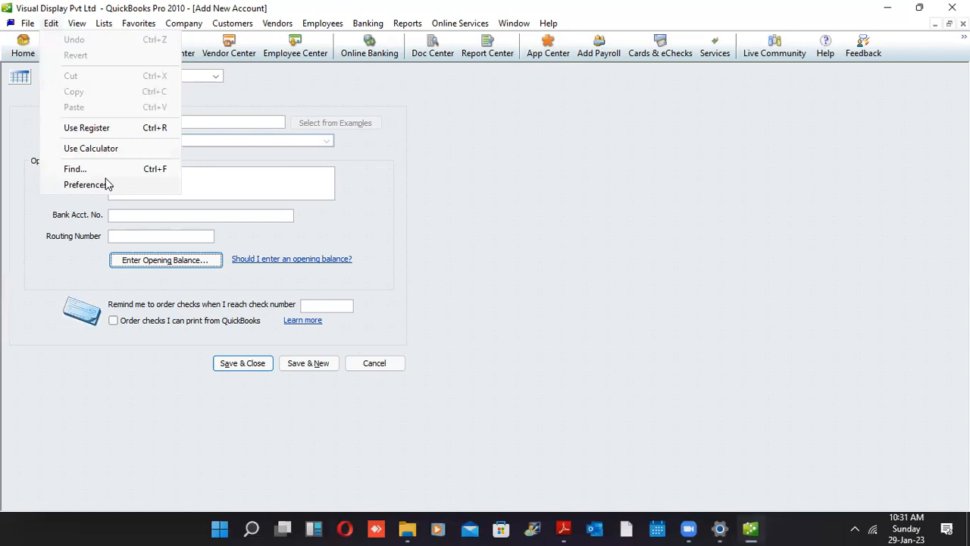
Open Preferences, nudge the window higher, and select the Accounting category
click(86, 185)
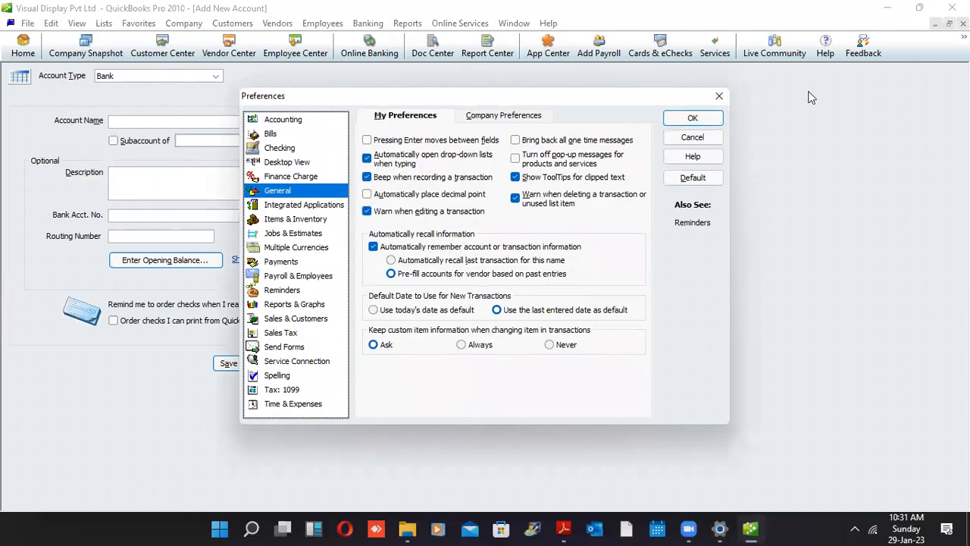
drag(652, 94, 643, 62)
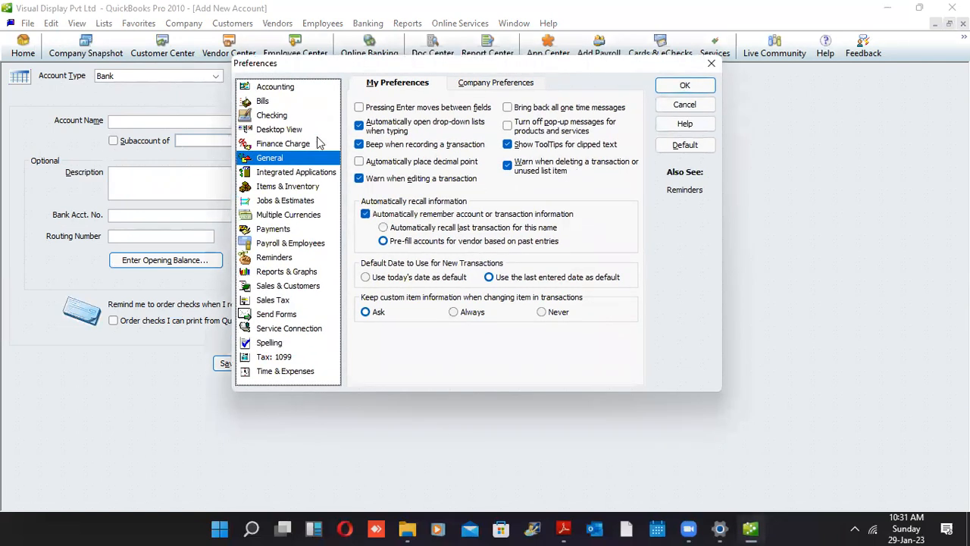
click(298, 91)
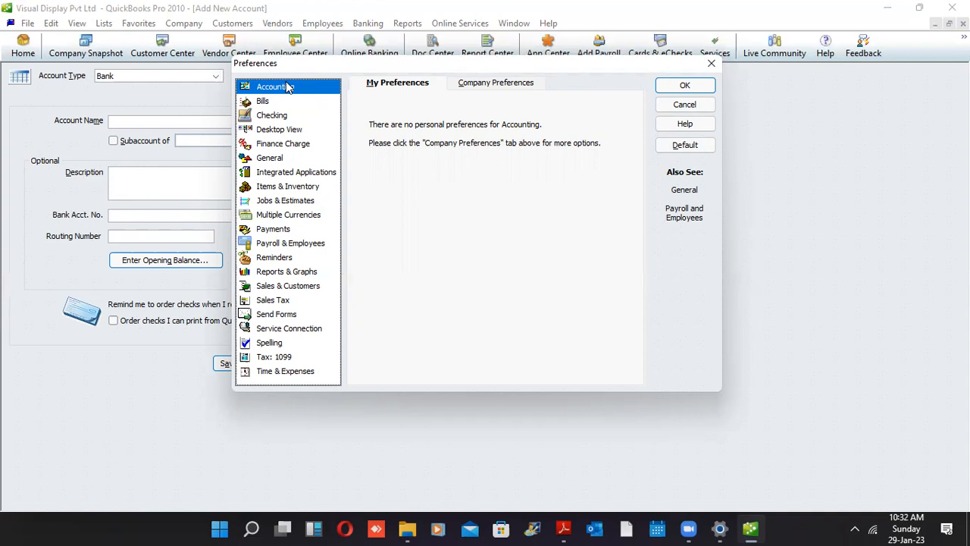
Compare Accounting's My Preferences and Company Preferences, ending on Company Preferences
click(498, 85)
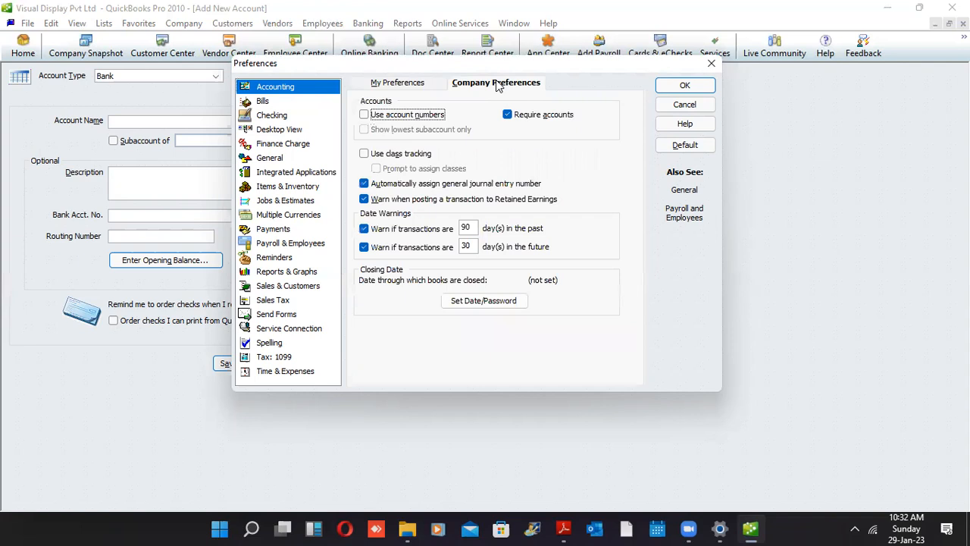
click(409, 84)
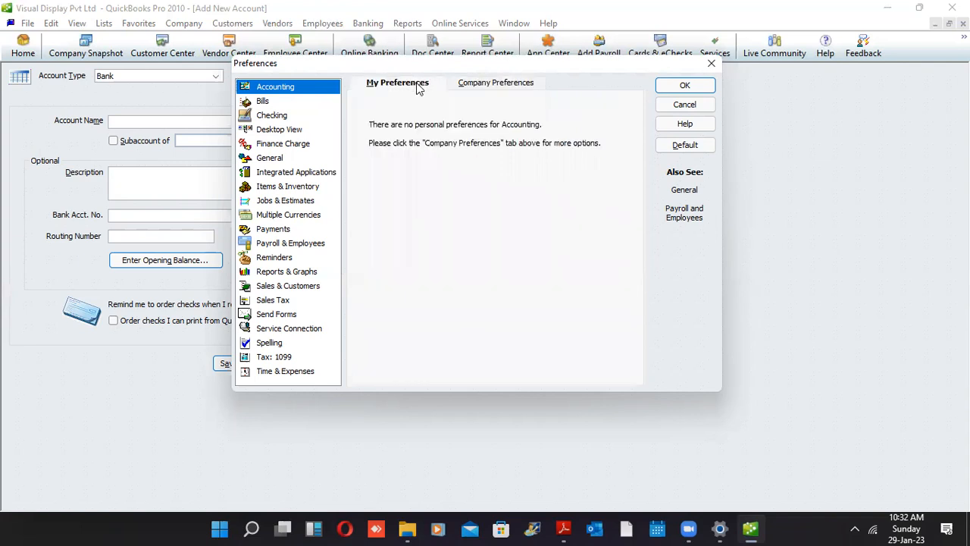
click(472, 83)
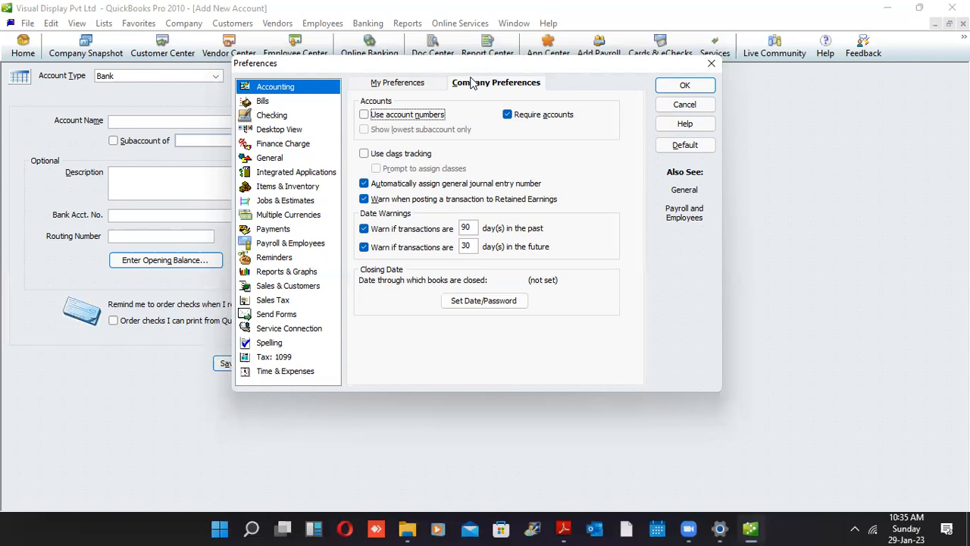
Turn off the 90-days-past transaction warning, keep account numbers off, and save the preferences
click(381, 236)
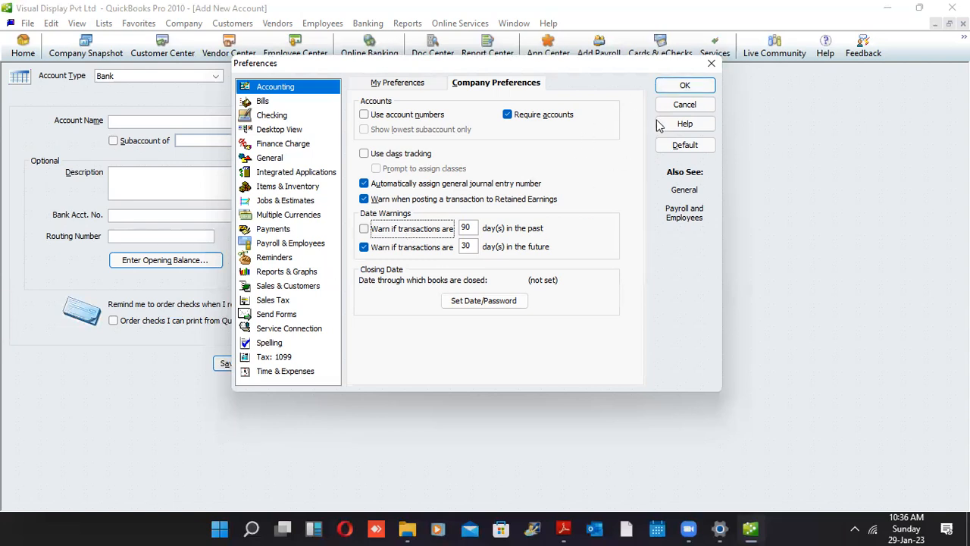
click(670, 92)
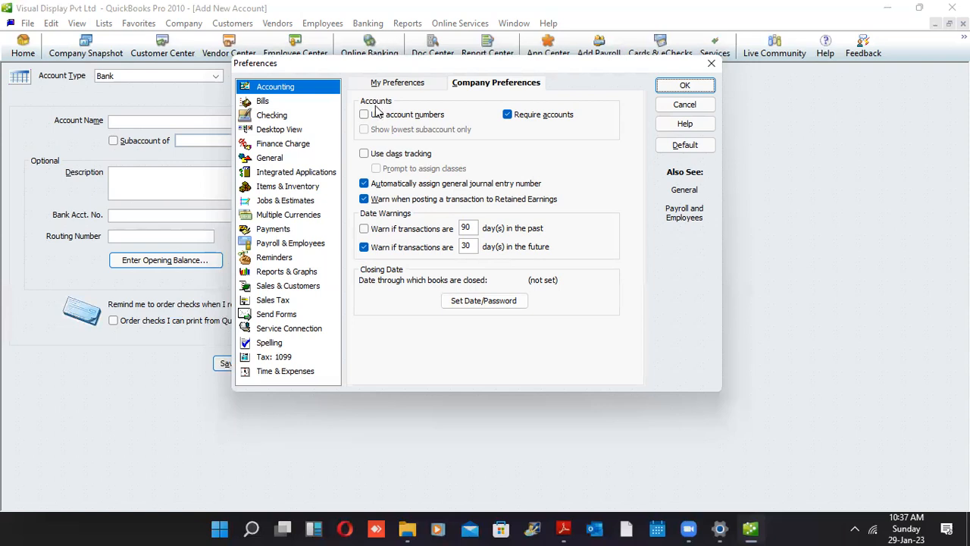
click(375, 119)
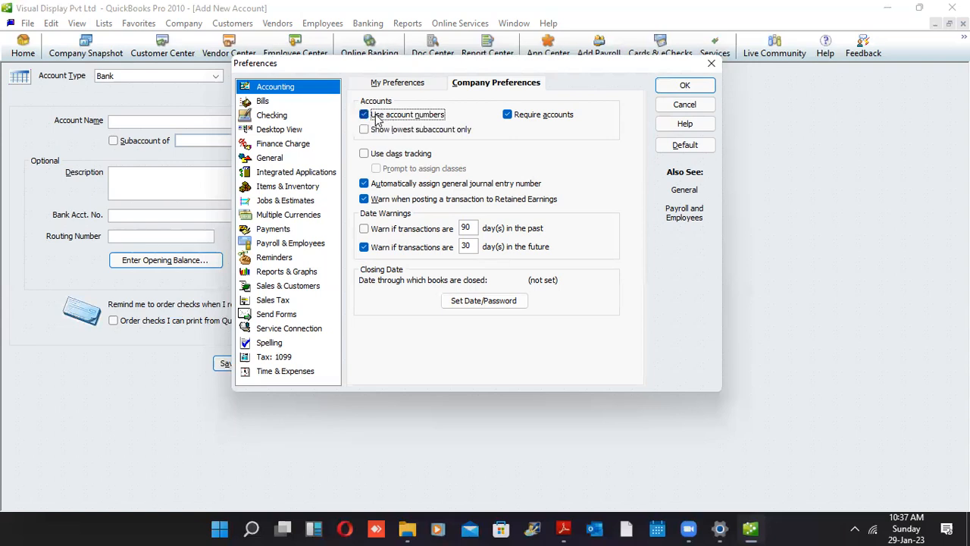
click(377, 119)
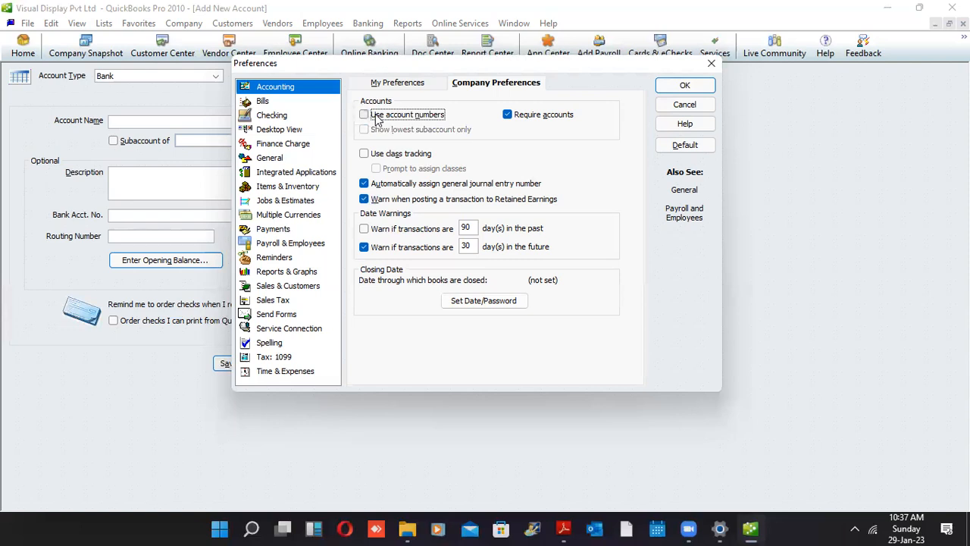
click(679, 85)
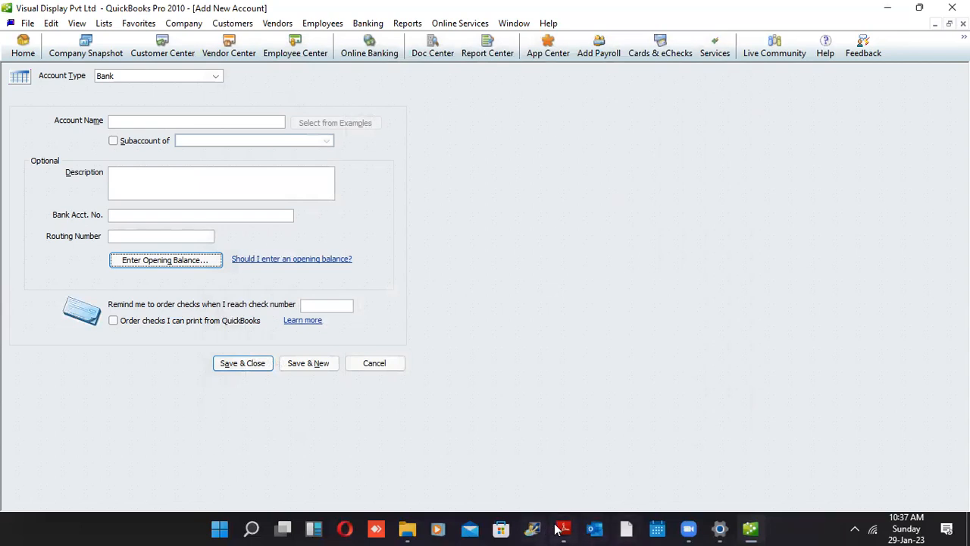
mouse_move(561, 529)
click(558, 479)
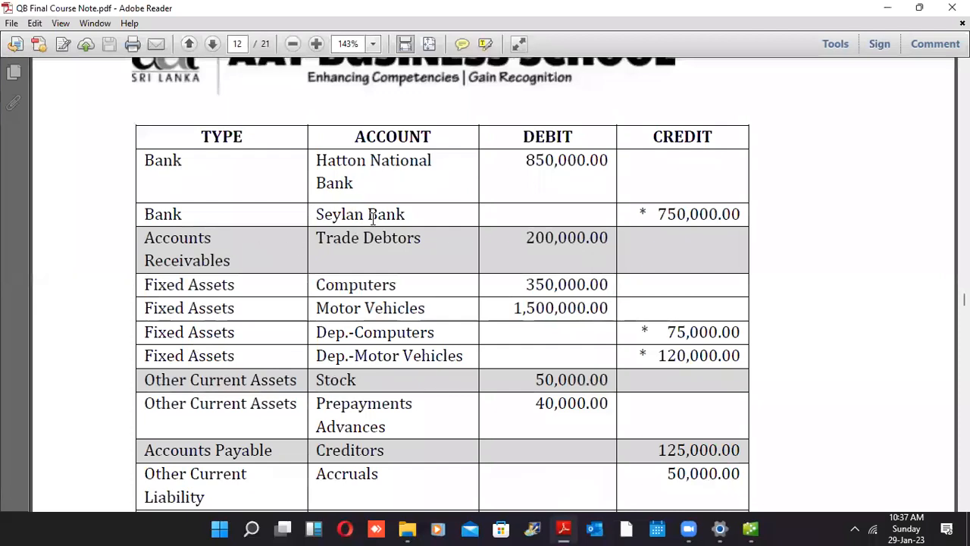
drag(642, 214, 733, 220)
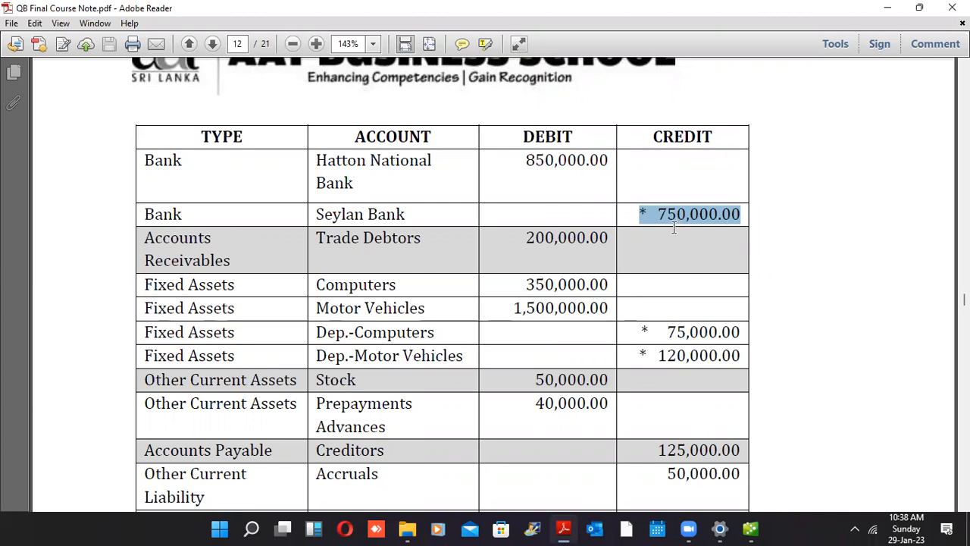
click(741, 529)
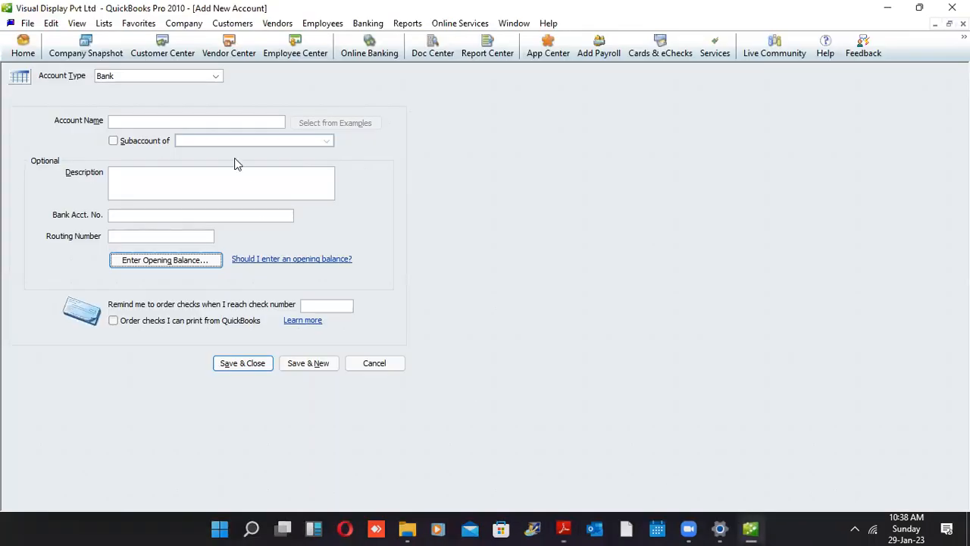
Name the new bank account 'Seylan Bank' and open its opening balance entry
click(217, 122)
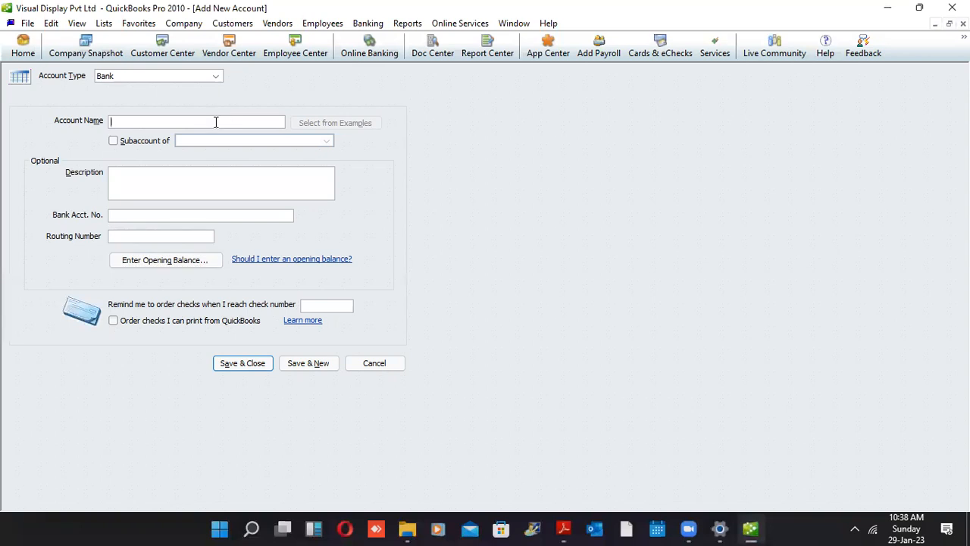
text(Seylan Bank)
key(Tab)
key(Tab)
key(Tab)
key(Tab)
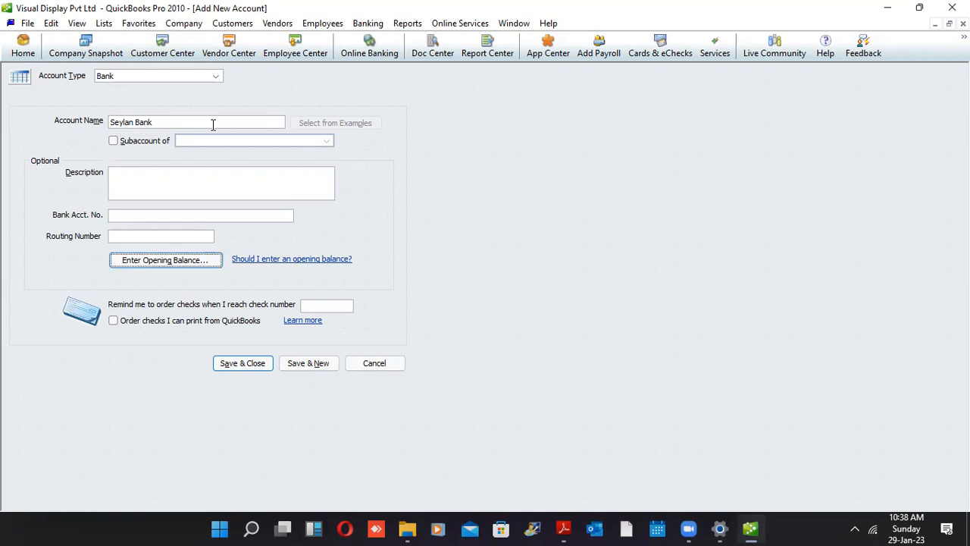
key(Return)
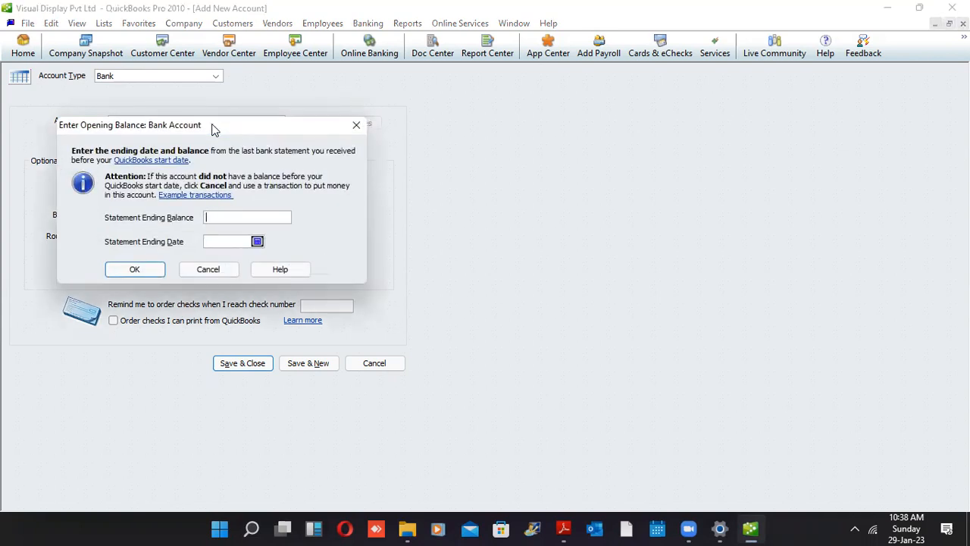
Give Seylan Bank a -750,000.00 statement ending balance dated 01-04-2022 and confirm
text(-750000)
key(Tab)
text(01)
text(4)
text(22)
key(Tab)
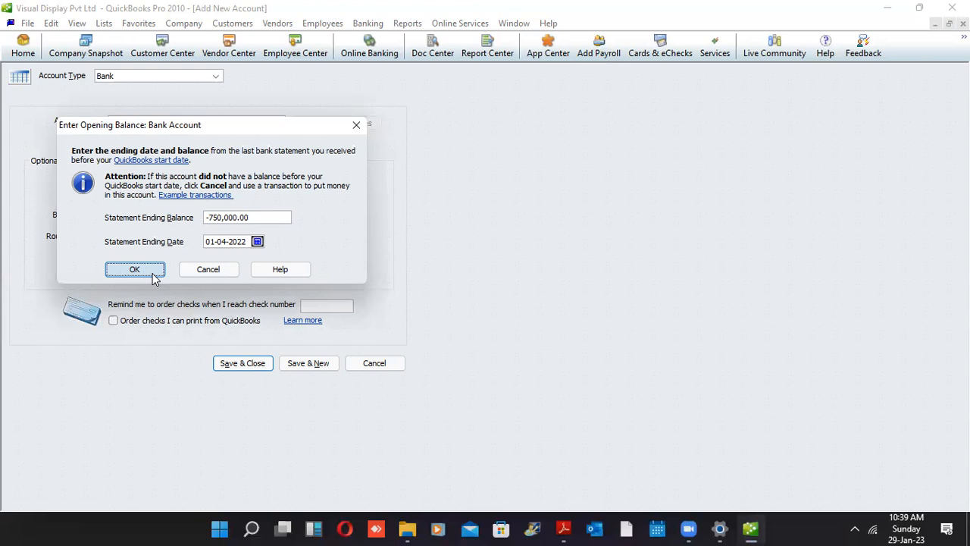
click(135, 269)
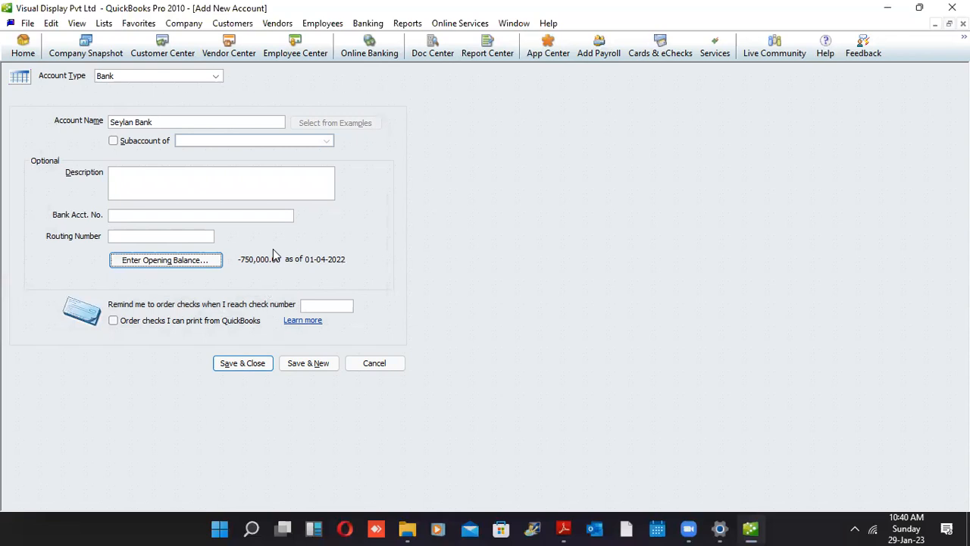
Bring the course notes PDF forward and highlight the Dep.-Motor Vehicles depreciation amounts
click(568, 528)
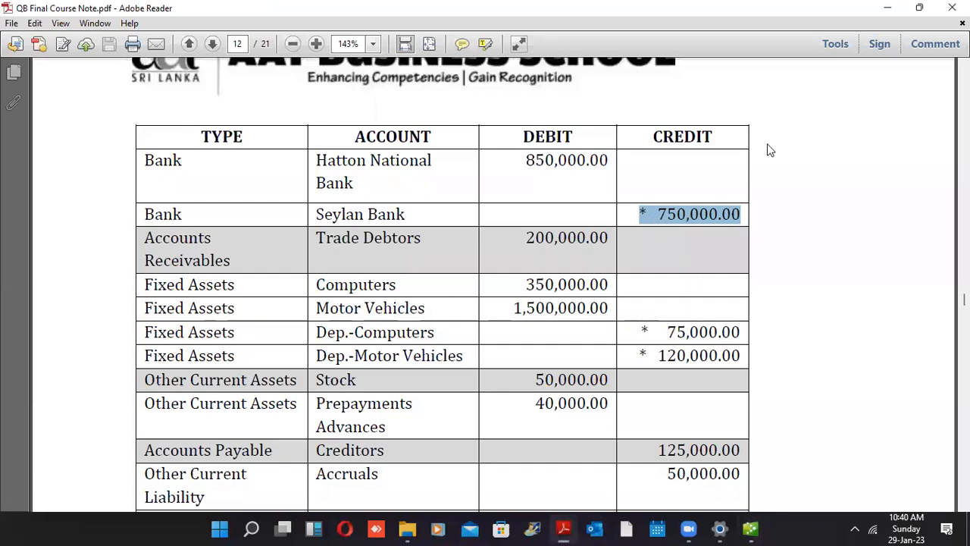
click(652, 332)
drag(652, 331, 734, 364)
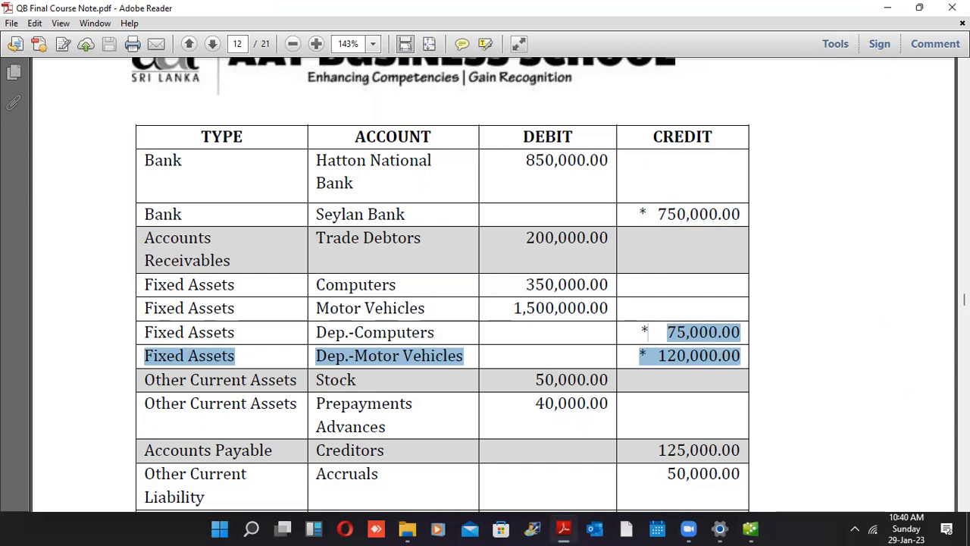
Highlight the HNB Loan through Retained Earnings amounts in the balances table
scroll(964, 505, down, 6)
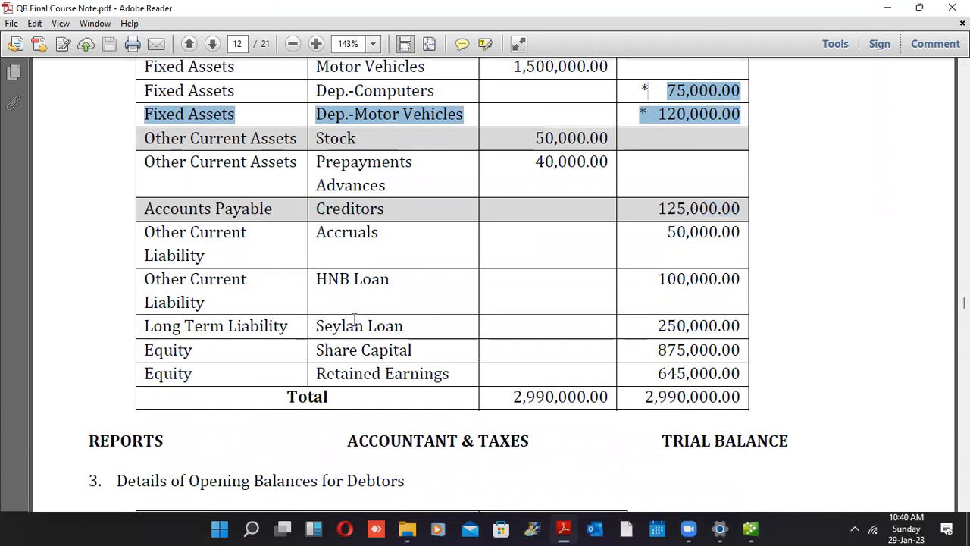
click(685, 349)
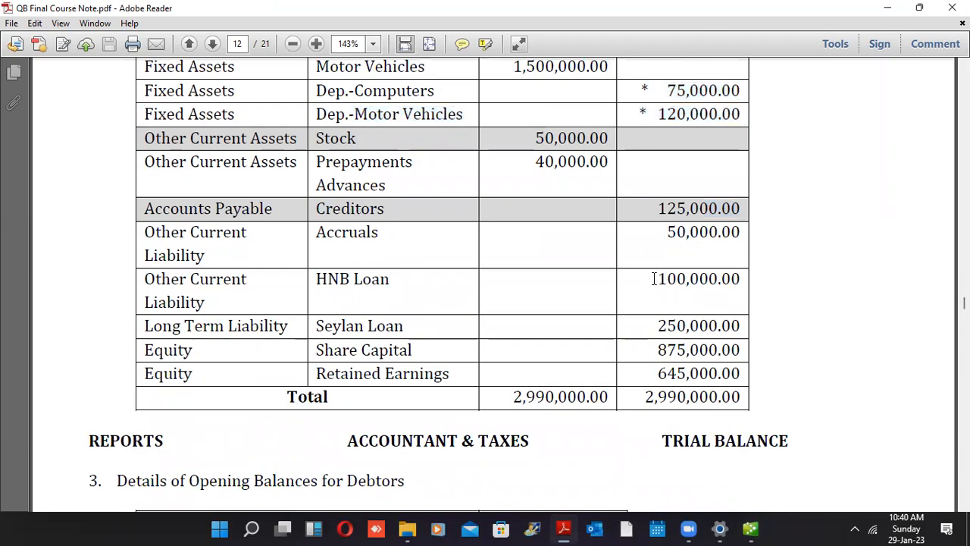
drag(654, 279, 730, 377)
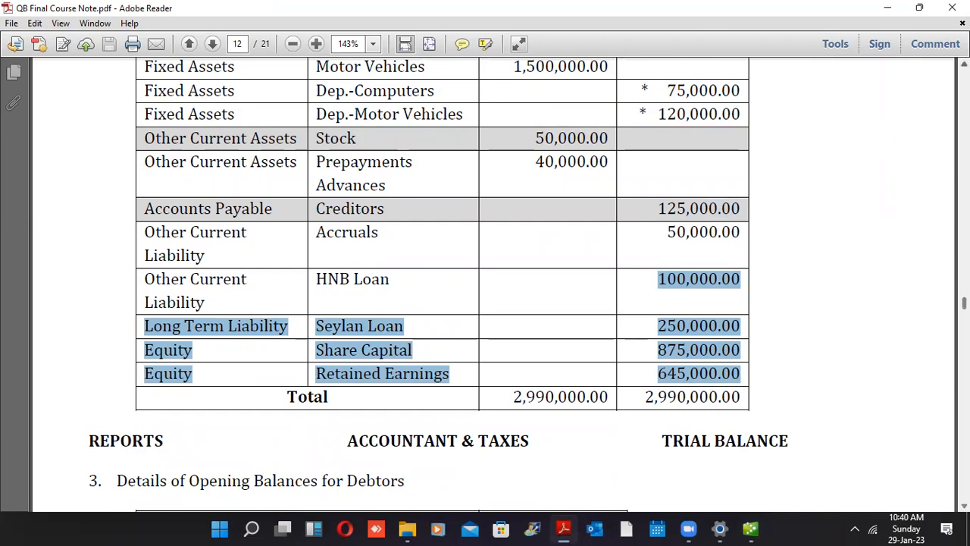
scroll(442, 285, up, 2)
scroll(442, 285, up, 3)
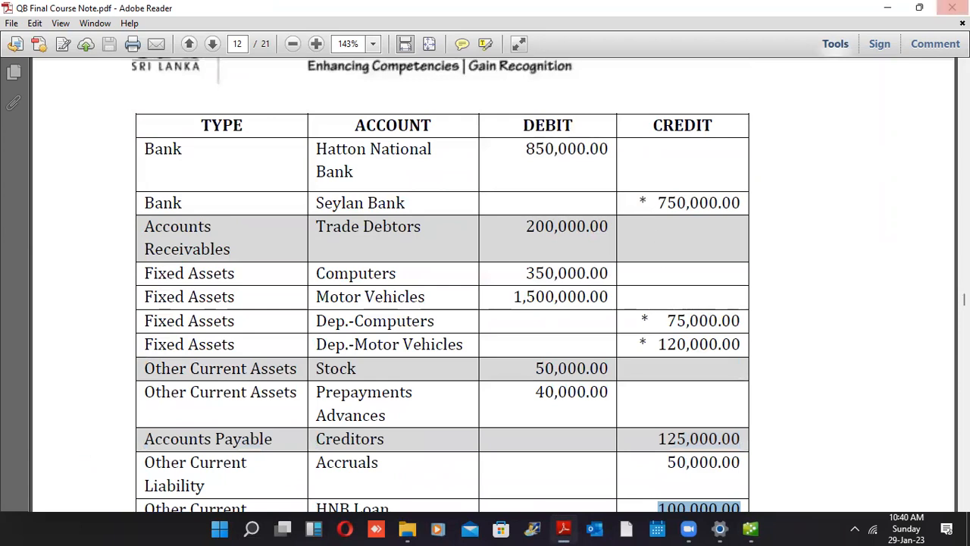
Minimize Adobe Reader and save Seylan Bank with Save & New
click(887, 8)
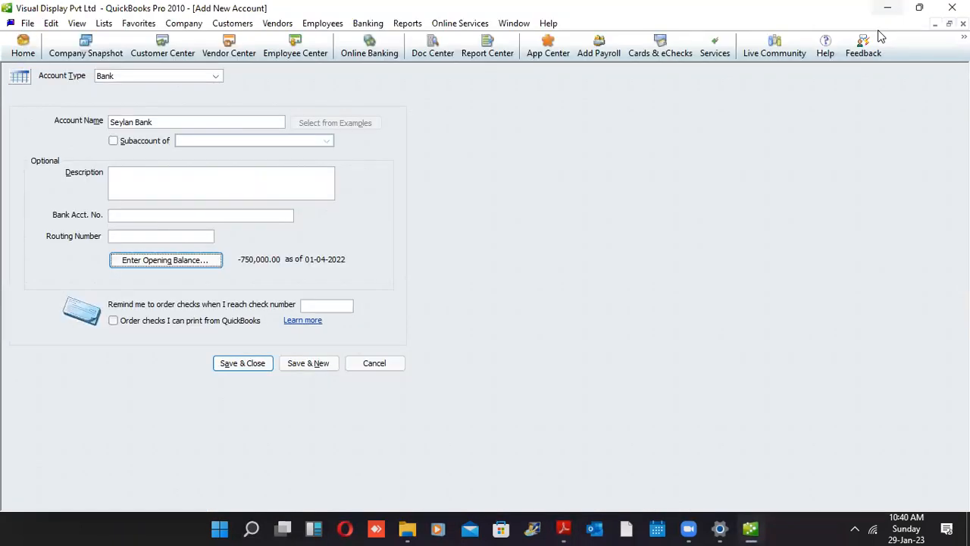
click(294, 362)
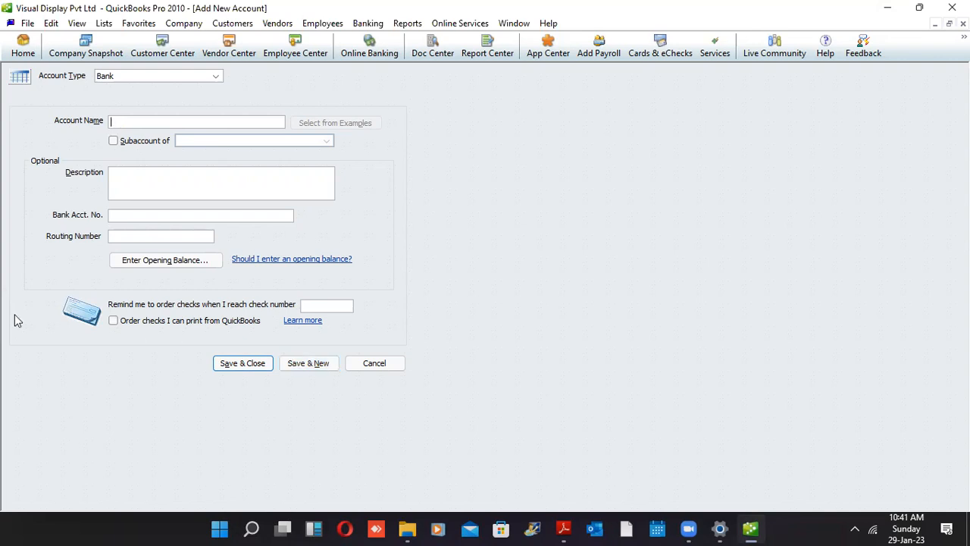
Set the new account's type to Accounts Receivable
click(203, 75)
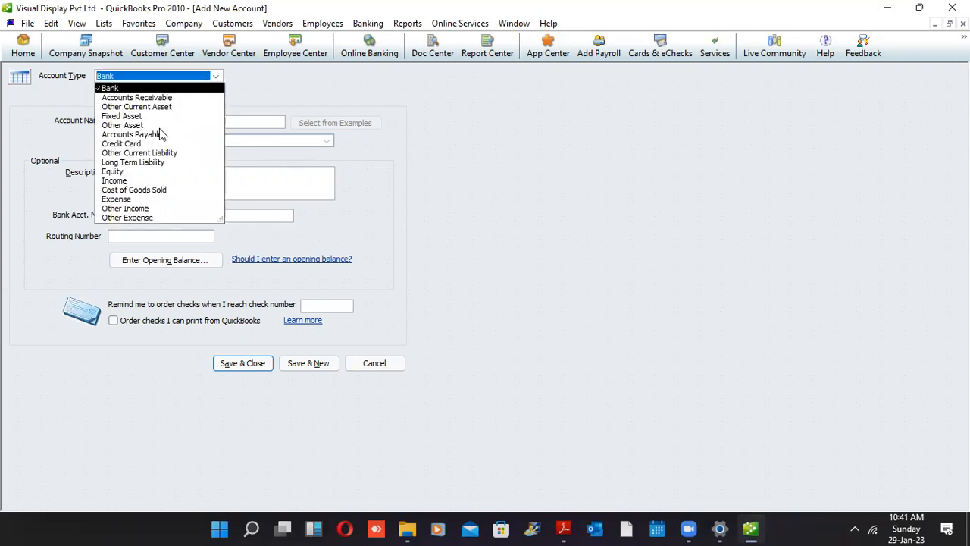
click(157, 89)
click(166, 76)
click(149, 98)
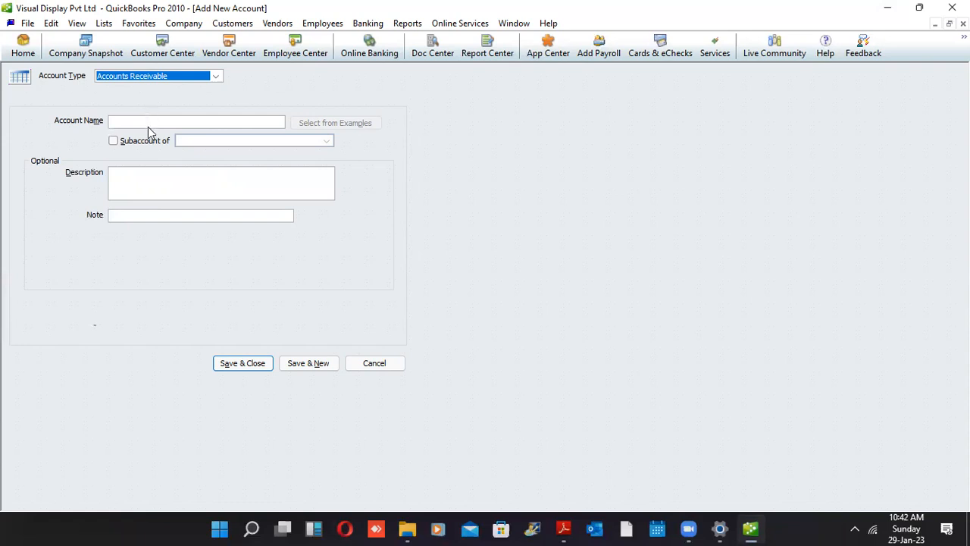
Enter 'Trade Debtors' as the Accounts Receivable account's name
click(149, 118)
text(Trade Debtors)
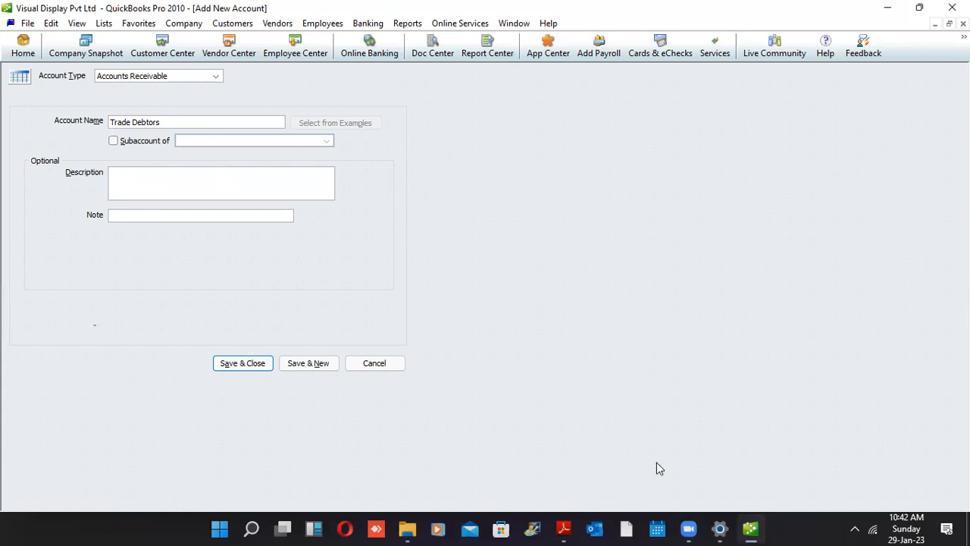
mouse_move(758, 529)
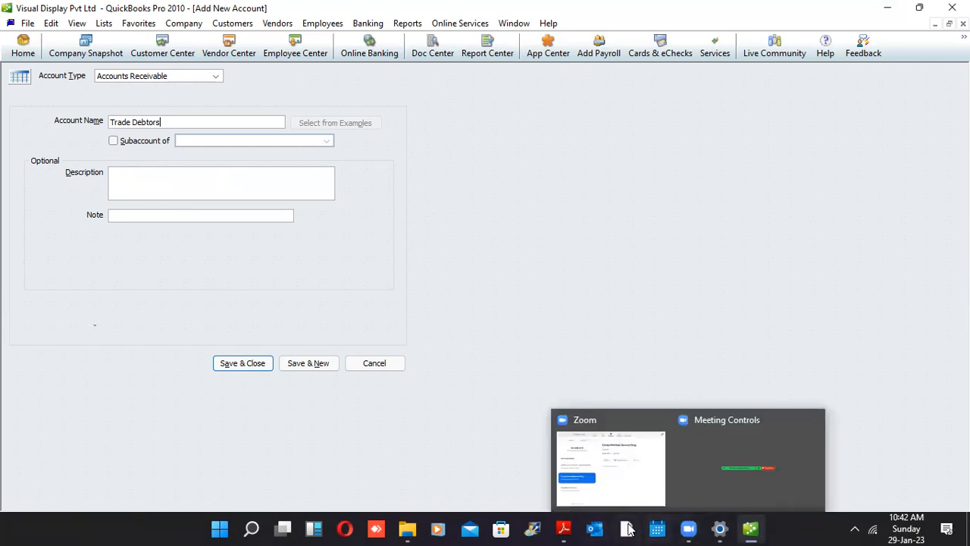
In the course notes, select Trade Debtors and review the individual debtors table
click(564, 528)
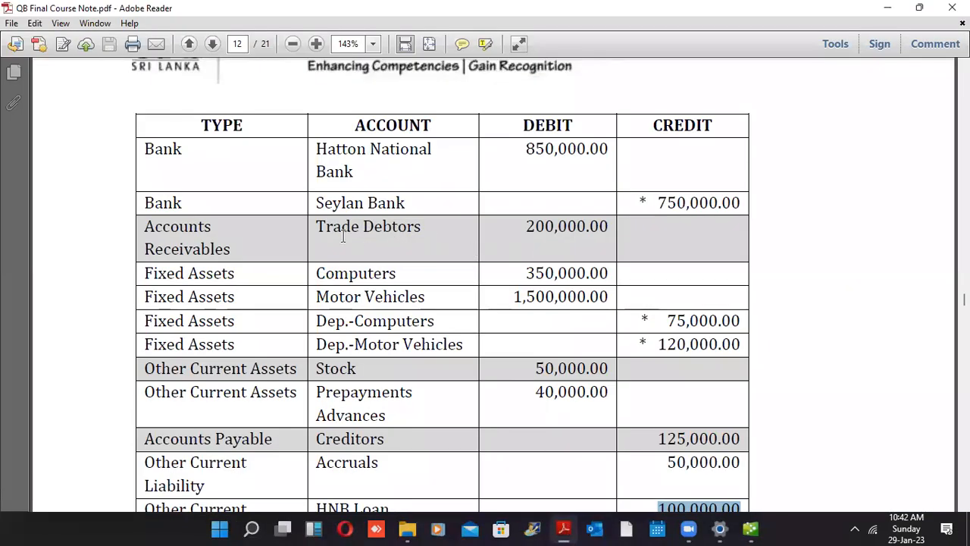
drag(317, 228, 551, 241)
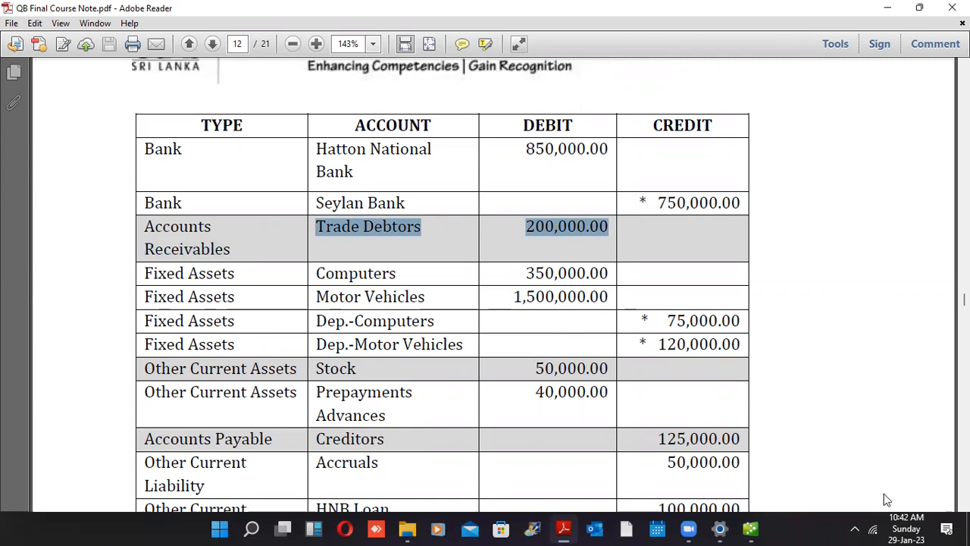
scroll(442, 285, down, 5)
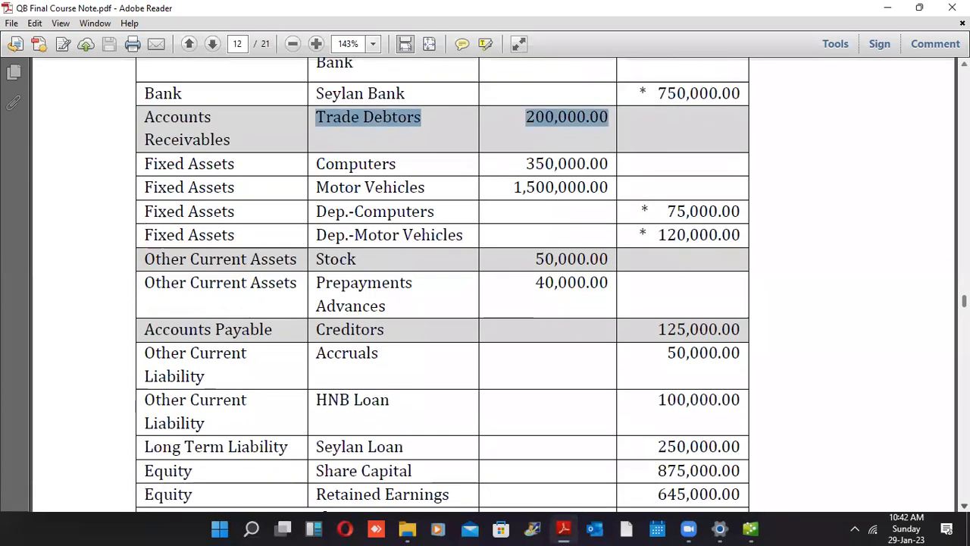
scroll(880, 439, down, 7)
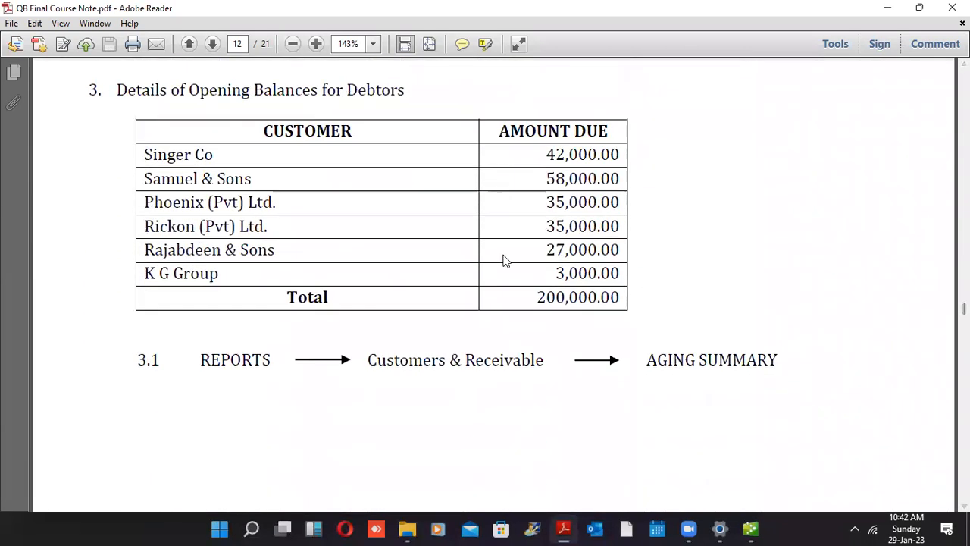
drag(542, 156, 625, 265)
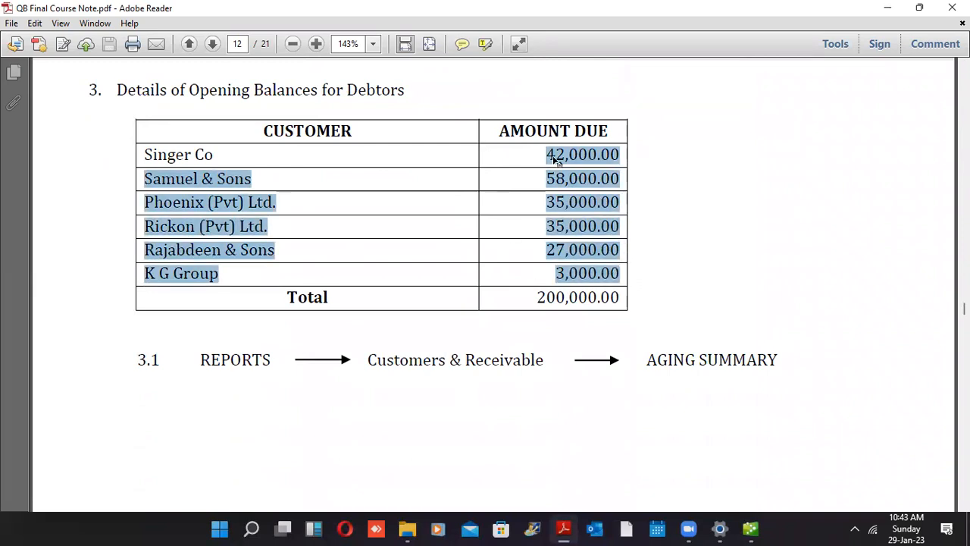
drag(544, 305, 684, 323)
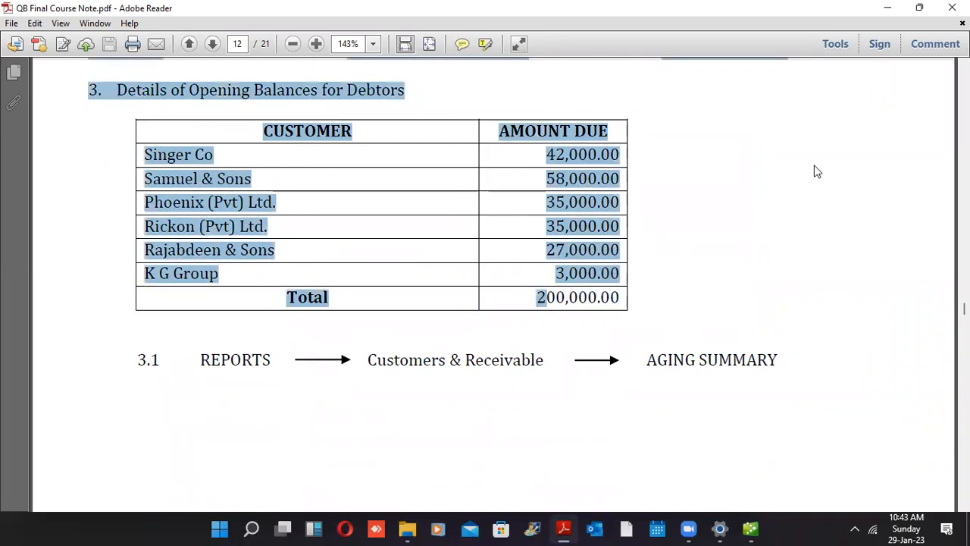
Highlight the Trade Debtors 200,000.00 row in the opening balance table, then return to QuickBooks
scroll(486, 281, up, 8)
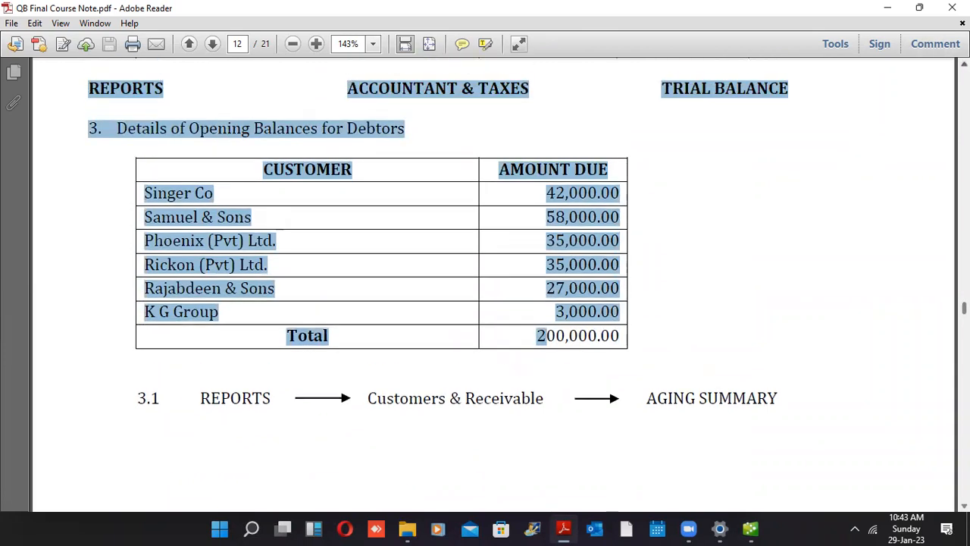
scroll(487, 346, up, 10)
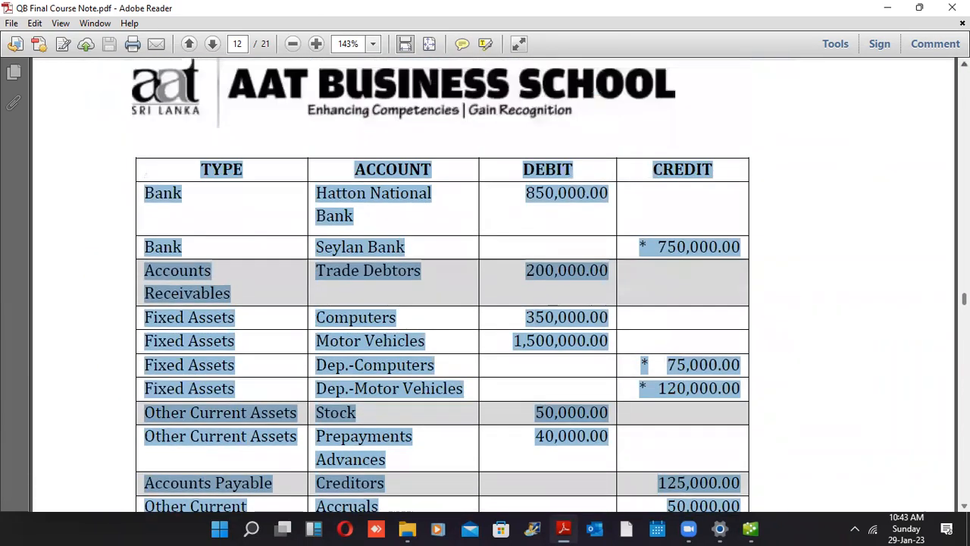
click(534, 295)
drag(526, 316, 611, 317)
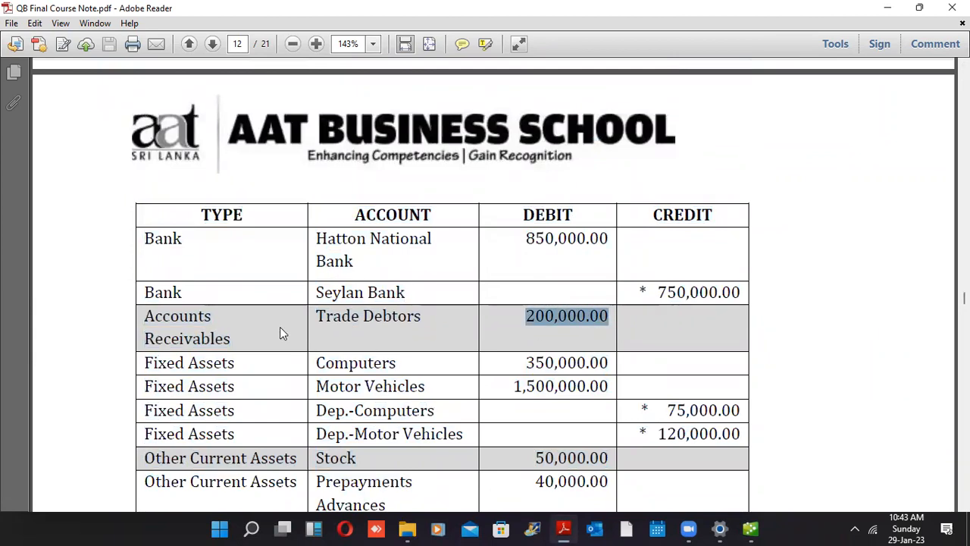
drag(188, 317, 578, 286)
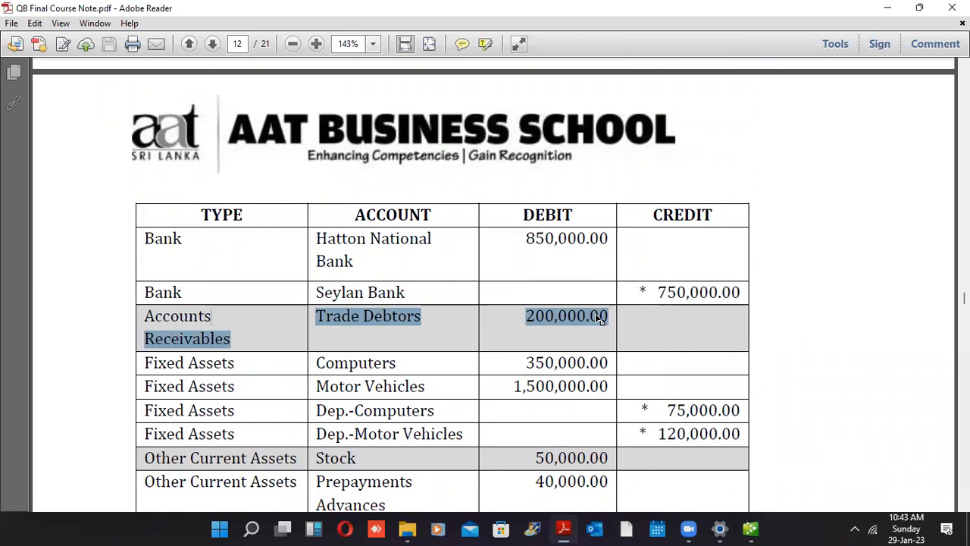
click(751, 528)
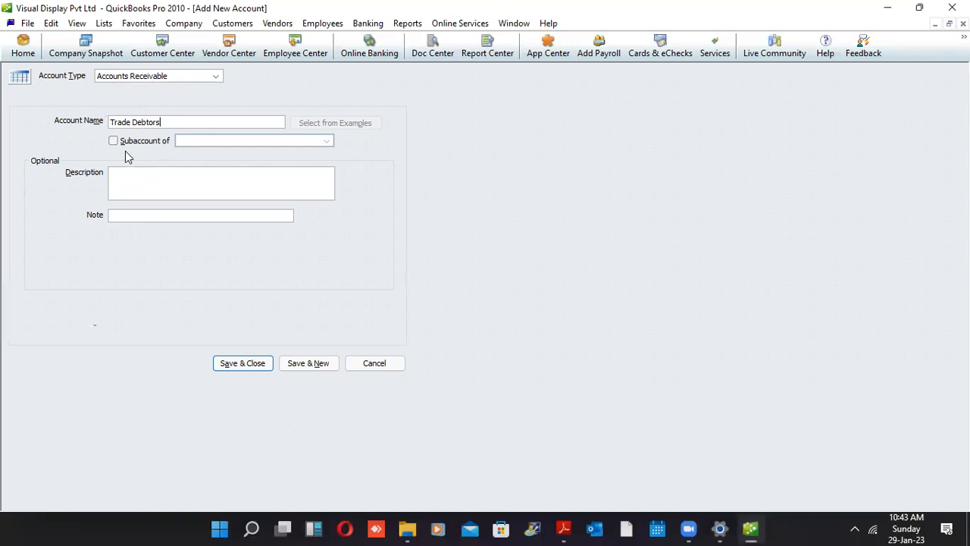
Save the Trade Debtors account with Save & New
click(313, 369)
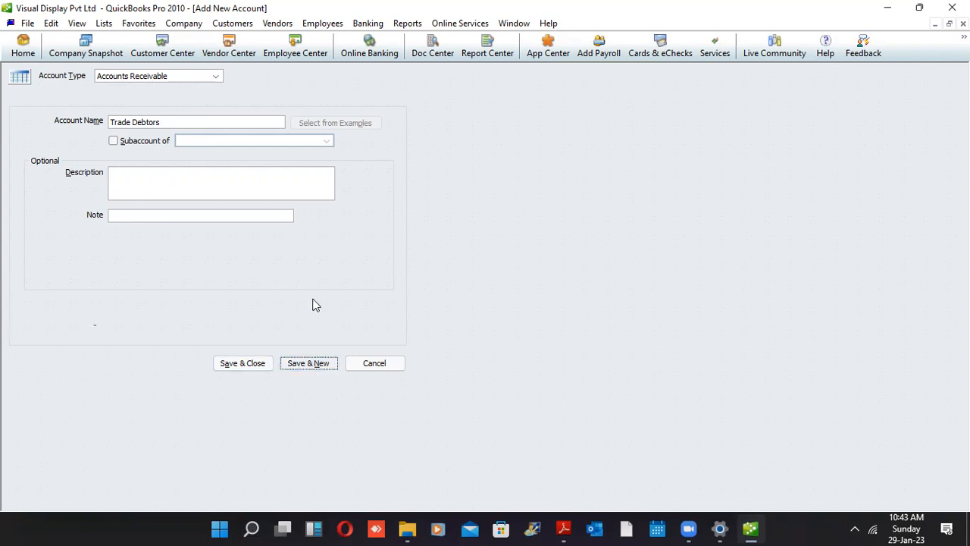
click(307, 369)
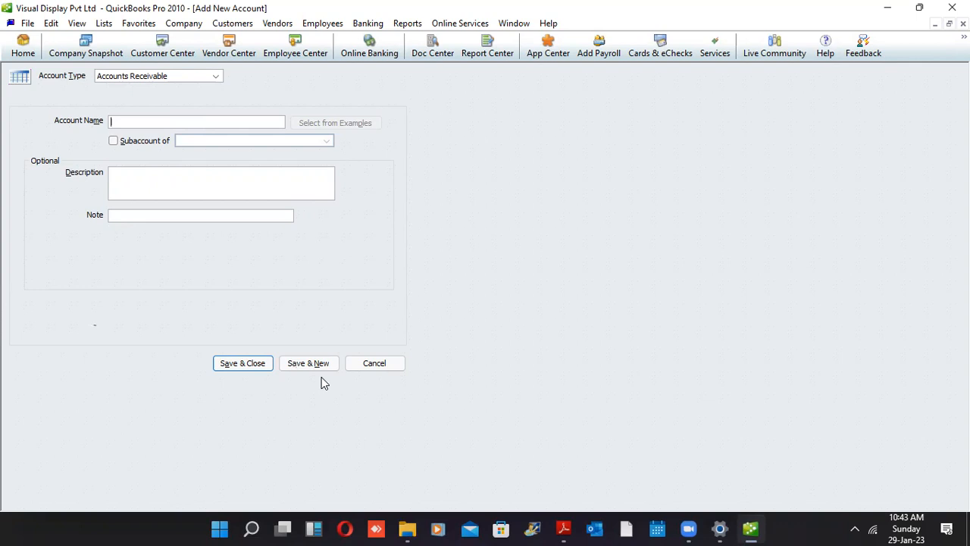
Create a Fixed Asset account named Computer
click(218, 78)
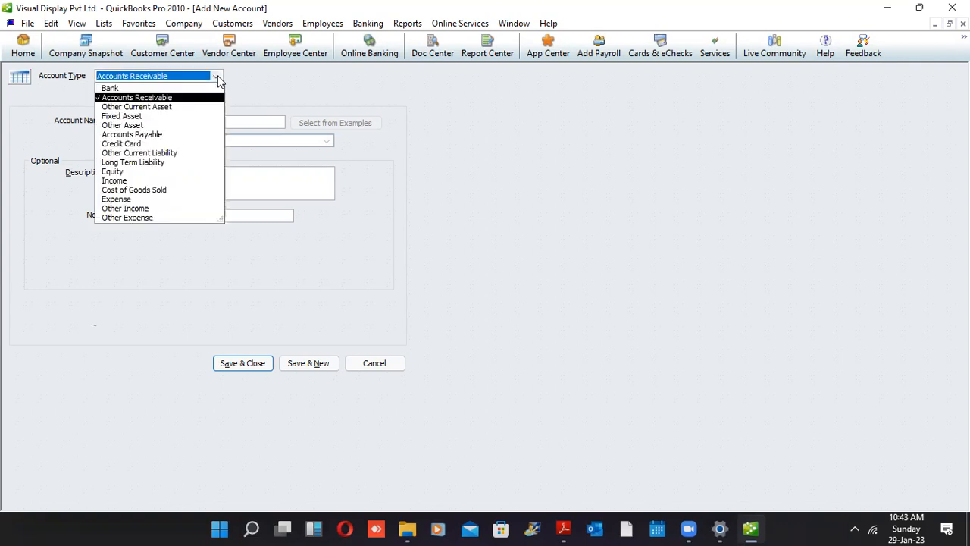
click(147, 115)
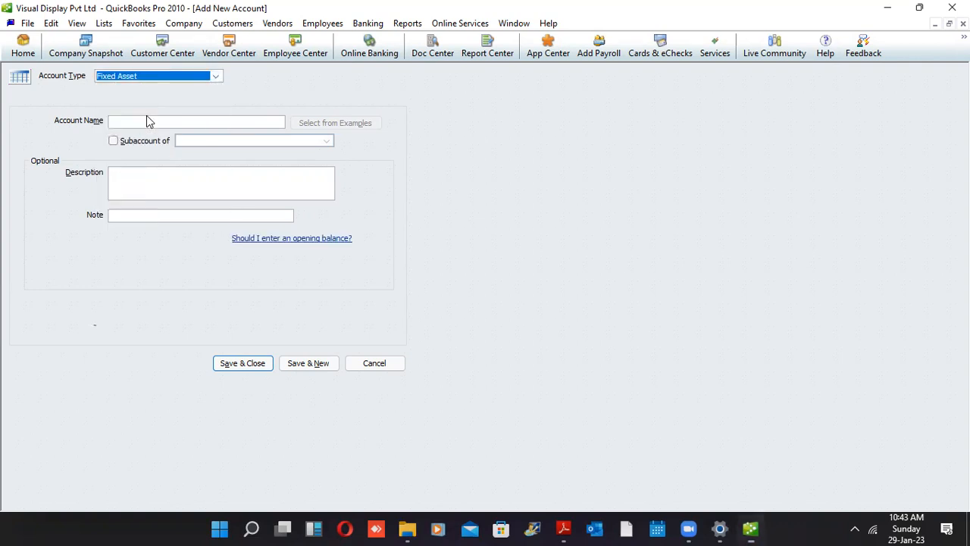
click(144, 124)
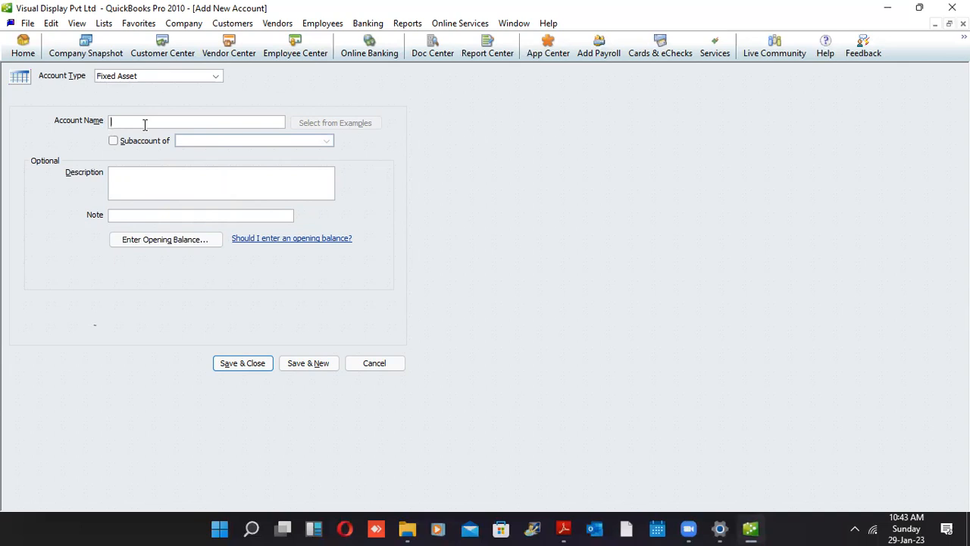
text(Computer)
key(Tab)
Give Computer a 350,000.00 opening balance as of 01-04-2022 and save it
click(165, 239)
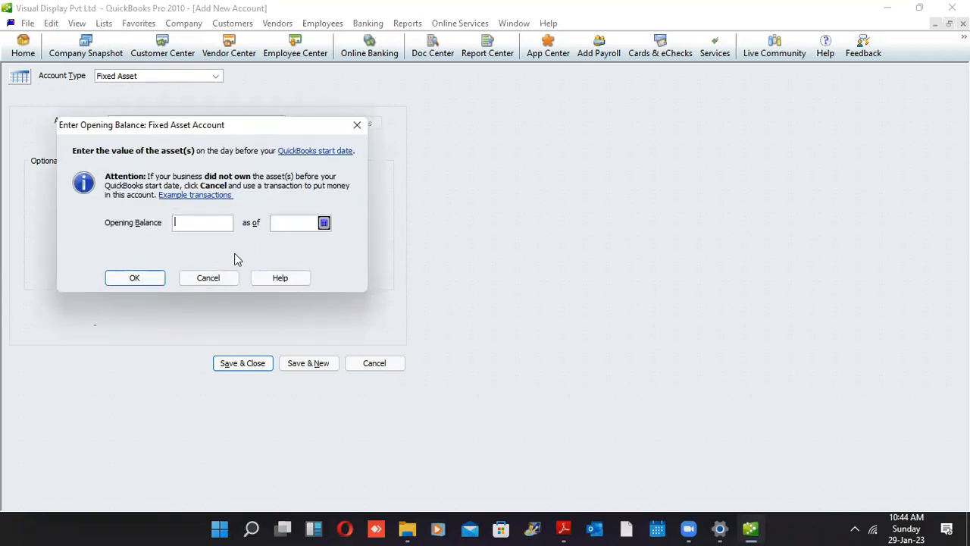
text(350,000)
key(Tab)
text(010422)
click(142, 278)
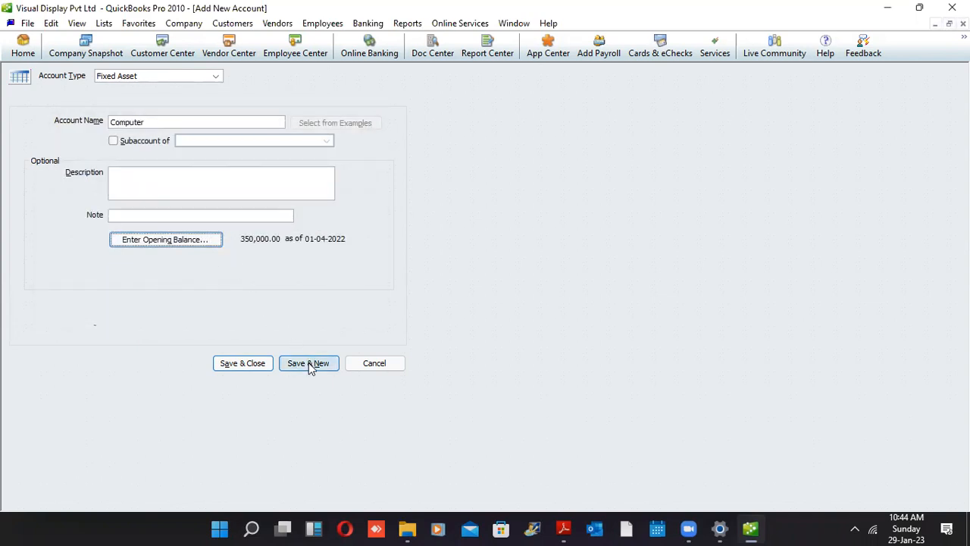
click(309, 362)
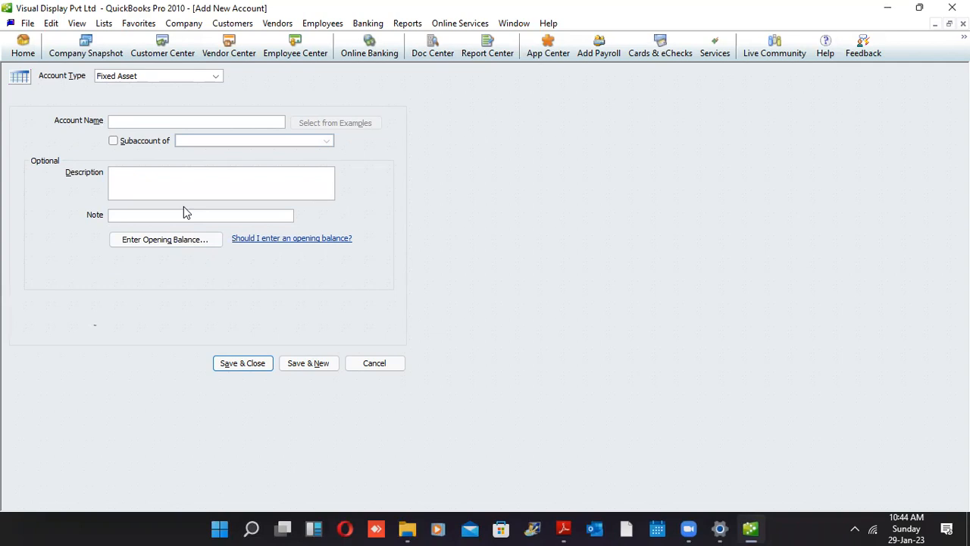
Name the new fixed asset account 'Motor Vehicles', correcting the misspelling
text(Motor Veicles)
key(Tab)
key(Tab)
key(shift+Tab)
key(shift+Tab)
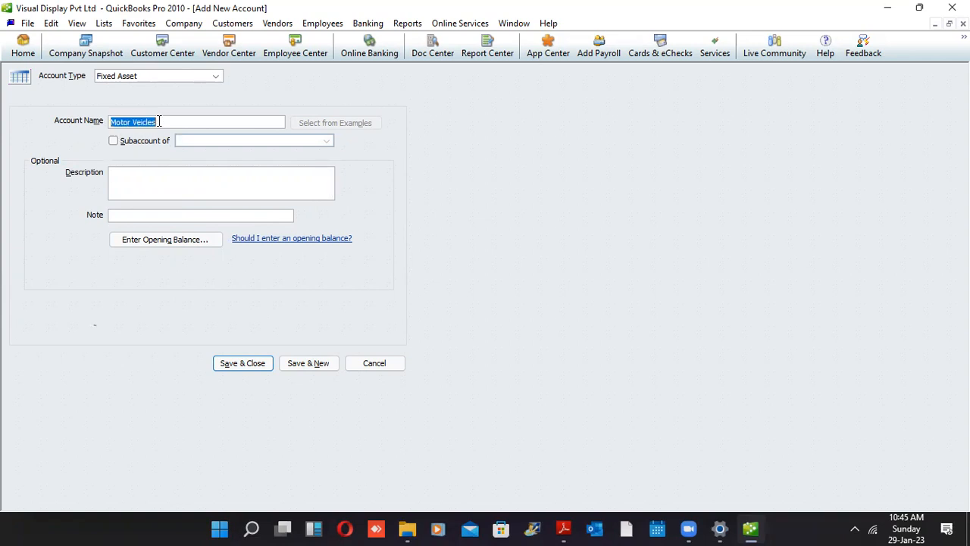
key(Right)
key(Left)
key(Left)
key(Left)
text(h)
key(Tab)
key(Tab)
key(Tab)
key(Tab)
Give Motor Vehicles a 1,500,000.00 opening balance as of 01-04-2022 and save it
key(Return)
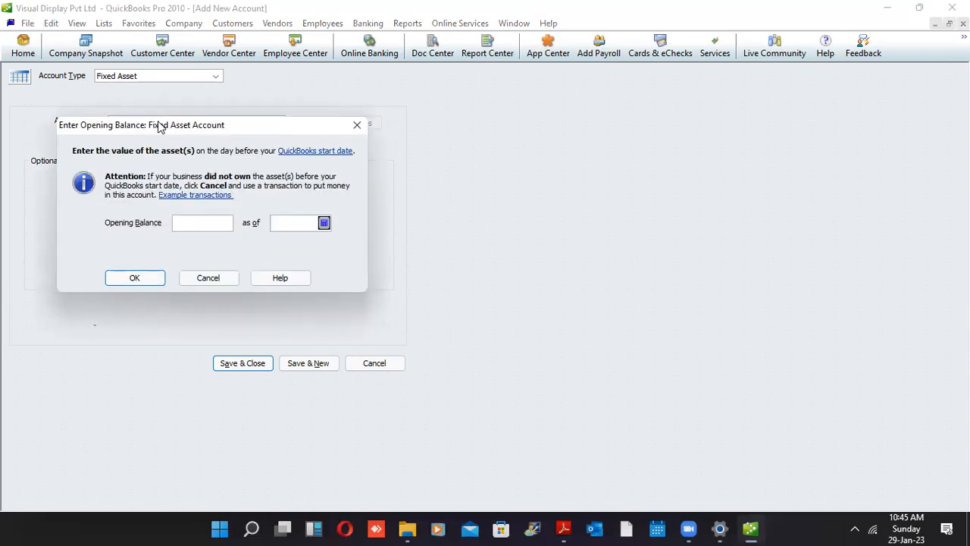
text(15)
text(00000)
key(Tab)
text(0104022)
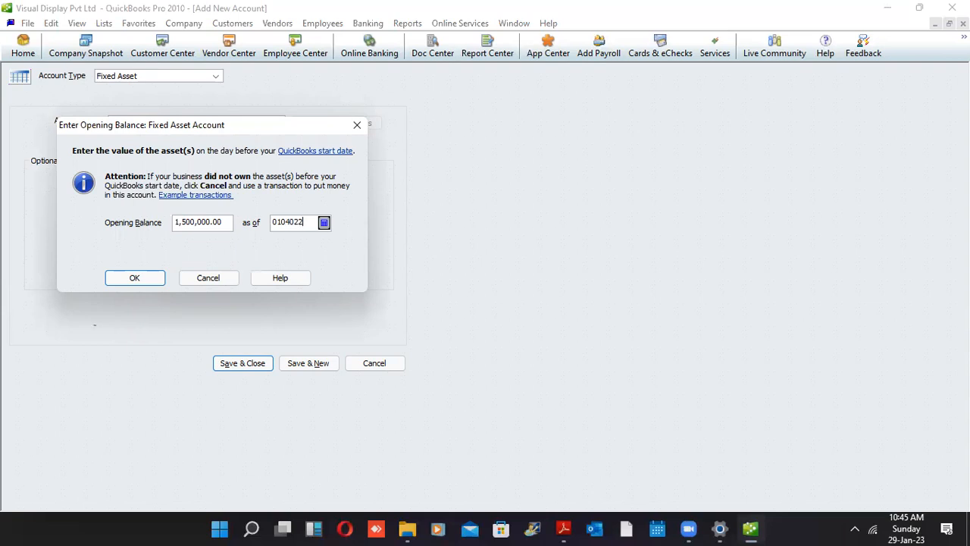
key(BackSpace)
key(BackSpace)
key(BackSpace)
key(BackSpace)
text(422)
click(136, 281)
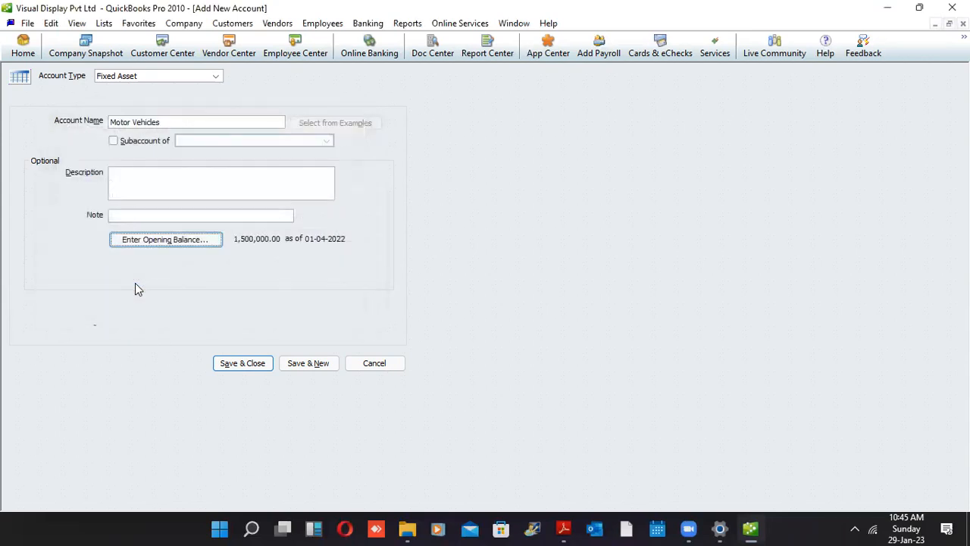
click(305, 363)
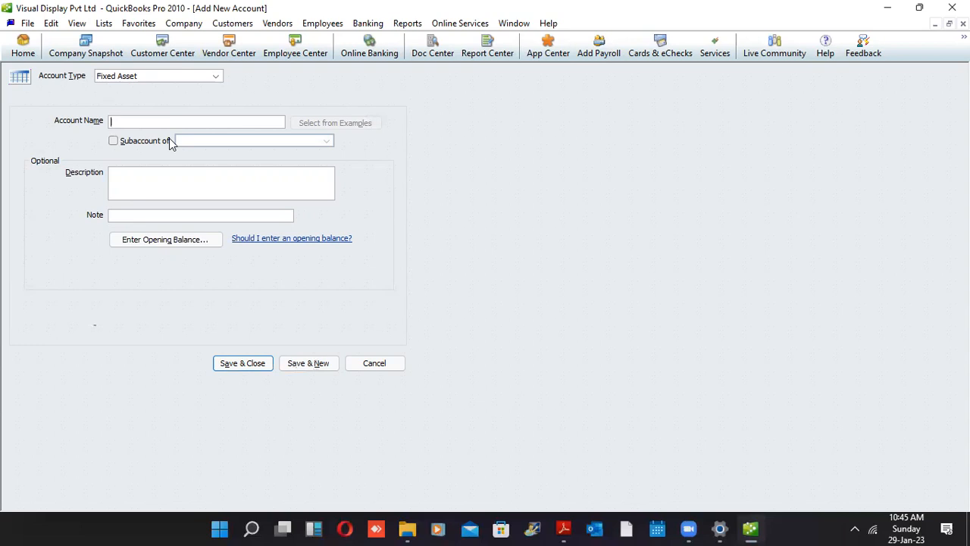
Name the next fixed asset account 'Dep Computers'
text(Dep)
text(Computers)
key(Tab)
drag(133, 123, 126, 124)
click(126, 125)
Enter a -75,000.00 opening balance dated 01-02-2022 for Dep Computers and save it
click(144, 238)
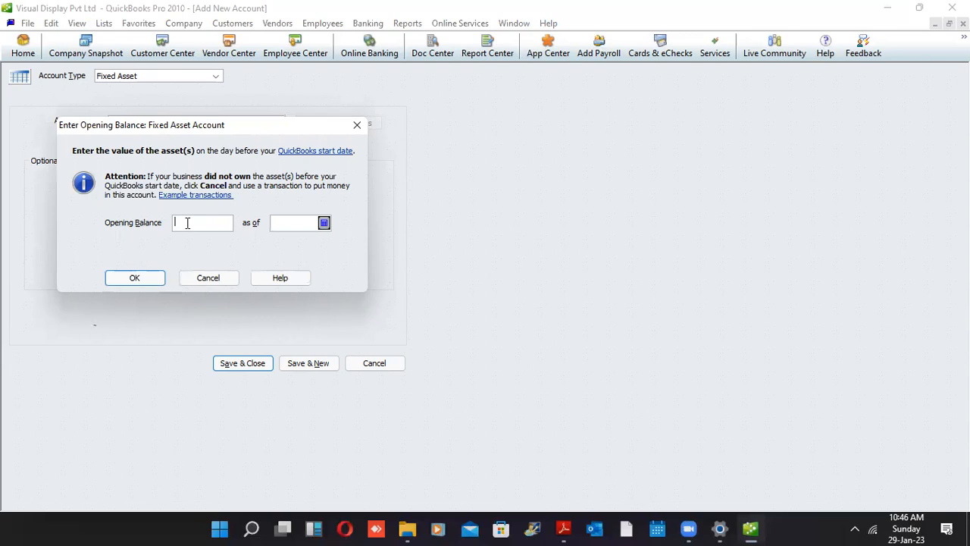
text(-75,000)
key(Tab)
text(01-02-2023)
key(Tab)
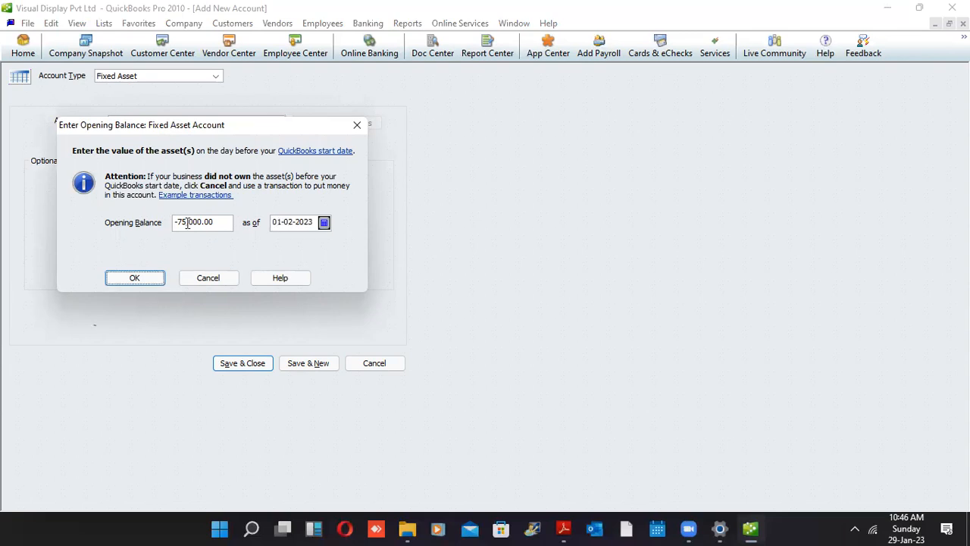
key(shift+Tab)
key(Left)
key(BackSpace)
text(2)
click(135, 279)
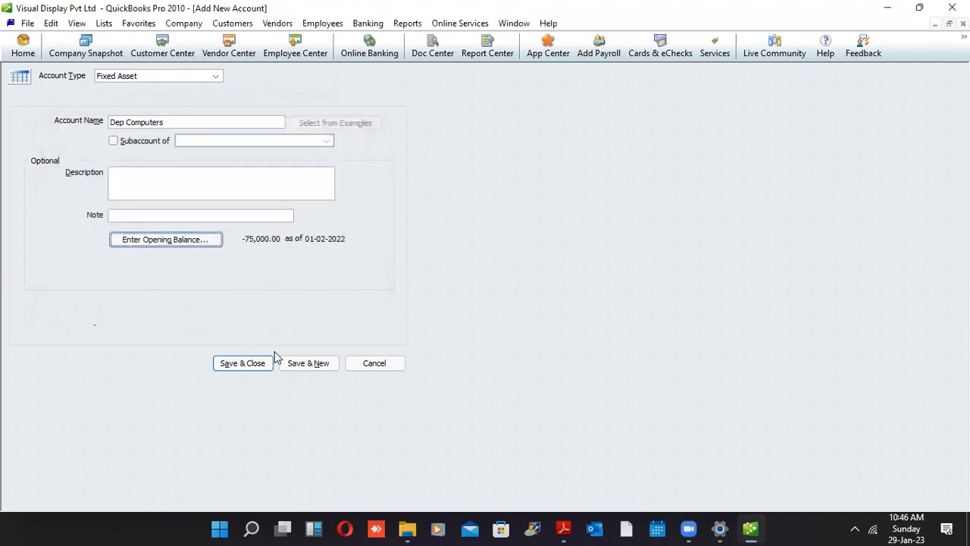
click(305, 368)
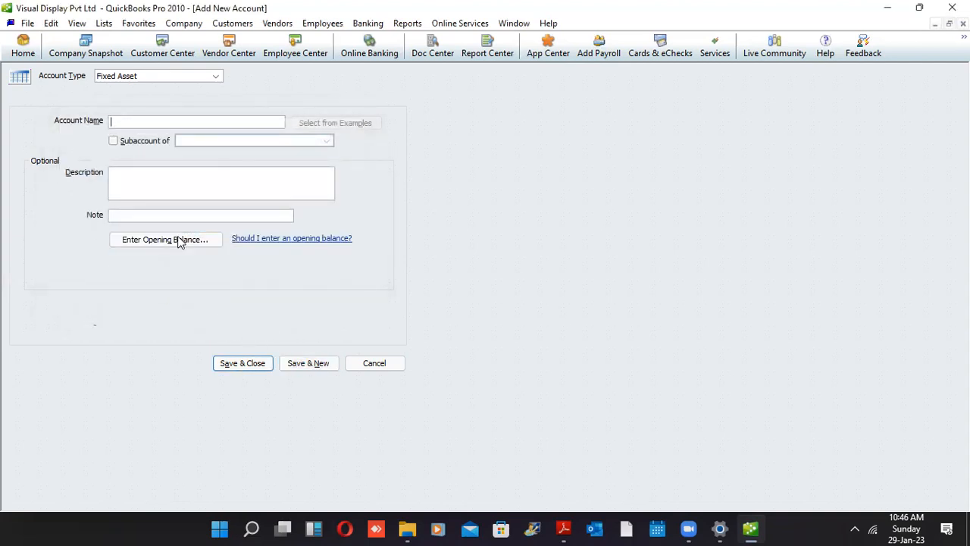
Name the account 'Dep-Motor Vehicles', fixing the hyphen and spelling typos
text(Dep-Motor Vehicles)
key(Tab)
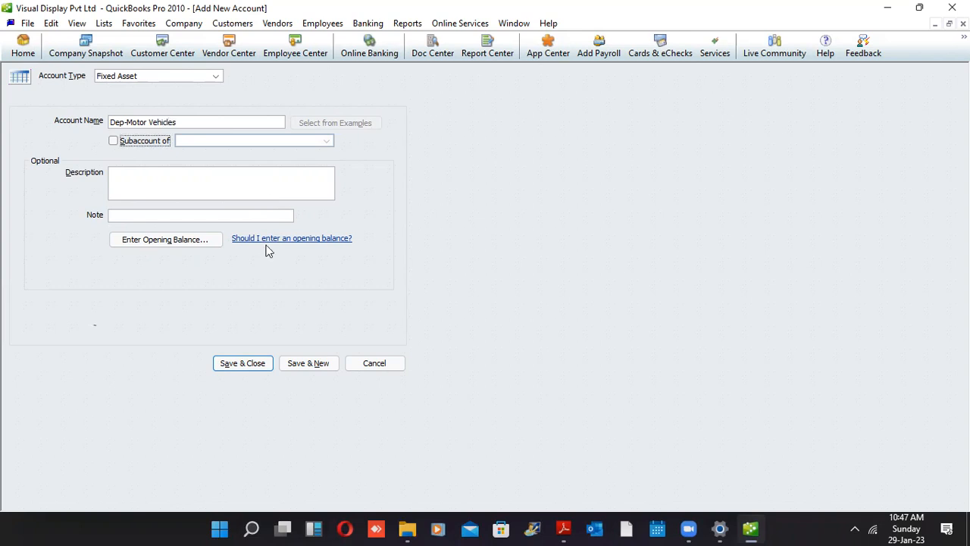
drag(177, 121, 172, 120)
click(170, 119)
key(Tab)
key(Tab)
key(Tab)
key(Tab)
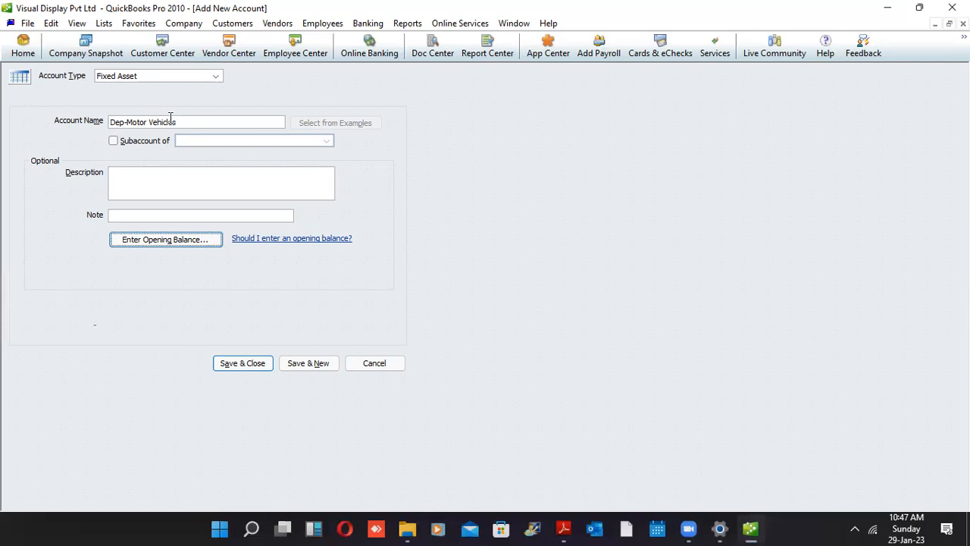
Set a -120,000.00 opening balance as of 01-04-2022, then save and close the account
key(Return)
text(-120,000)
key(Tab)
text(01-04-2022)
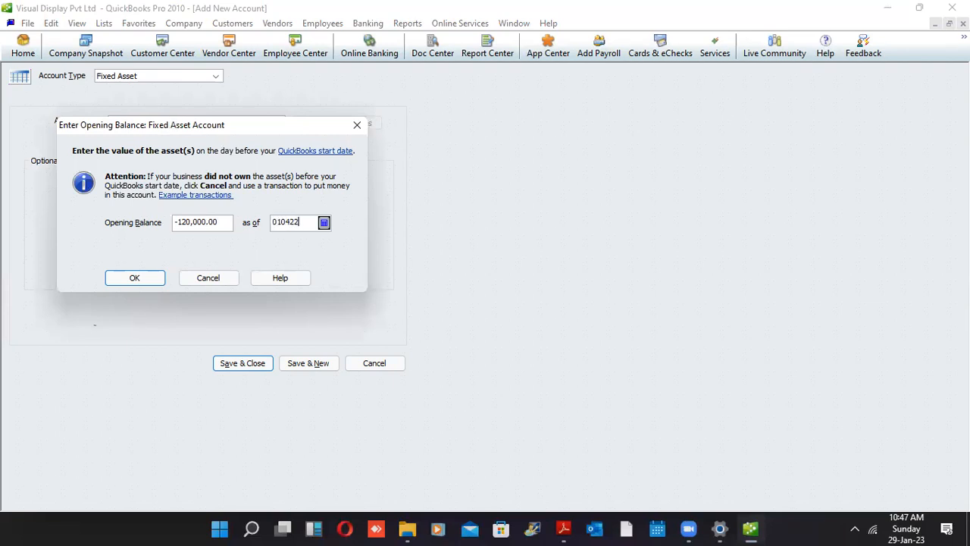
click(121, 272)
click(246, 361)
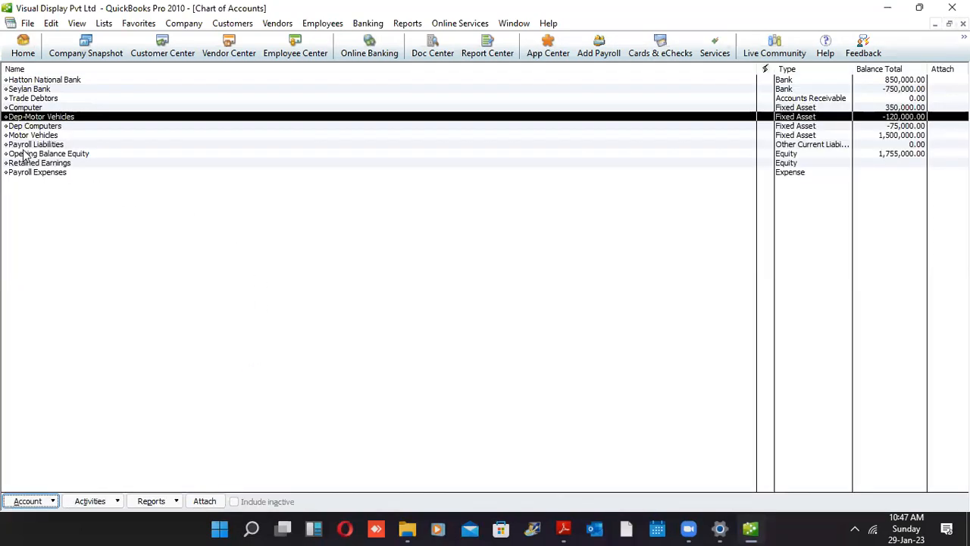
Review the Dep Computers register, close it, and bring up the Account actions list
click(33, 127)
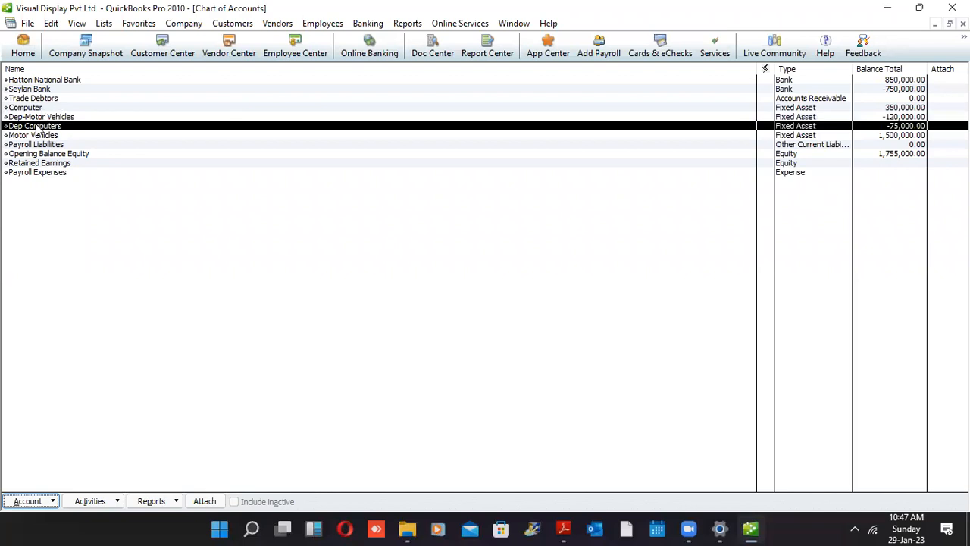
key(alt+a)
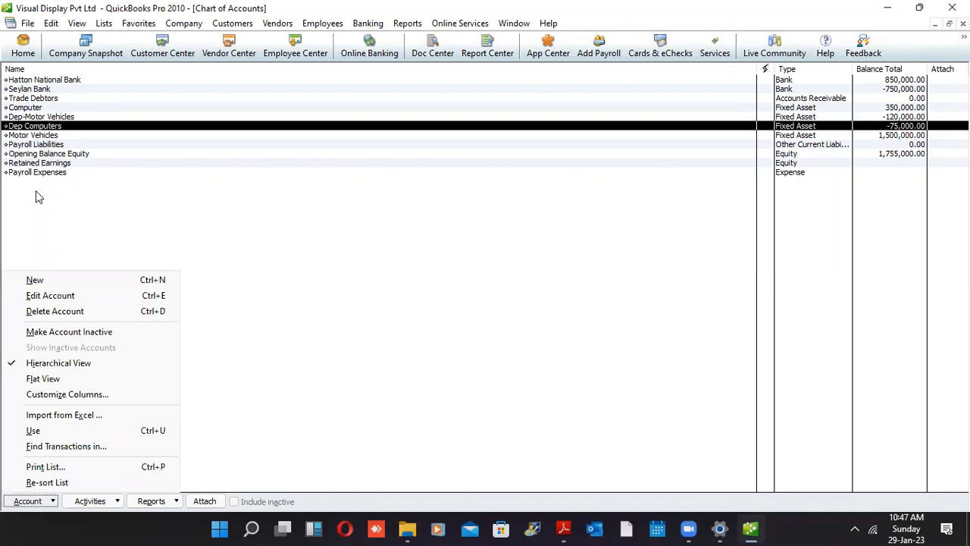
key(Escape)
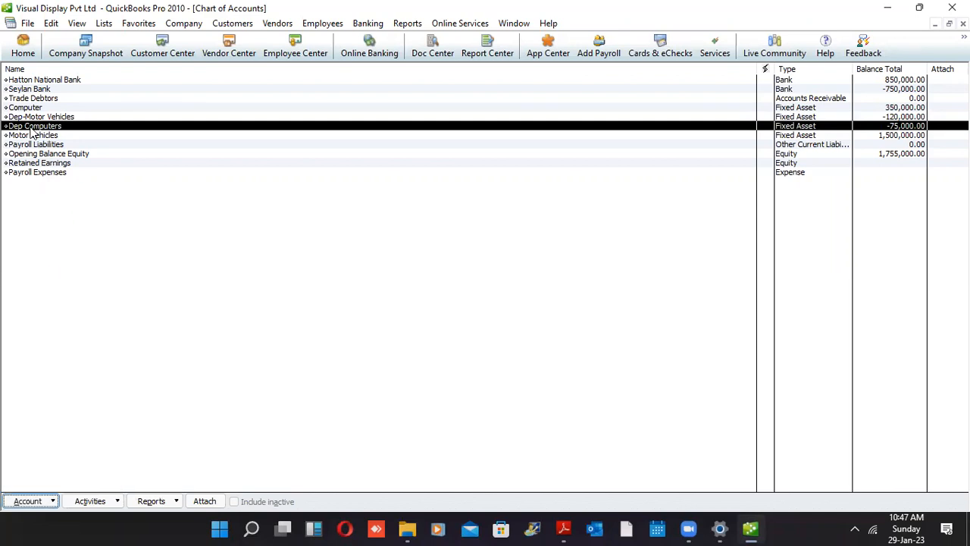
double_click(31, 126)
right_click(32, 132)
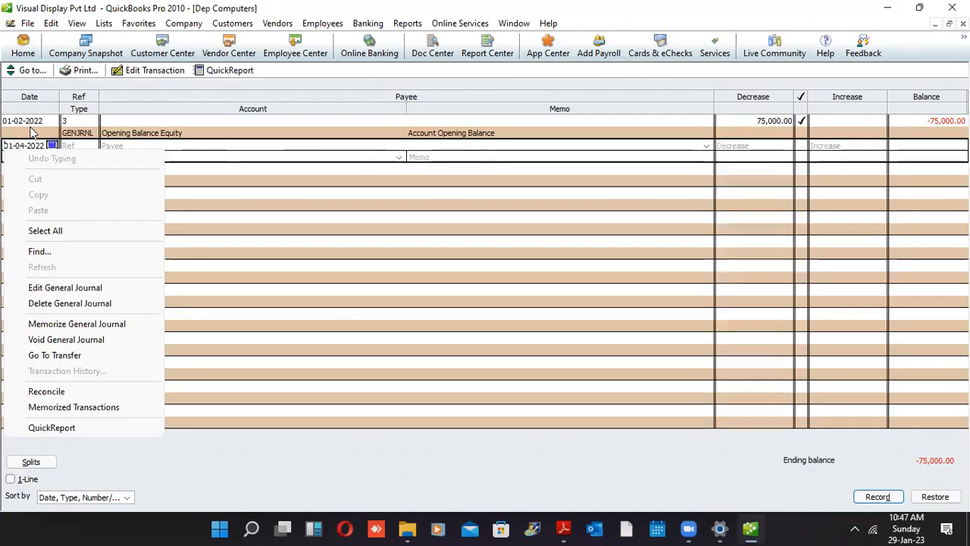
key(Escape)
key(Escape)
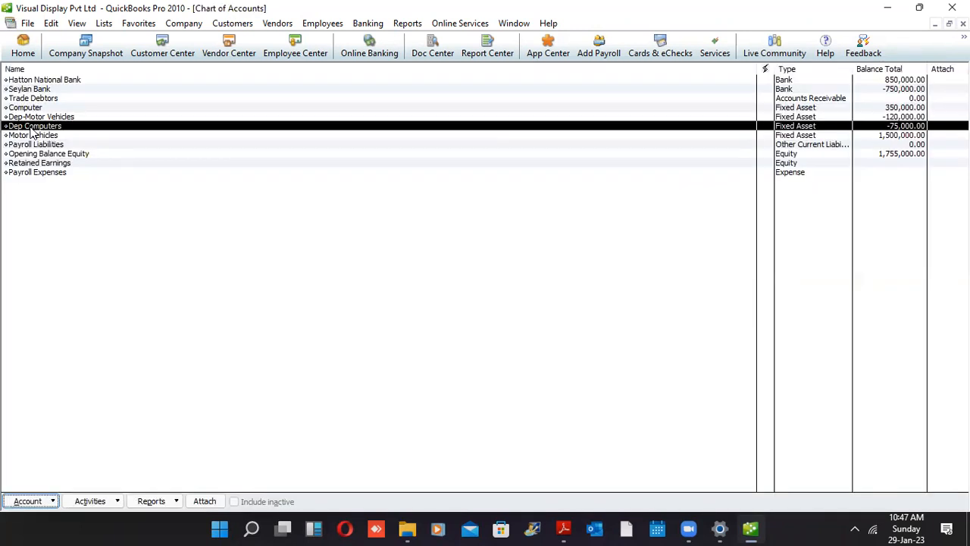
click(47, 501)
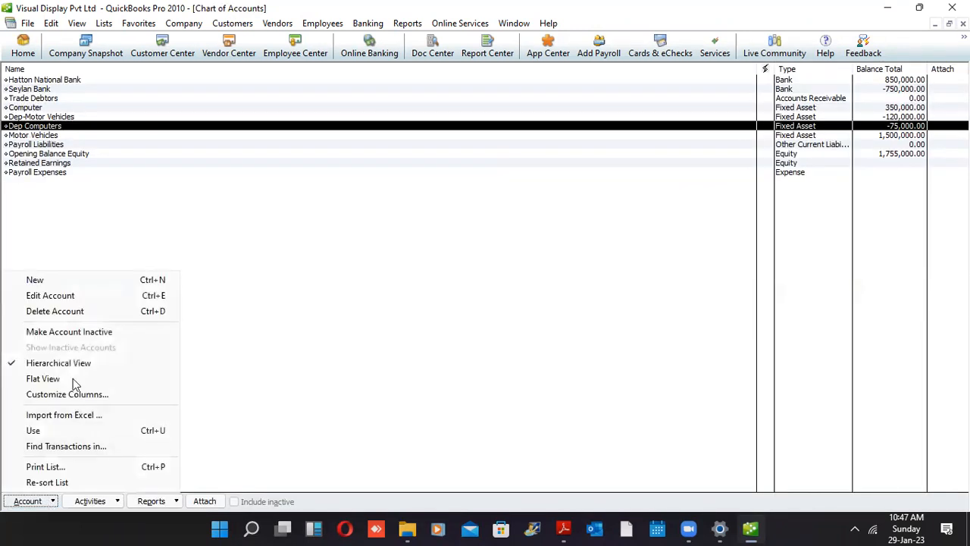
click(67, 446)
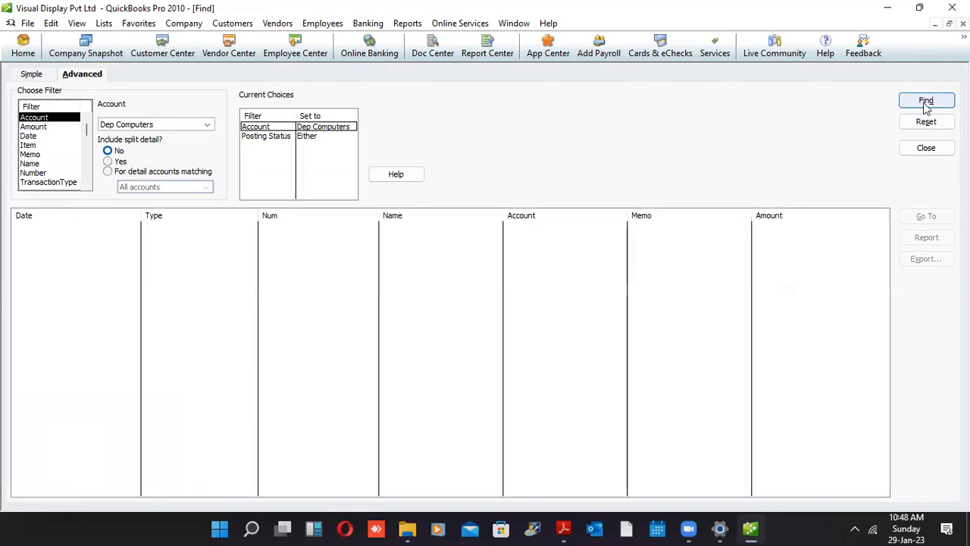
click(923, 102)
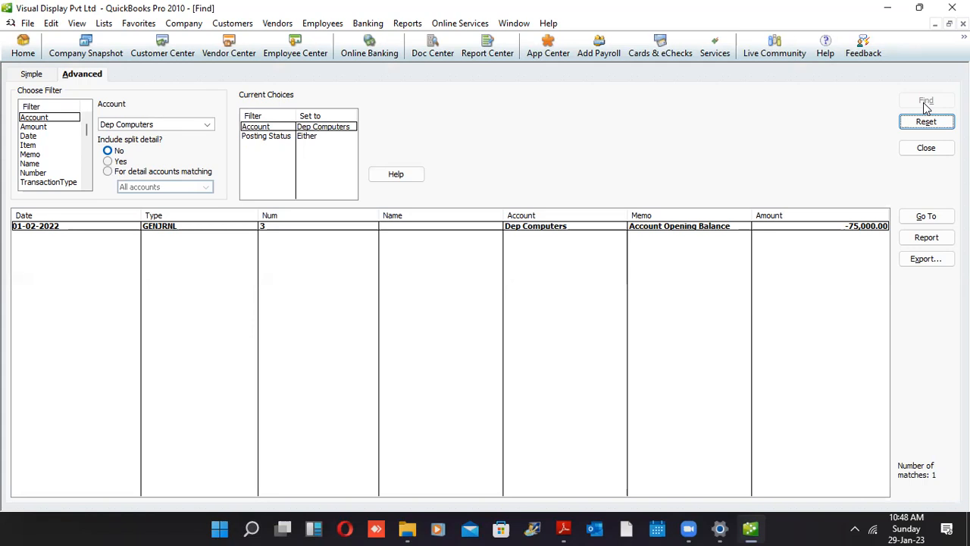
click(672, 228)
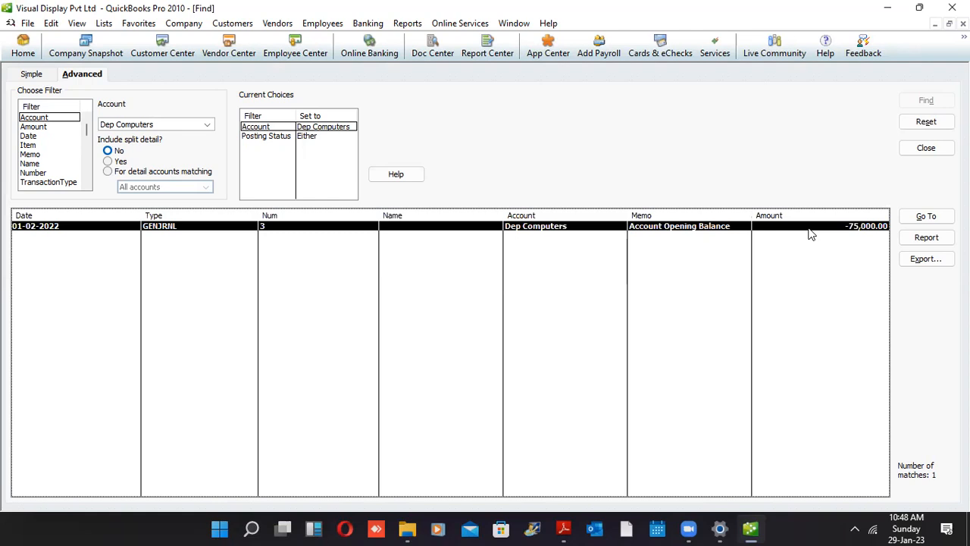
click(908, 219)
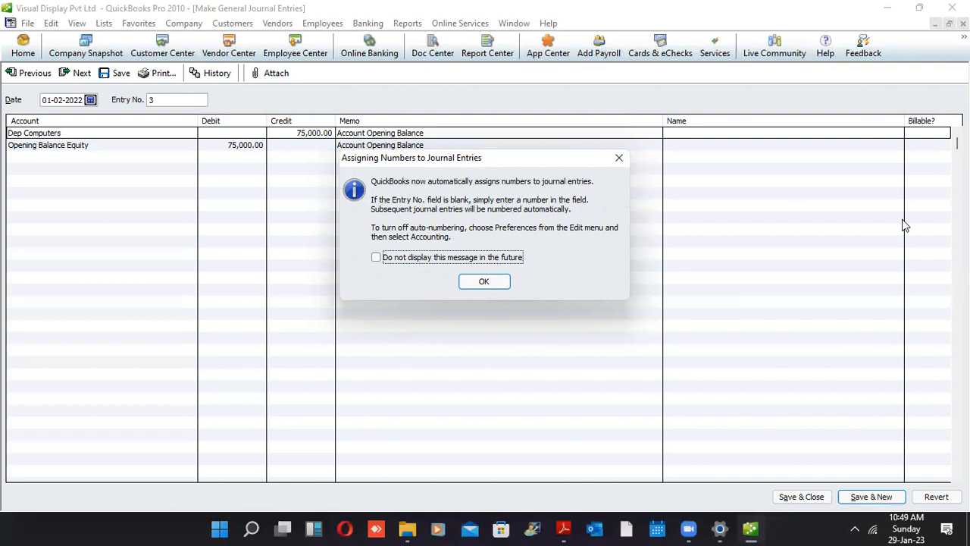
Dismiss the numbering notice and close the journal entry and Find windows
key(Return)
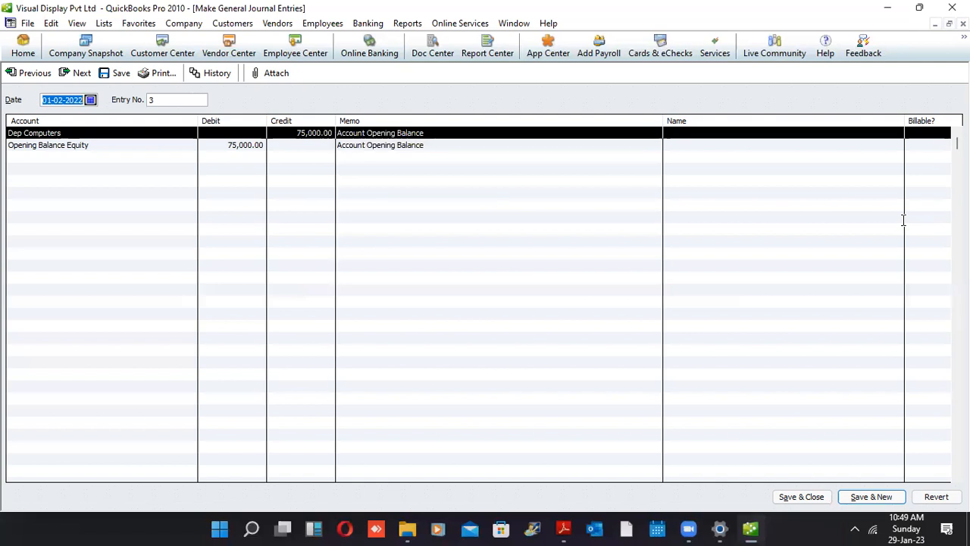
key(Escape)
key(Escape)
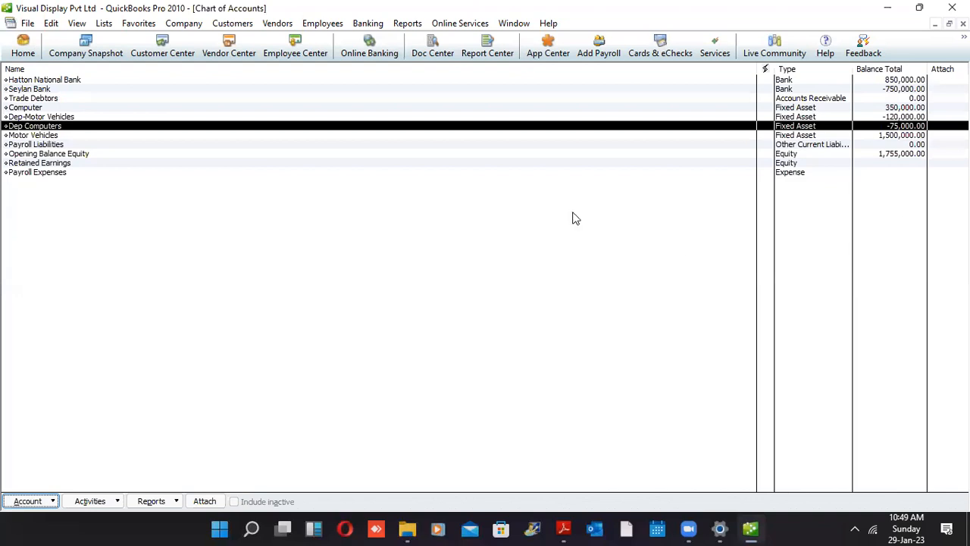
Start a new account under Other Account Types, dismissing the low-battery notice
click(179, 378)
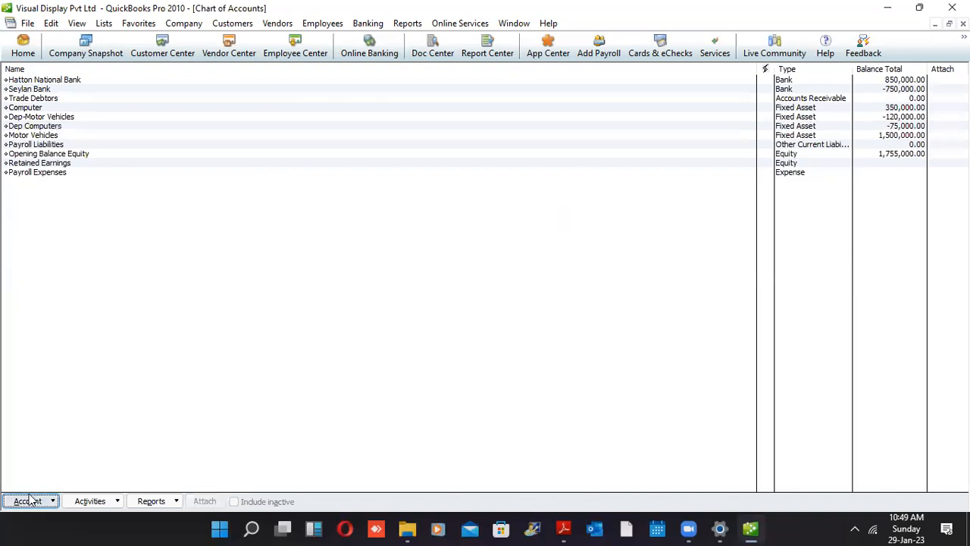
click(29, 500)
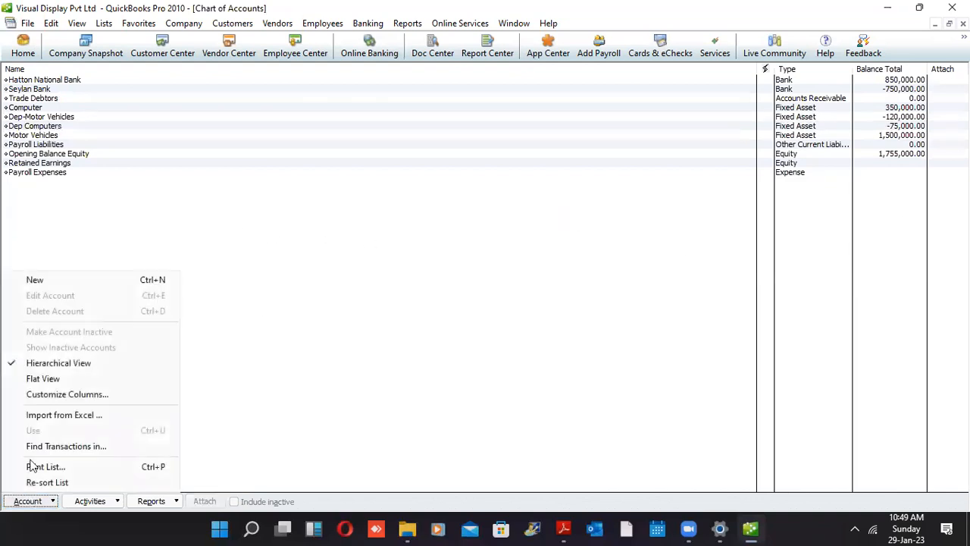
click(36, 280)
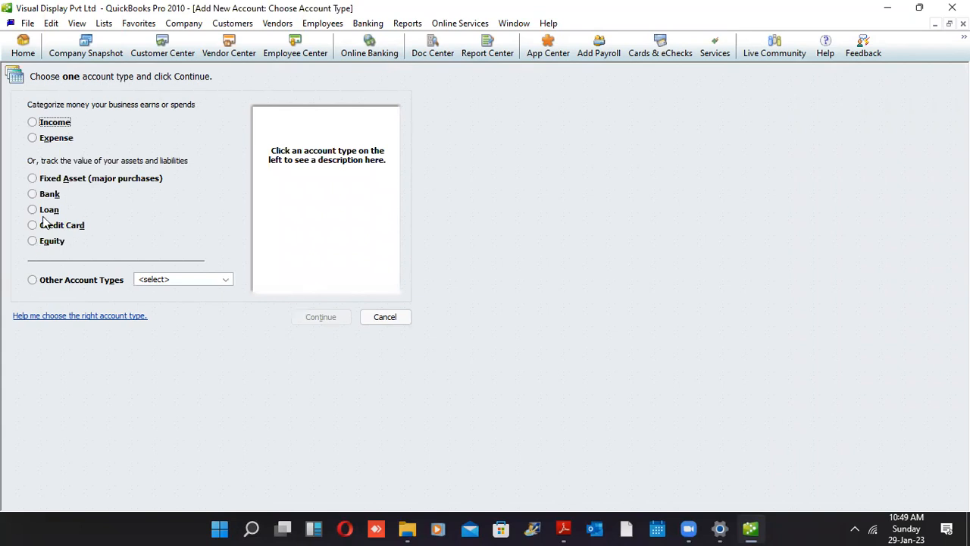
click(35, 279)
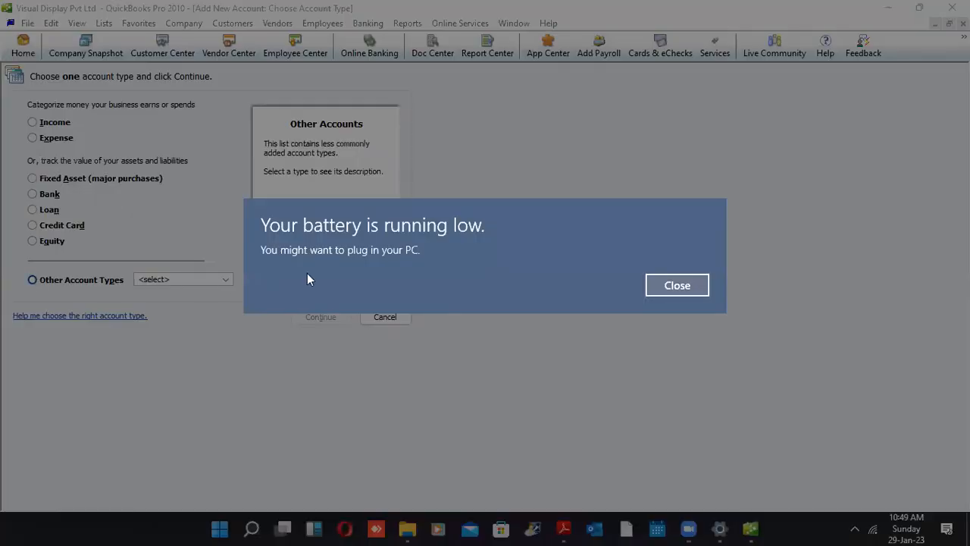
click(671, 286)
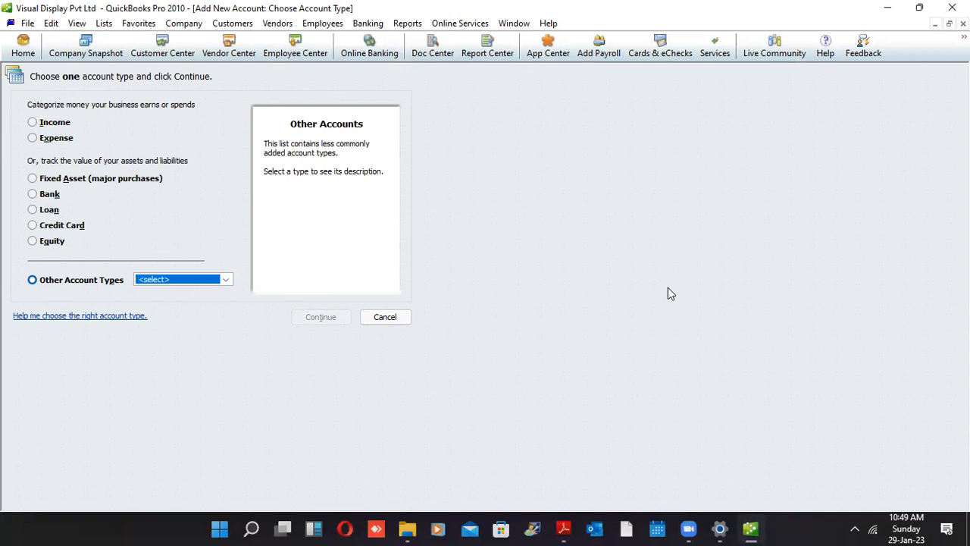
click(903, 3)
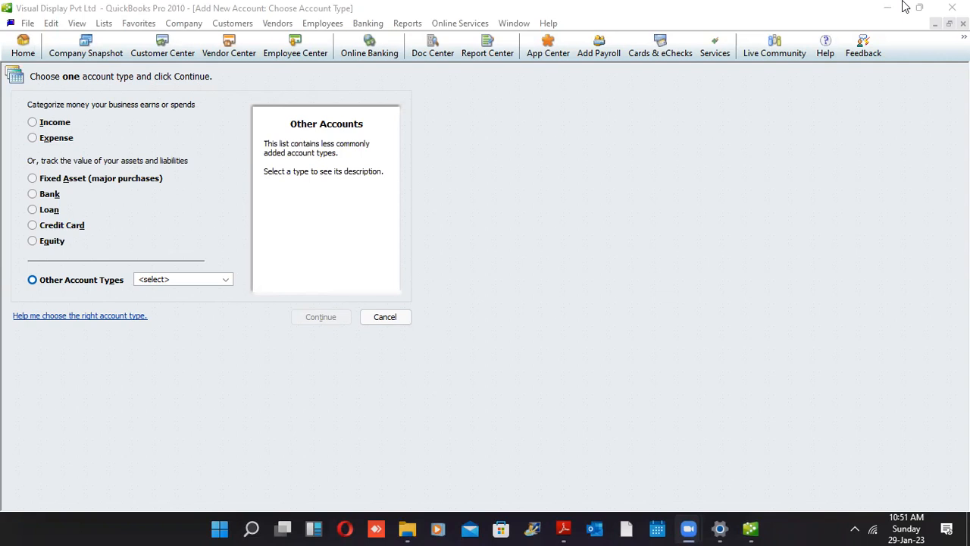
Choose Other Current Asset as the account type and bring the course-notes PDF forward
click(268, 172)
click(188, 301)
click(322, 321)
click(323, 320)
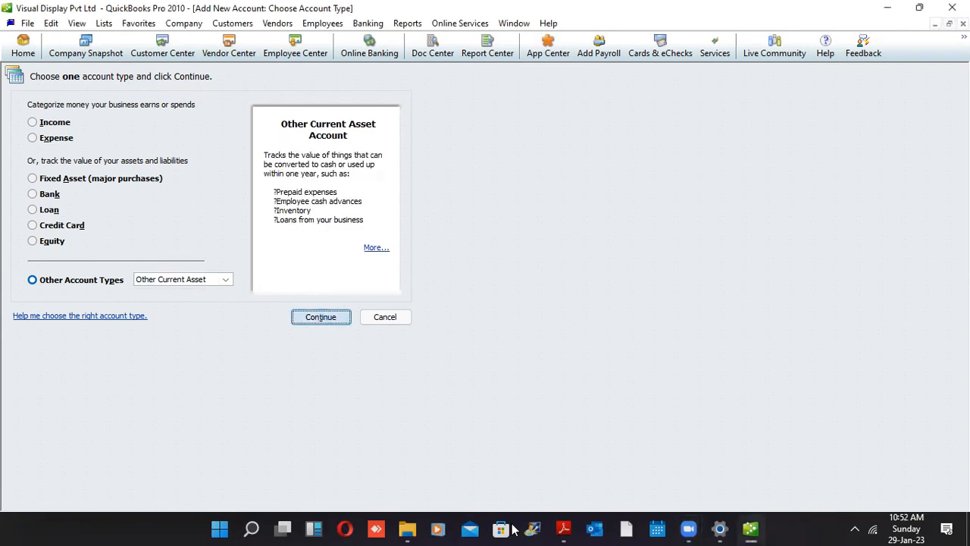
click(564, 528)
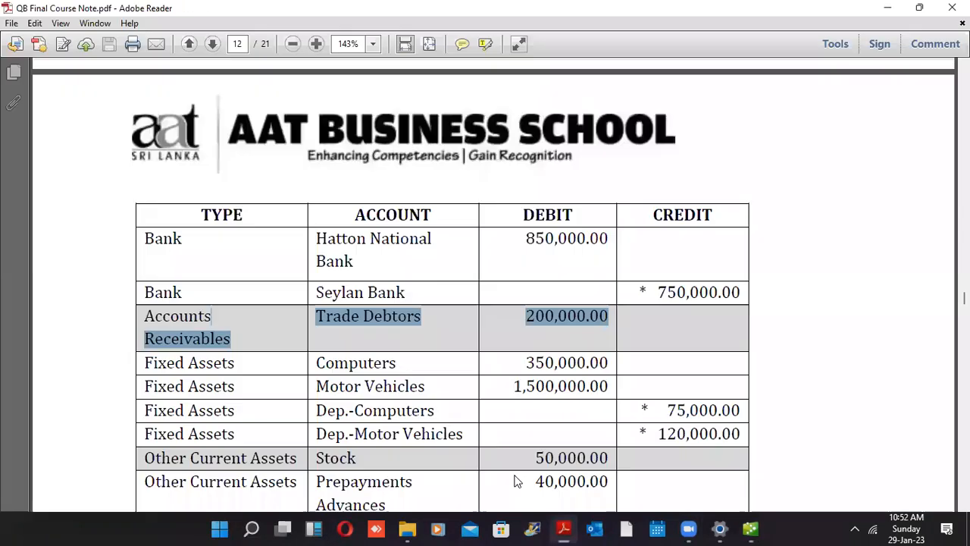
Locate the Stock amount of 50,000.00 in the course notes' balance table
scroll(493, 285, down, 2)
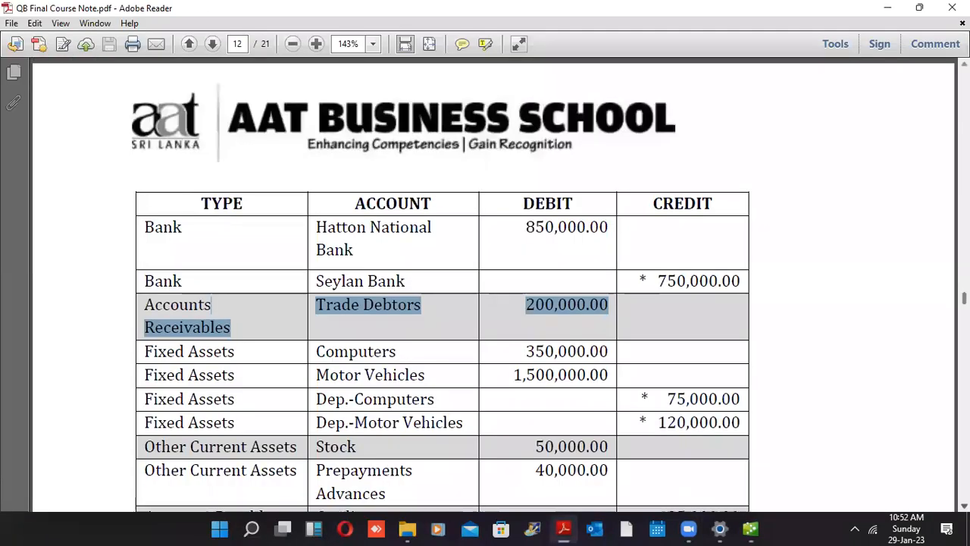
scroll(640, 286, down, 5)
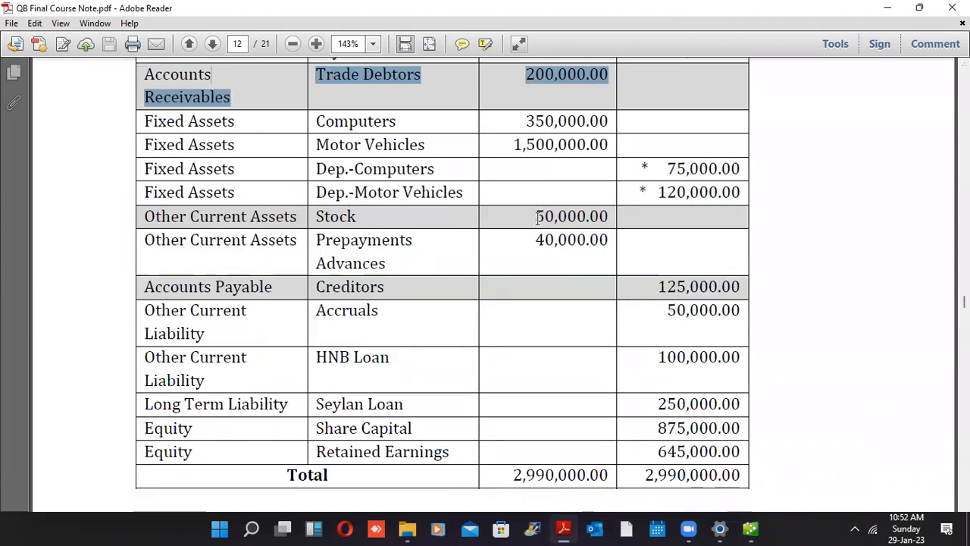
click(538, 218)
double_click(614, 219)
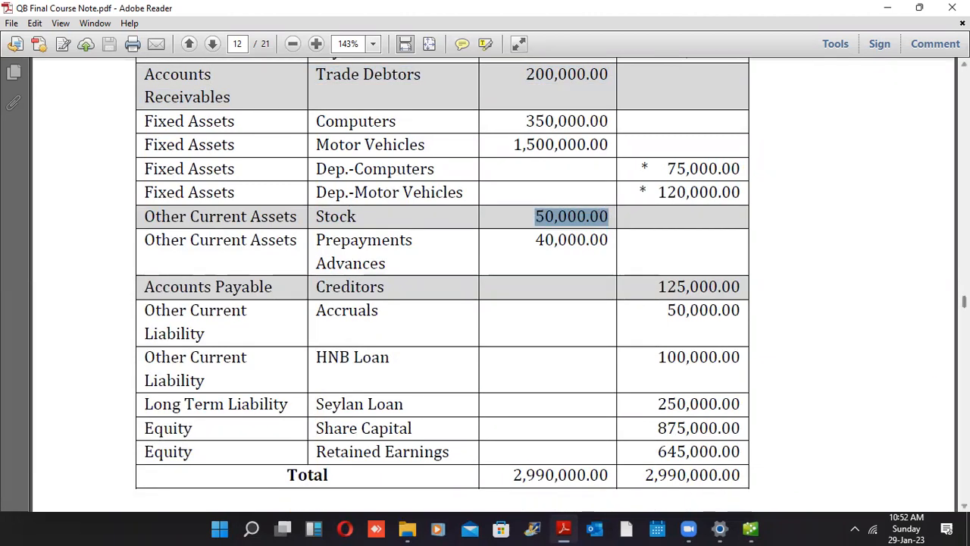
Review the stock items table and its 50,000.00 total
scroll(485, 284, down, 5)
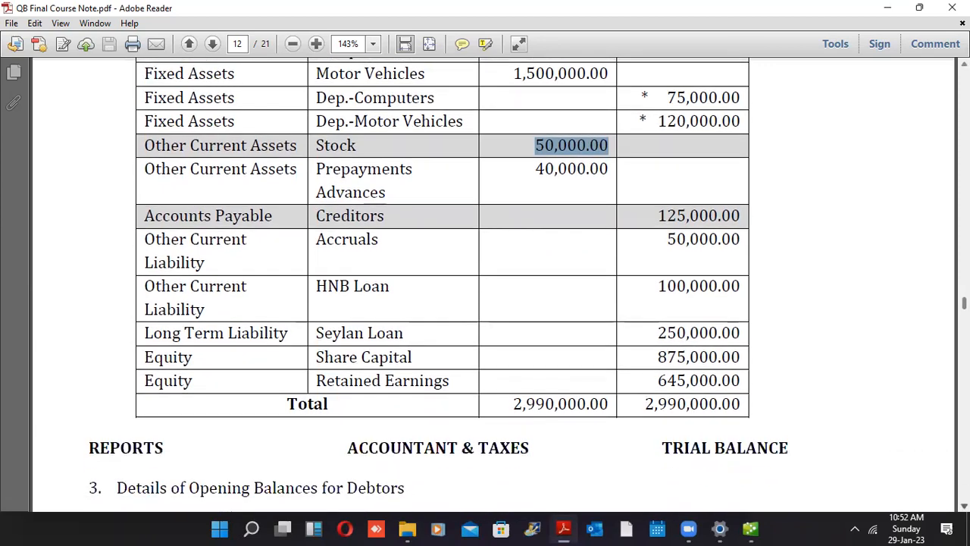
scroll(485, 284, down, 10)
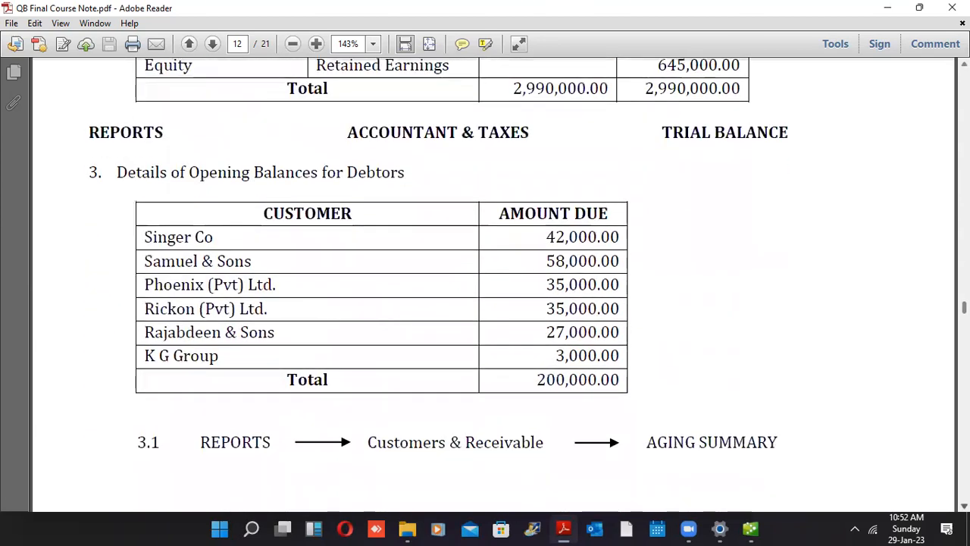
scroll(485, 284, down, 6)
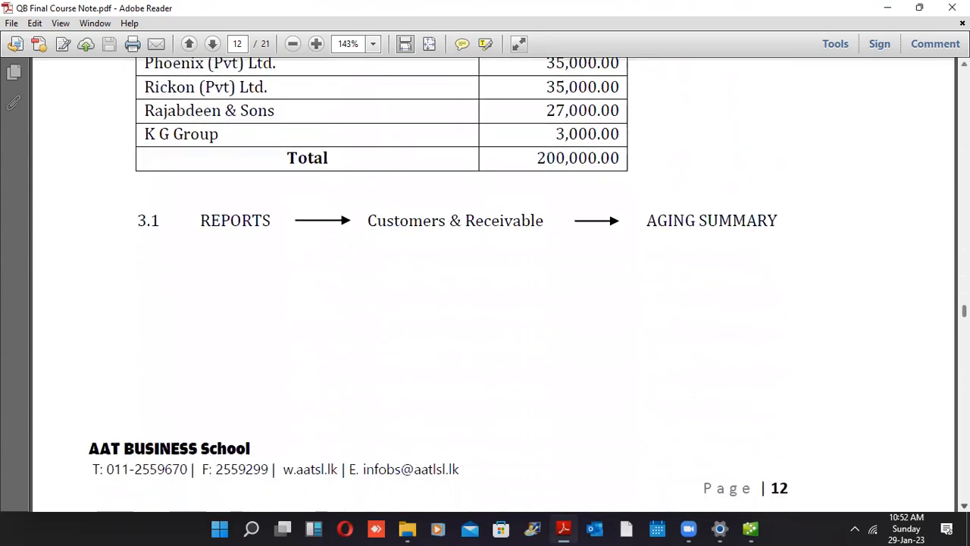
scroll(485, 284, down, 10)
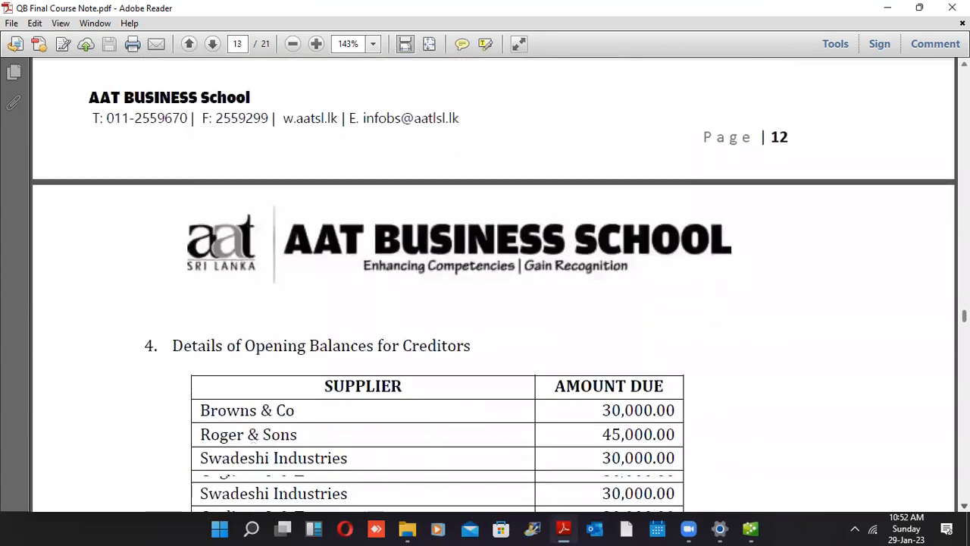
scroll(485, 284, down, 12)
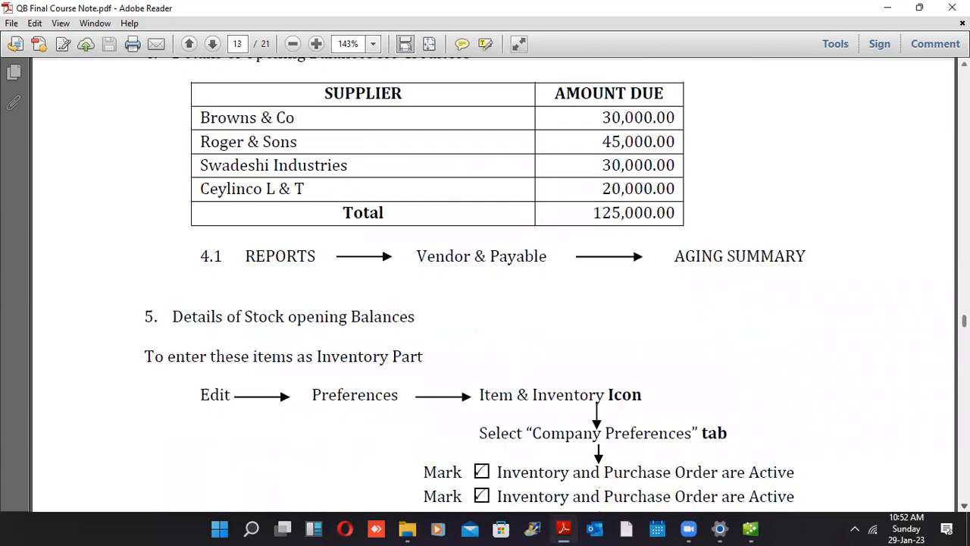
scroll(811, 343, down, 2)
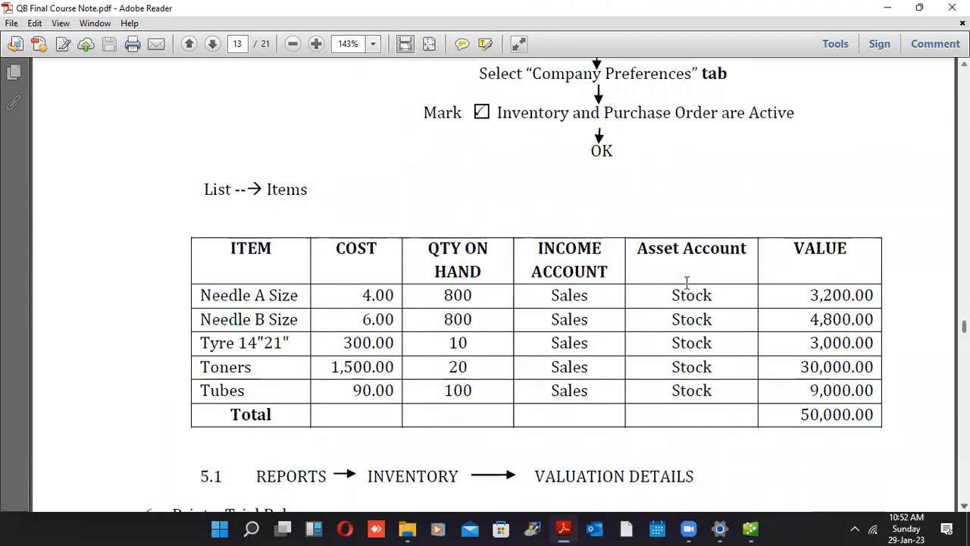
drag(220, 293, 874, 404)
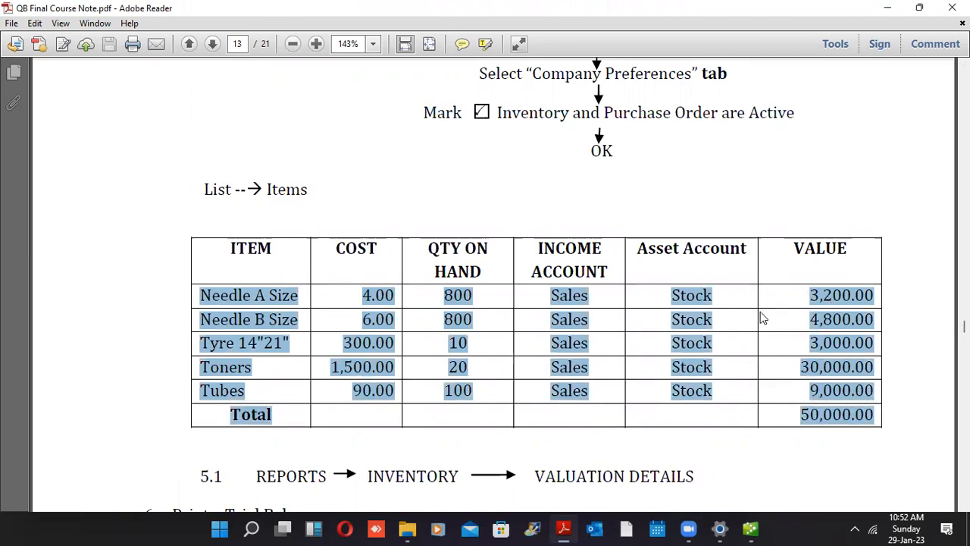
drag(801, 415, 825, 416)
drag(886, 411, 884, 409)
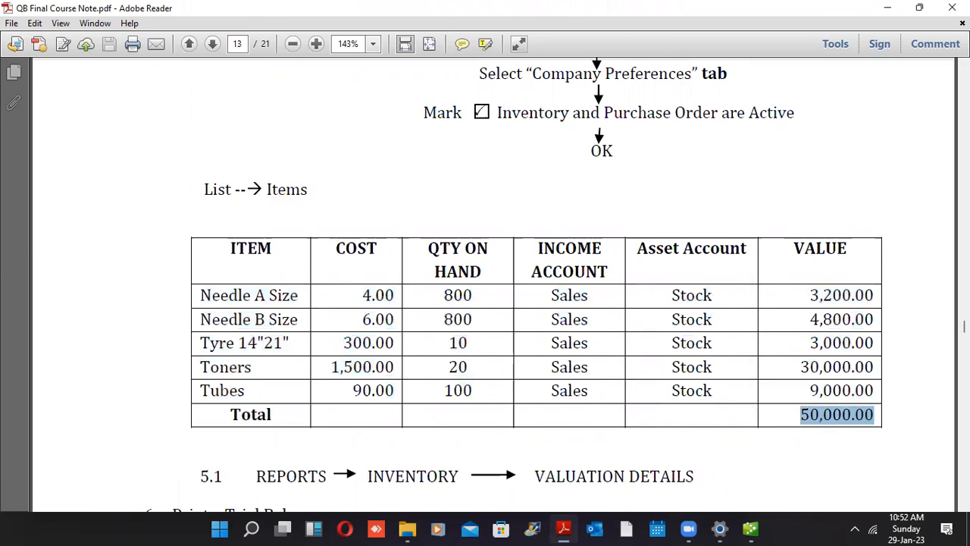
Mark the Stock and Trade Debtors 200,000.00 amounts, then return to QuickBooks
scroll(493, 280, up, 20)
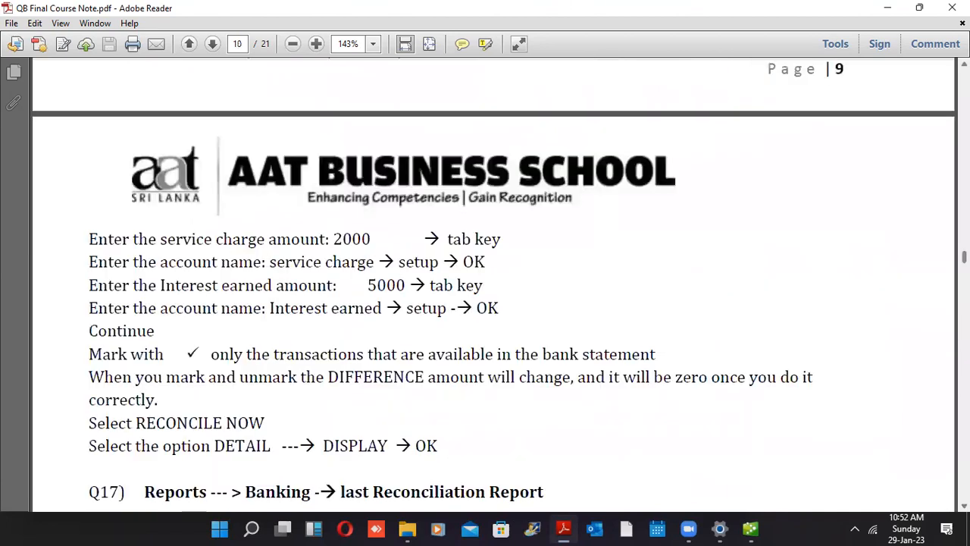
scroll(492, 280, down, 15)
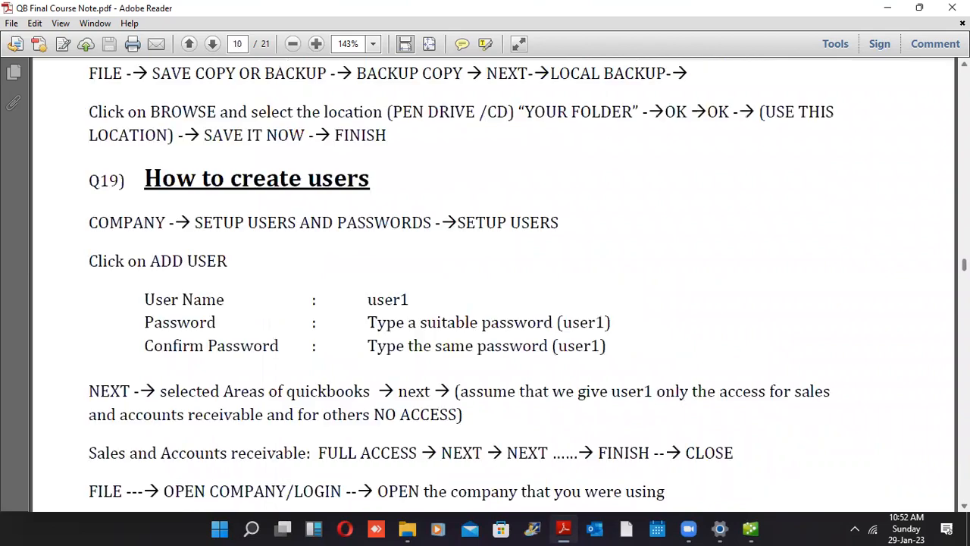
scroll(547, 284, down, 1)
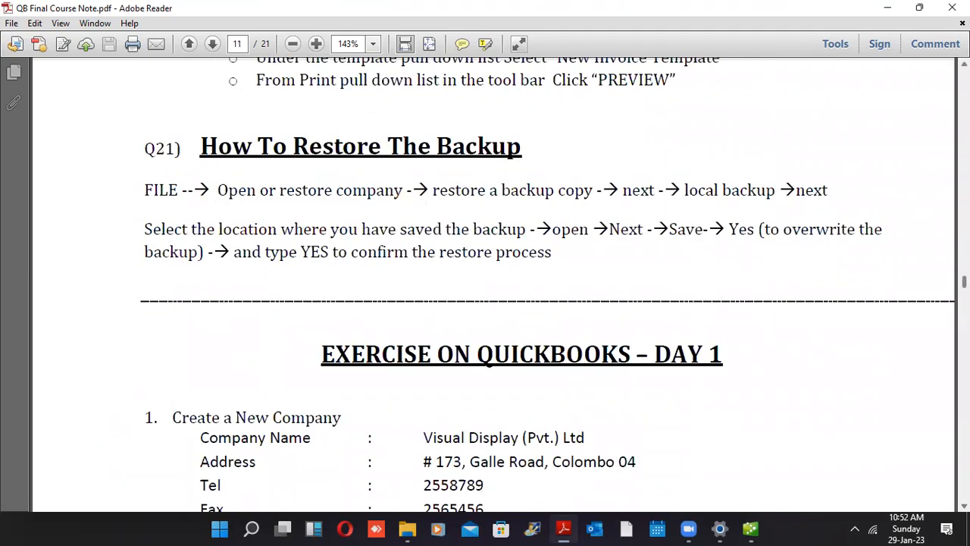
scroll(545, 285, down, 6)
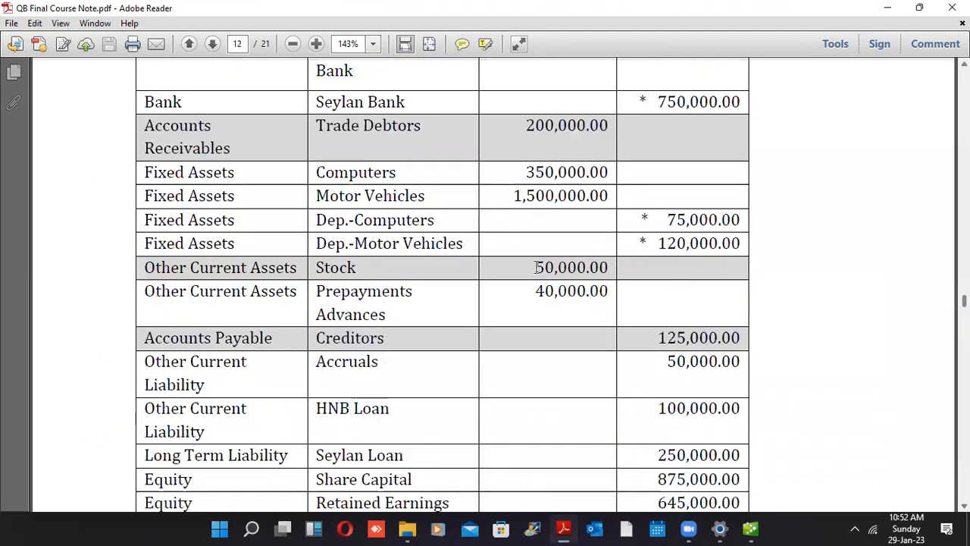
drag(602, 267, 535, 267)
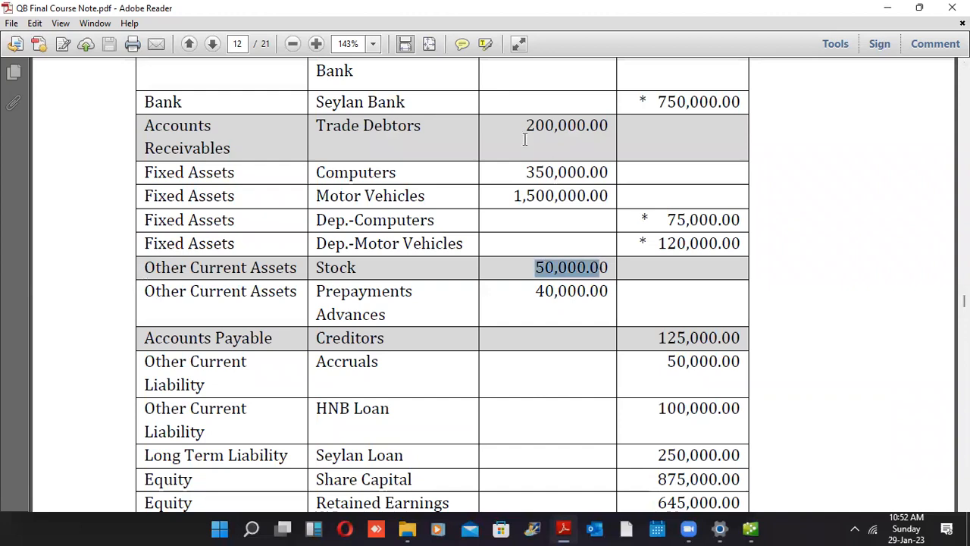
double_click(614, 122)
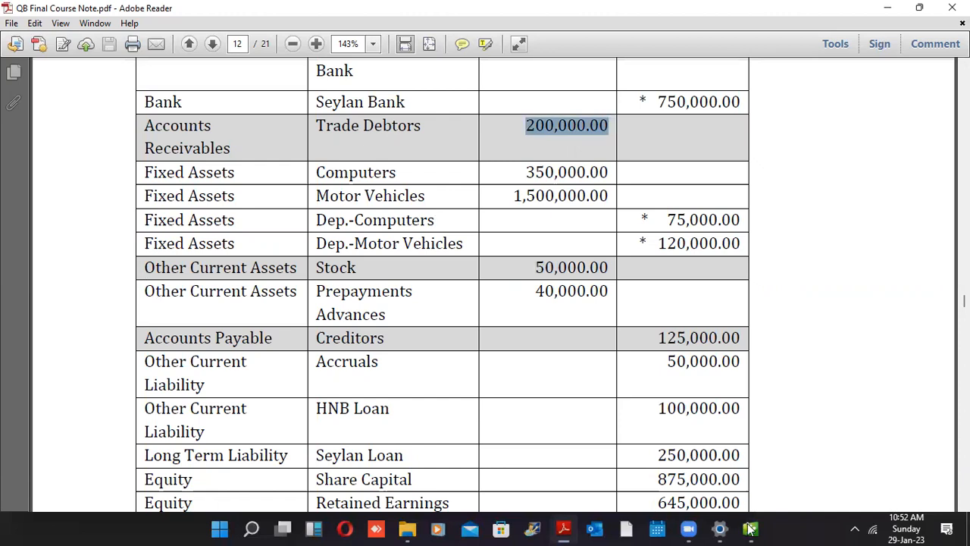
key(alt+Tab)
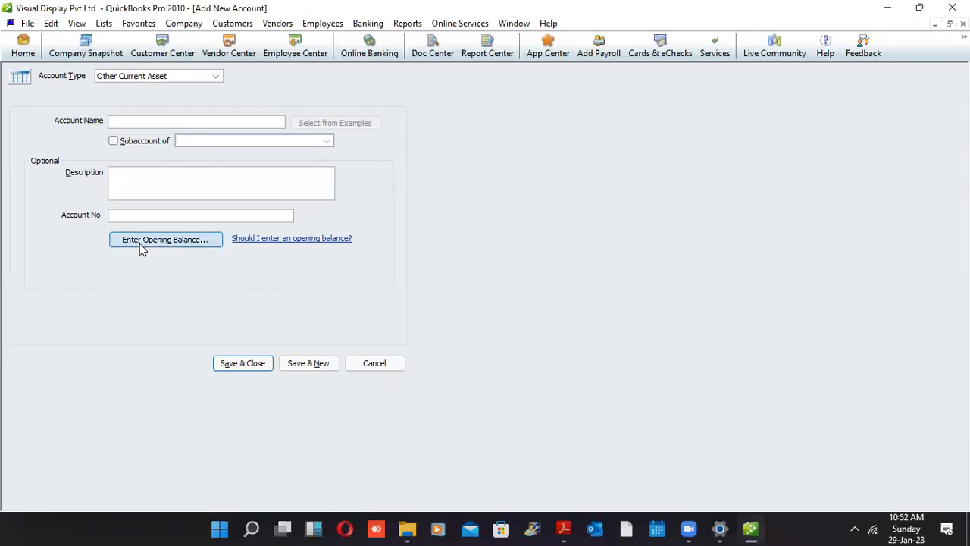
Enter 'Stock' as the Other Current Asset account name and Save & New
text(Stock)
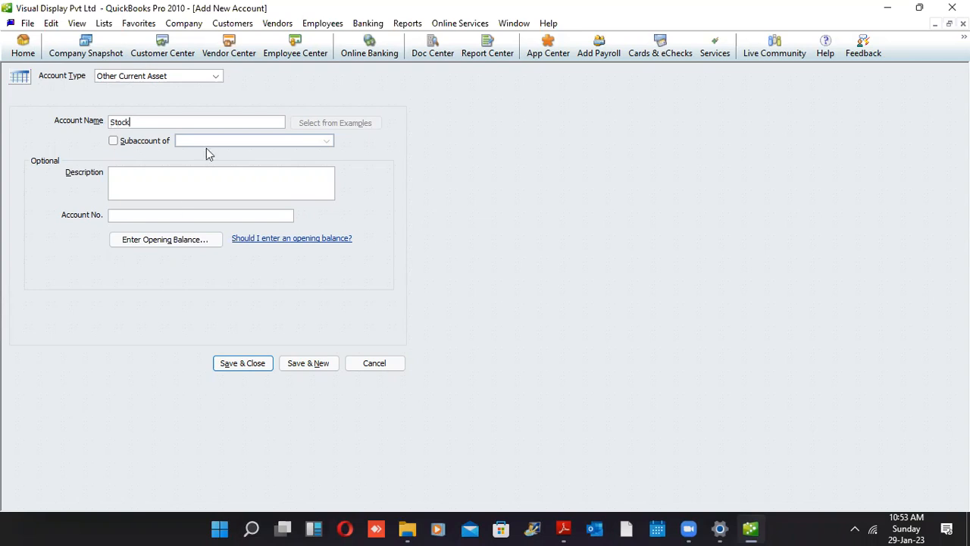
click(299, 368)
Name the account 'Prepayment Advances', give it a 40,000.00 opening balance dated 01-04-2022, and save it
text(Prepayment Advances)
click(123, 241)
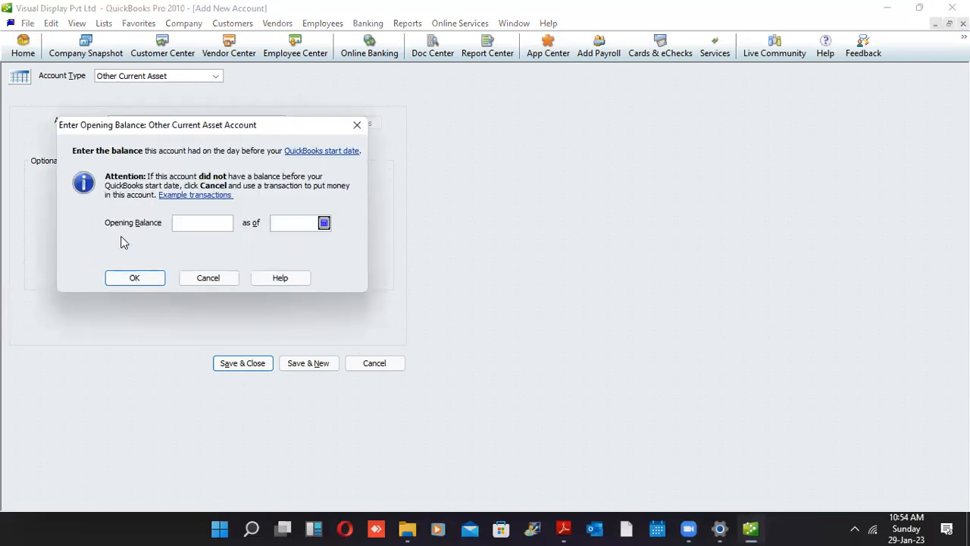
text(40000)
key(Tab)
text(010222)
key(BackSpace)
key(BackSpace)
key(BackSpace)
text(422)
click(139, 278)
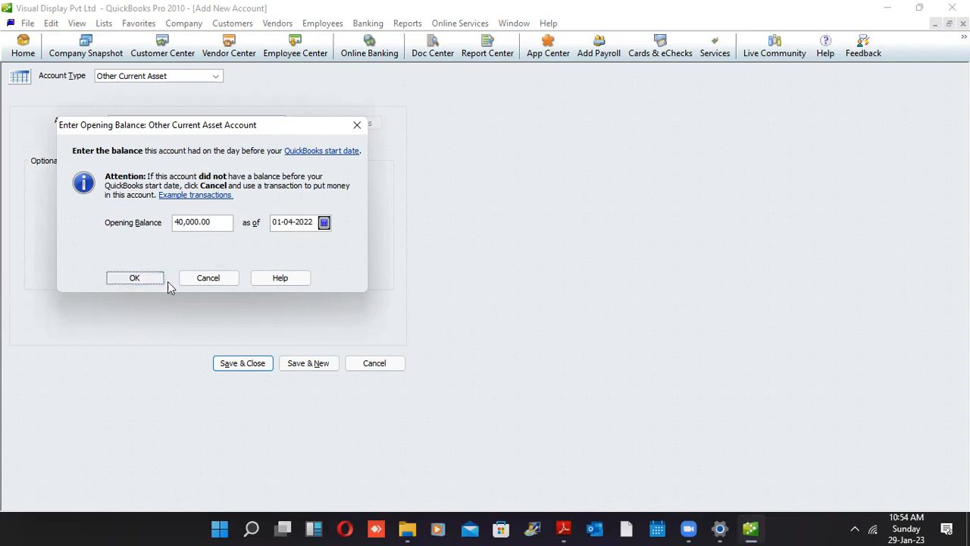
click(296, 364)
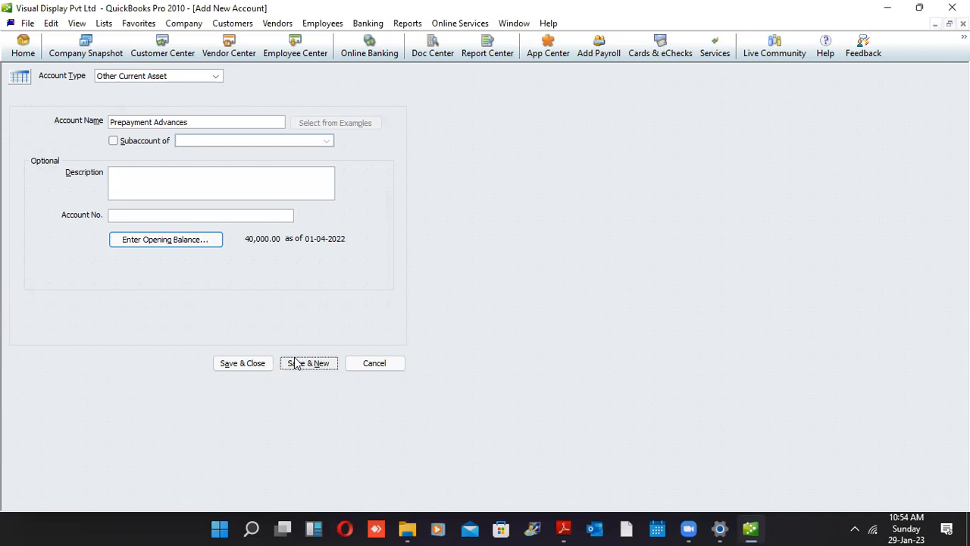
click(296, 363)
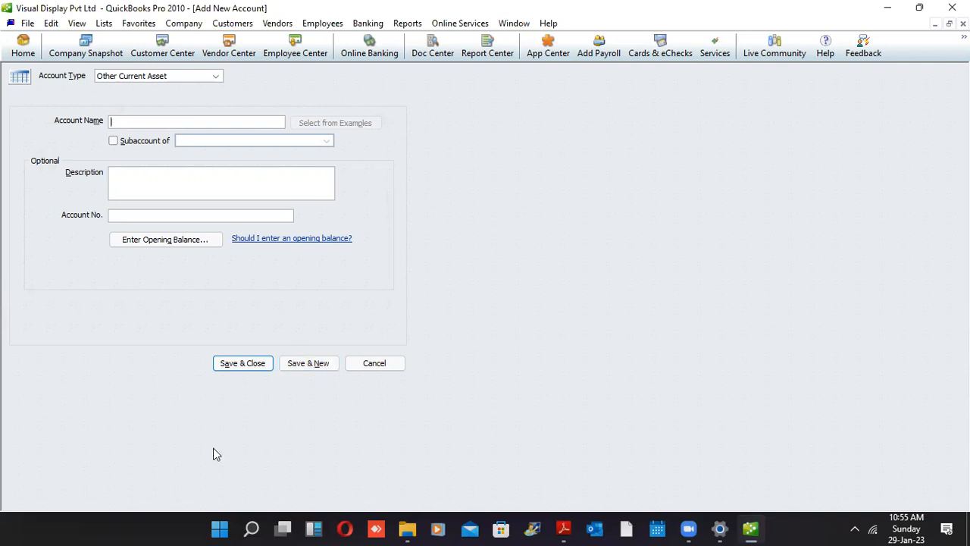
Create an Accounts Payable account named 'Creditors' and save it, starting a new account
click(215, 75)
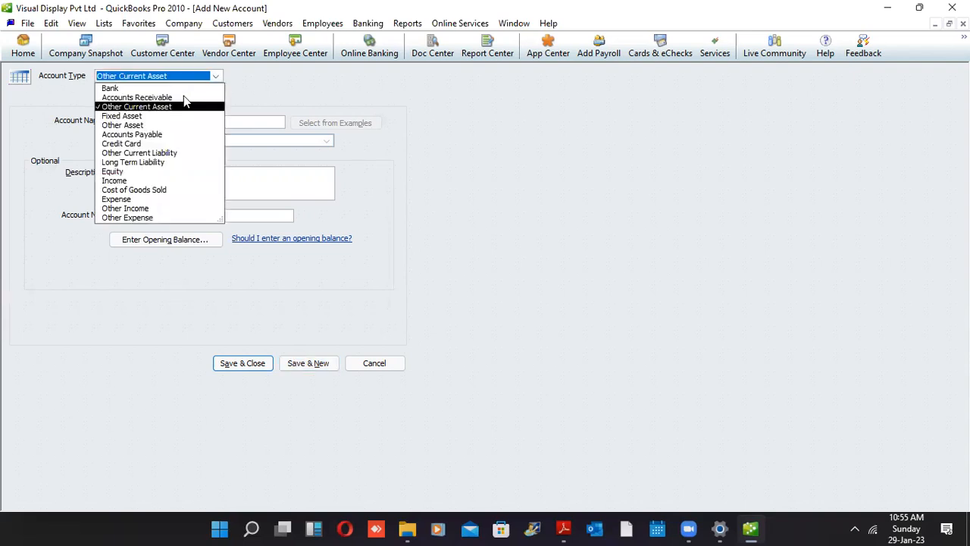
click(149, 135)
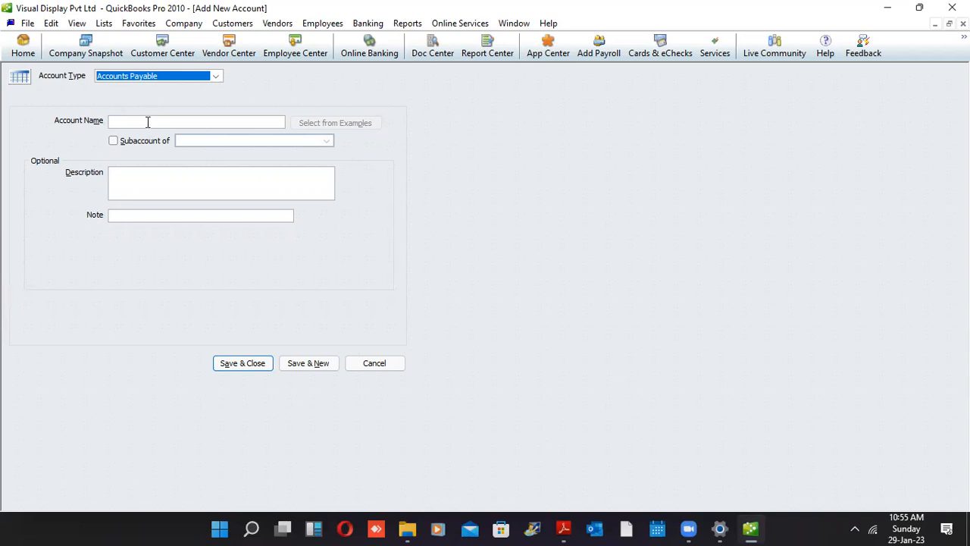
click(149, 120)
text(Crei)
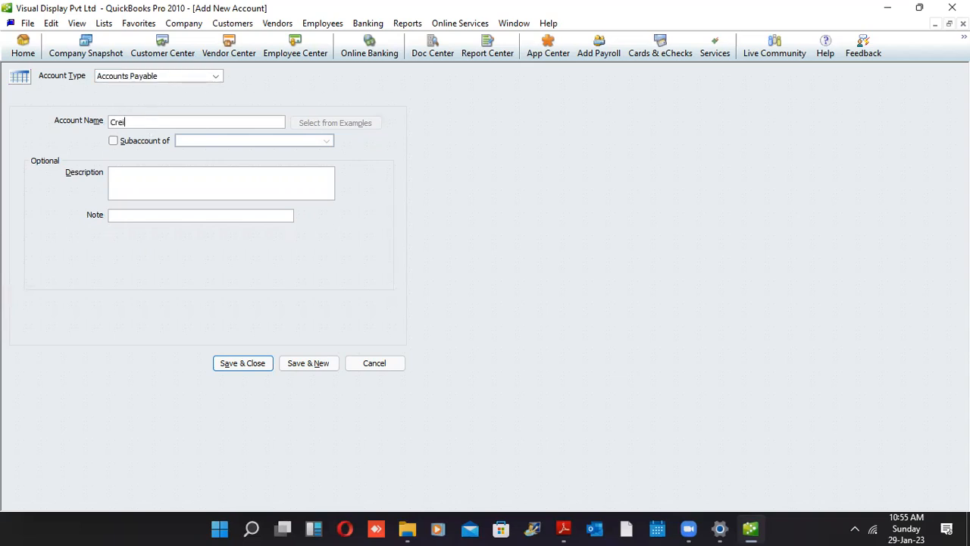
text(tors)
key(BackSpace)
key(BackSpace)
key(BackSpace)
key(BackSpace)
key(BackSpace)
text(ditors)
click(305, 365)
Add the Other Current Liability account 'Accruals' with a 50,000.00 opening balance as of 01-04-2022
click(215, 76)
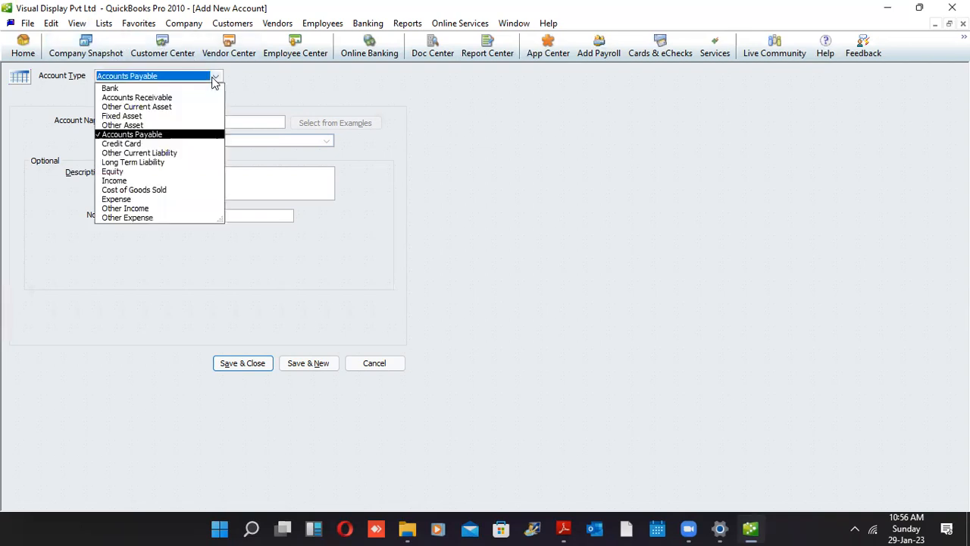
click(151, 154)
click(148, 124)
text(Accruals)
key(Tab)
key(Tab)
key(Tab)
key(Tab)
key(Tab)
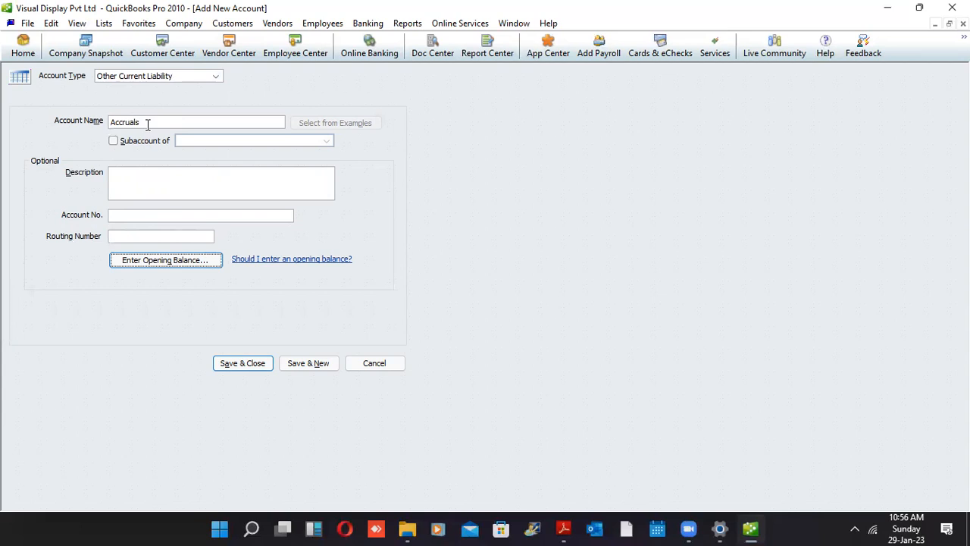
key(Return)
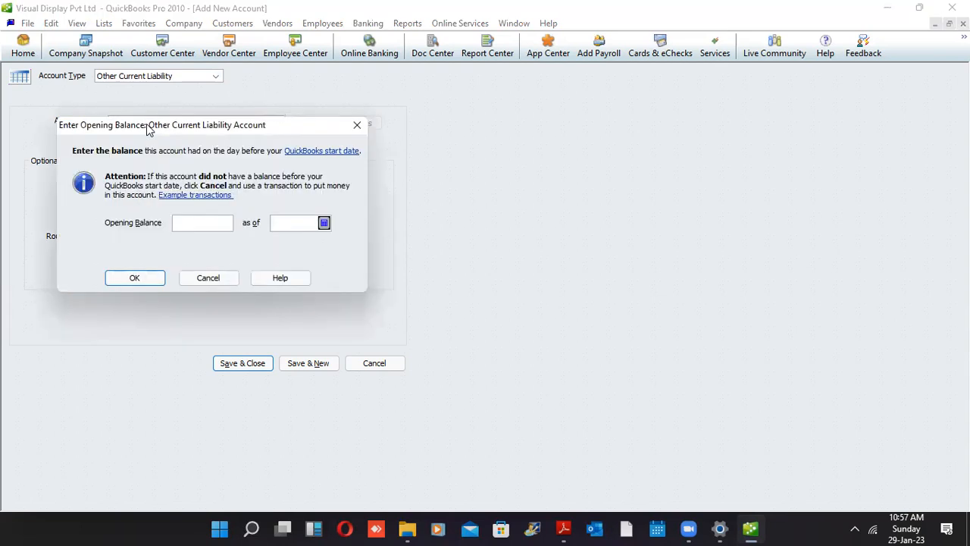
text(50000)
key(Tab)
text(010422)
click(110, 276)
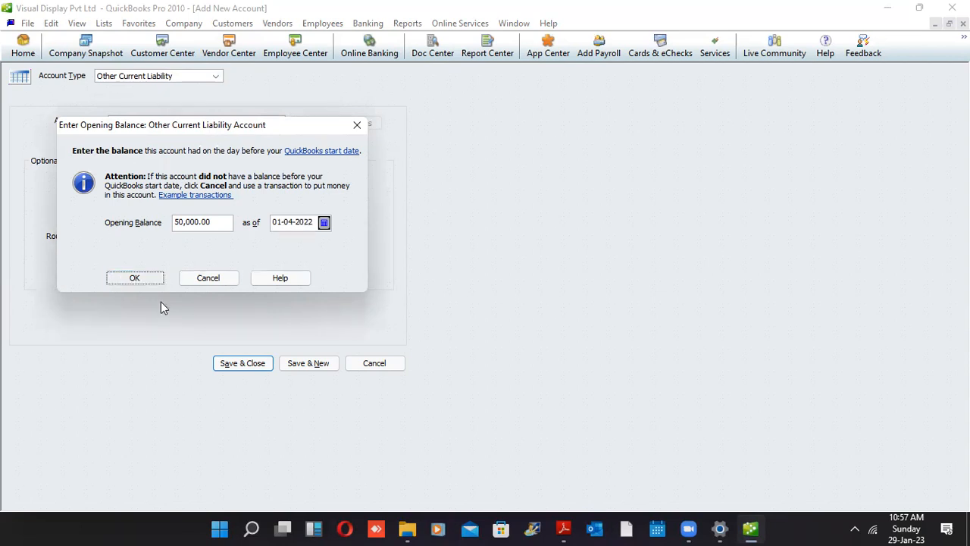
click(291, 366)
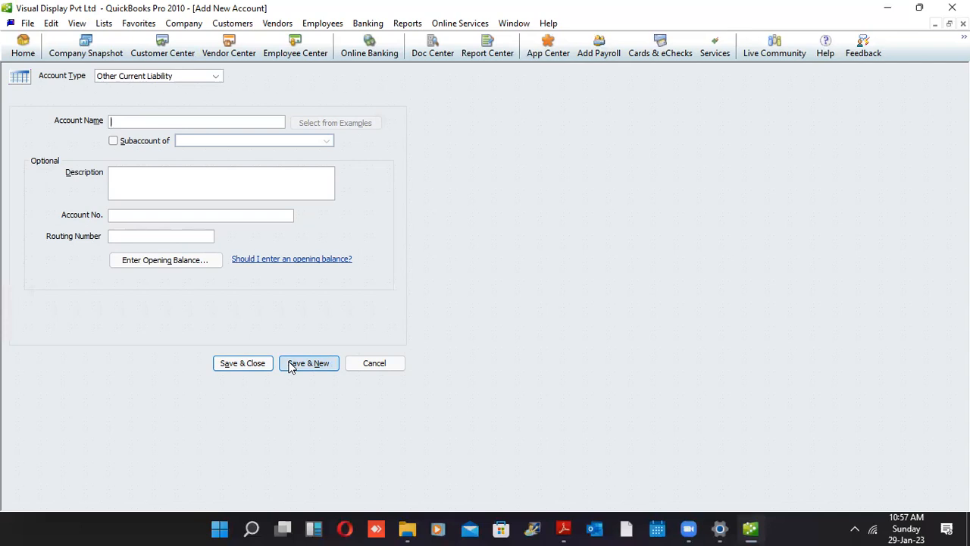
Add 'HNB Loan' with a 100,000.00 opening balance as of 01-04-2022 and save it
text(HNB Loan)
key(Tab)
key(Tab)
key(Tab)
key(Tab)
key(Tab)
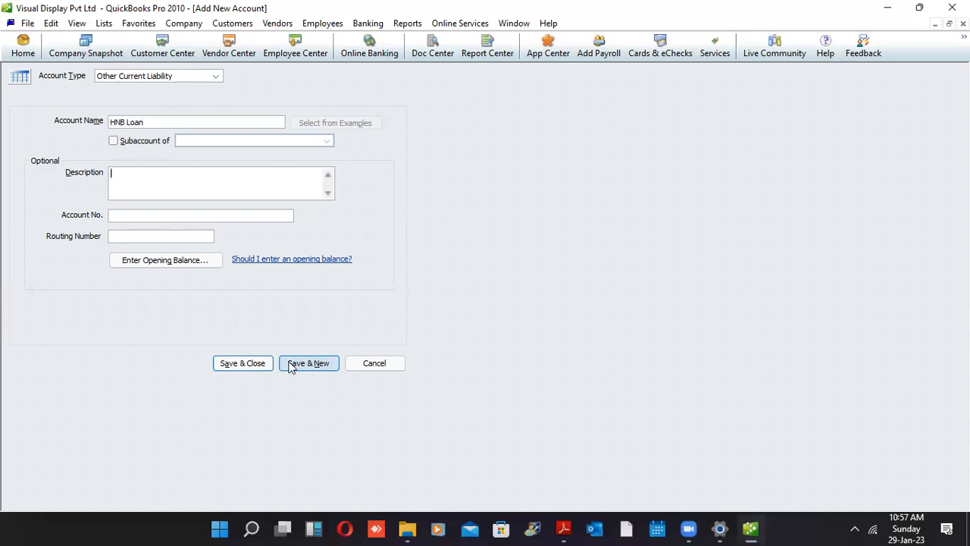
key(Return)
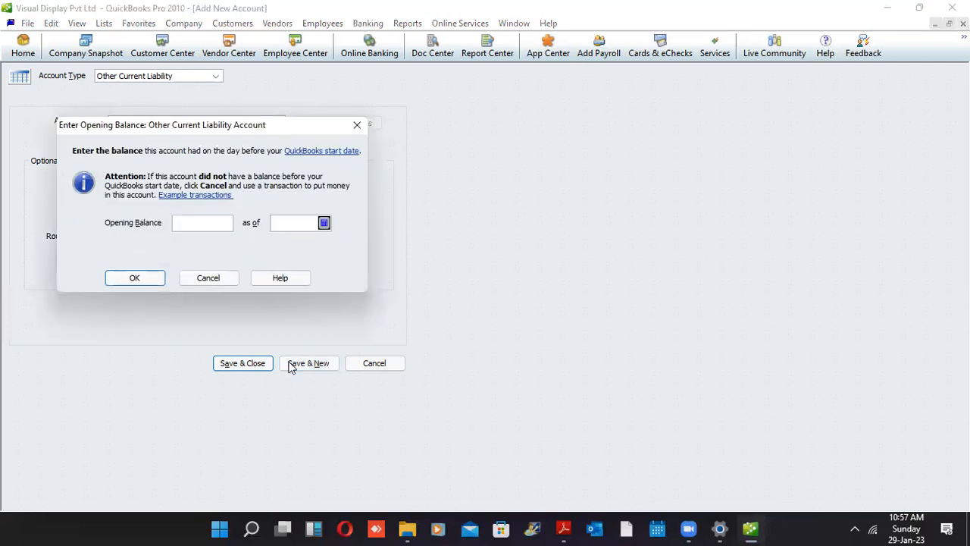
text(100,000)
key(Tab)
text(010422)
click(148, 286)
click(325, 363)
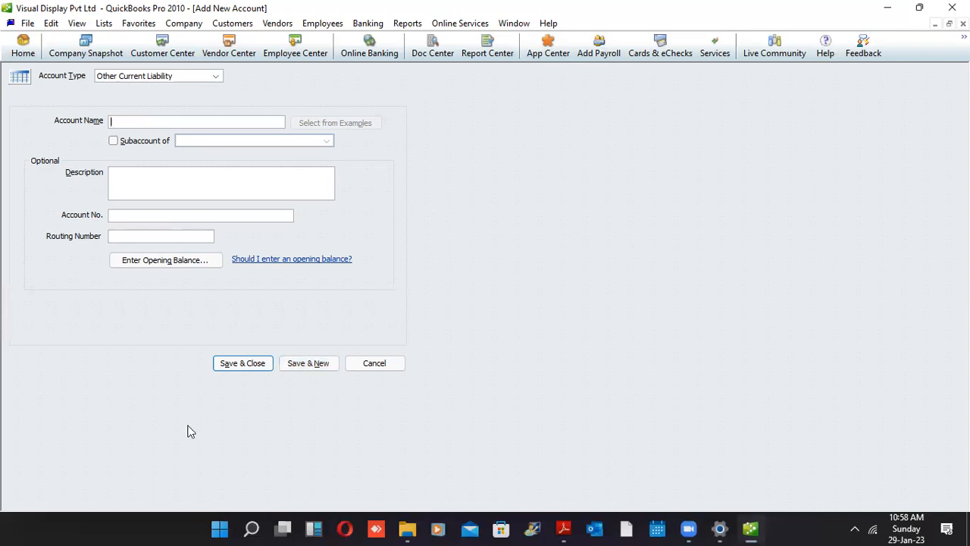
Set the new account type to Long Term Liability and name it 'Seylan Loan'
click(216, 78)
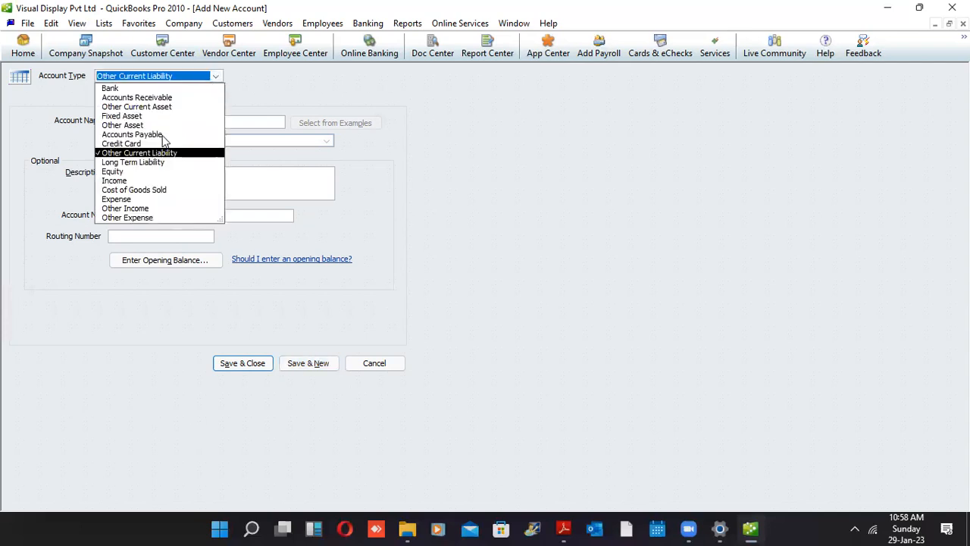
click(146, 163)
click(147, 121)
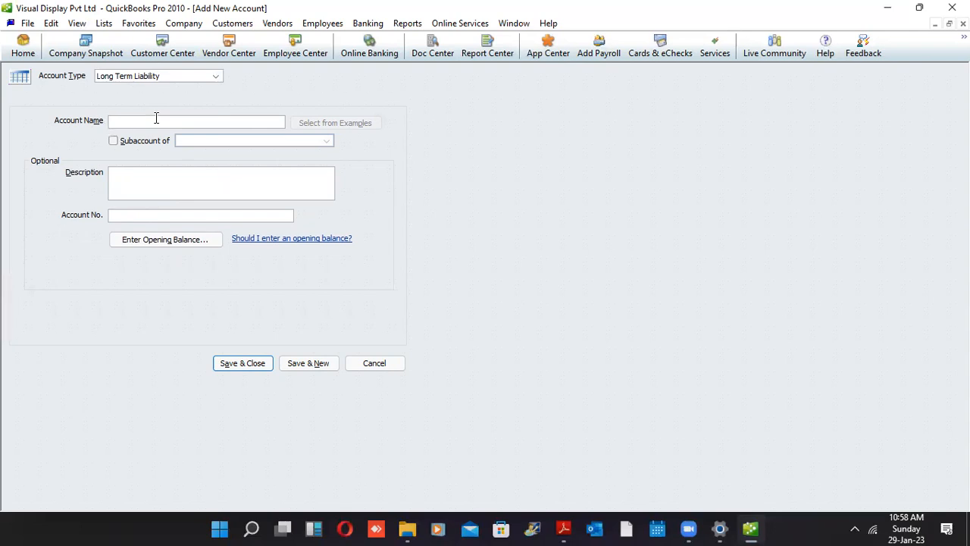
text(Seyln)
key(BackSpace)
key(BackSpace)
key(BackSpace)
text(lan Loan)
Give Seylan Loan a 250,000.00 opening balance as of 01-04-2022 and save it
key(Tab)
key(Tab)
key(Tab)
key(Tab)
key(Return)
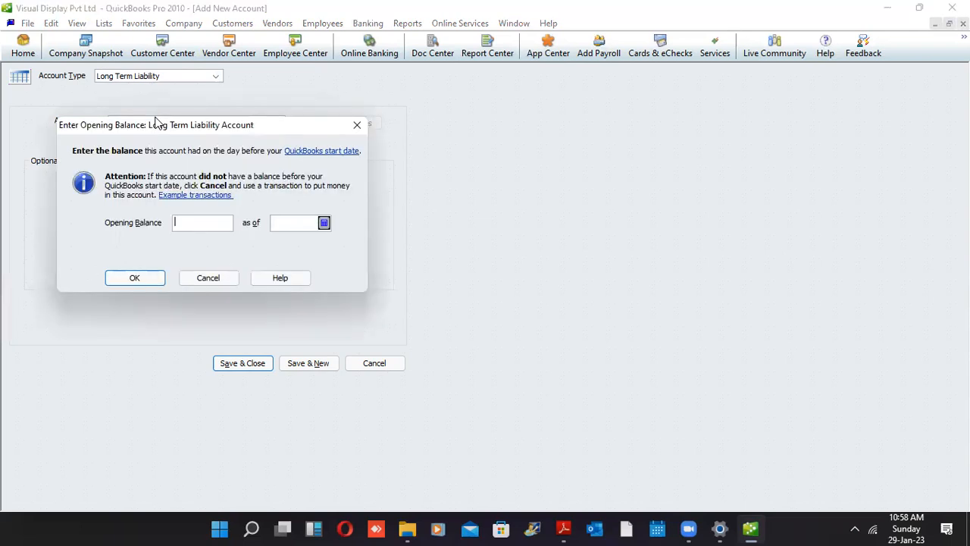
text(1)
text(250000)
key(Tab)
text(01042)
key(BackSpace)
text(22)
click(151, 283)
click(292, 367)
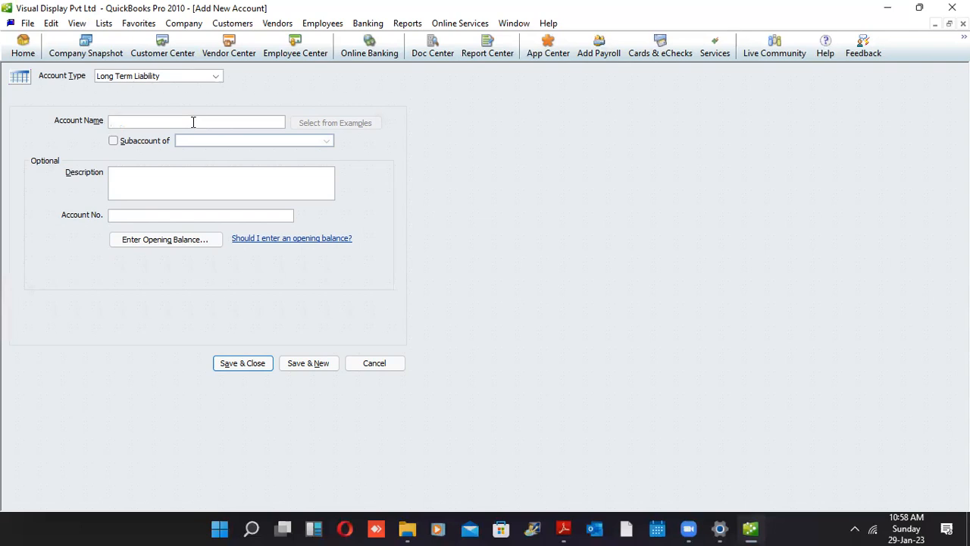
Set the new account type to Equity and name it 'Share Capital'
click(214, 77)
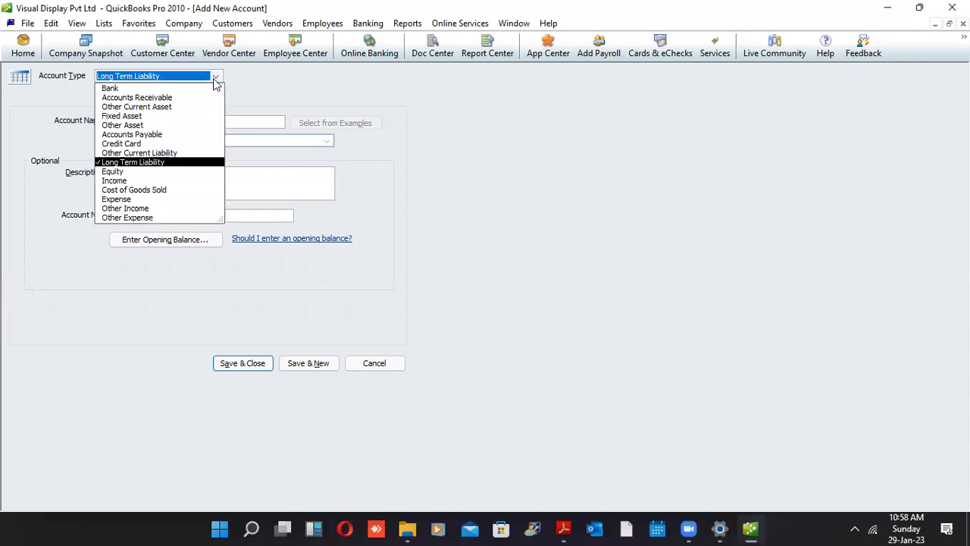
click(146, 171)
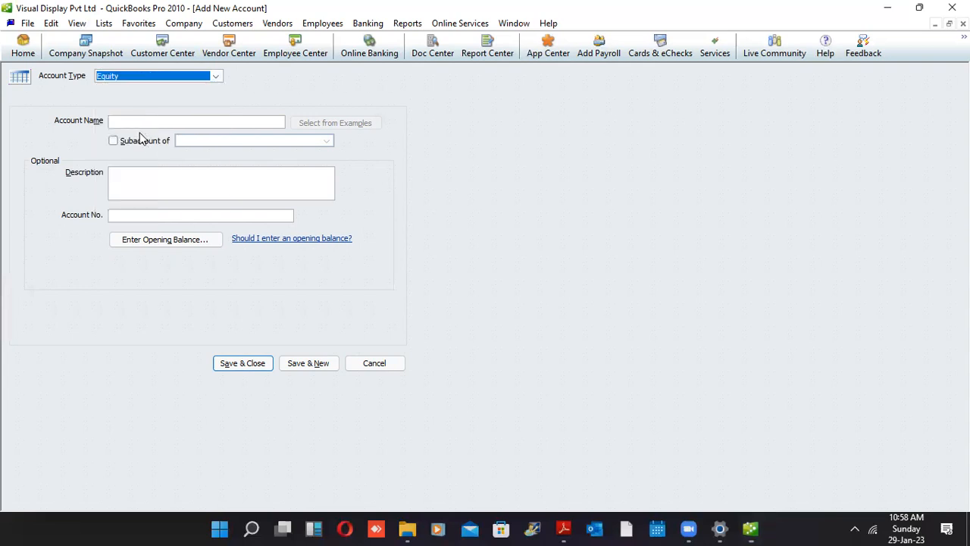
click(140, 121)
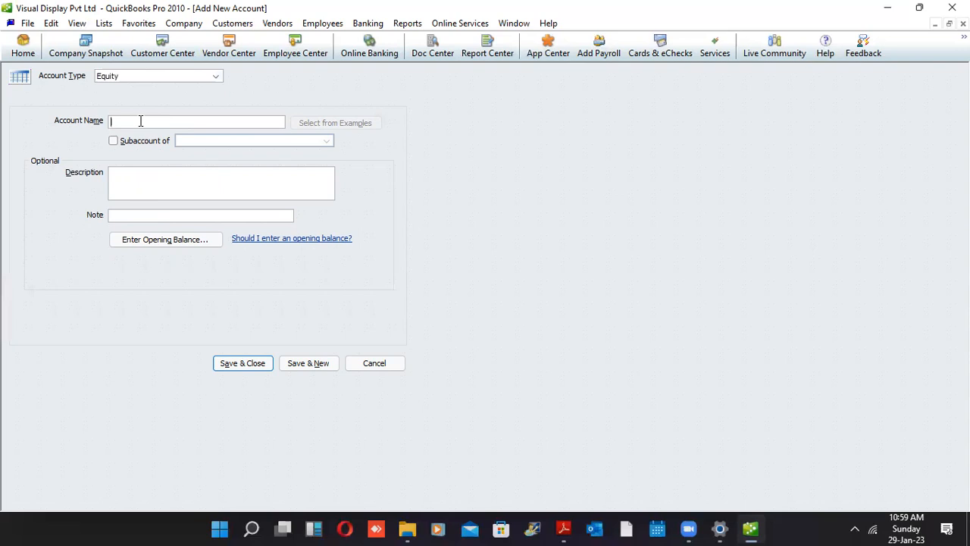
text(Share CA)
key(BackSpace)
text(apital)
Enter the 875,000 opening balance and its as-of date for Share Capital
click(147, 247)
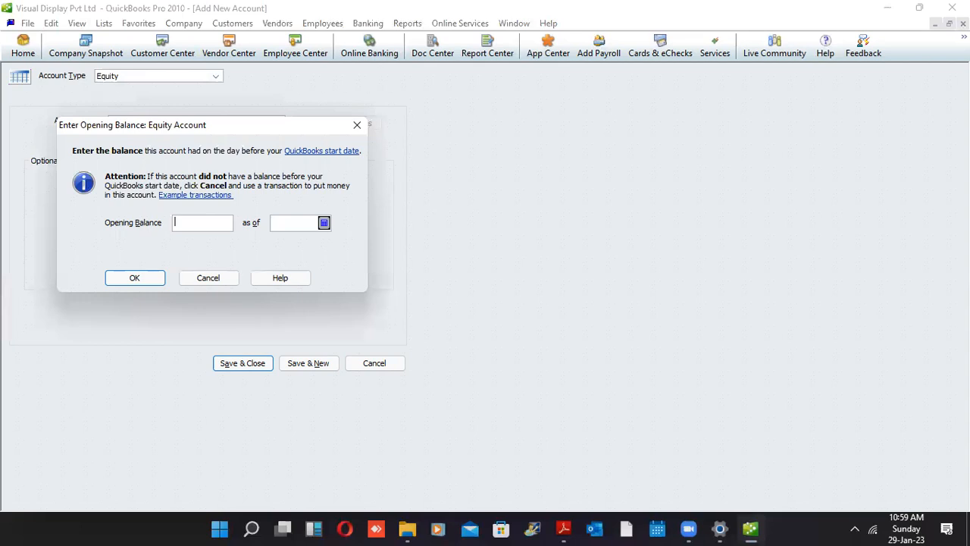
text(876)
key(Tab)
text(0104)
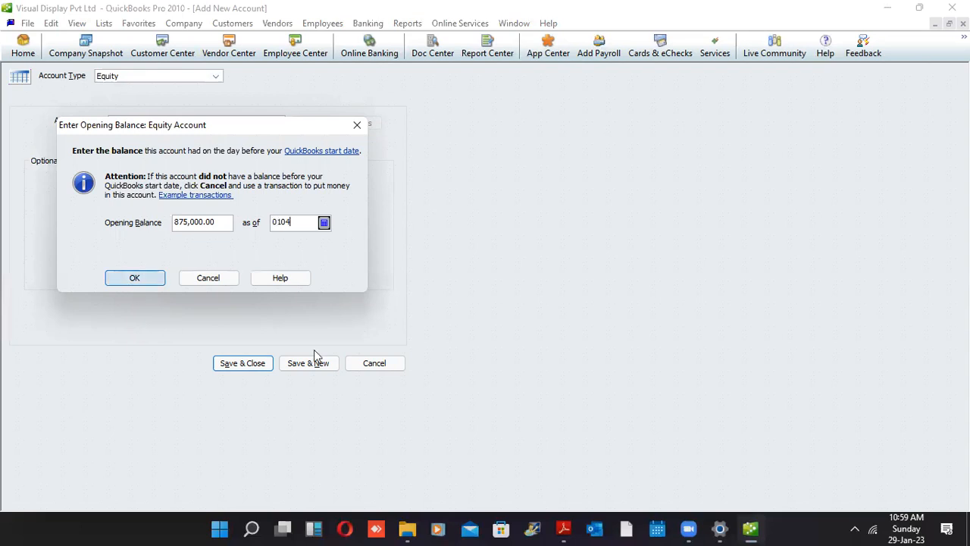
key(Return)
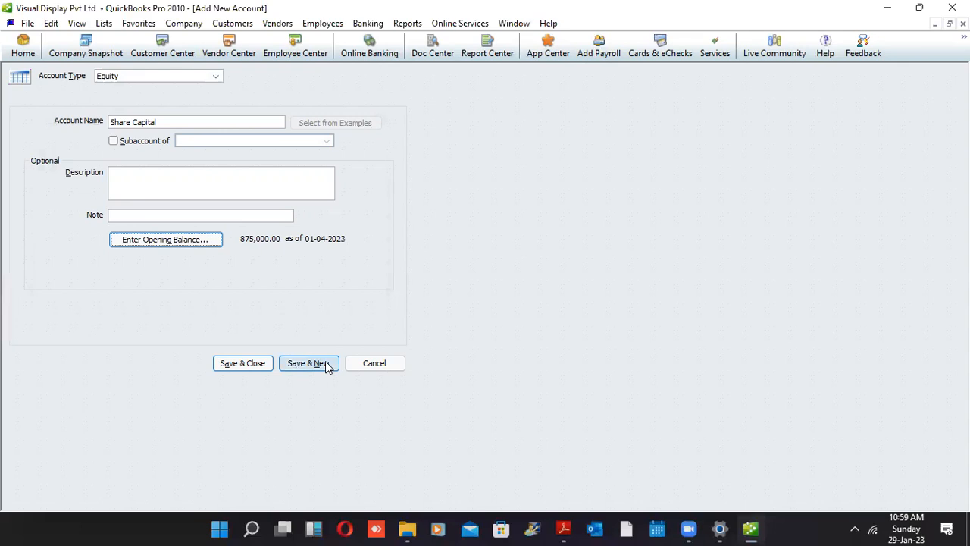
Decline the future-date warning, correct the date to 01-04-2022, and save and close Share Capital
click(326, 365)
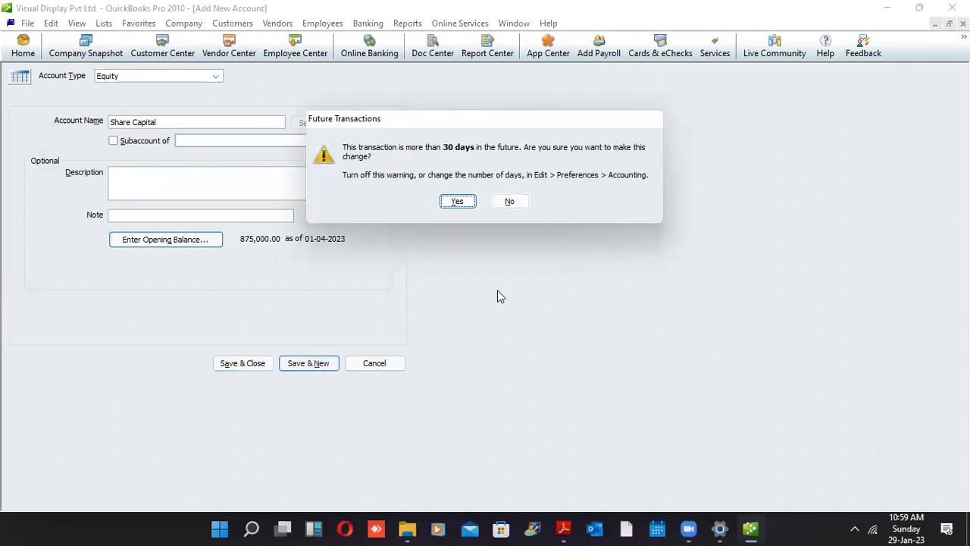
click(510, 202)
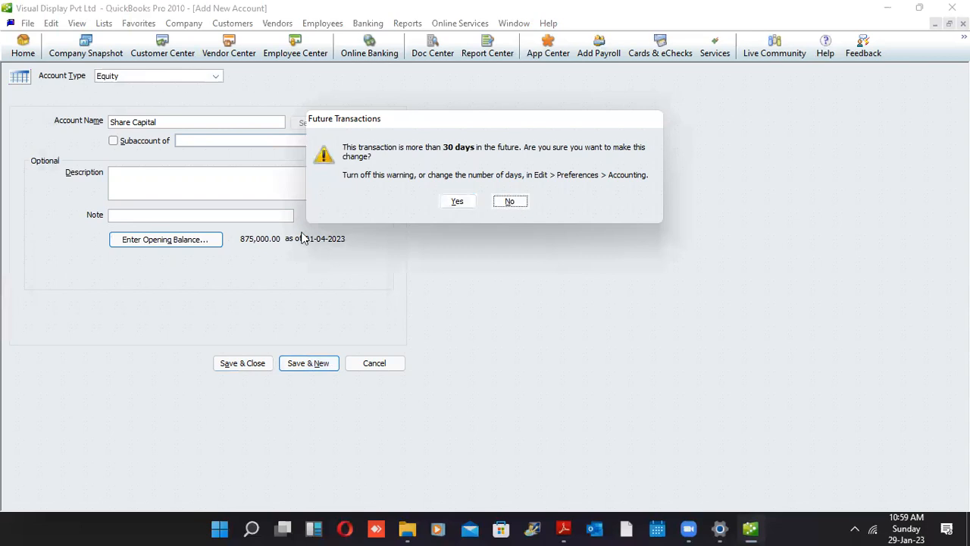
click(202, 241)
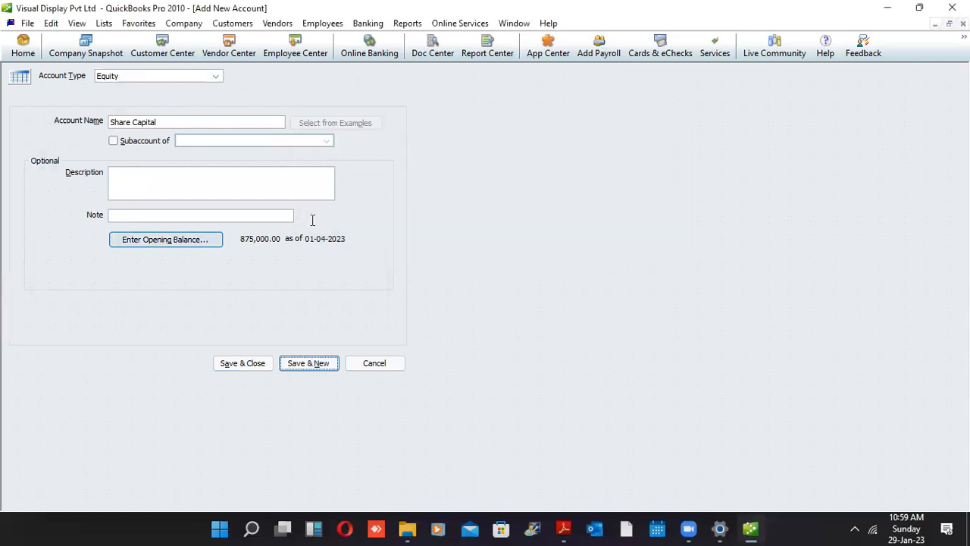
click(313, 221)
key(BackSpace)
text(2022)
click(148, 279)
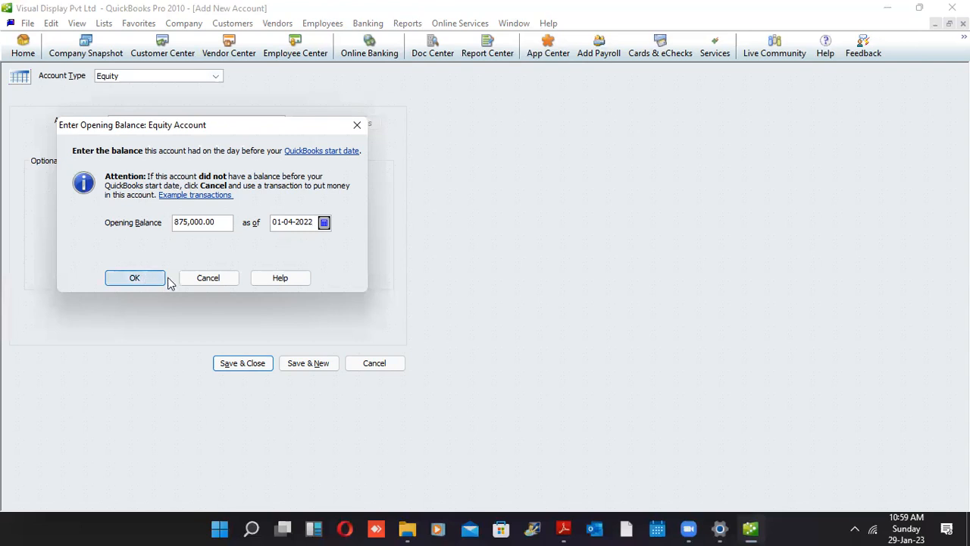
click(257, 359)
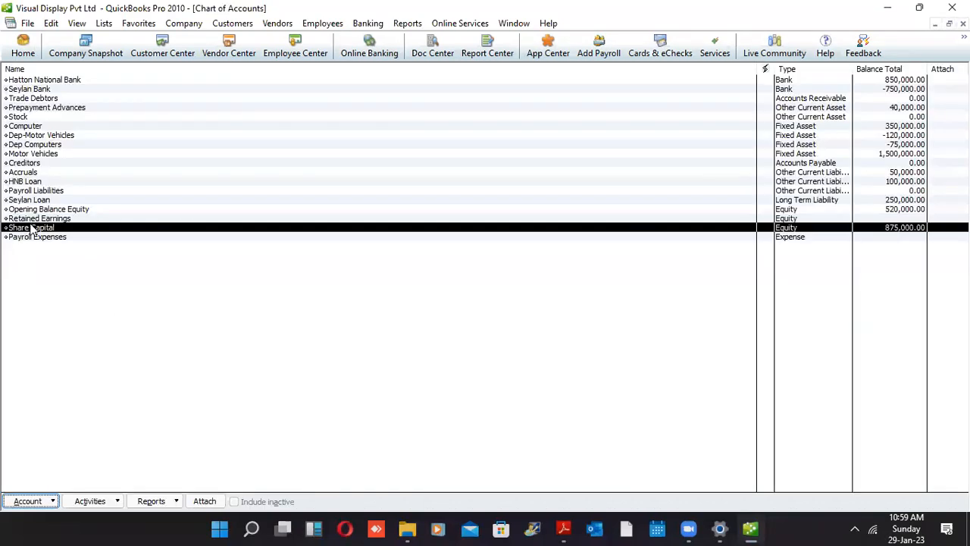
Select Retained Earnings in the Chart of Accounts and open the Account menu
key(Up)
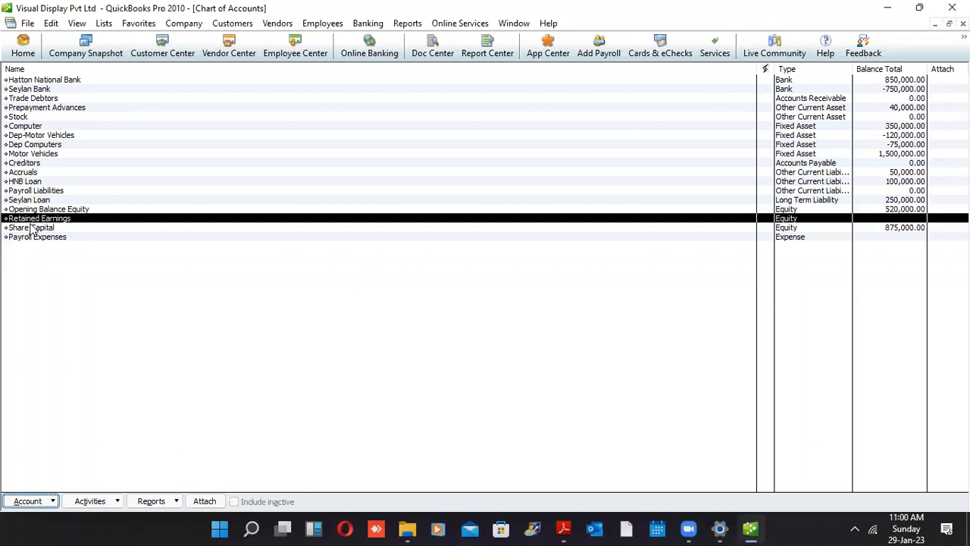
key(alt+a)
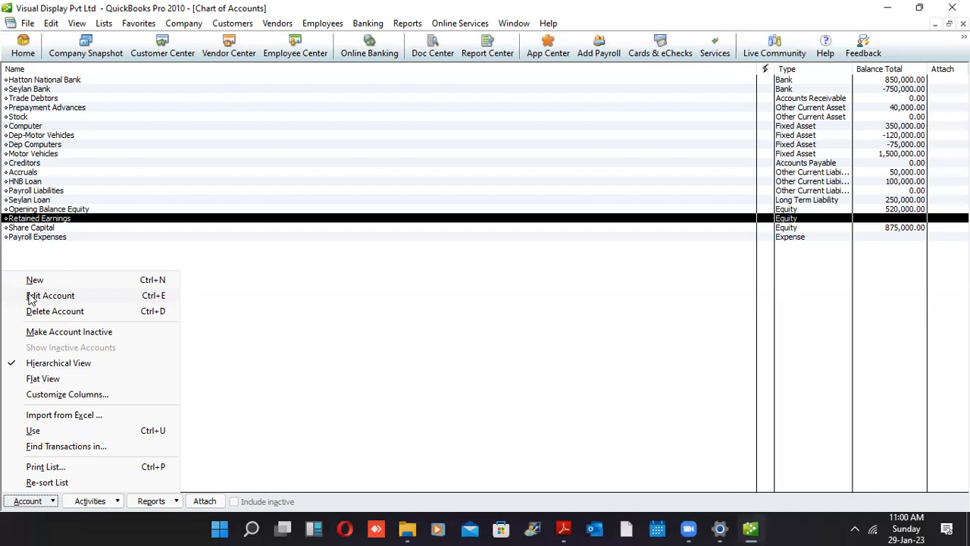
Edit Retained Earnings to give it a 645,000.00 opening balance dated 01-04-2022 and save
click(30, 296)
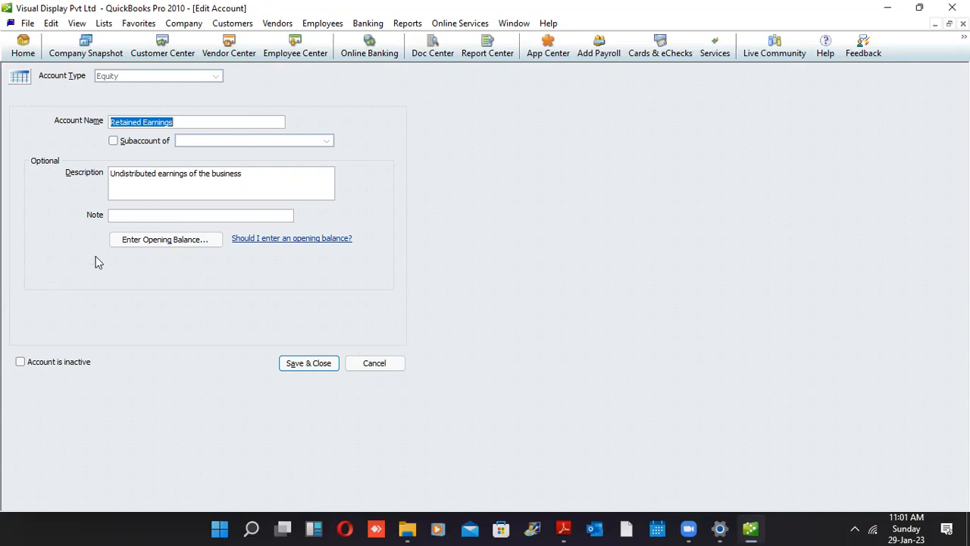
click(135, 240)
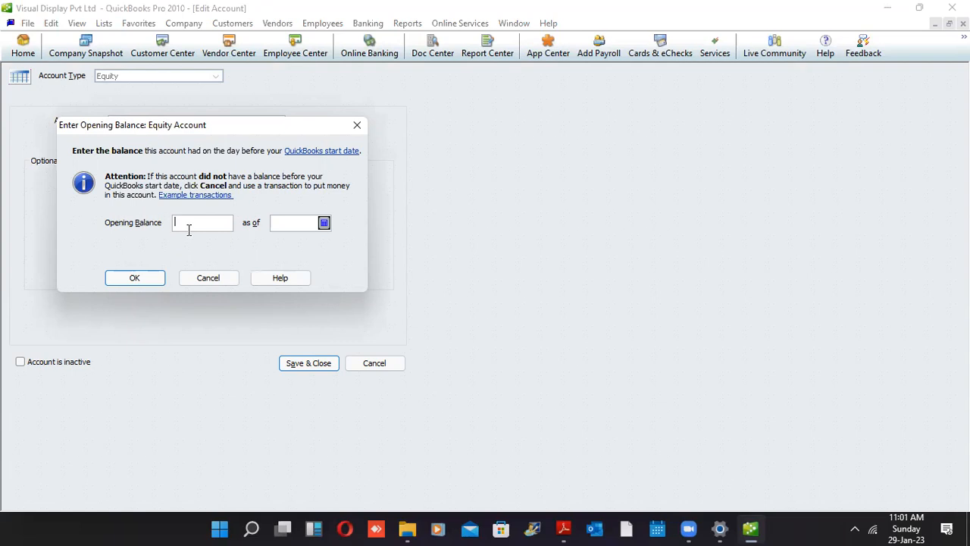
text(645000)
key(Tab)
text(01-0)
text(4-202)
text(2)
click(144, 278)
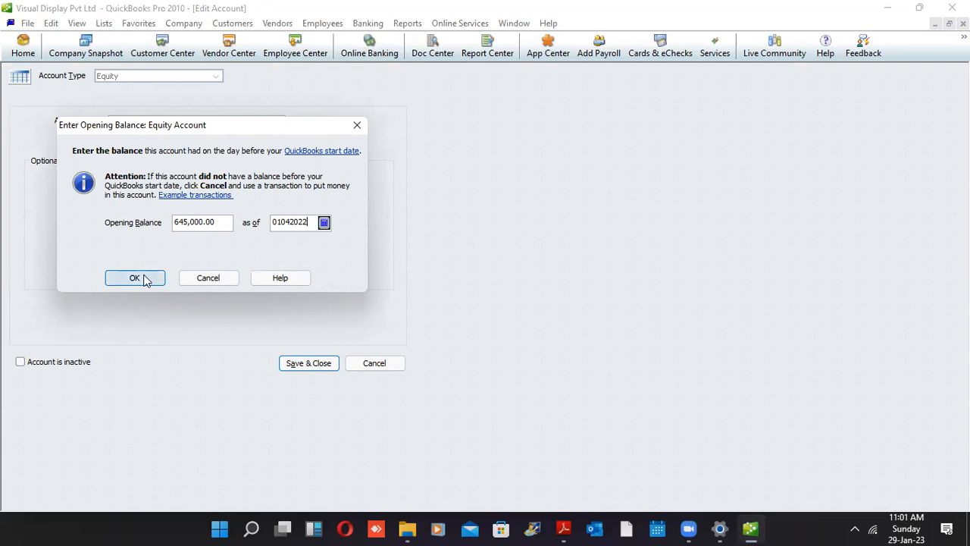
click(144, 278)
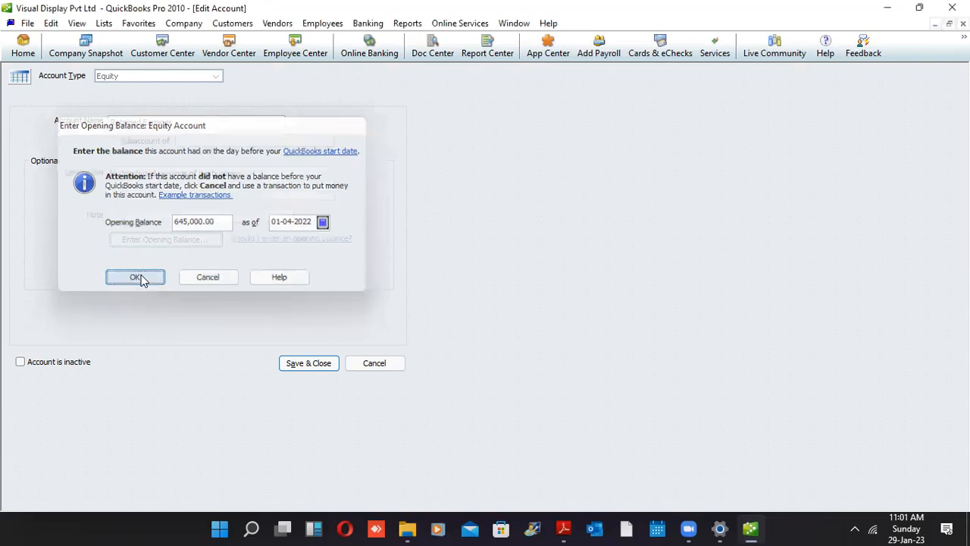
click(307, 363)
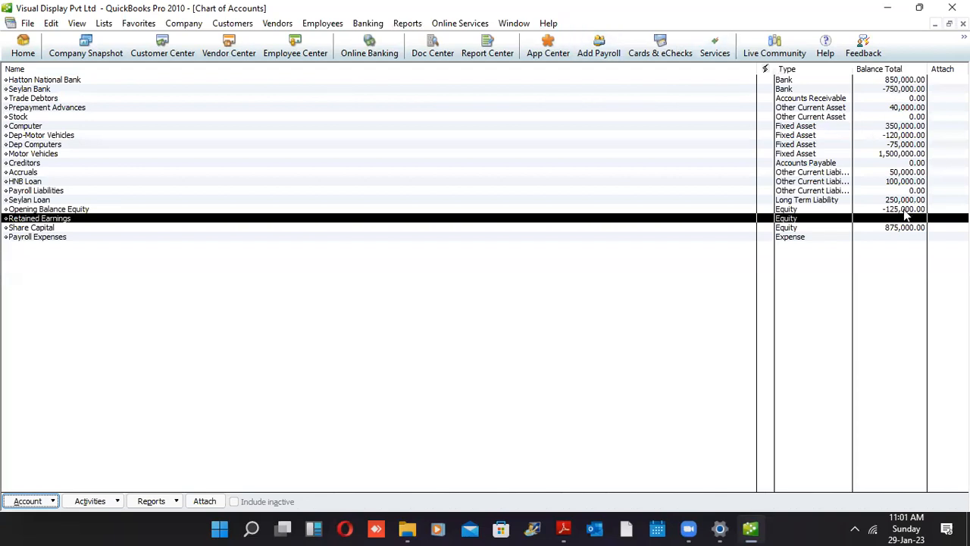
Check Opening Balance Equity, Retained Earnings and Dep-Motor Vehicles, then open Reports > Accountant & Taxes
click(900, 211)
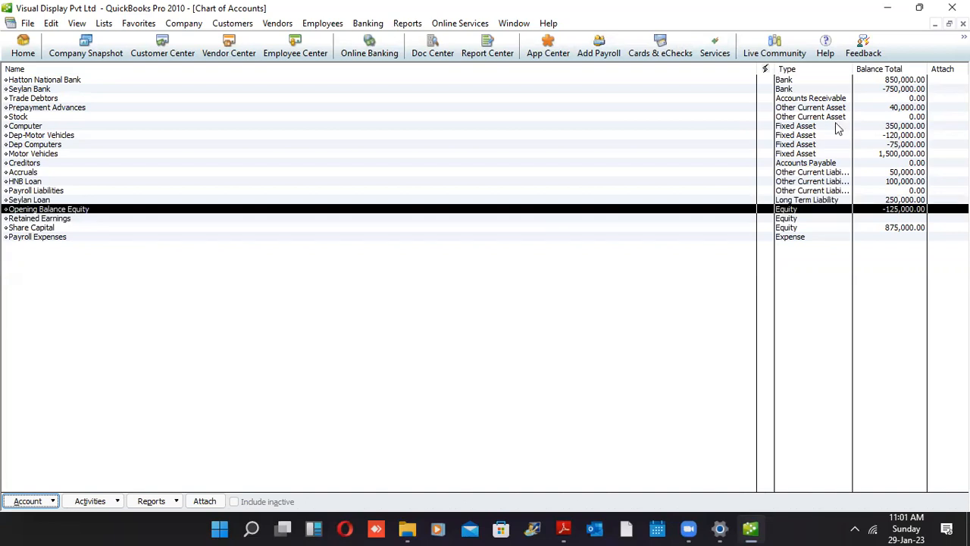
click(891, 218)
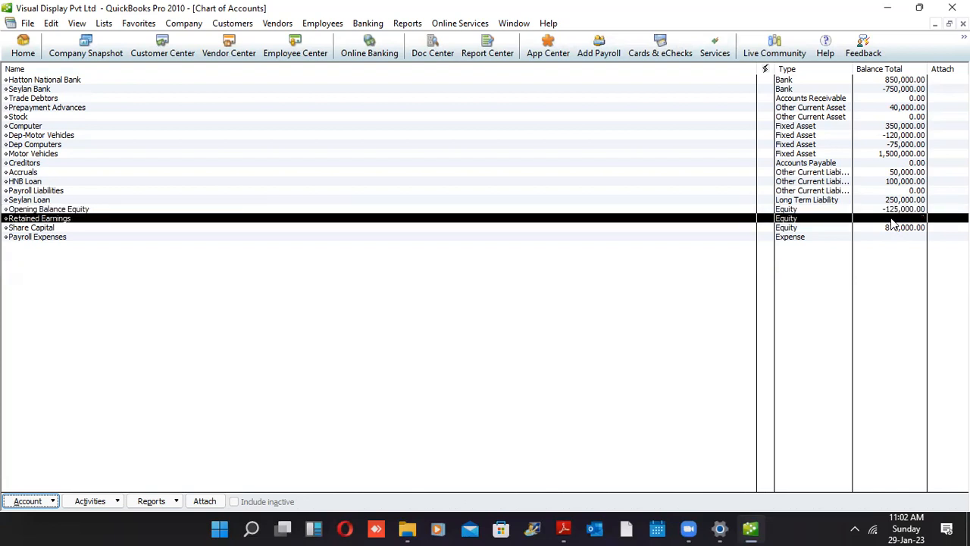
click(882, 138)
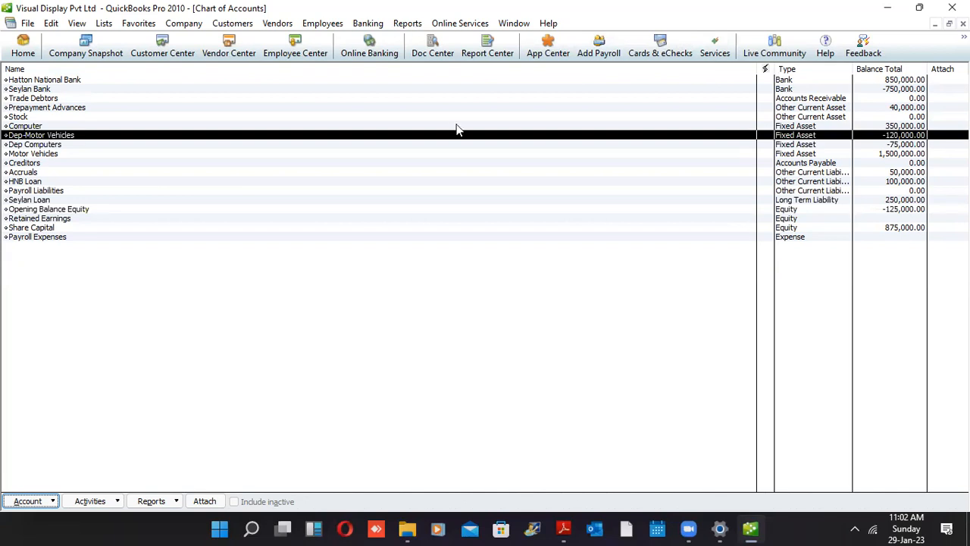
click(443, 212)
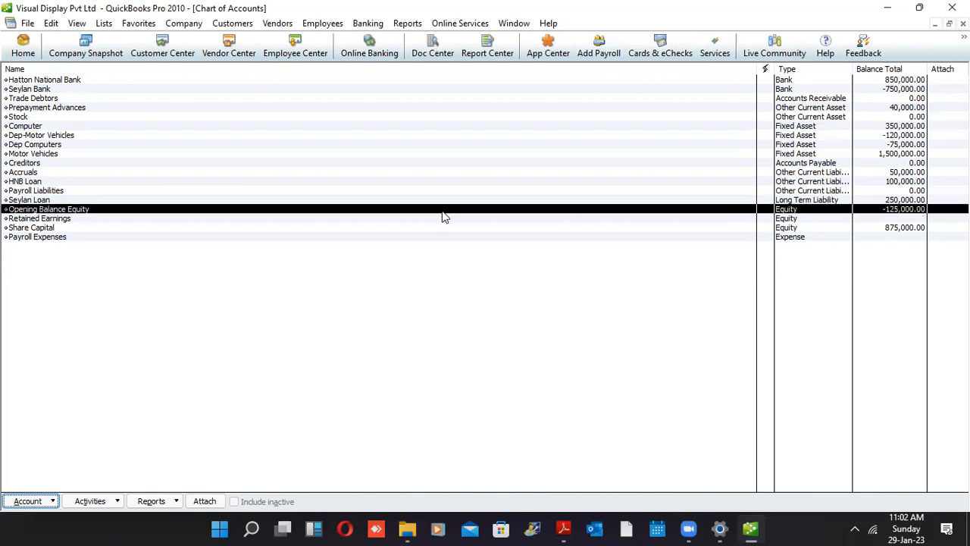
click(414, 29)
mouse_move(471, 221)
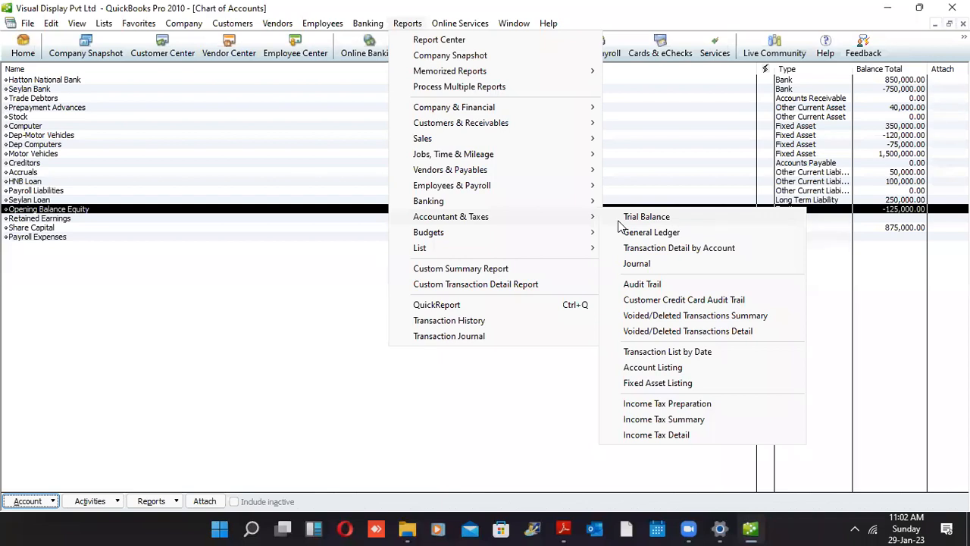
Open the Trial Balance report from Accountant & Taxes
click(656, 215)
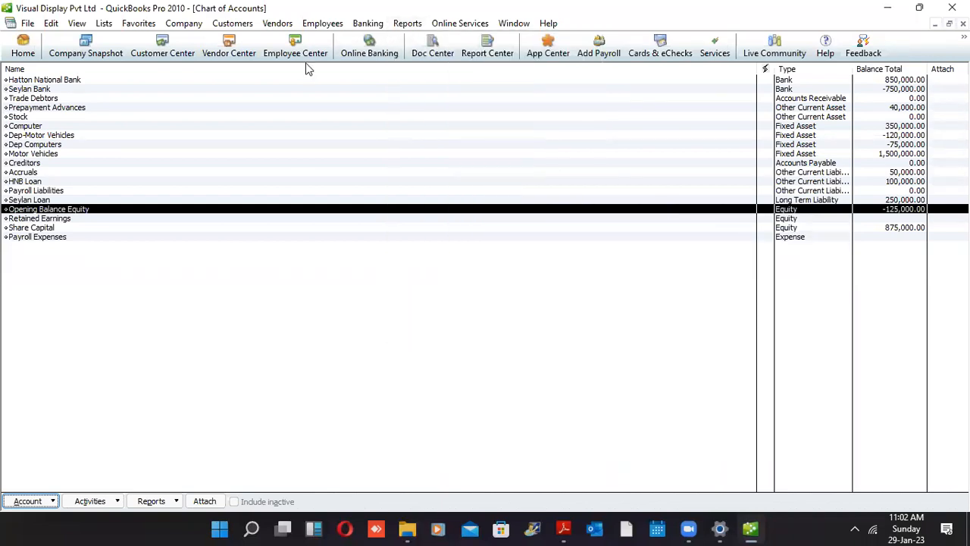
click(407, 24)
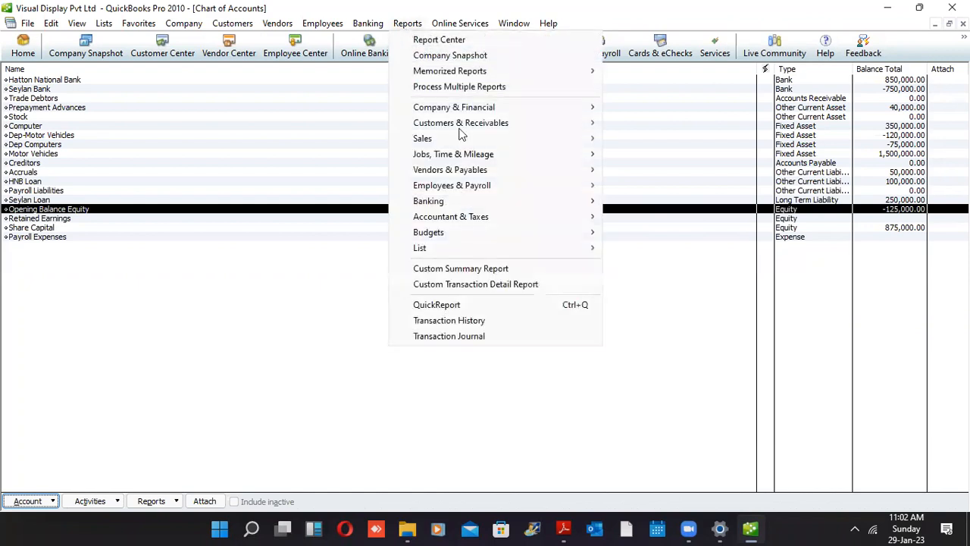
click(620, 222)
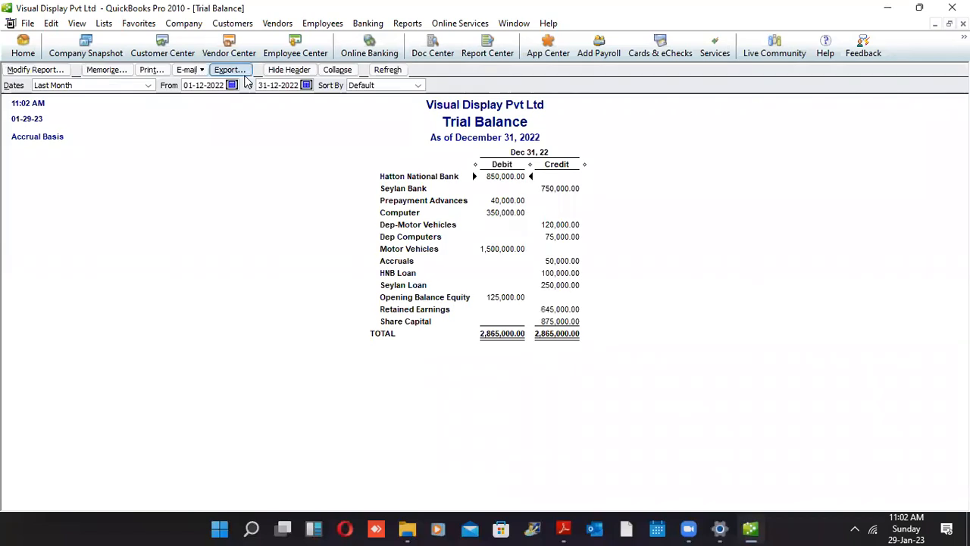
Set the Trial Balance end date to 1 April 2022 using the calendar
click(306, 86)
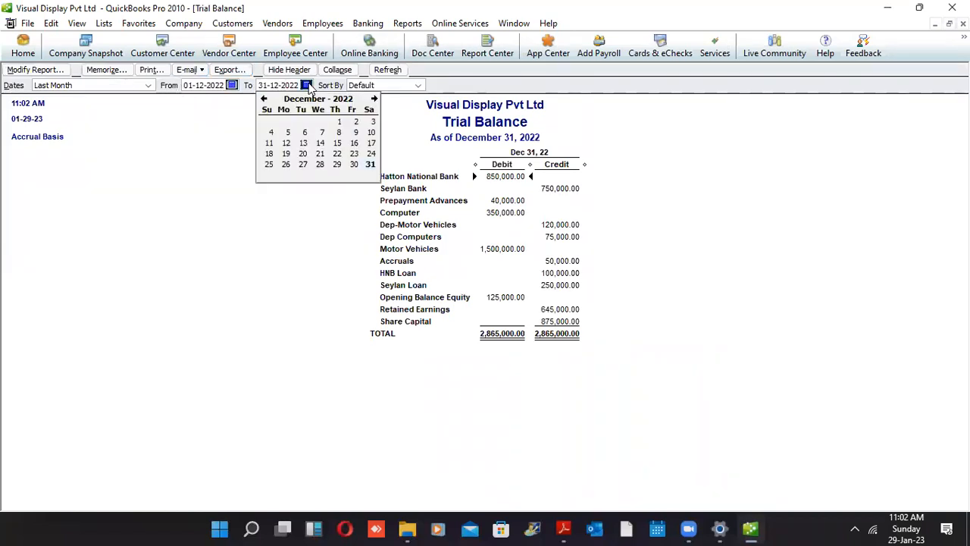
click(263, 100)
click(264, 99)
click(264, 100)
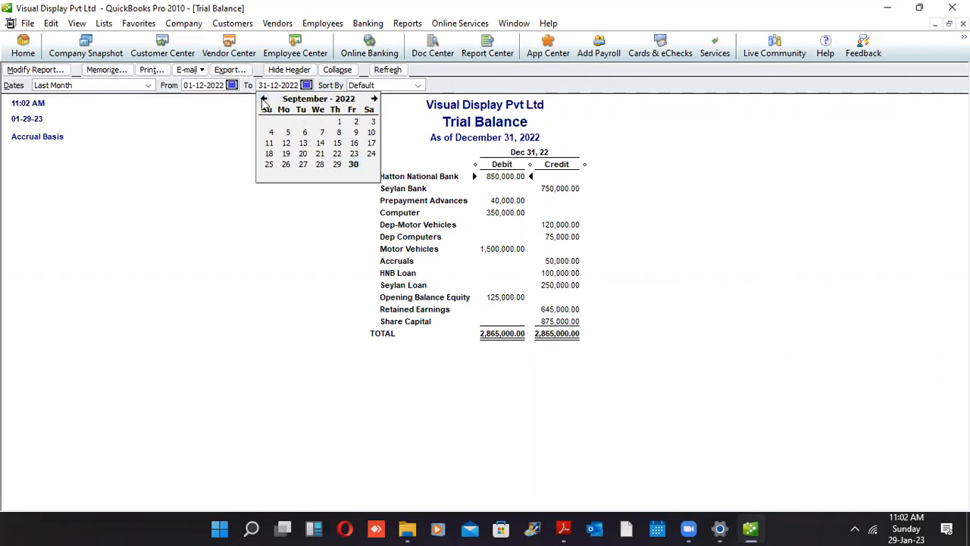
click(264, 100)
click(264, 100)
click(264, 99)
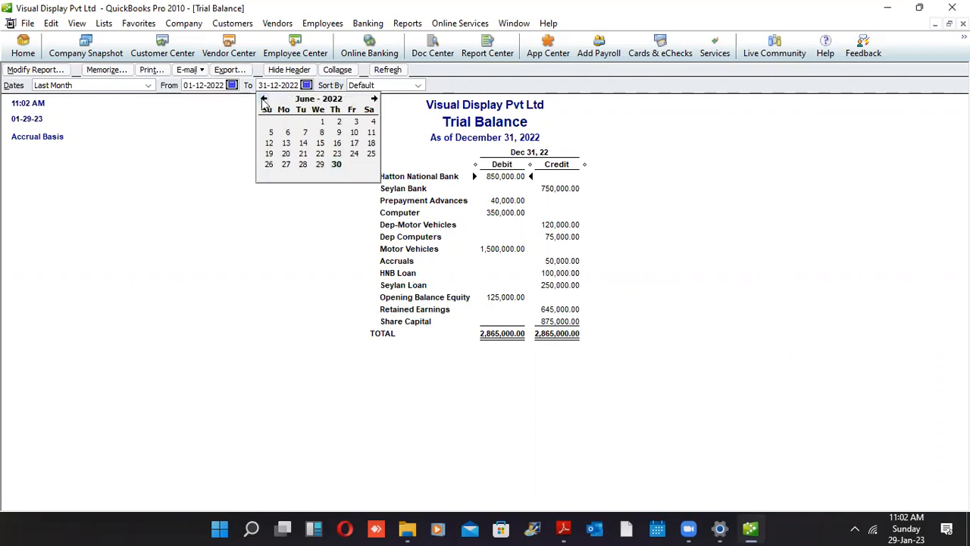
click(264, 100)
click(263, 99)
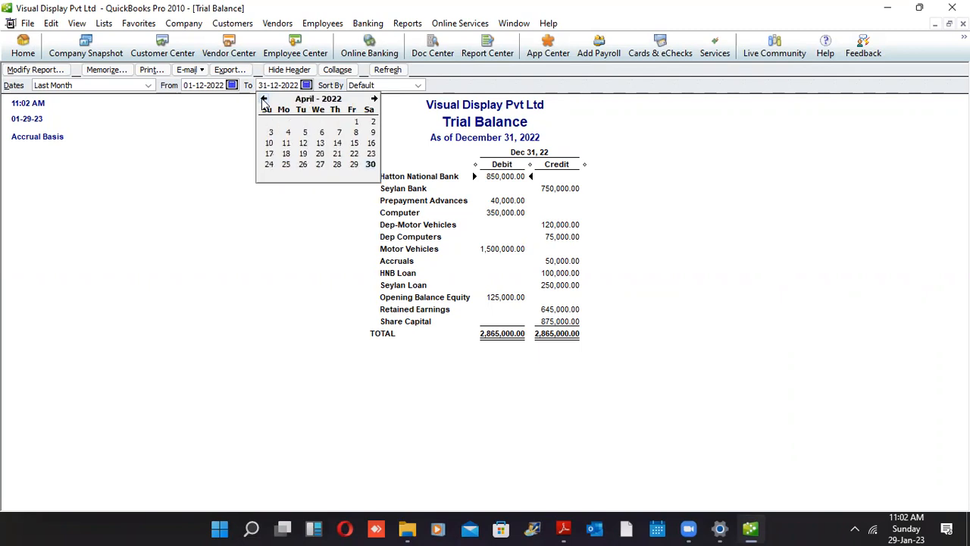
click(357, 122)
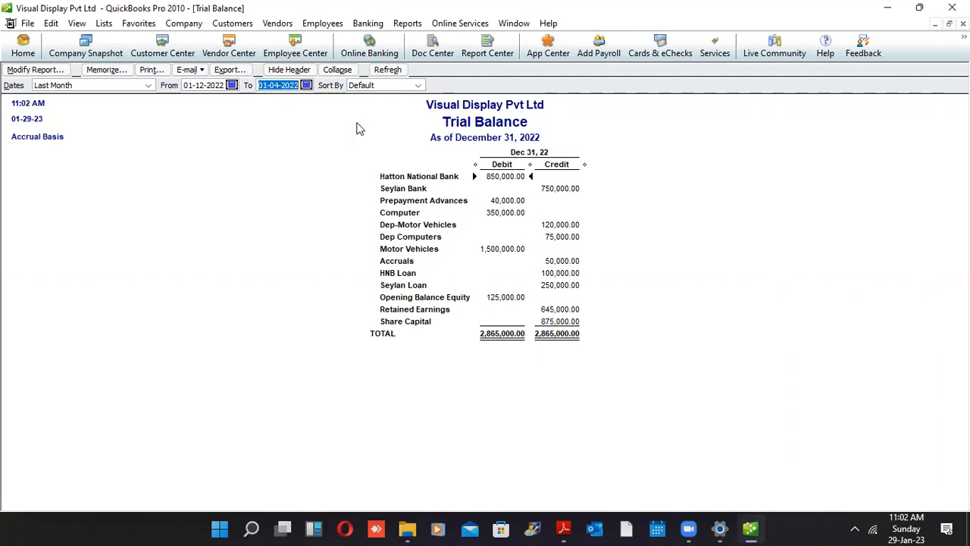
click(402, 23)
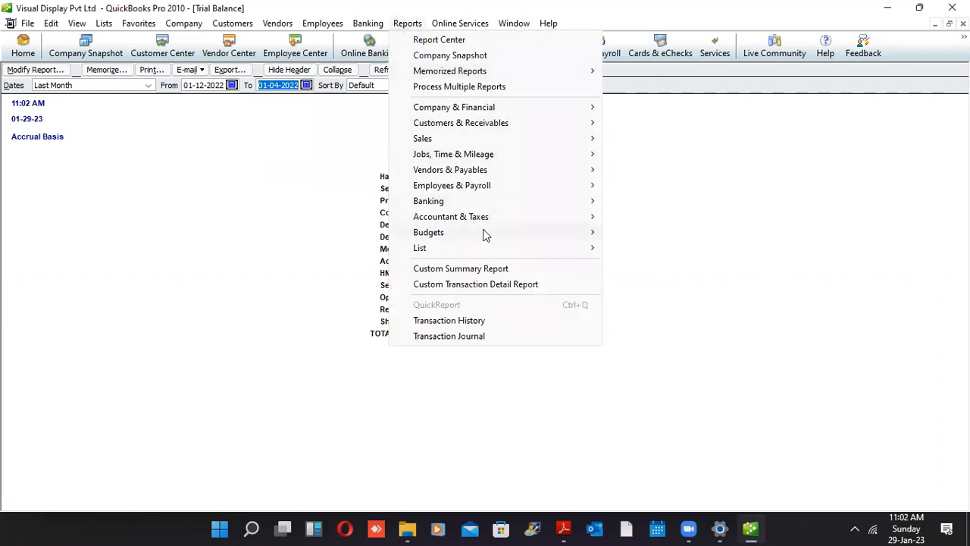
Reload the Trial Balance, confirm it balances at 2,865,000.00, then close the report
mouse_move(566, 218)
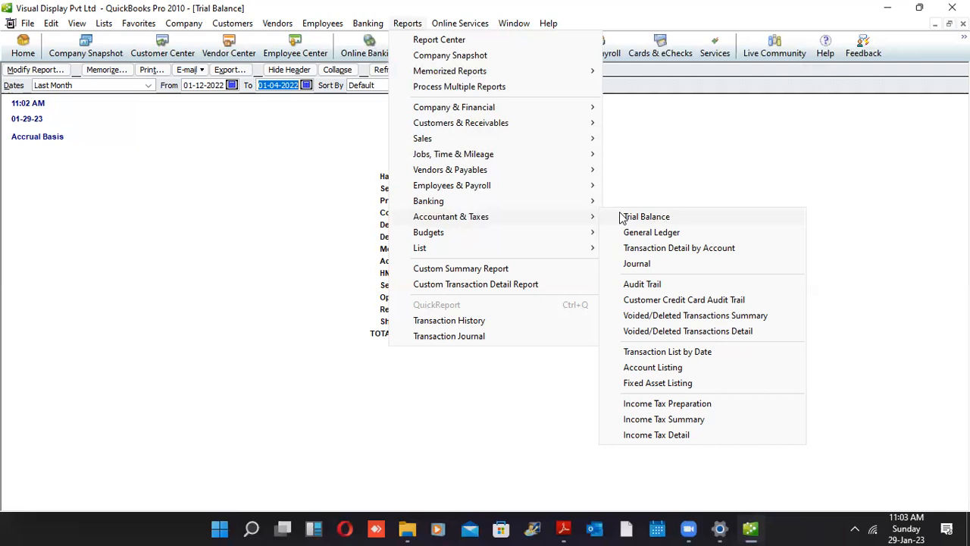
click(621, 218)
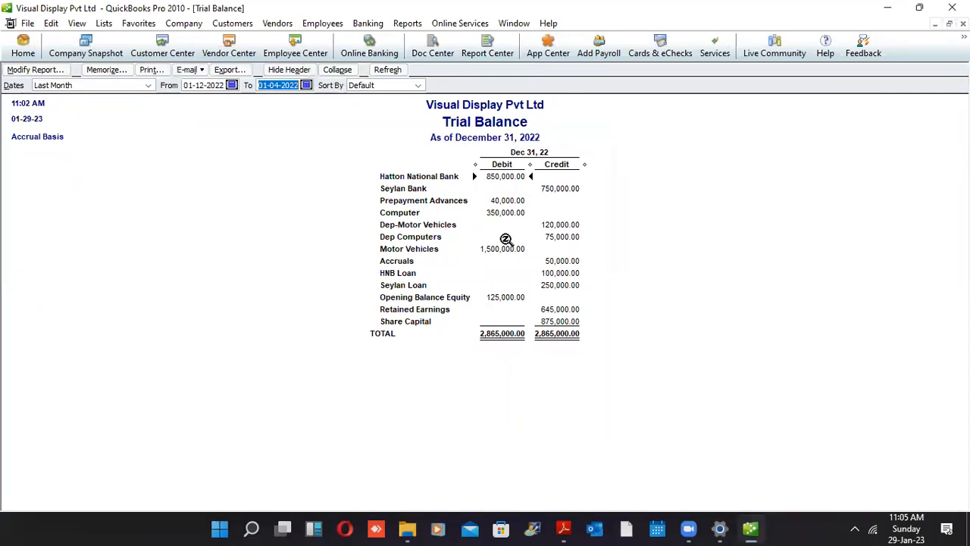
key(Escape)
key(Escape)
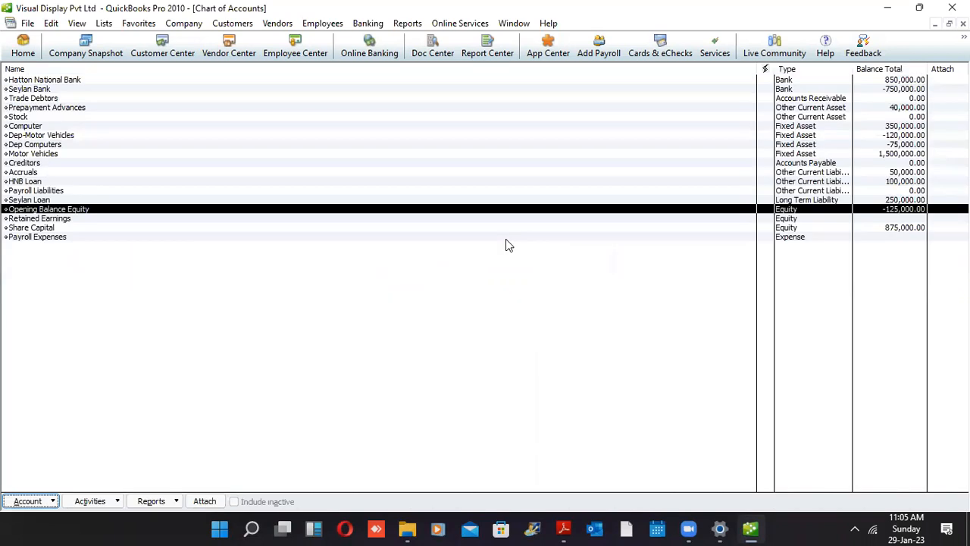
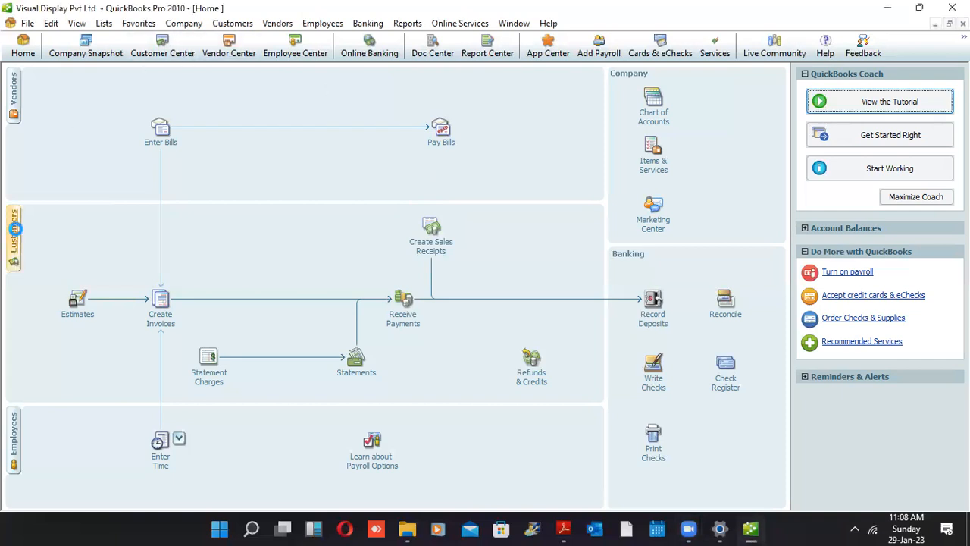
Start a new customer from the Customer Center, then close it and the Home window
click(14, 236)
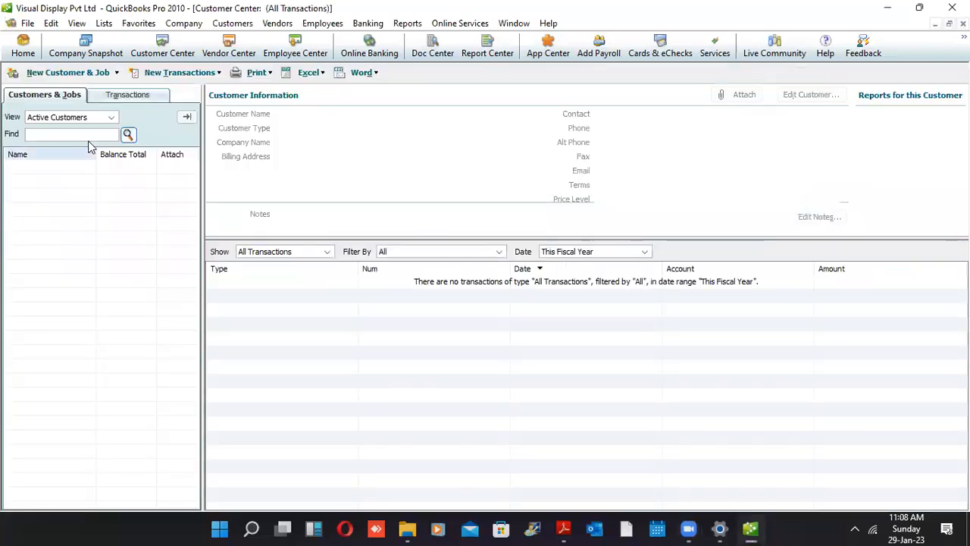
click(114, 74)
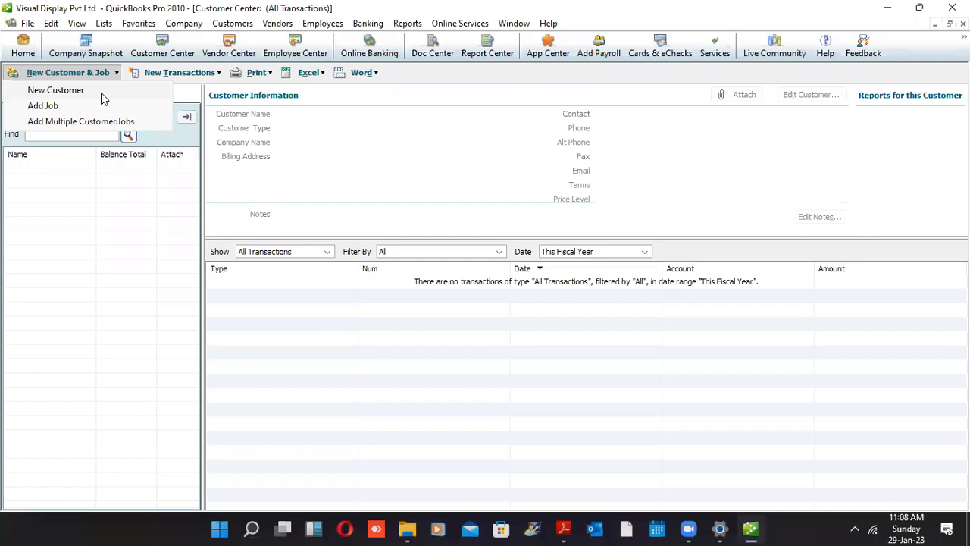
click(101, 92)
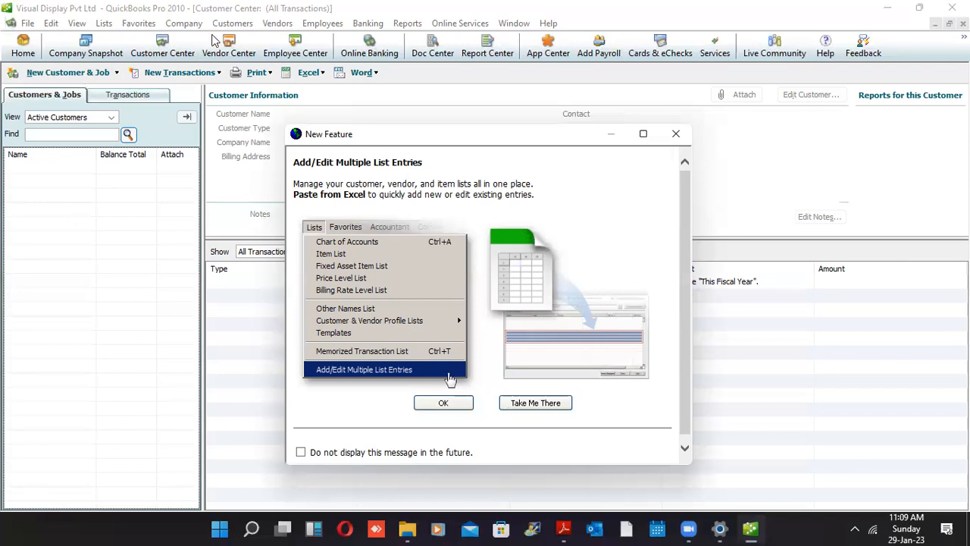
key(Escape)
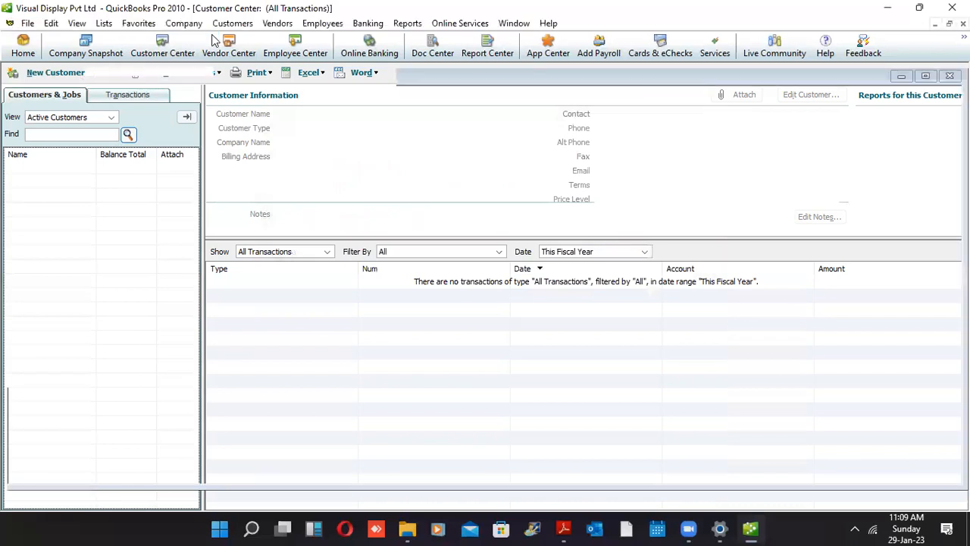
key(Escape)
key(Escape)
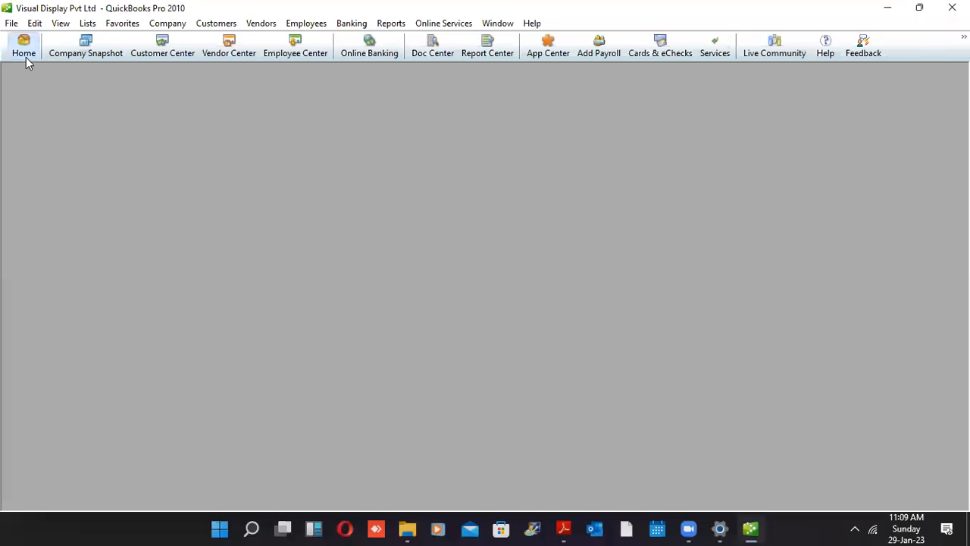
Reopen the Customer Center, start a New Customer, and permanently dismiss the new-feature notice
click(25, 51)
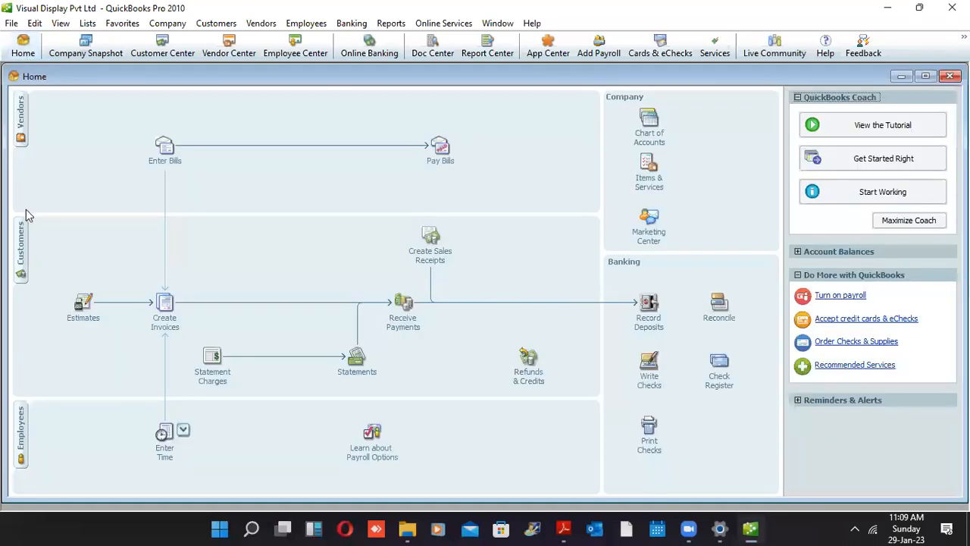
click(21, 253)
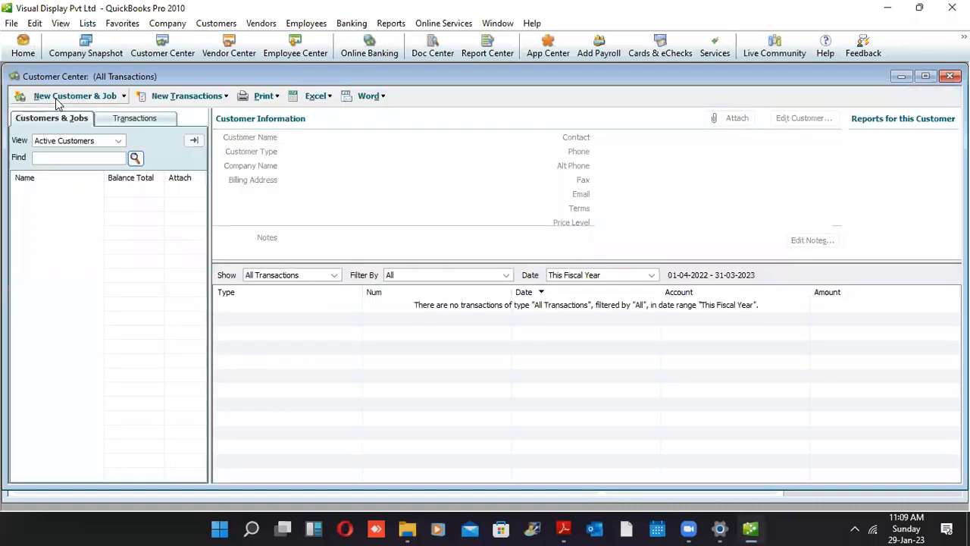
click(96, 96)
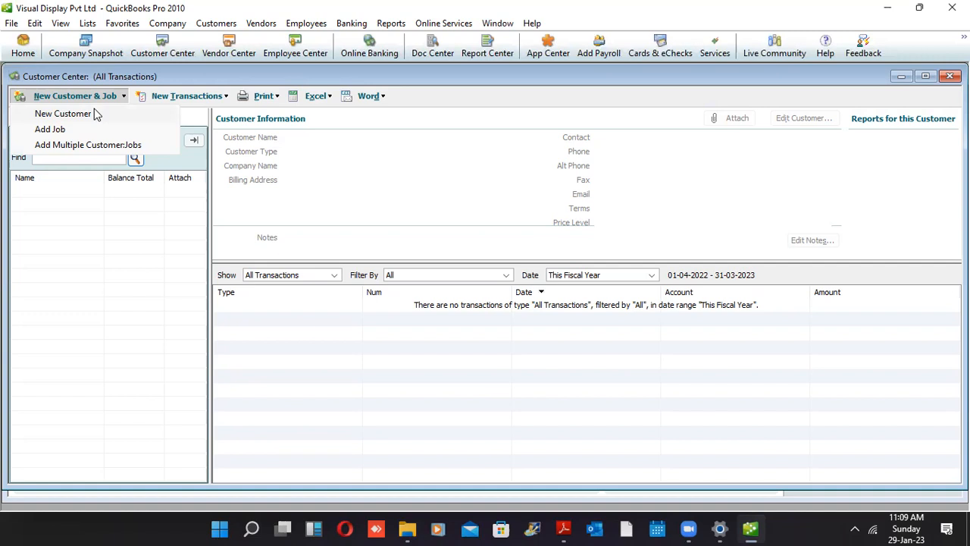
click(94, 110)
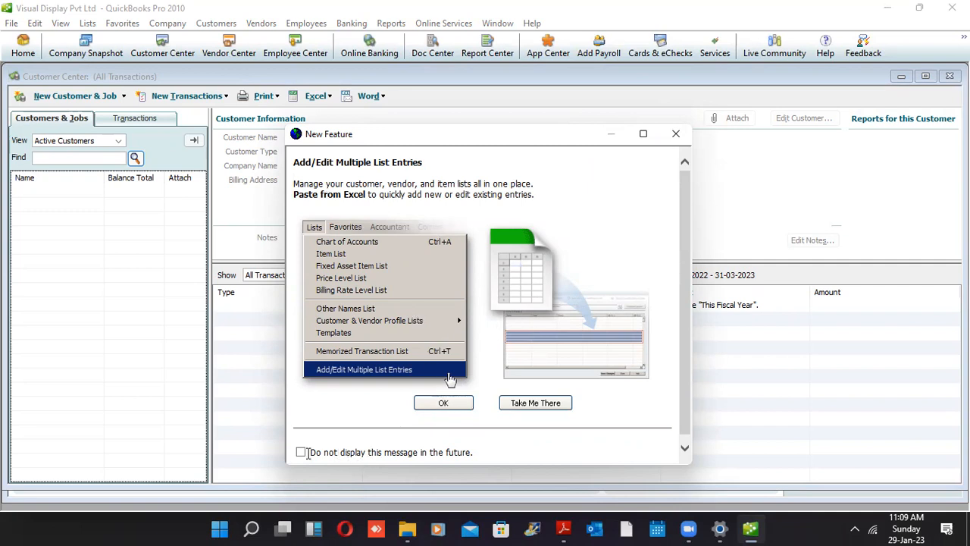
click(432, 405)
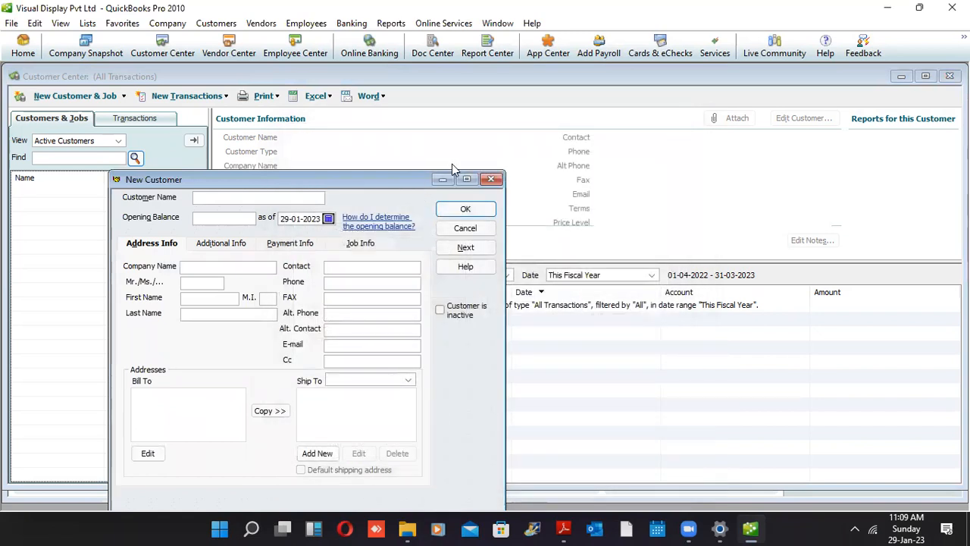
drag(452, 170, 638, 109)
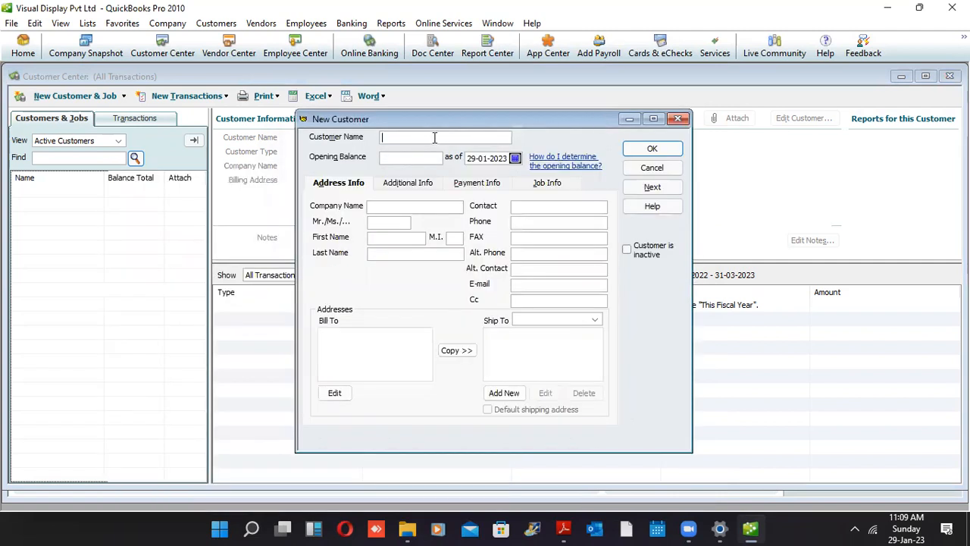
click(414, 157)
click(565, 528)
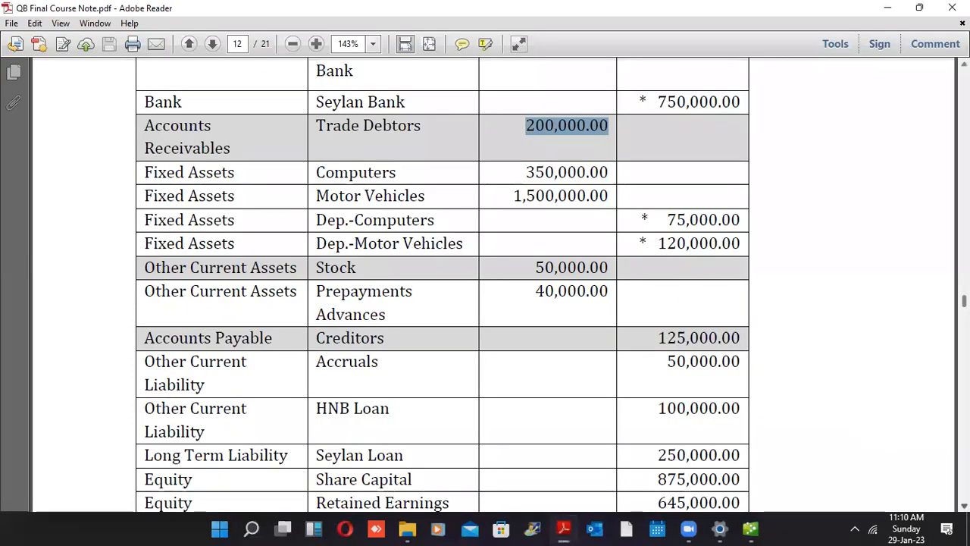
scroll(485, 285, down, 5)
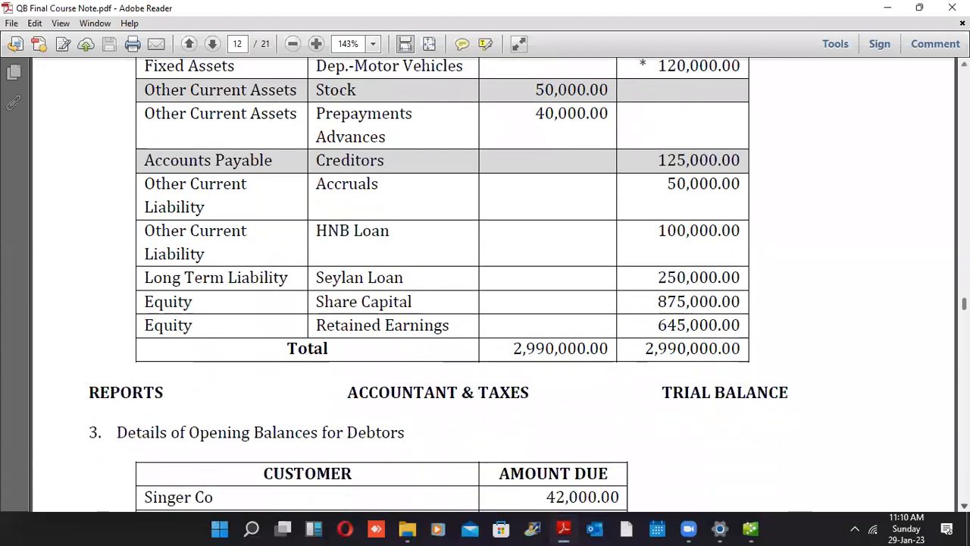
scroll(485, 285, down, 6)
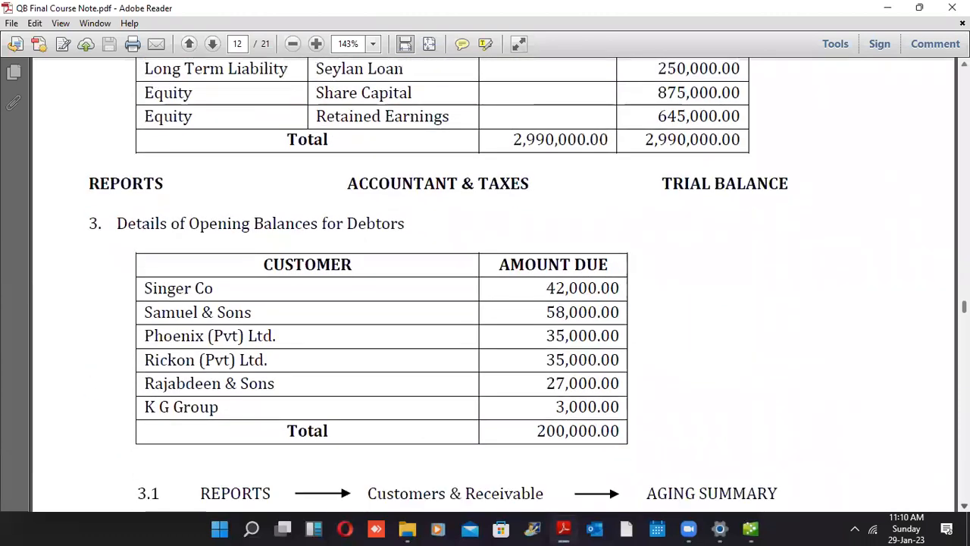
click(752, 528)
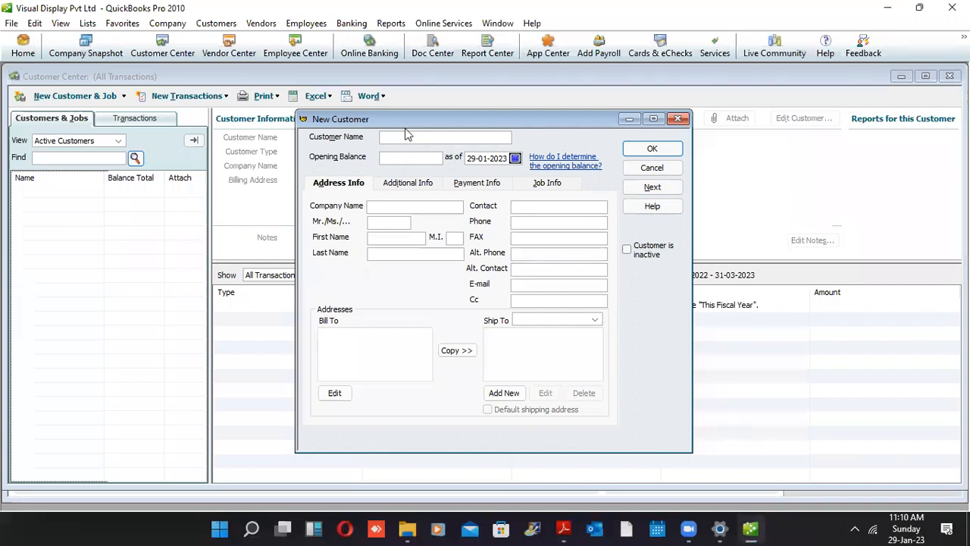
Enter customer Singer Co with a 42000 opening balance as of 01-04-2022
click(400, 136)
text(Singer Co)
key(Tab)
text(42000)
key(Tab)
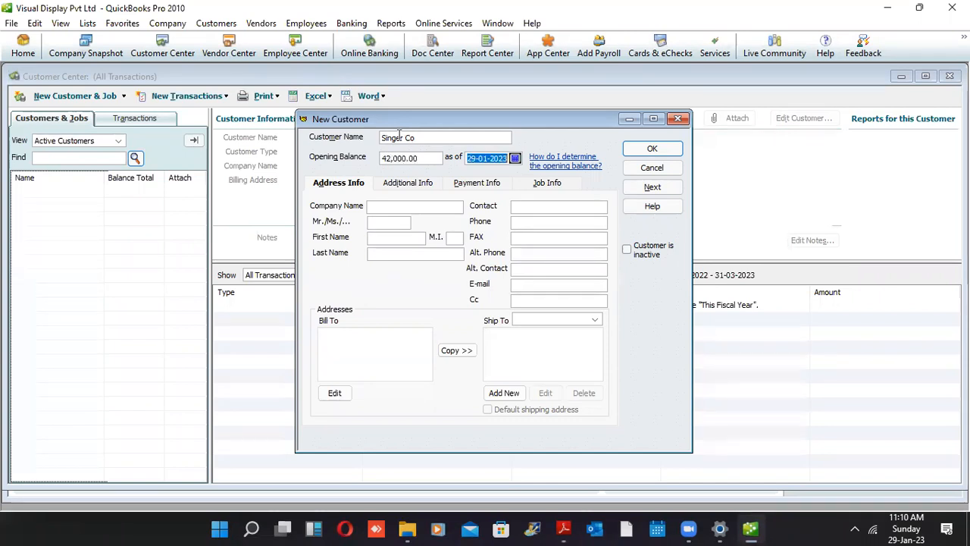
text(01)
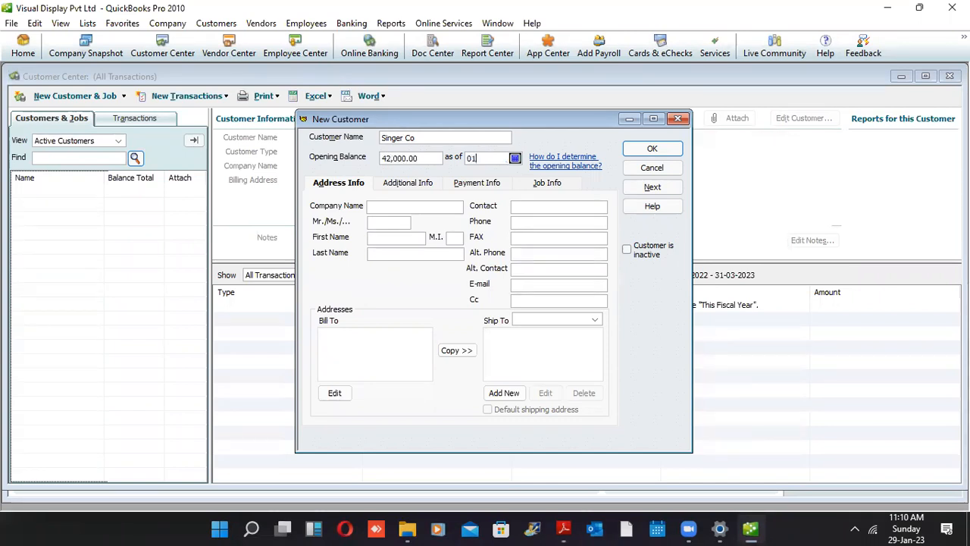
text(0422)
key(Tab)
Enter company name Singer Co and the contact's title Mr., first name and last name
text(Singer Co)
key(Tab)
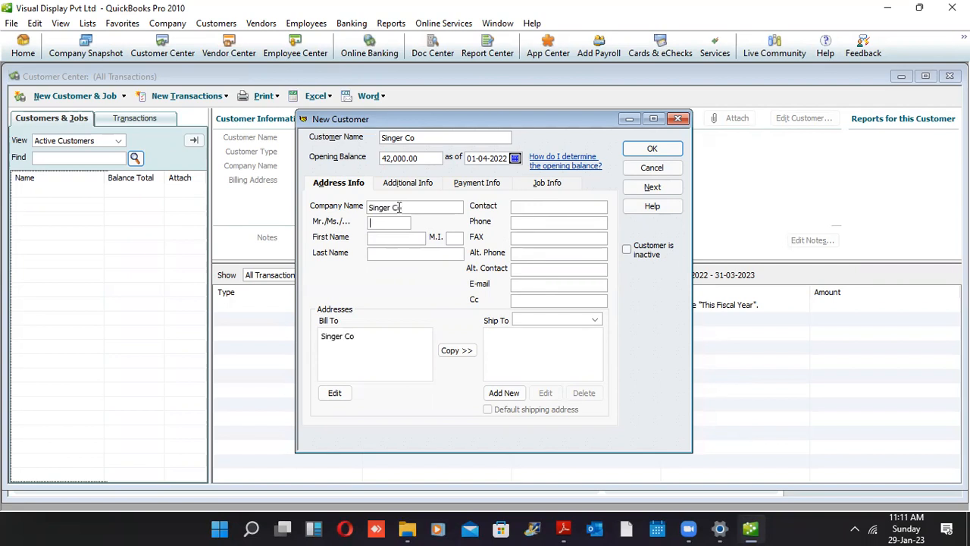
text(Mr.)
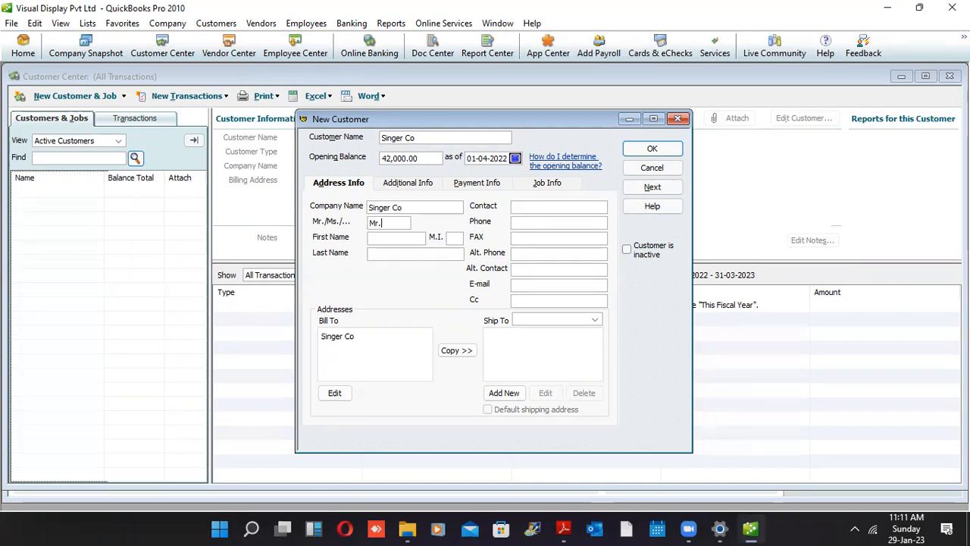
key(Tab)
key(Tab)
key(Tab)
key(Tab)
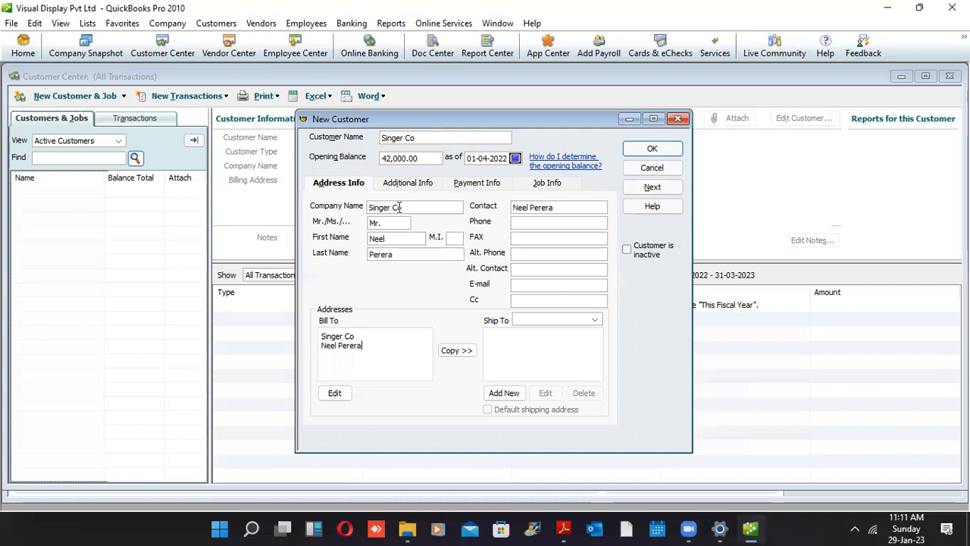
key(Tab)
key(Tab)
key(Tab)
Fill in the contact's phone, alternate phone and e-mail address
text(71767)
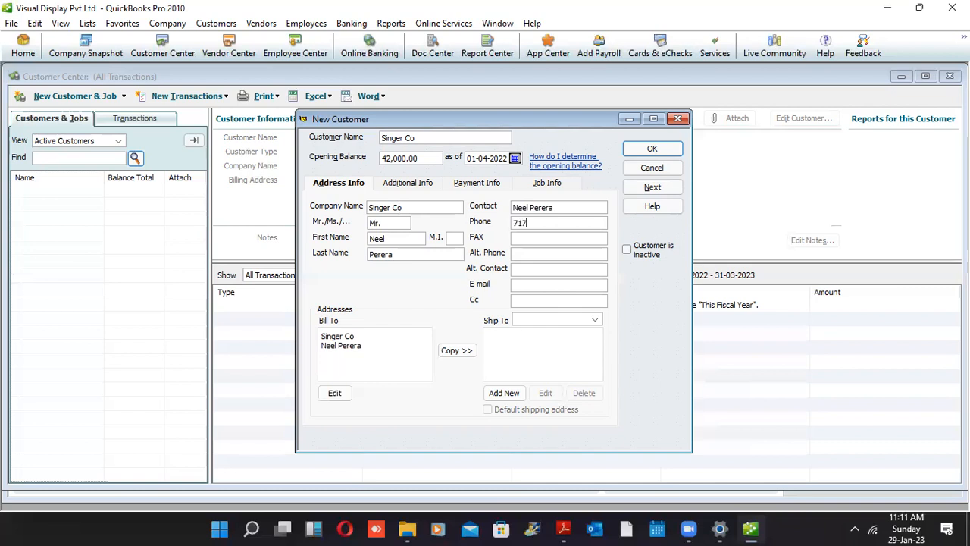
text(788)
click(400, 207)
key(Tab)
key(Tab)
key(Tab)
key(Tab)
key(Tab)
key(Tab)
key(Tab)
key(Tab)
text(112889787)
key(Tab)
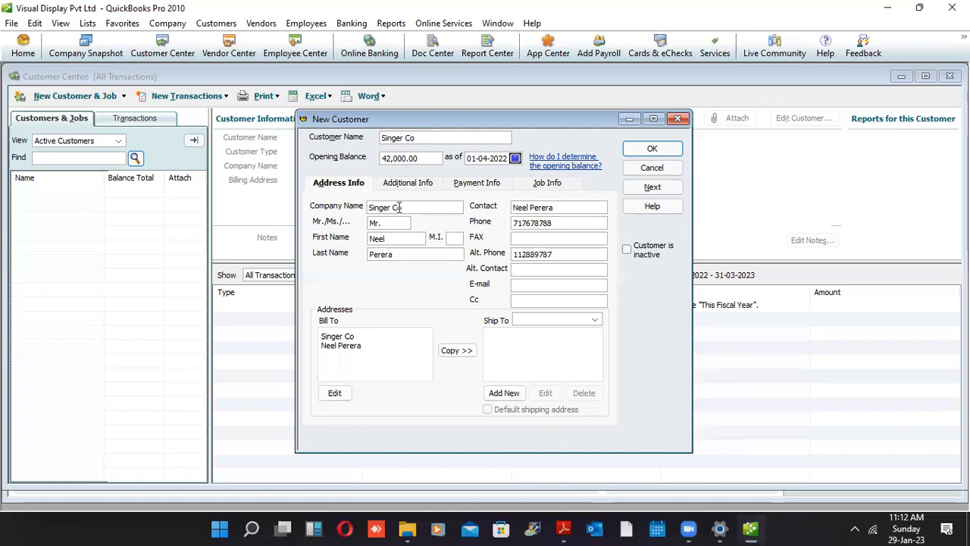
key(Tab)
key(Tab)
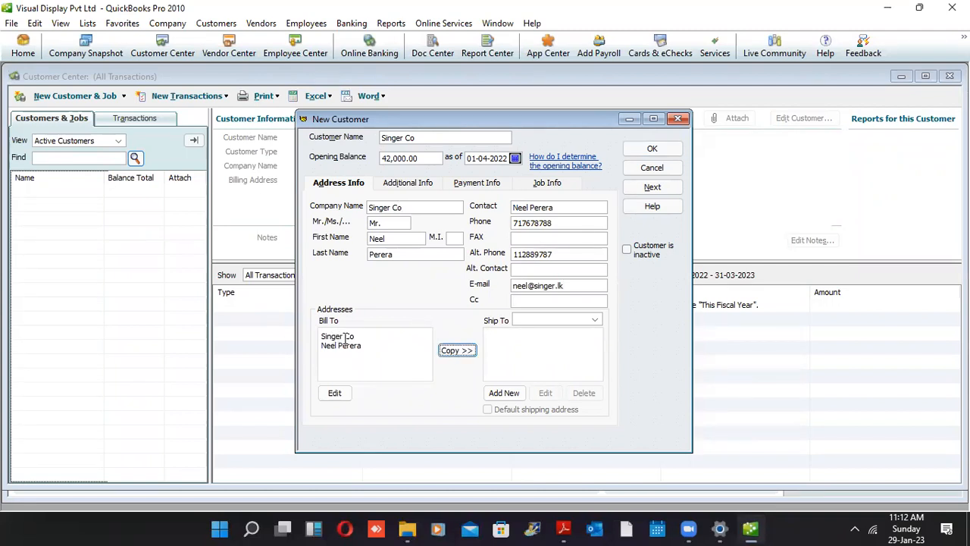
Enter the bill-to street address in Edit Address Information and confirm it
click(343, 365)
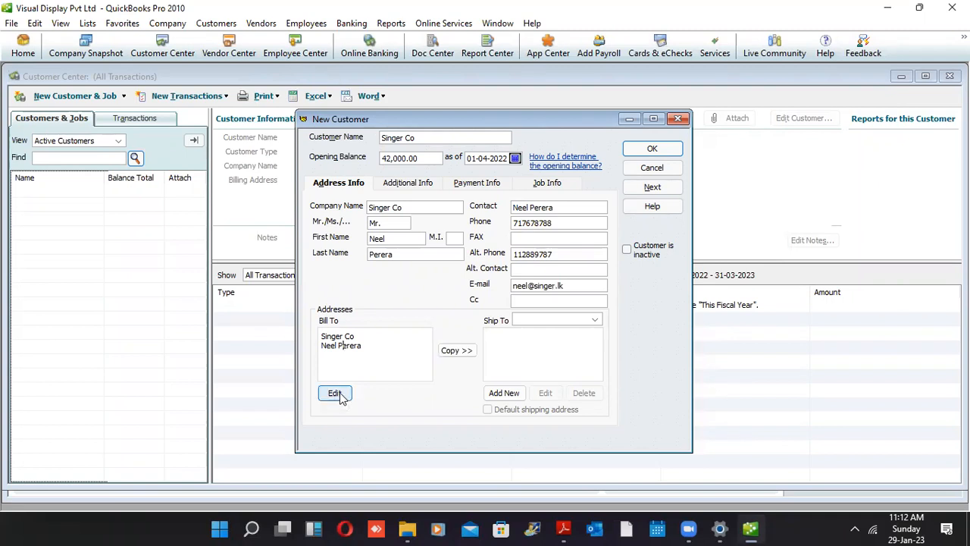
click(340, 396)
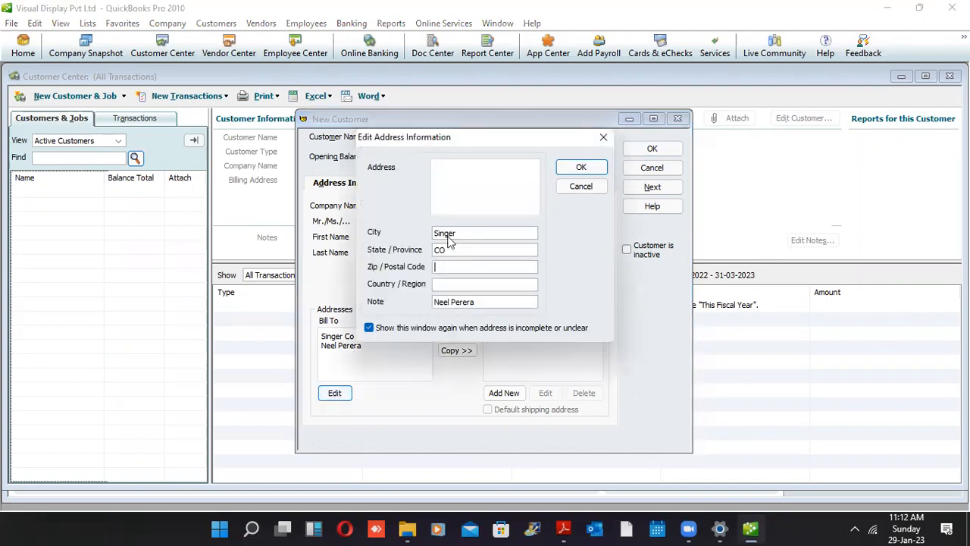
click(463, 184)
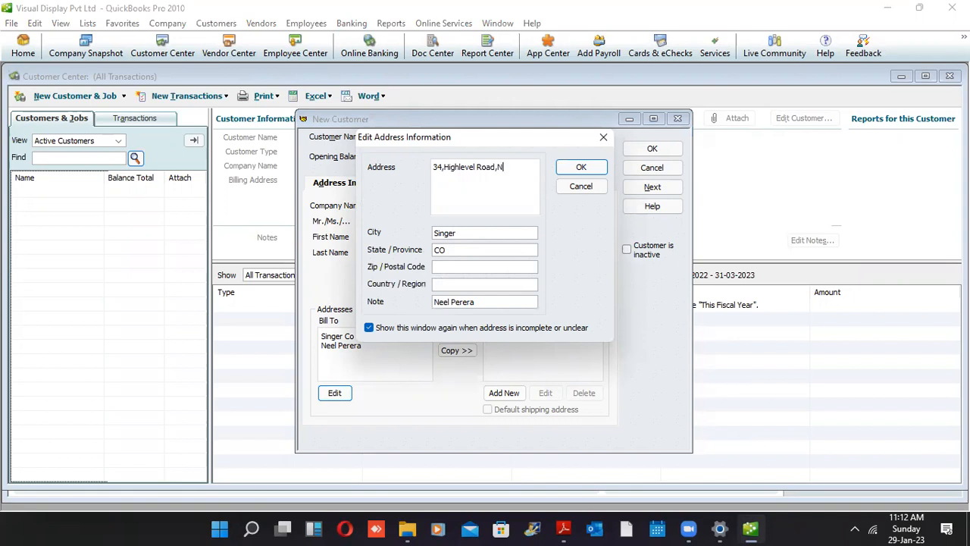
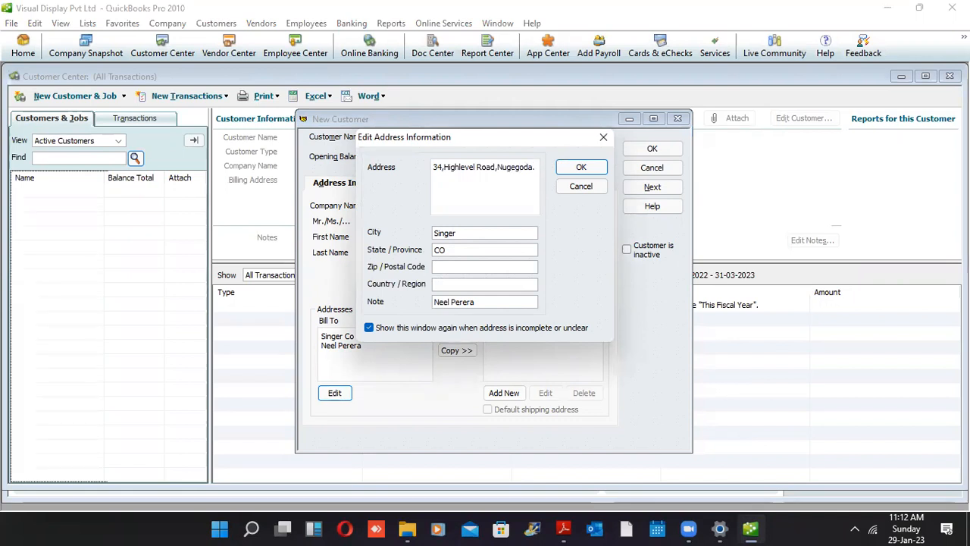
click(576, 168)
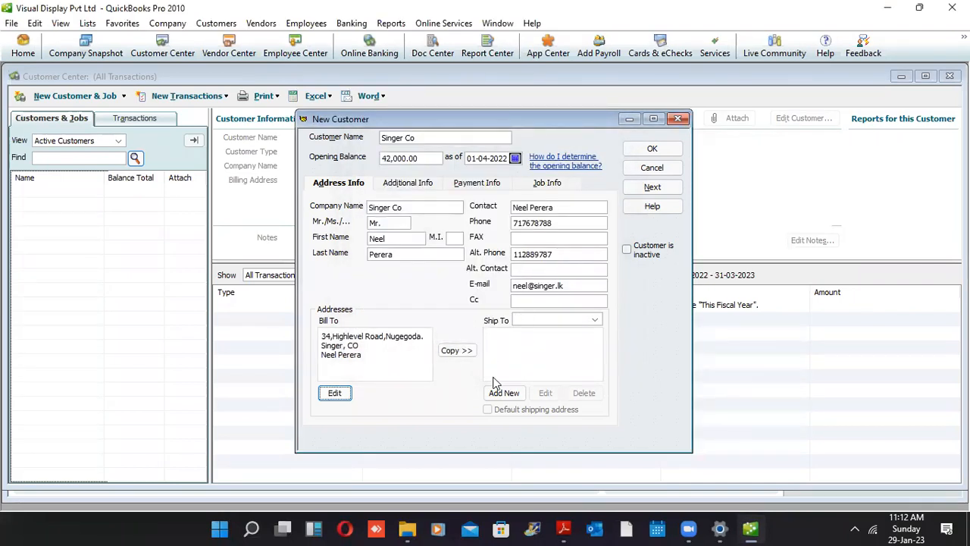
Choose < Add New > from the Ship To address list
click(596, 320)
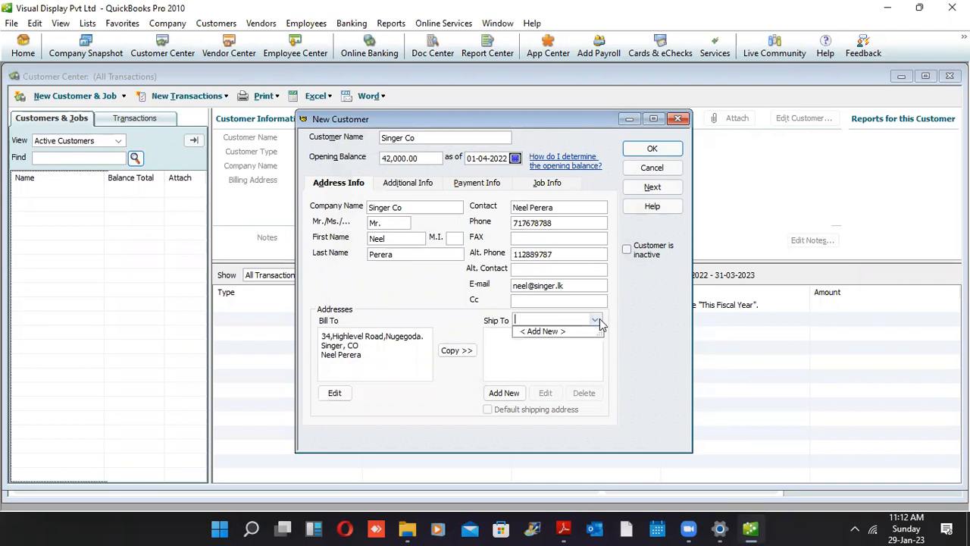
click(560, 336)
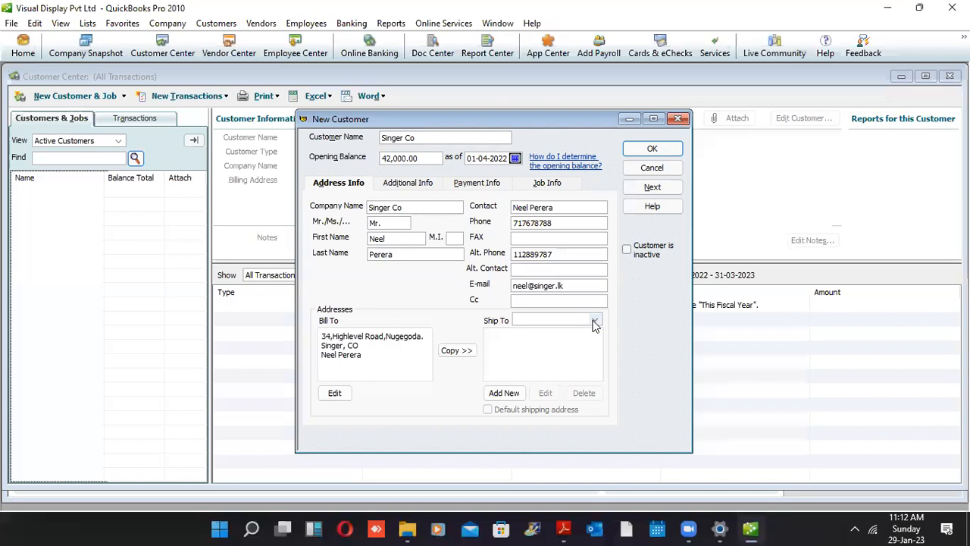
click(596, 321)
click(545, 335)
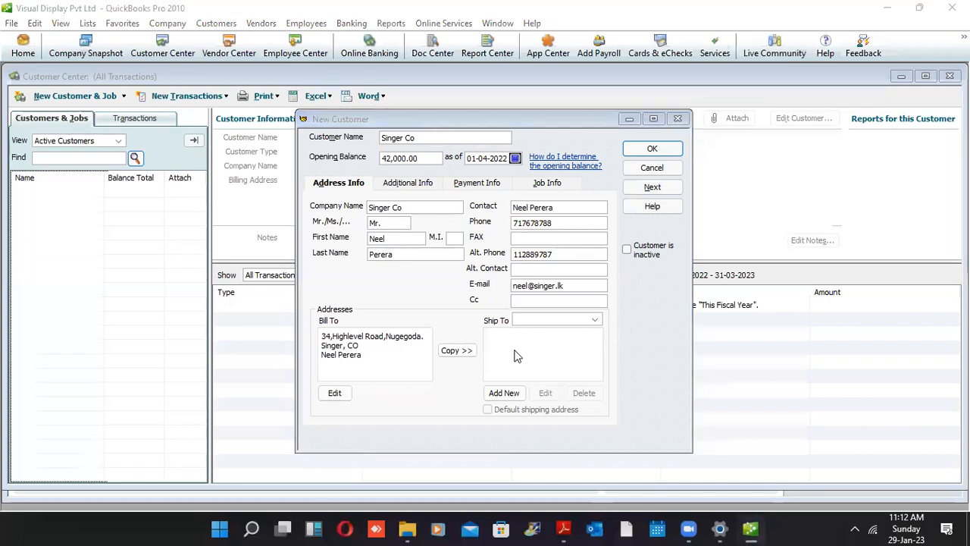
Enter the ship-to street address and save it as Ship To 1
click(471, 204)
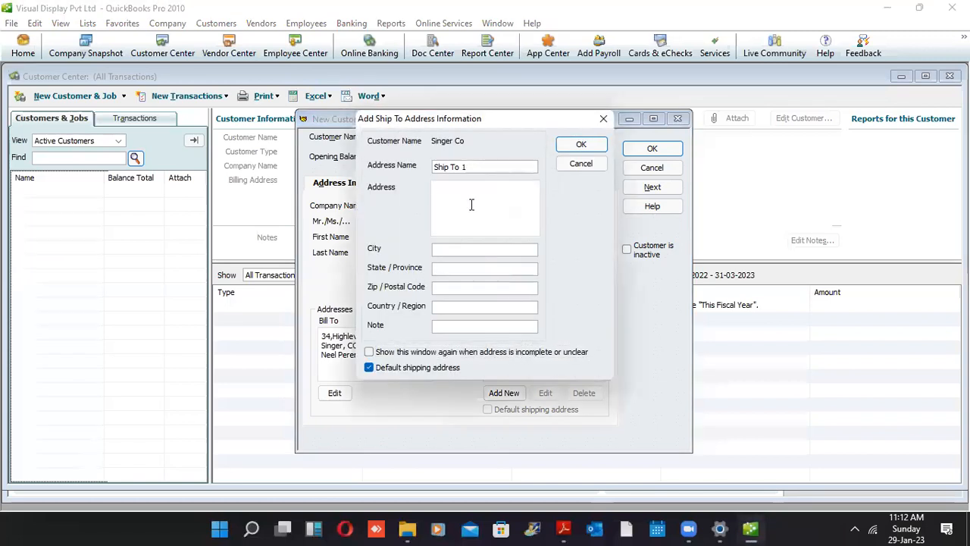
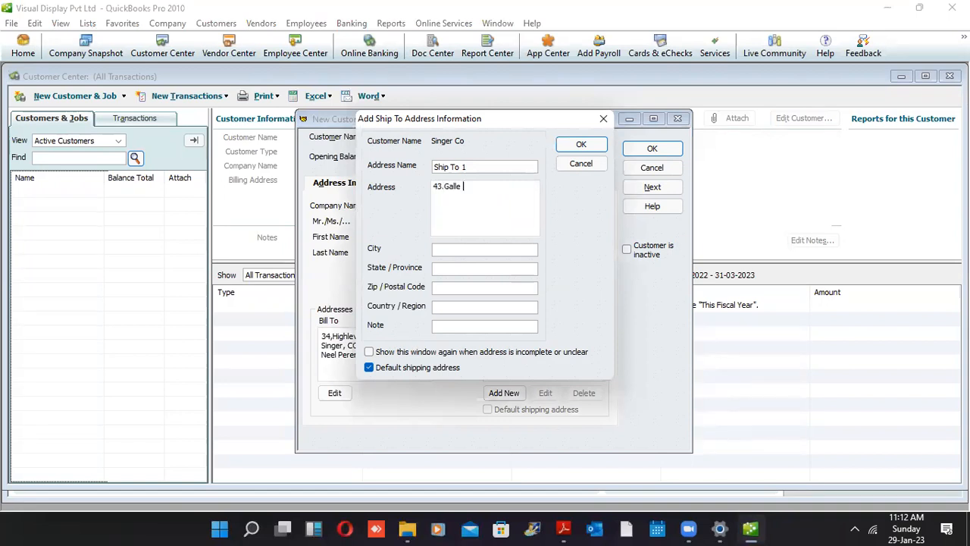
click(599, 144)
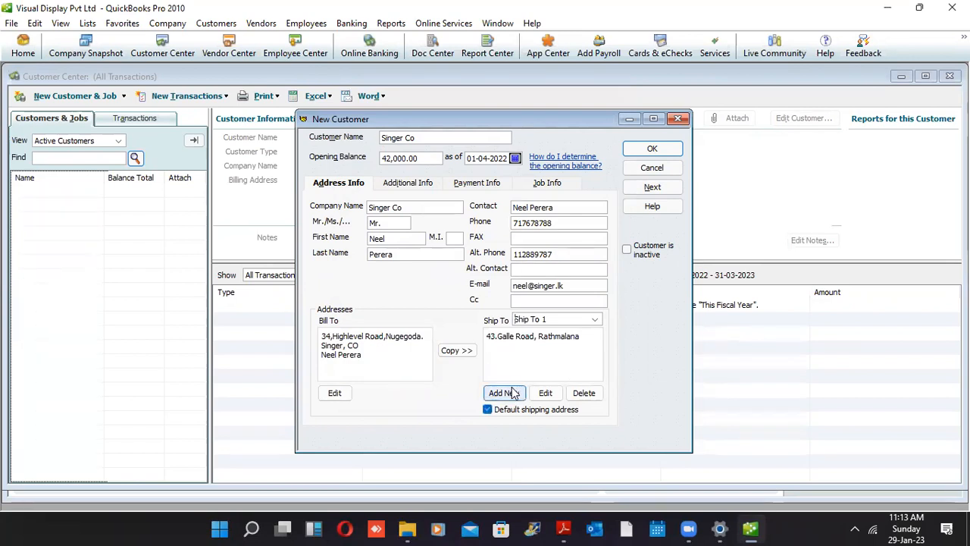
On Additional Info, create customer type 'AAT Registered' and assign it to Singer Co
click(409, 188)
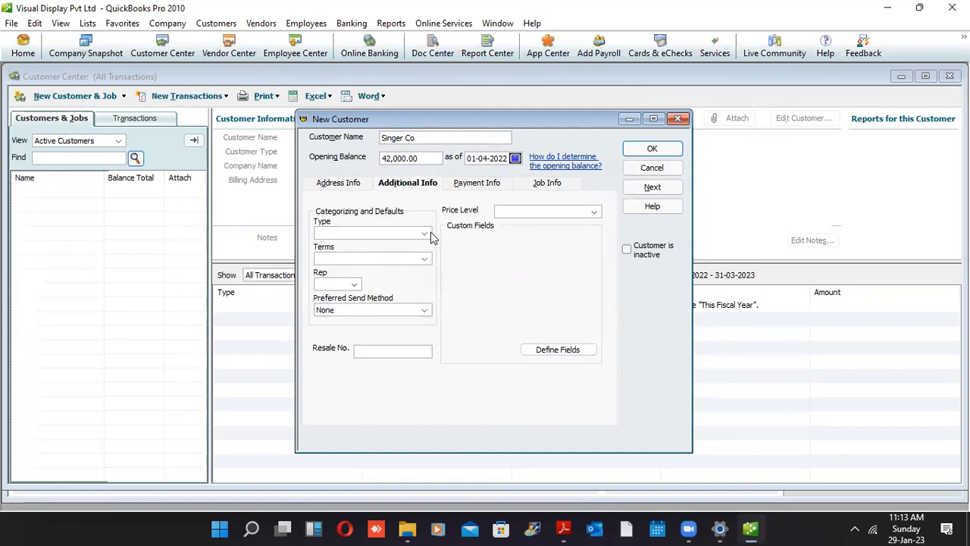
click(424, 233)
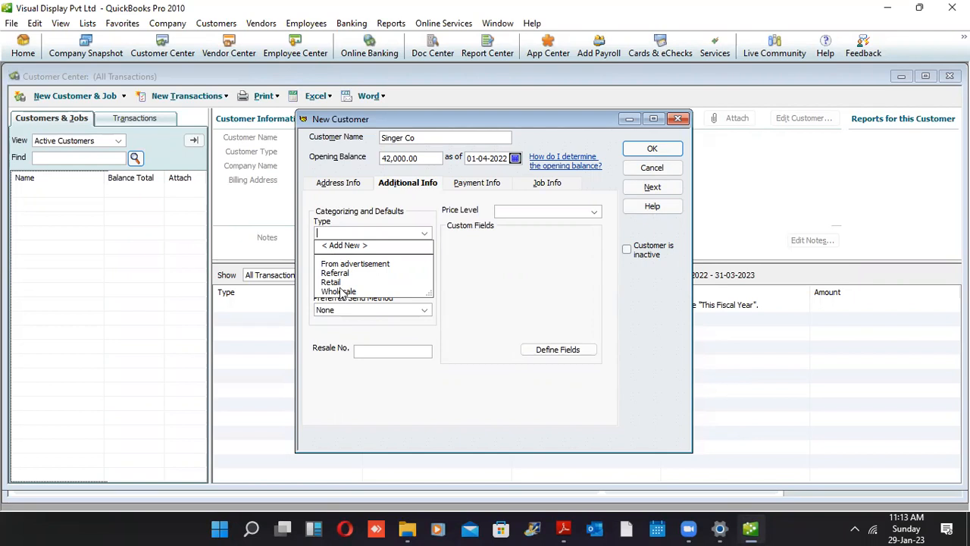
click(345, 245)
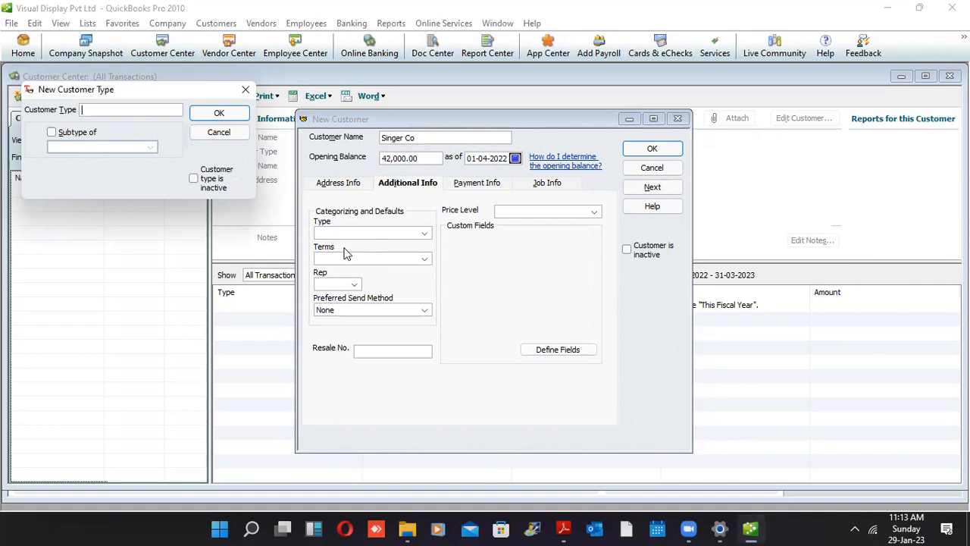
text(AAT Registered)
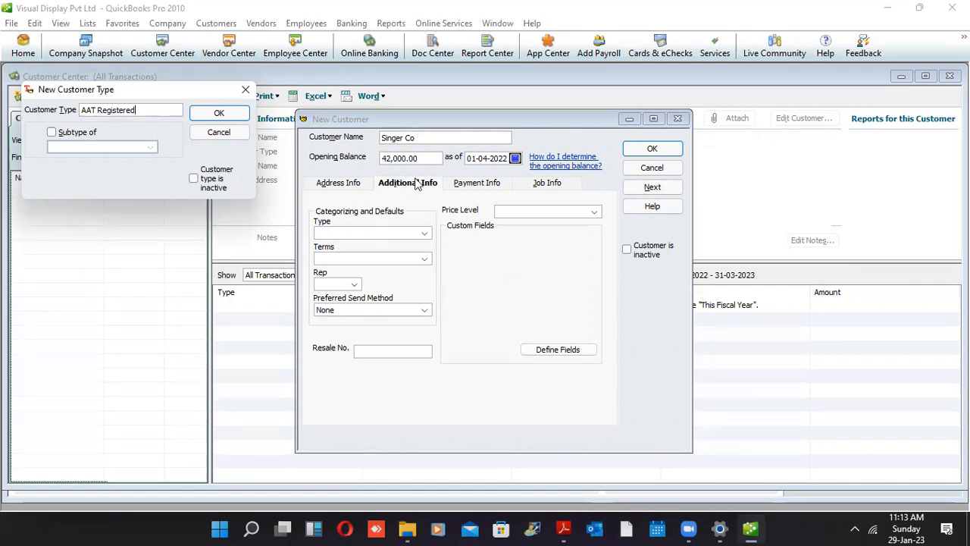
click(243, 117)
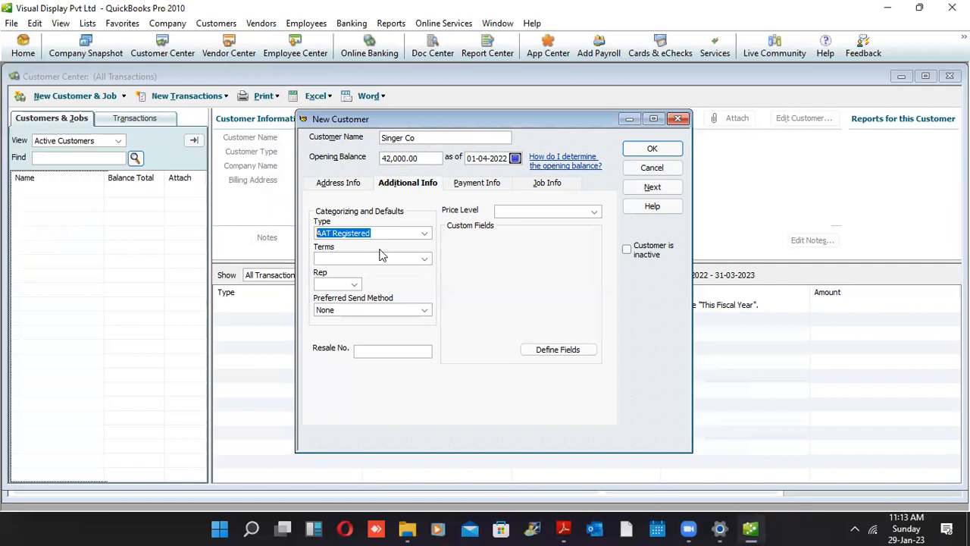
Start a new payment term from the Terms list, then cancel it
click(425, 259)
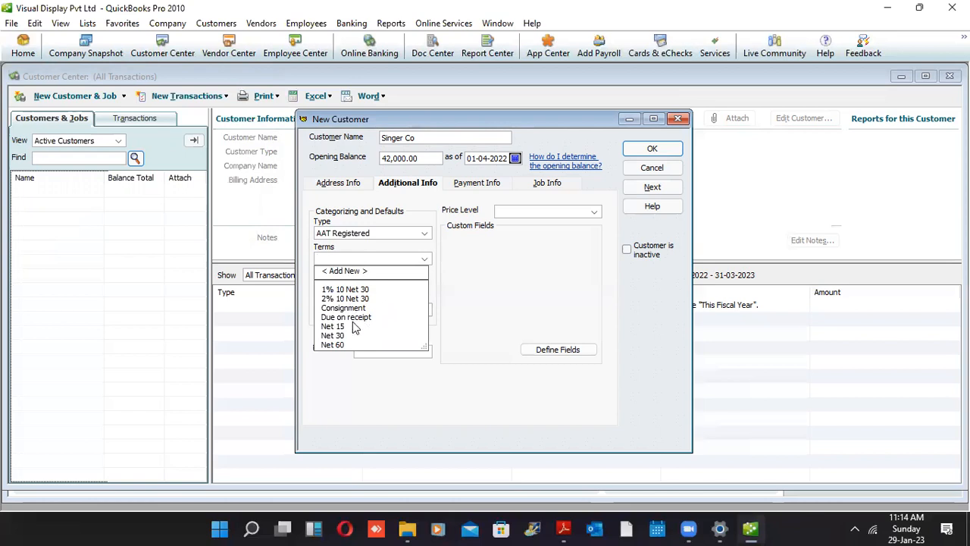
click(347, 271)
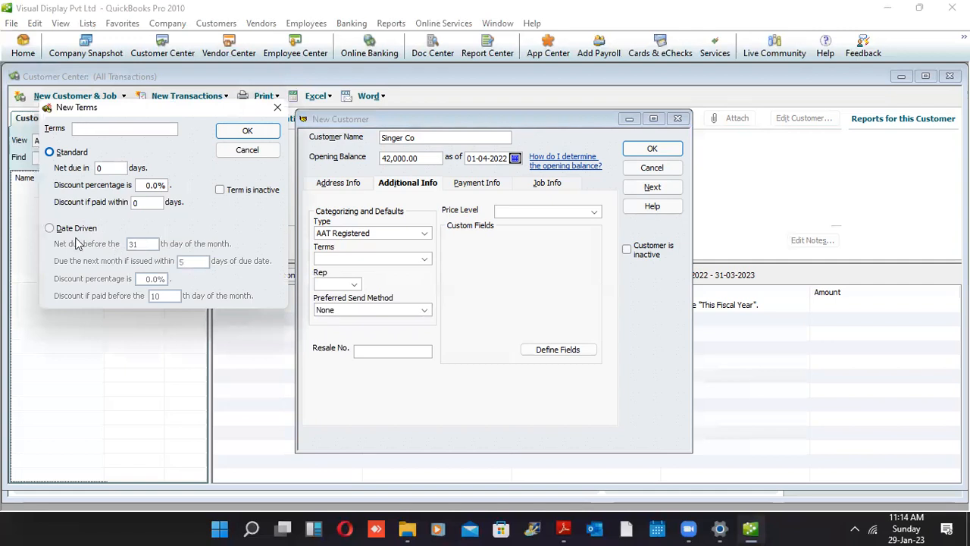
click(246, 150)
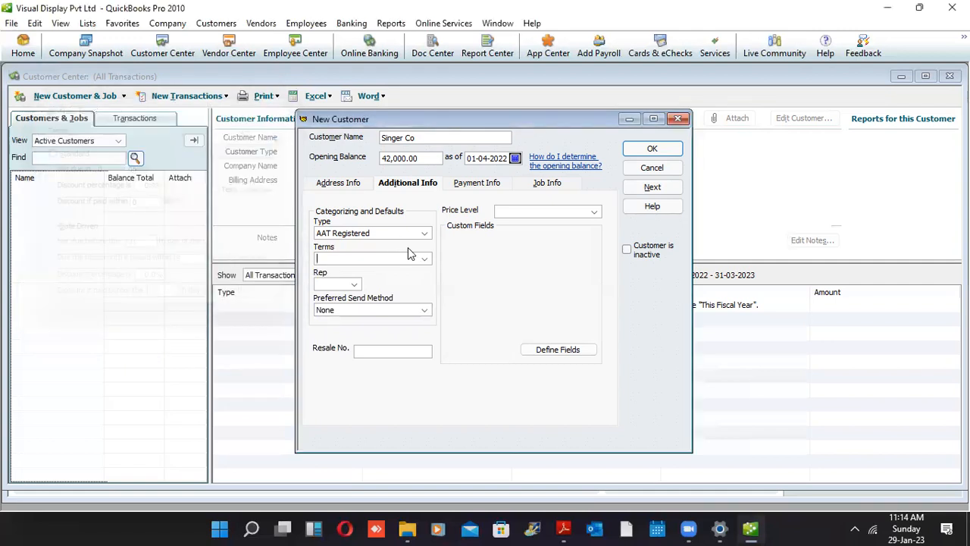
Try a new term's Standard and Date Driven fields, cancel, then choose 1% 10 Net 30
click(424, 259)
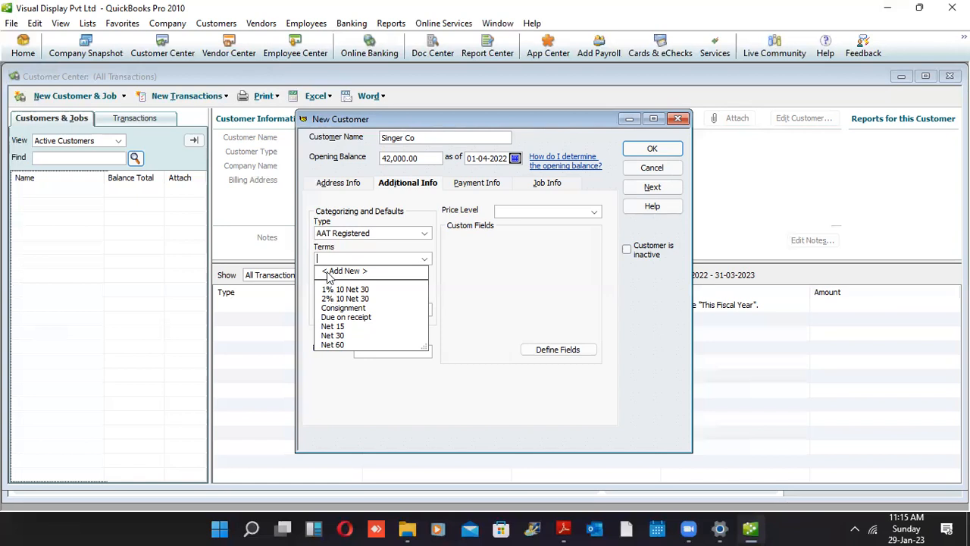
click(326, 269)
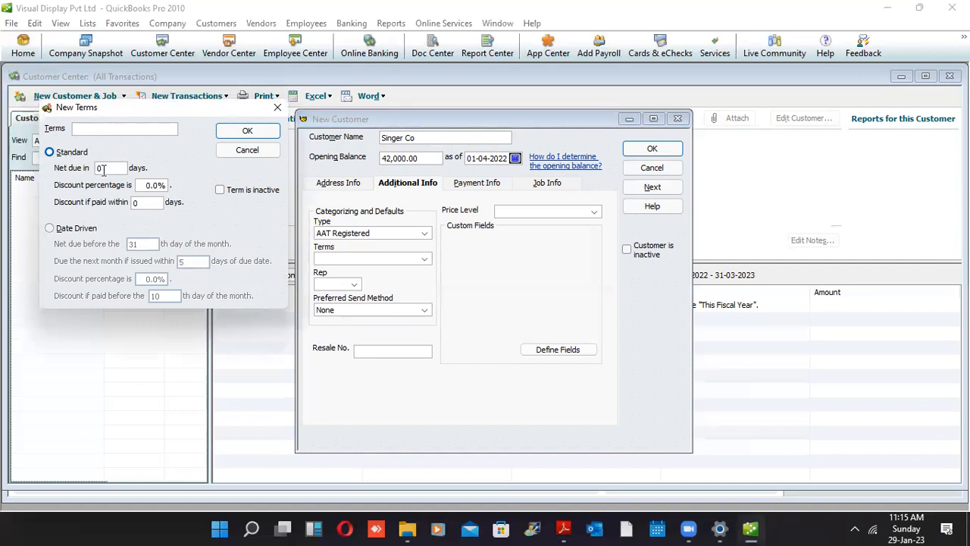
key(Tab)
text(5)
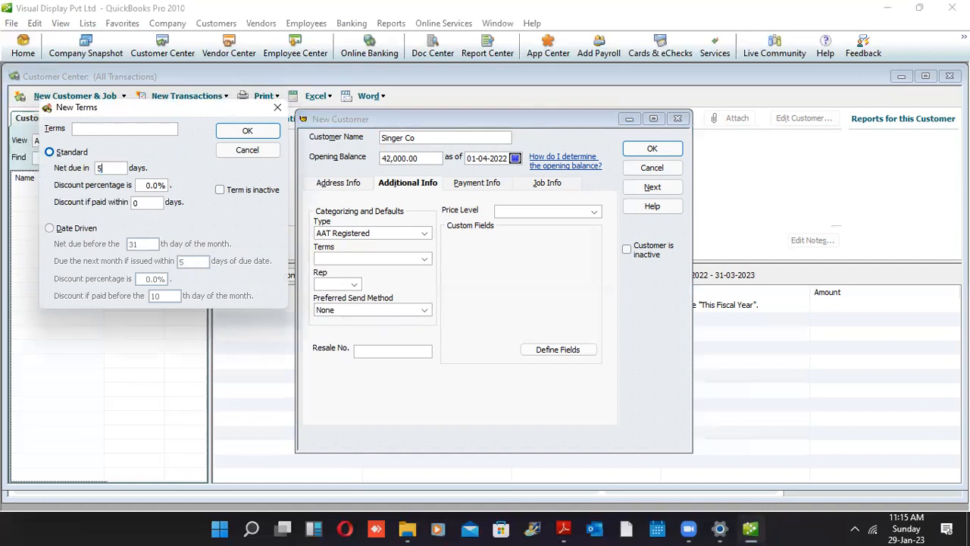
text(1)
click(151, 203)
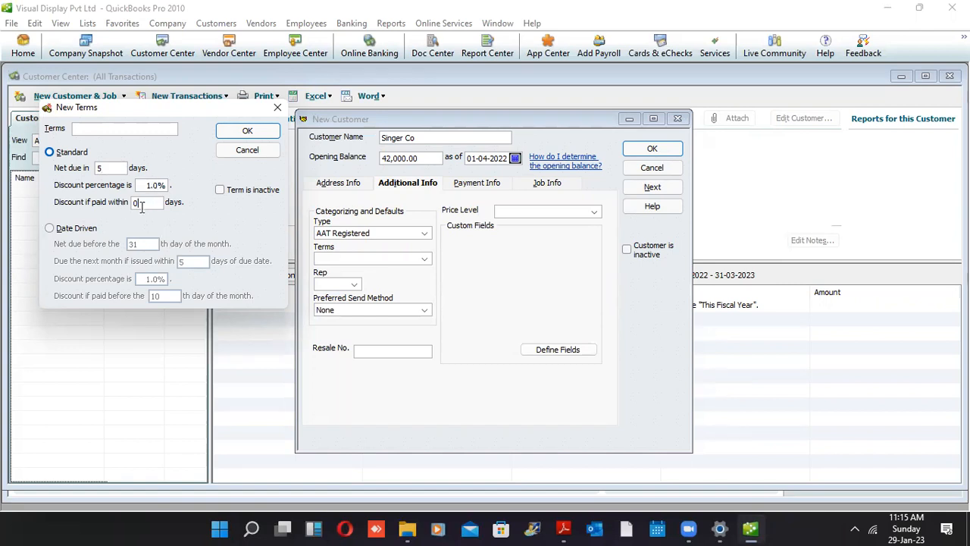
text(2)
click(61, 230)
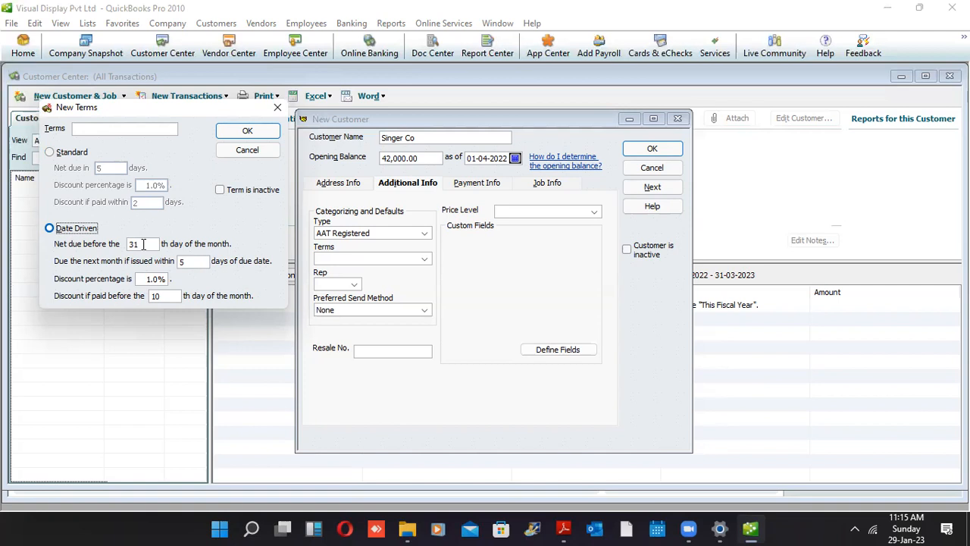
click(235, 148)
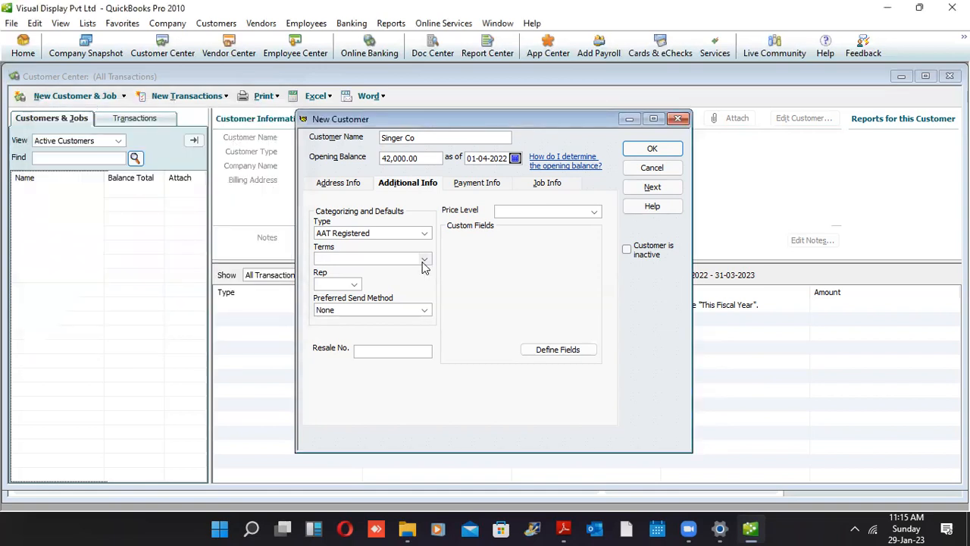
click(425, 259)
click(385, 291)
Create a new employee sales rep with initials S and assign it as Singer Co's Rep
click(354, 285)
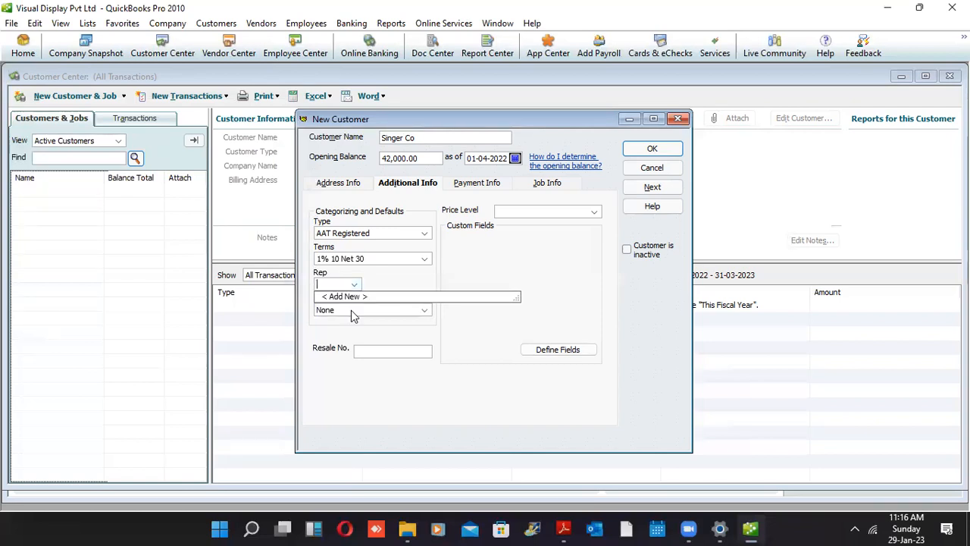
click(352, 299)
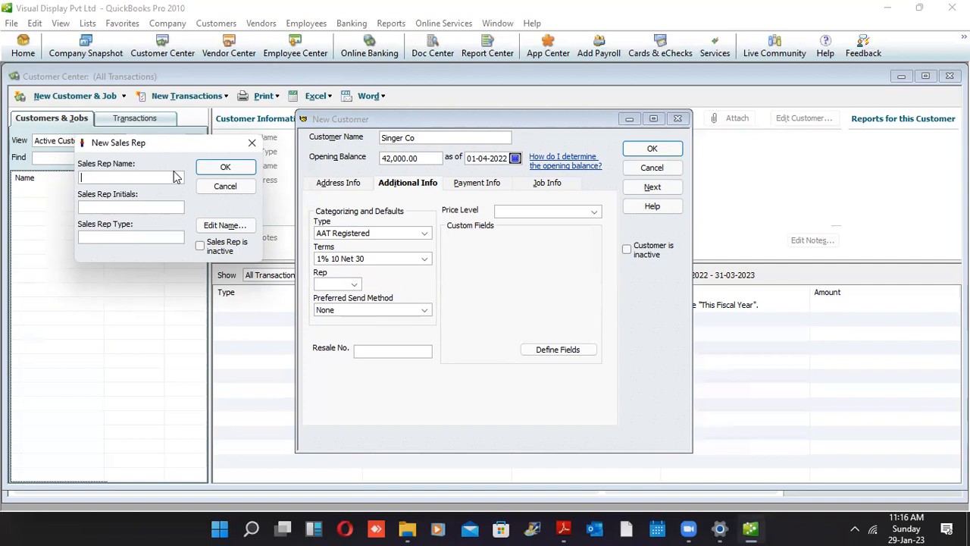
text(Senuri)
key(Return)
key(Return)
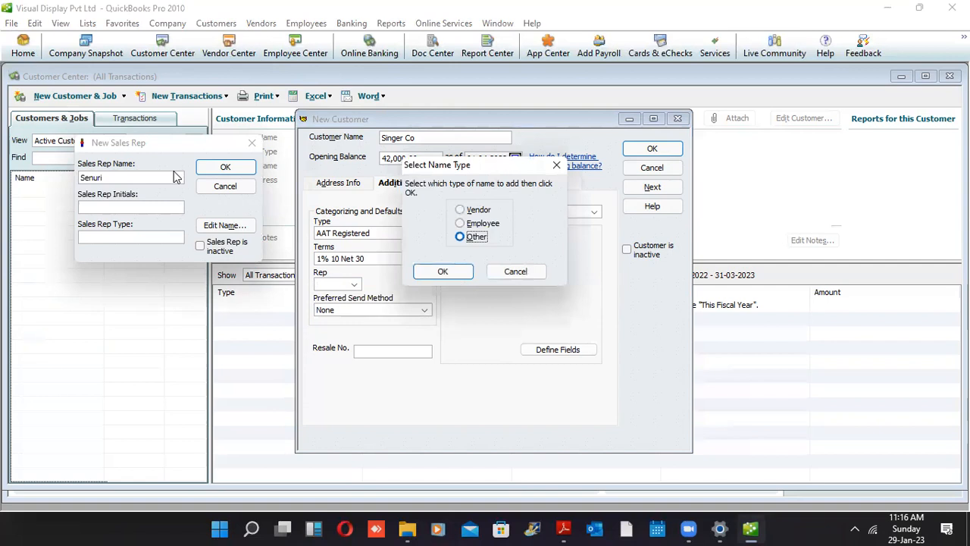
click(466, 225)
click(444, 271)
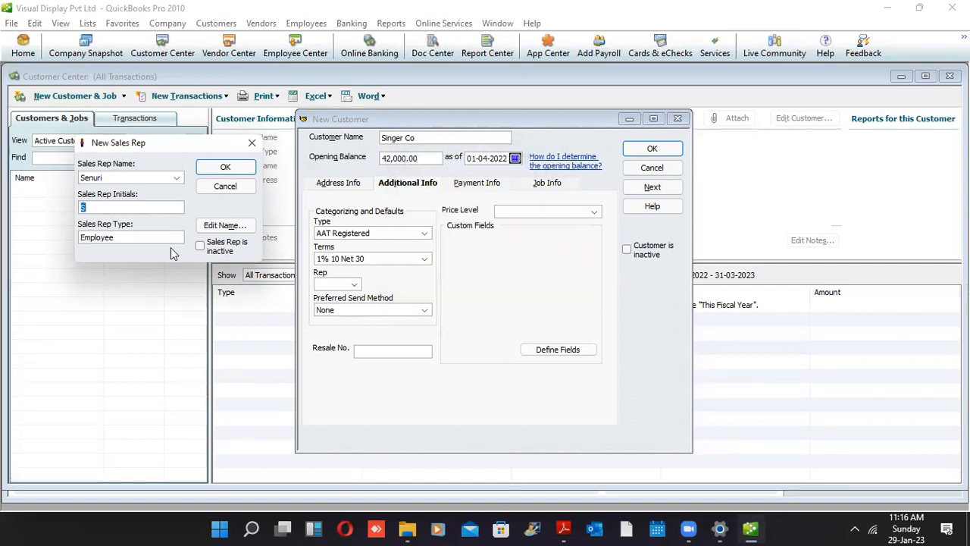
click(224, 172)
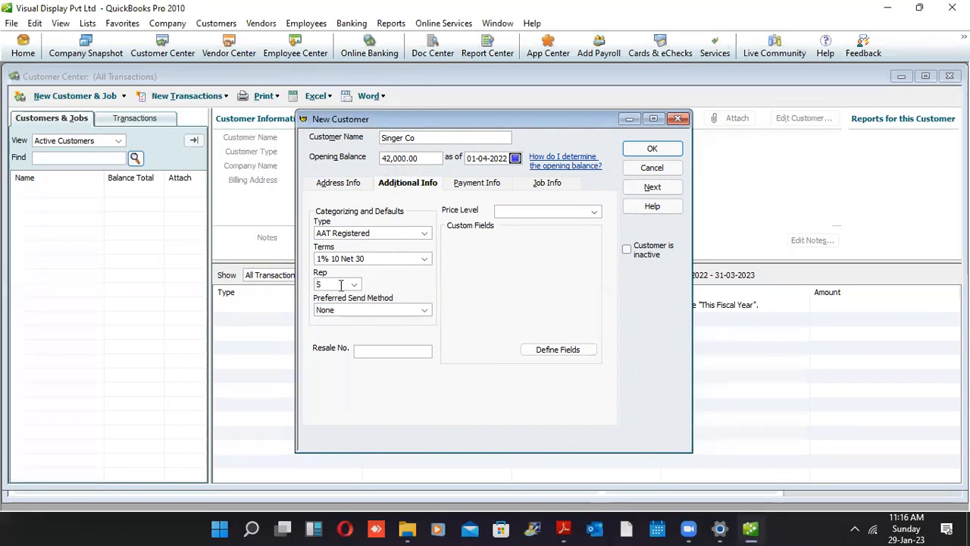
drag(331, 286, 271, 286)
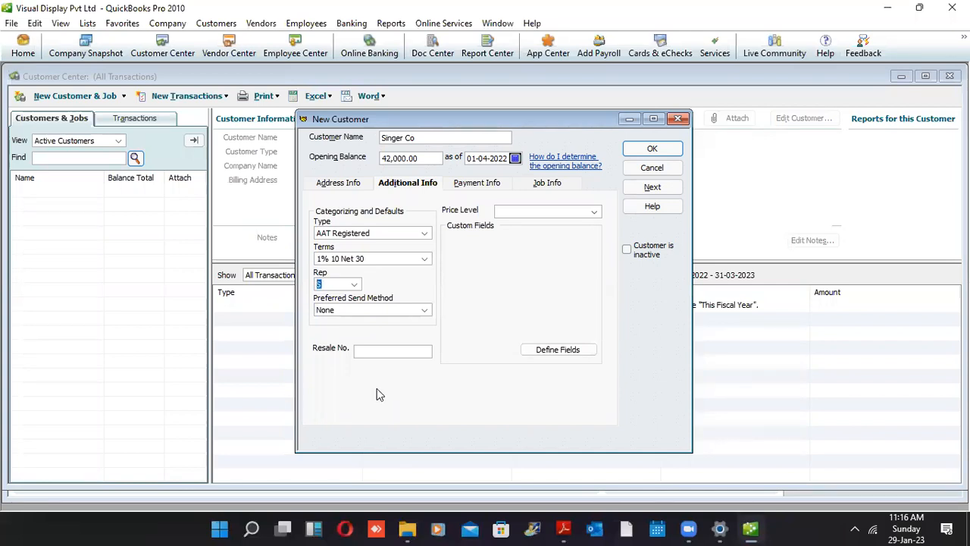
click(423, 314)
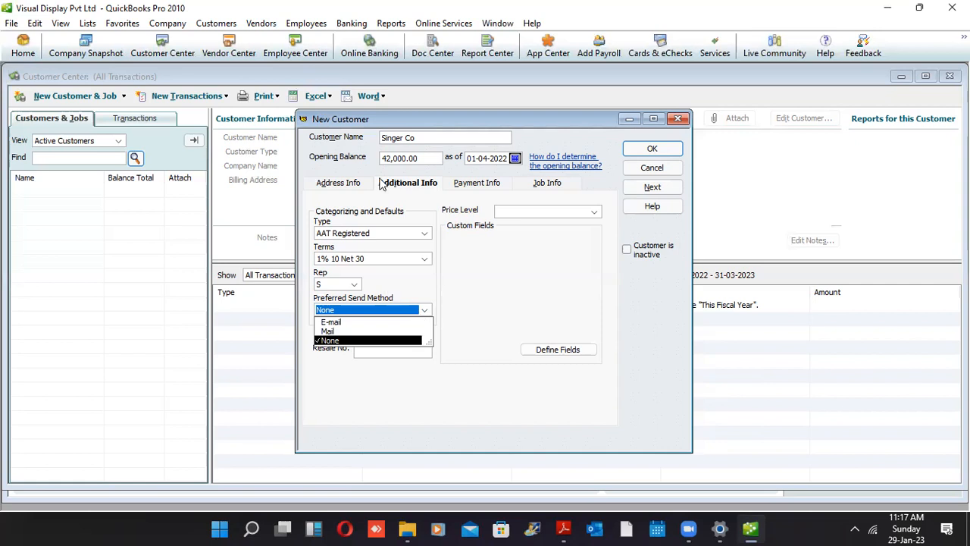
click(485, 253)
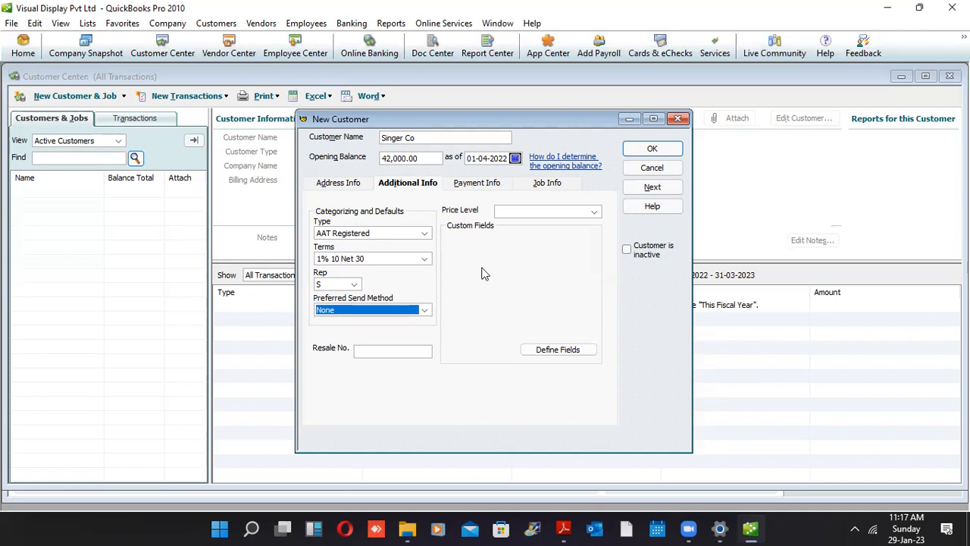
click(546, 214)
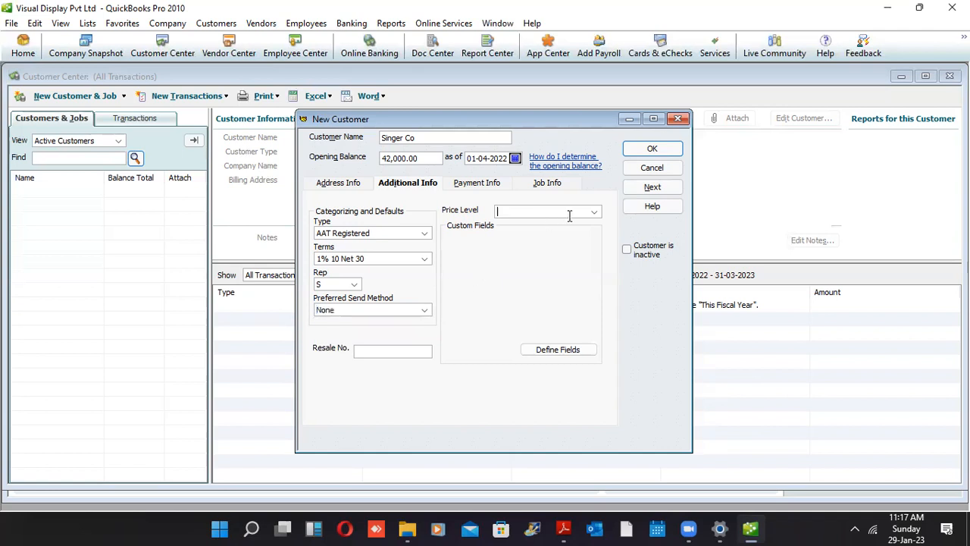
click(594, 214)
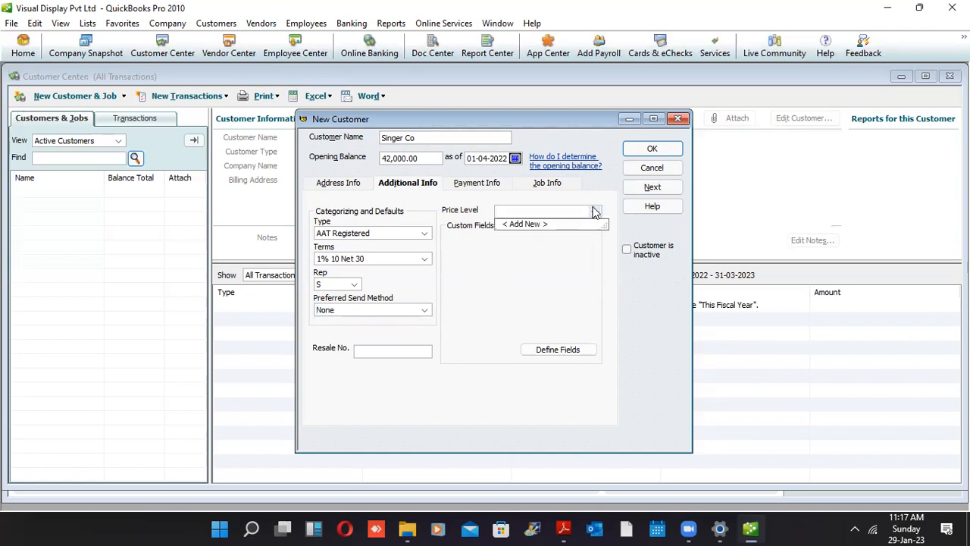
click(512, 306)
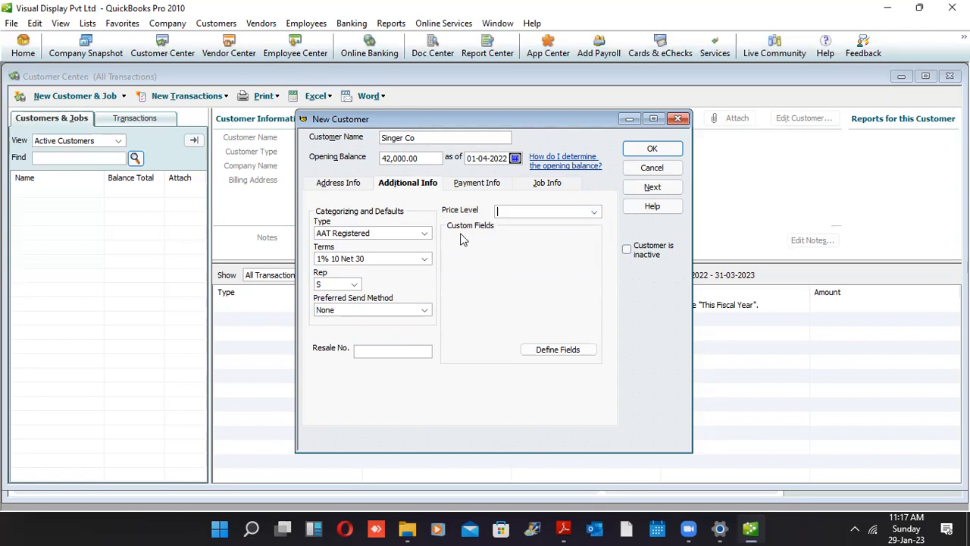
Define custom fields 'AAT Reg No' and 'Joined Date', enabling both for Cust and Vend
click(543, 349)
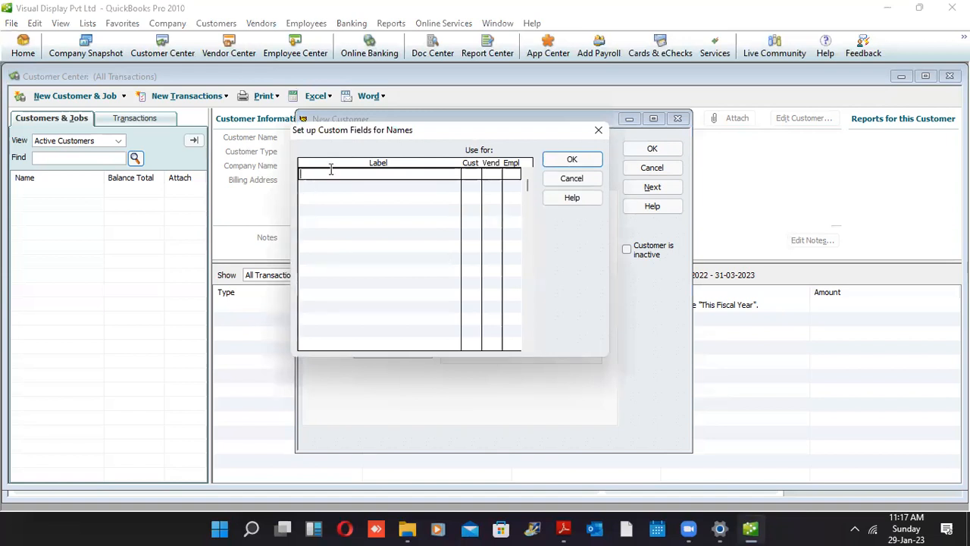
text(AAT Reg No)
key(Tab)
key(Tab)
key(Tab)
key(Tab)
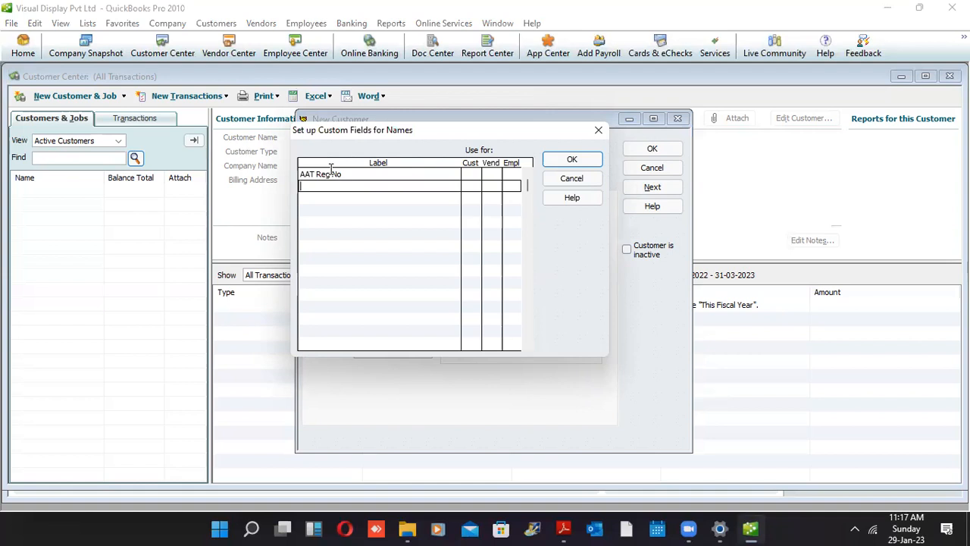
text(Joined Date)
click(472, 174)
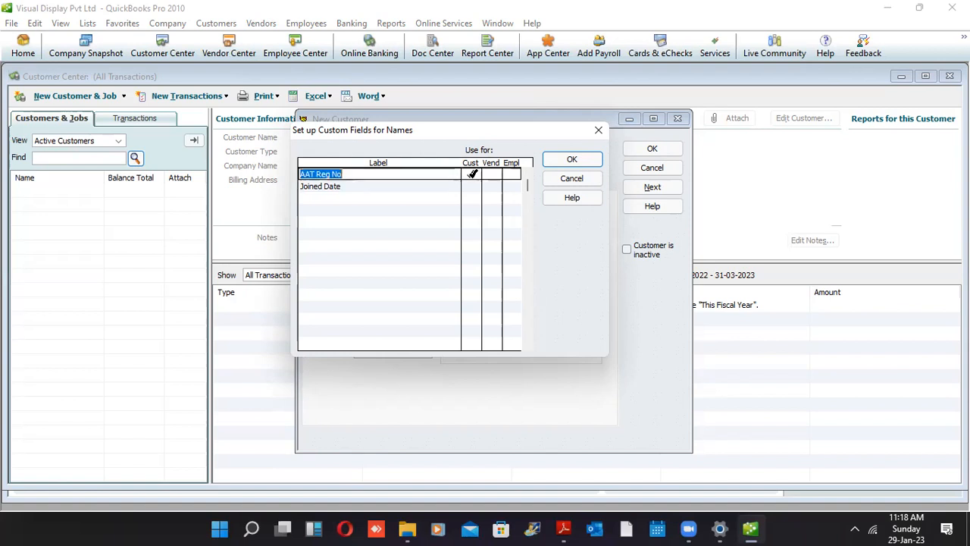
click(471, 186)
click(493, 175)
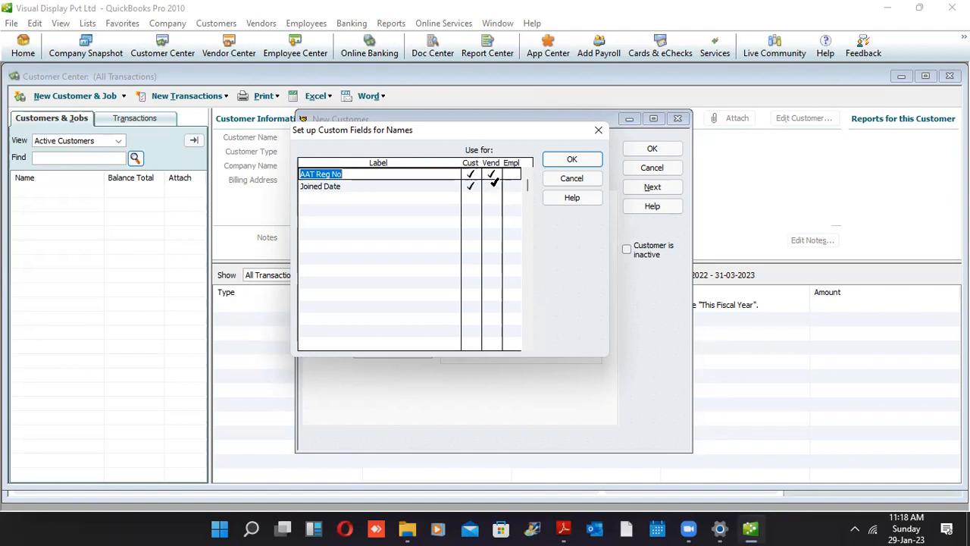
click(493, 185)
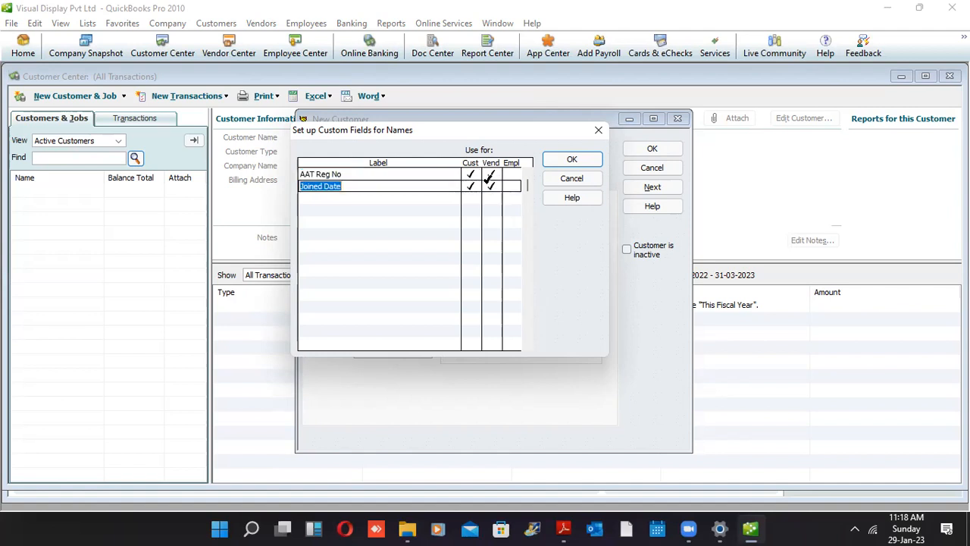
click(564, 164)
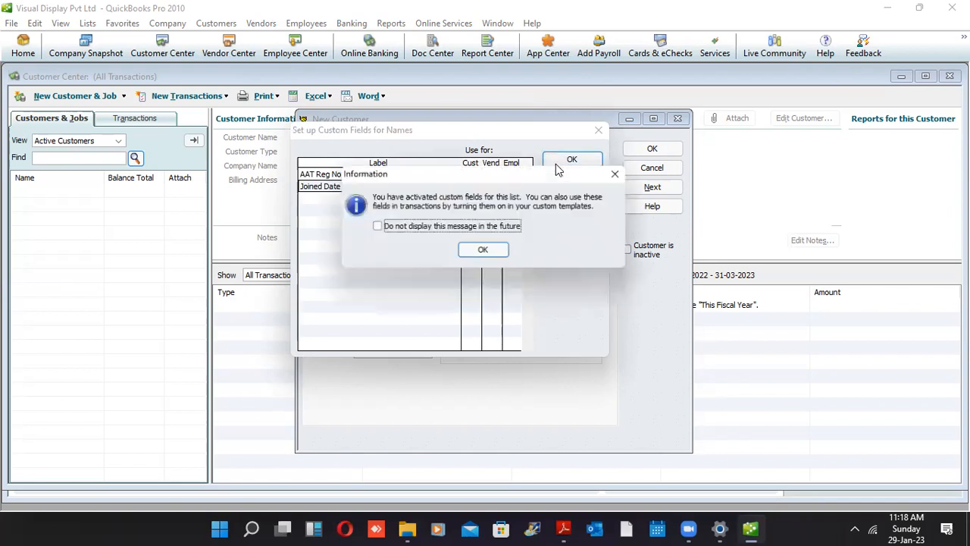
Dismiss the custom-fields message and save Singer Co with its 42,000.00 opening balance
click(484, 251)
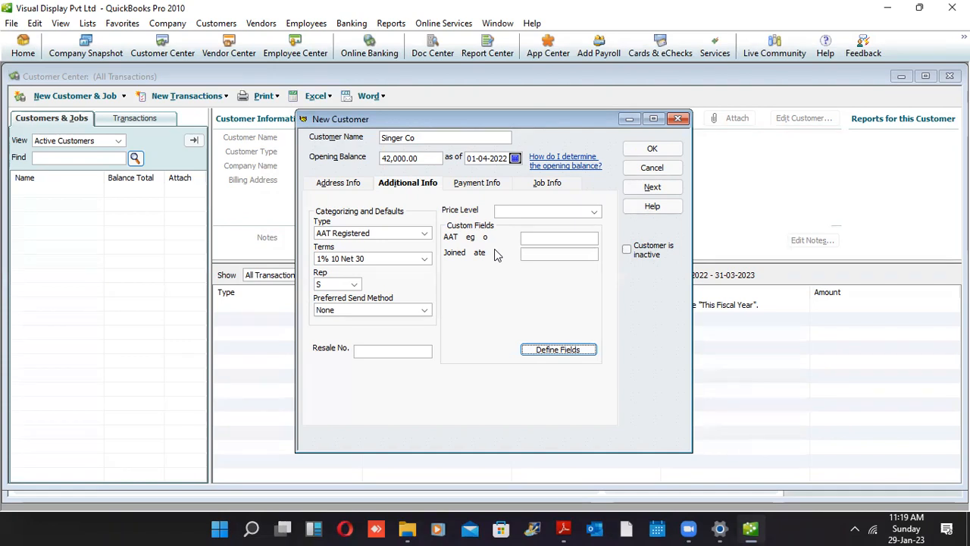
click(643, 152)
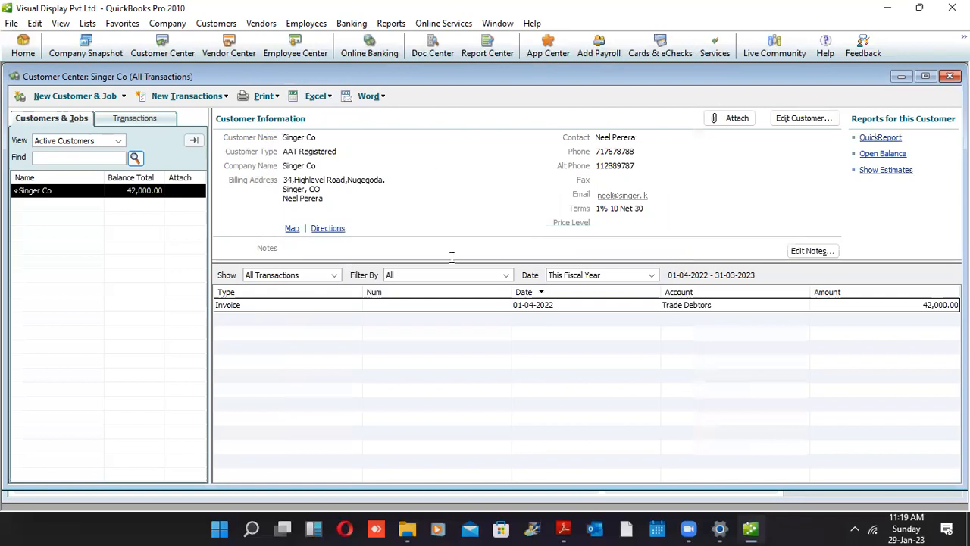
Select Singer Co's 42,000.00 opening invoice and show the New Customer & Job choices
click(327, 306)
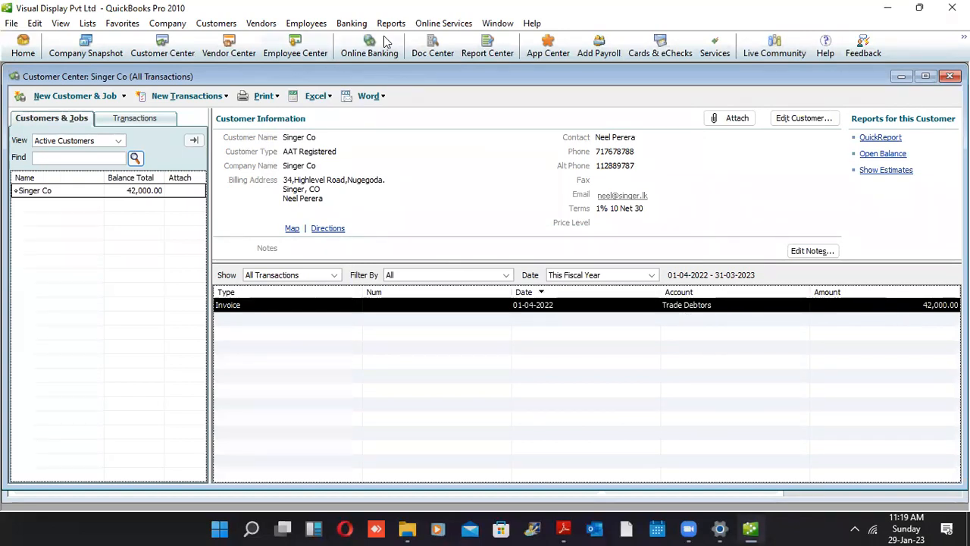
click(113, 97)
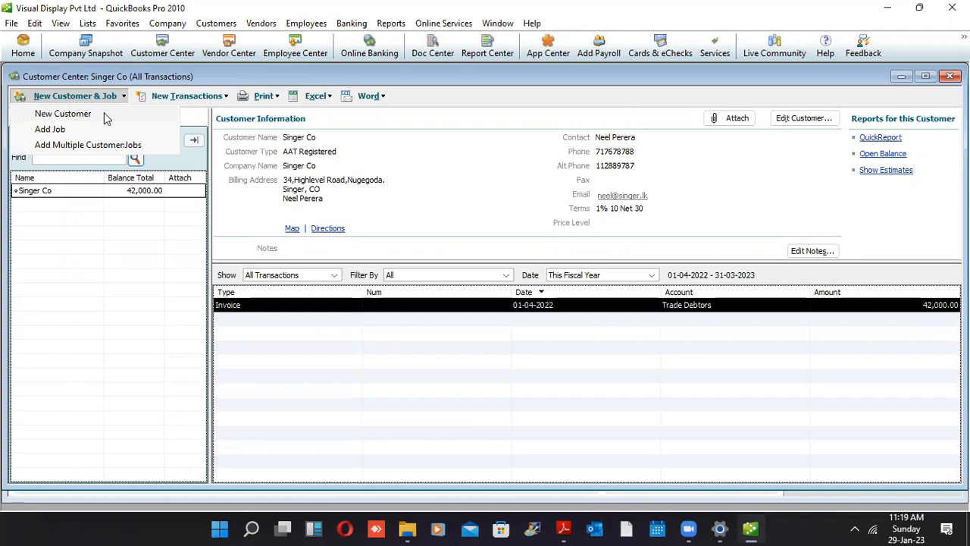
Add customer Samuel & sons with a 58,000 opening balance as of 01-04-2022
click(105, 115)
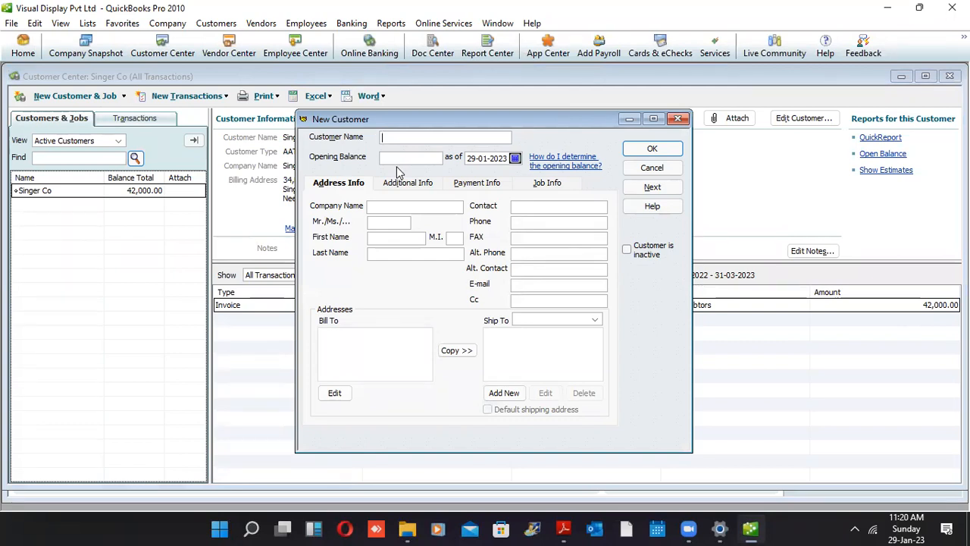
text(Samuel & sons)
key(Tab)
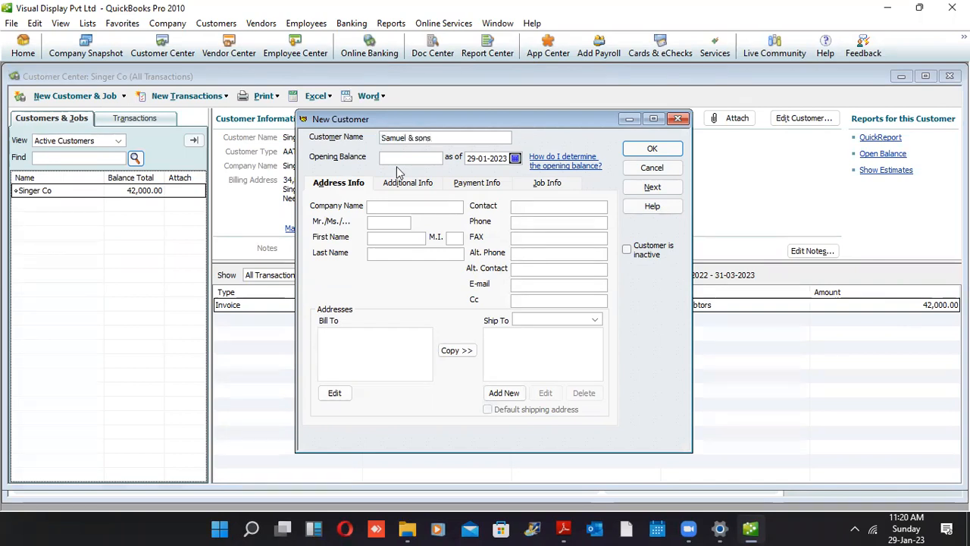
text(58000)
key(Tab)
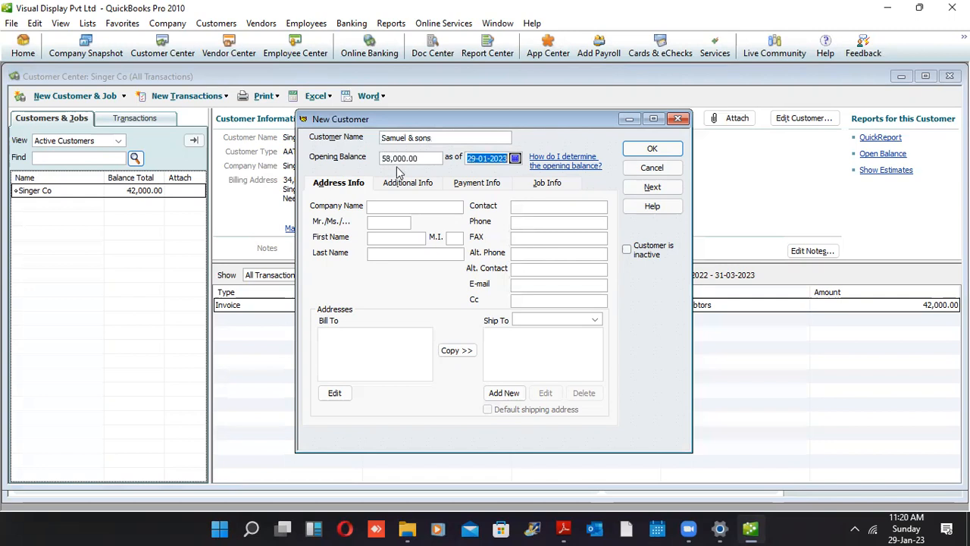
text(010422)
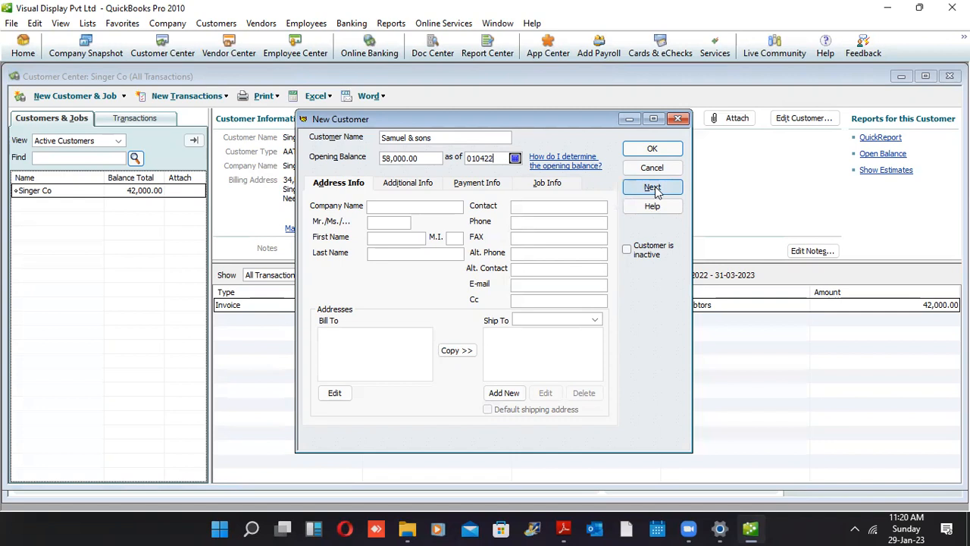
click(652, 187)
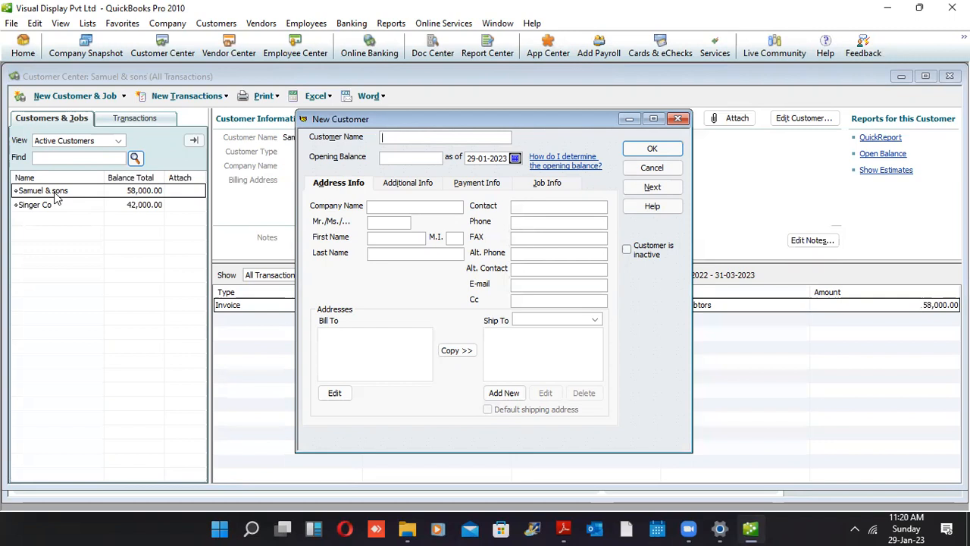
Add customer Phoenix(Pvt) LTd with a 35,000 opening balance as of 01-04-2022
text(Pho)
text(enix)
text((Pv)
text(t) L)
text(Td)
text(35000)
key(Tab)
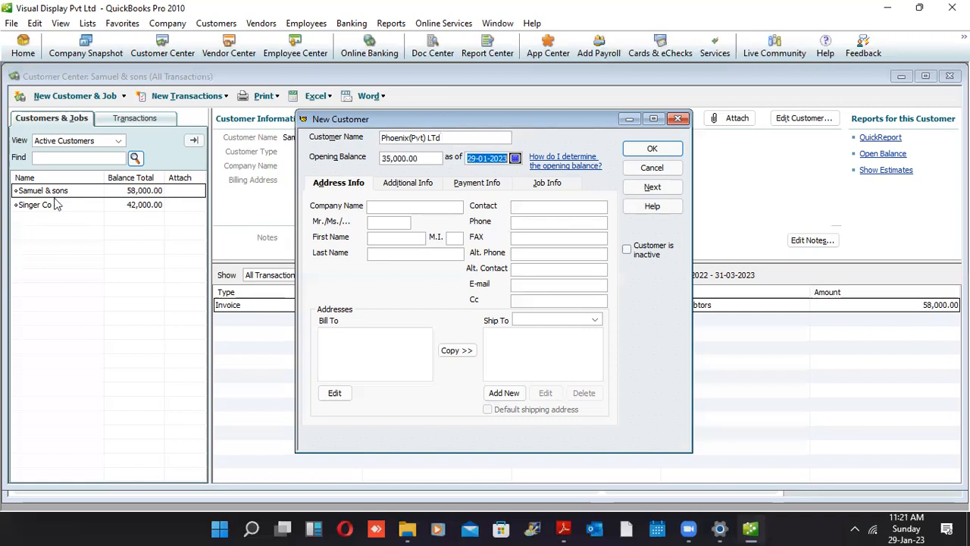
text(010422)
key(alt+n)
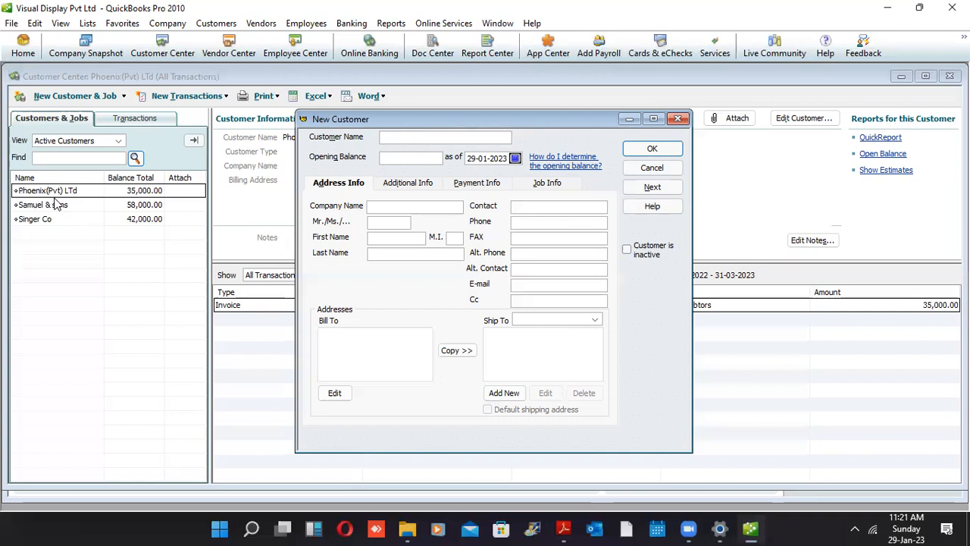
Save customer Rickon (Pvt) Ltd with a 35,000 opening balance dated 01-04-2022
text(R)
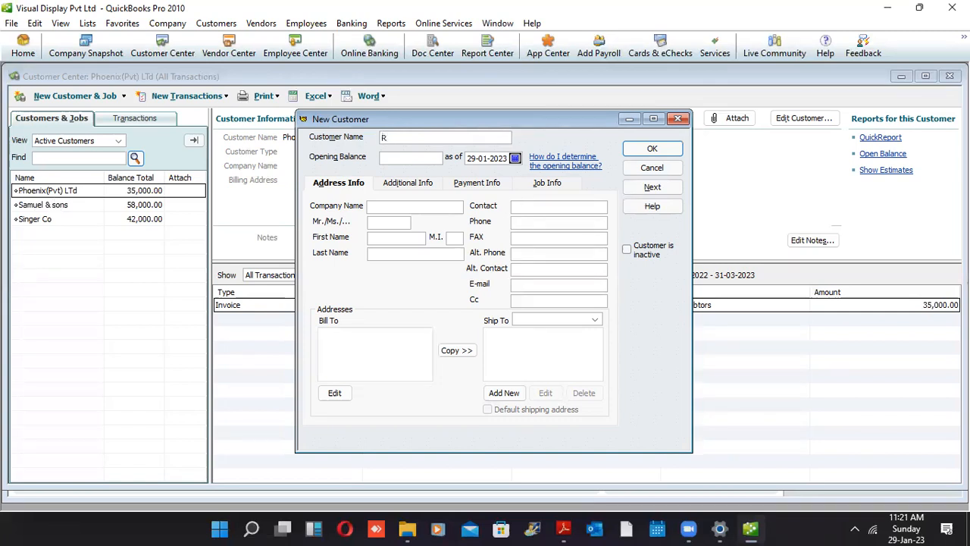
text(ickon)
text((Pvt) Ltd)
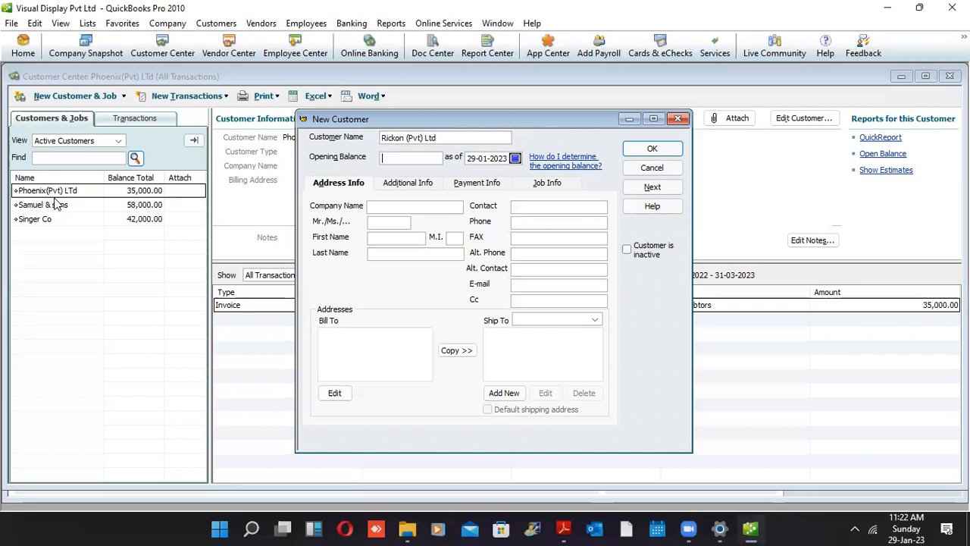
text(35000)
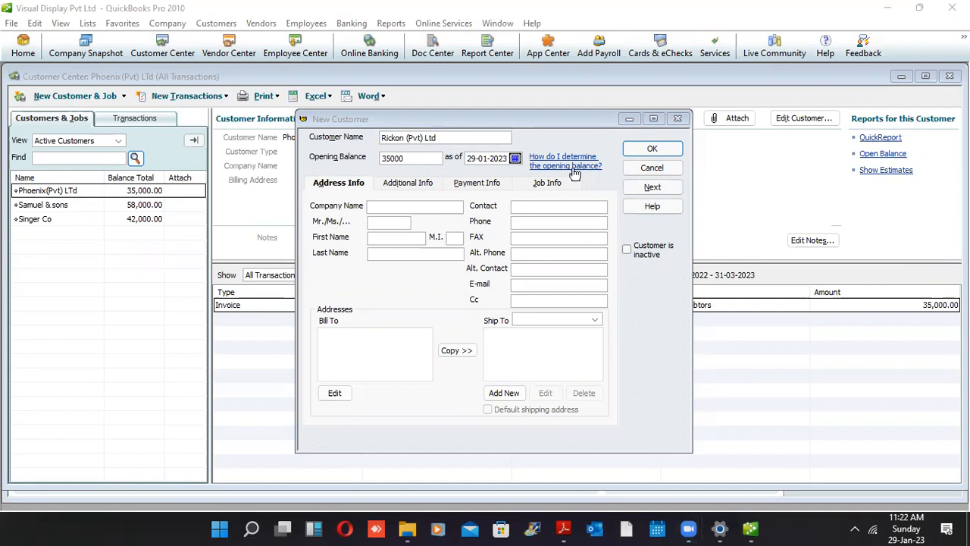
click(468, 160)
text(0104)
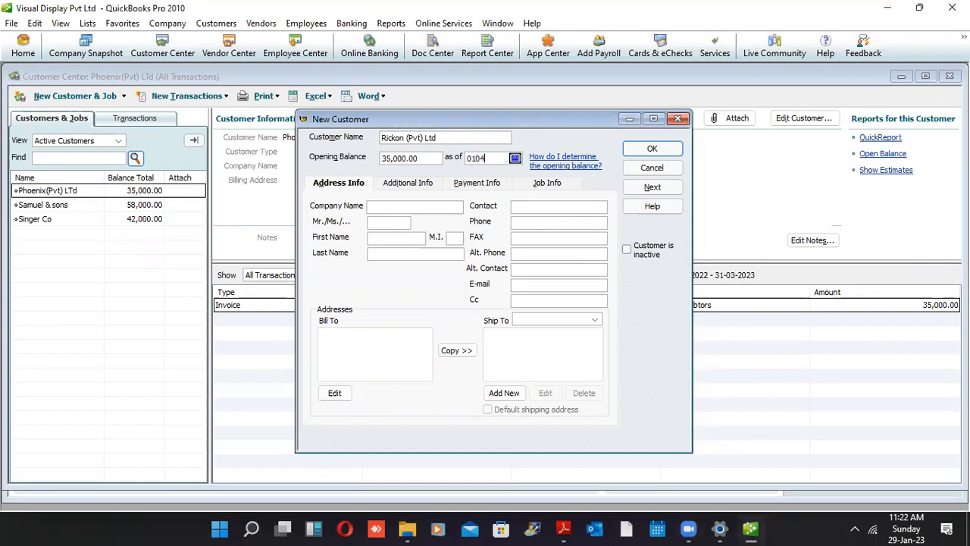
text(22)
click(640, 188)
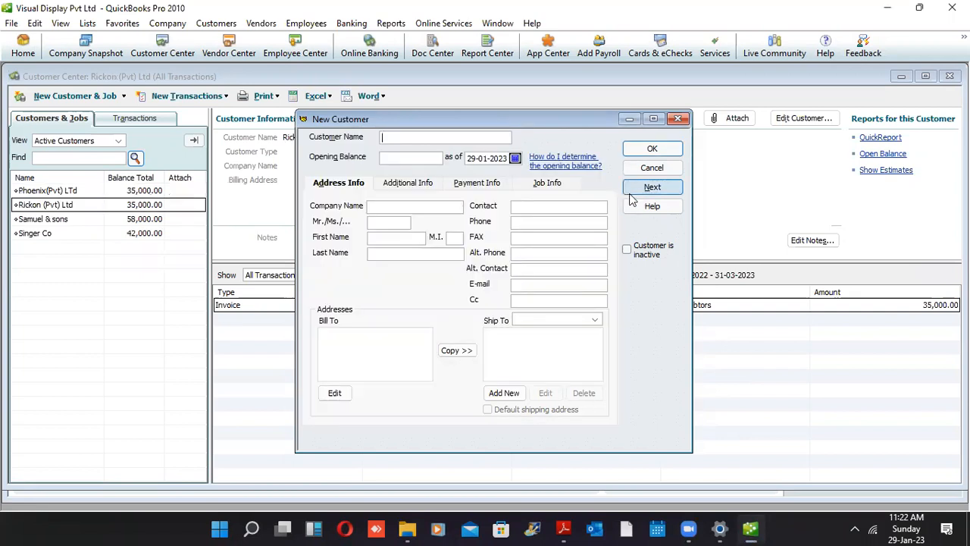
Add customer Rajabdeen & Sons with a 27,000 opening balance as of 01-04-2022
text(Rajabdeen & Sons)
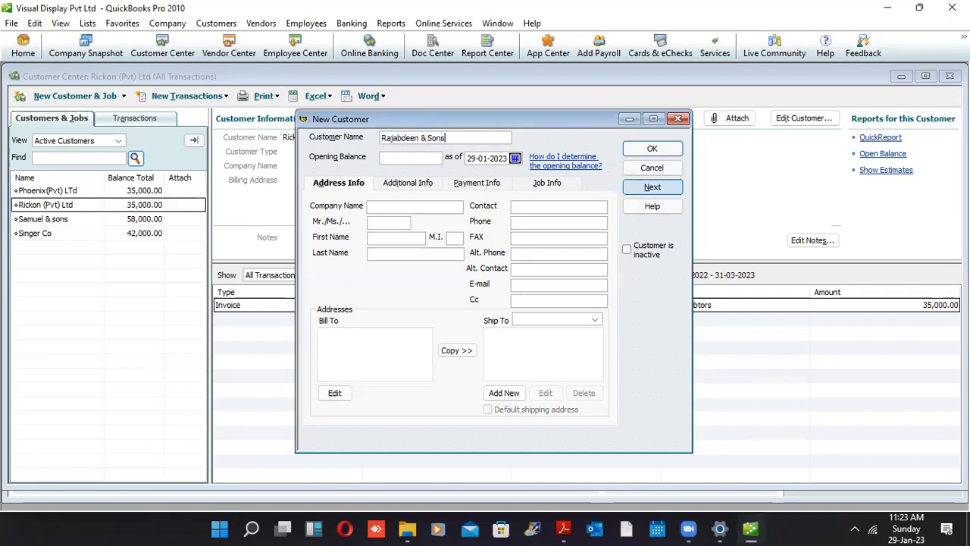
key(Tab)
text(27,000)
key(Tab)
text(01-04-202)
key(Tab)
click(634, 189)
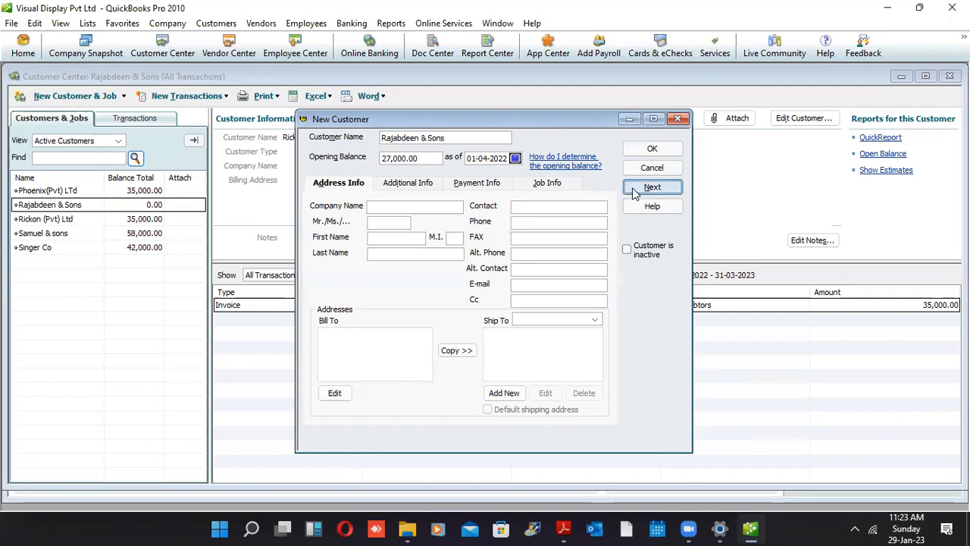
Add customer KG Group with a 3,000 opening balance as of 01-04-2022, closing the form
text(KG Group)
key(Tab)
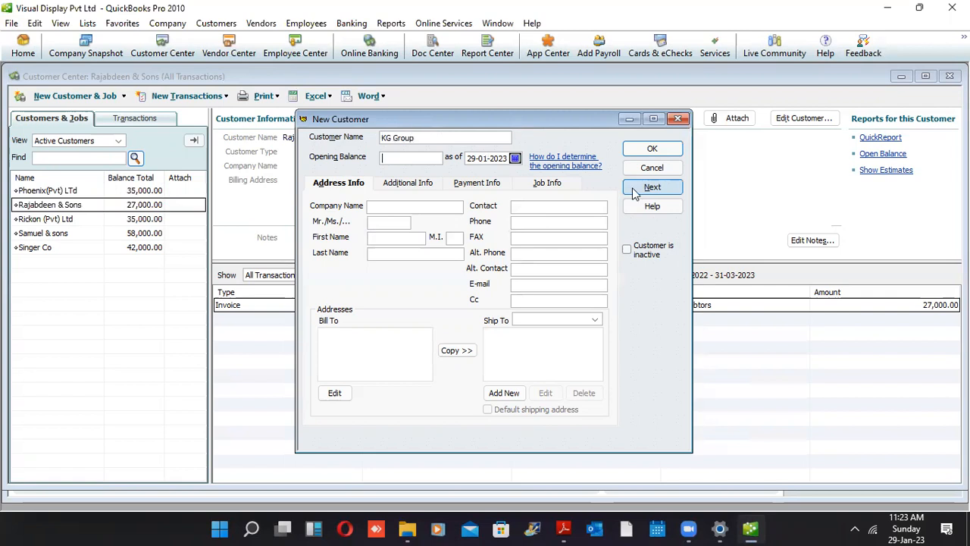
text(3000)
key(Tab)
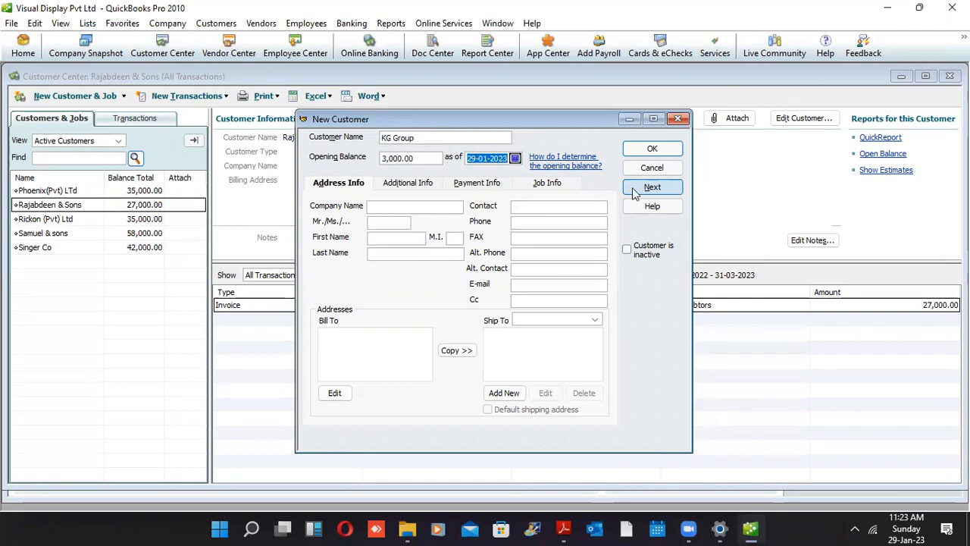
text(010422)
click(654, 151)
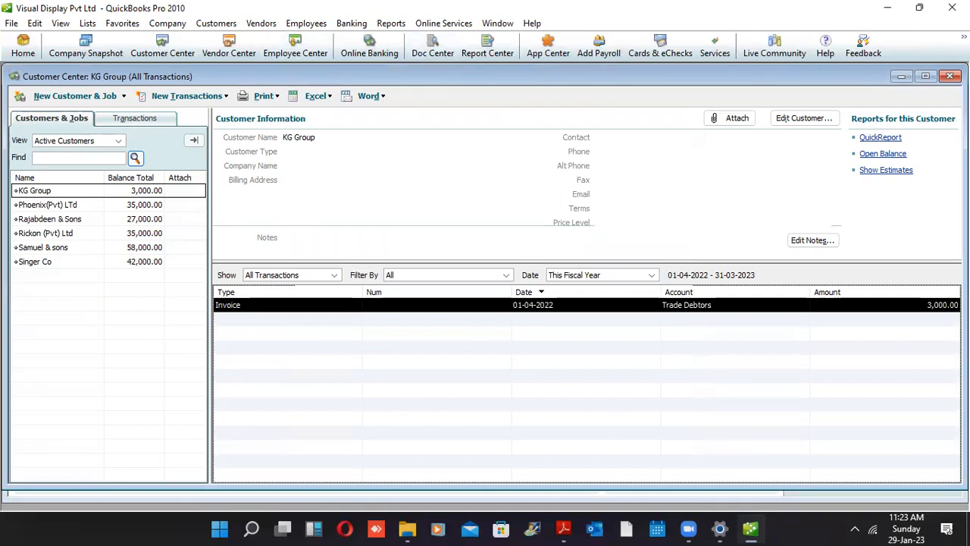
Open the A/R Aging Summary from Reports > Customers & Receivables
click(391, 24)
mouse_move(447, 112)
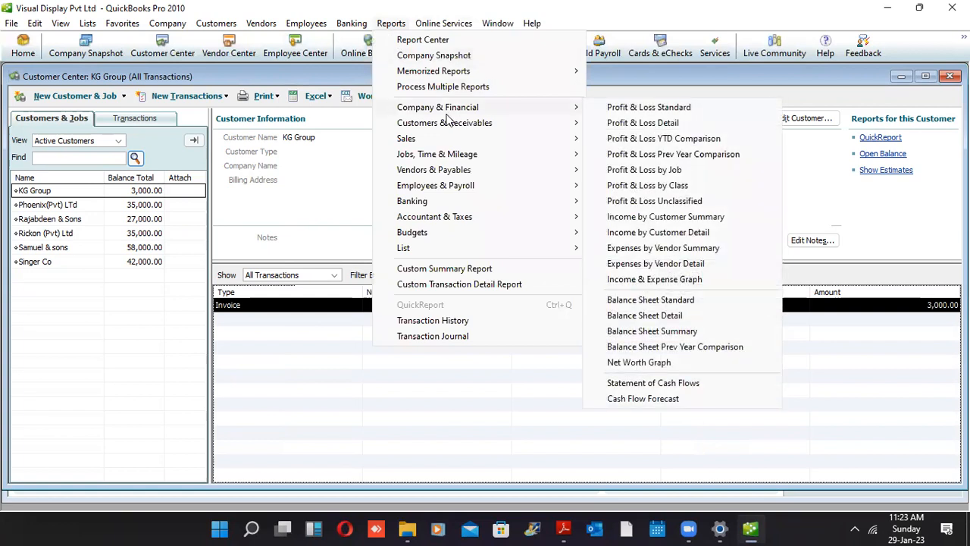
mouse_move(441, 139)
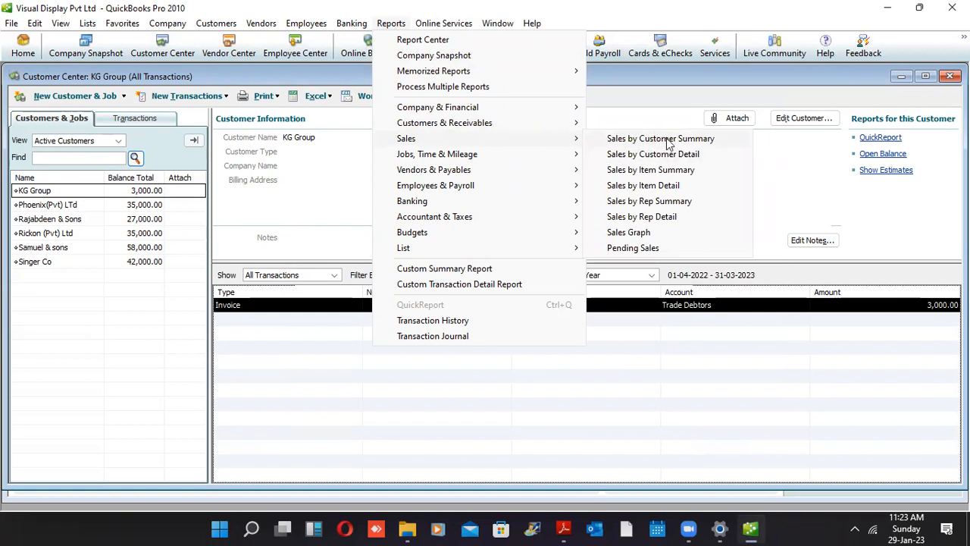
mouse_move(521, 123)
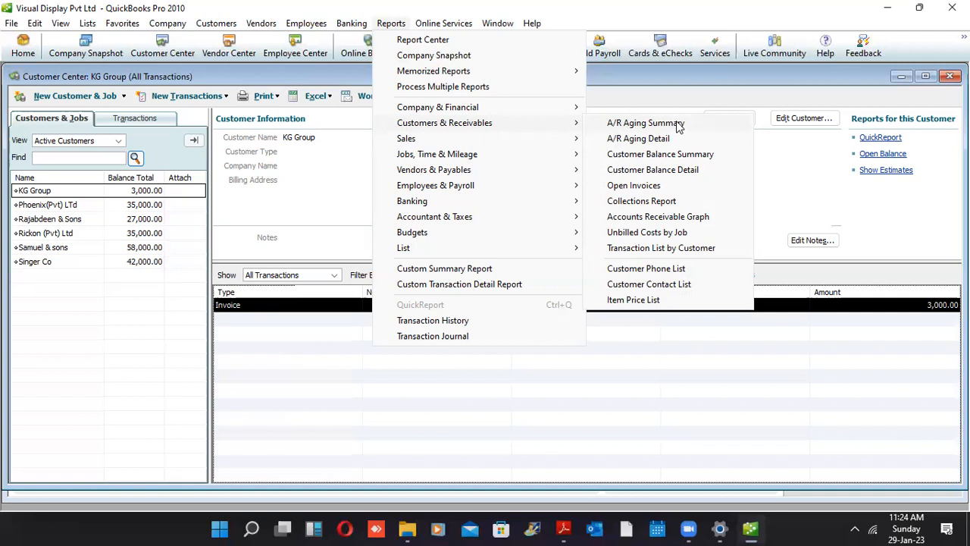
click(645, 123)
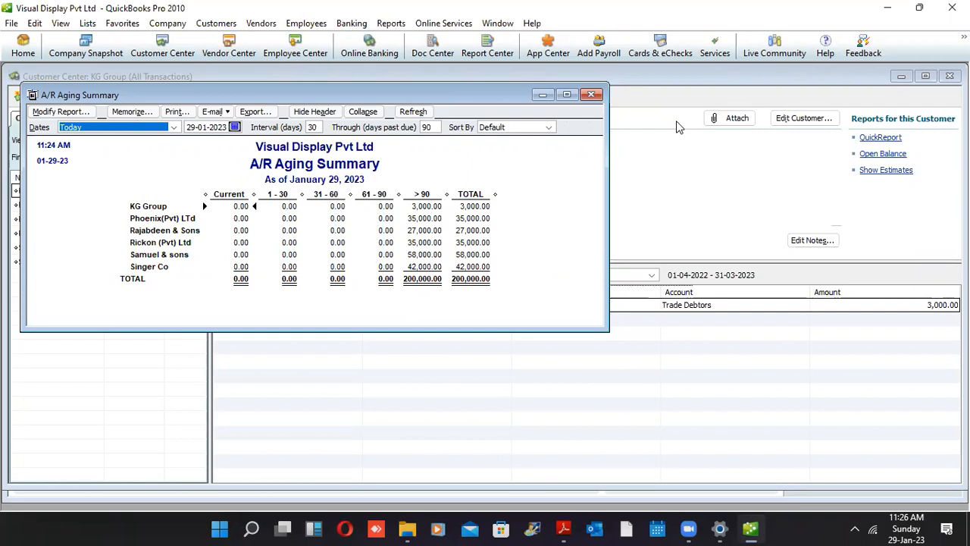
Close the A/R Aging Summary report and then the Customer Center
key(Escape)
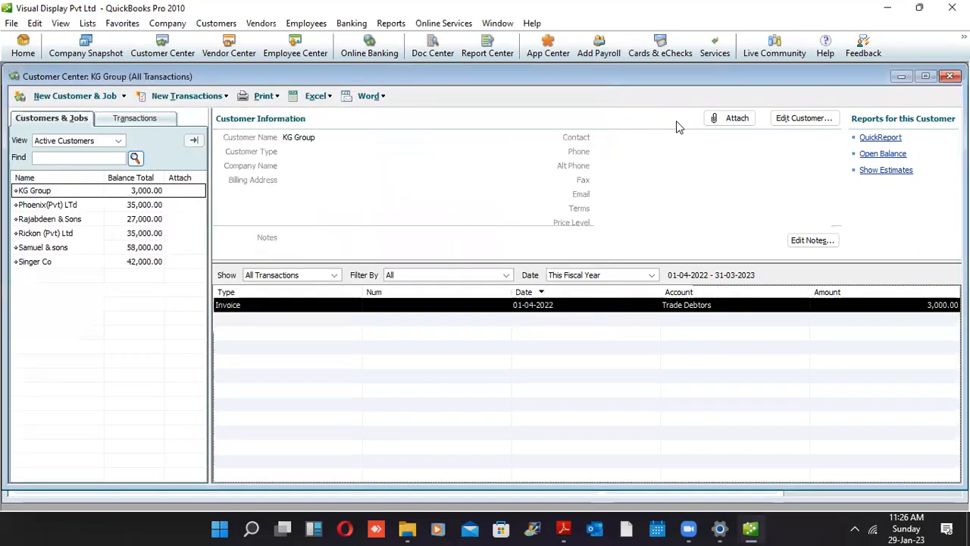
key(Escape)
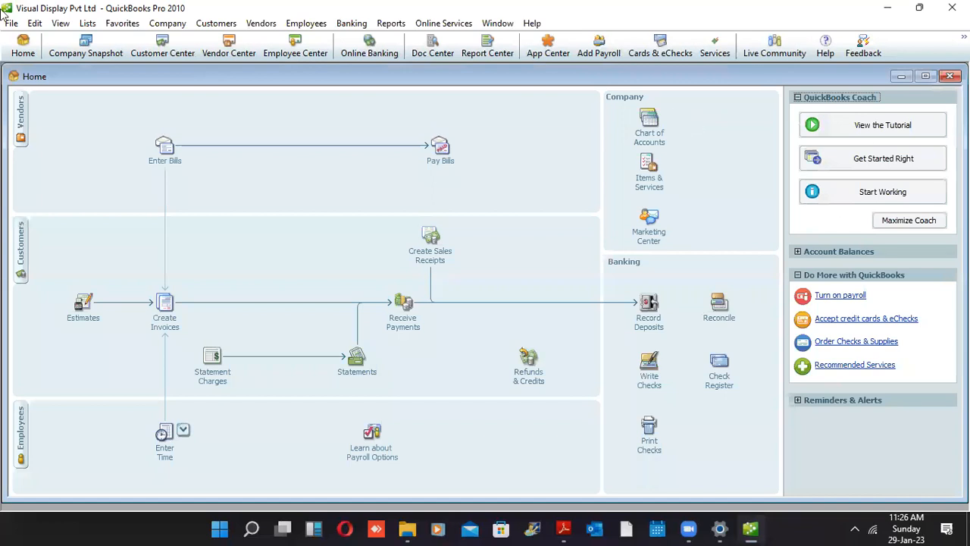
Open the Vendor Center, then bring up the Windows Start menu
click(18, 118)
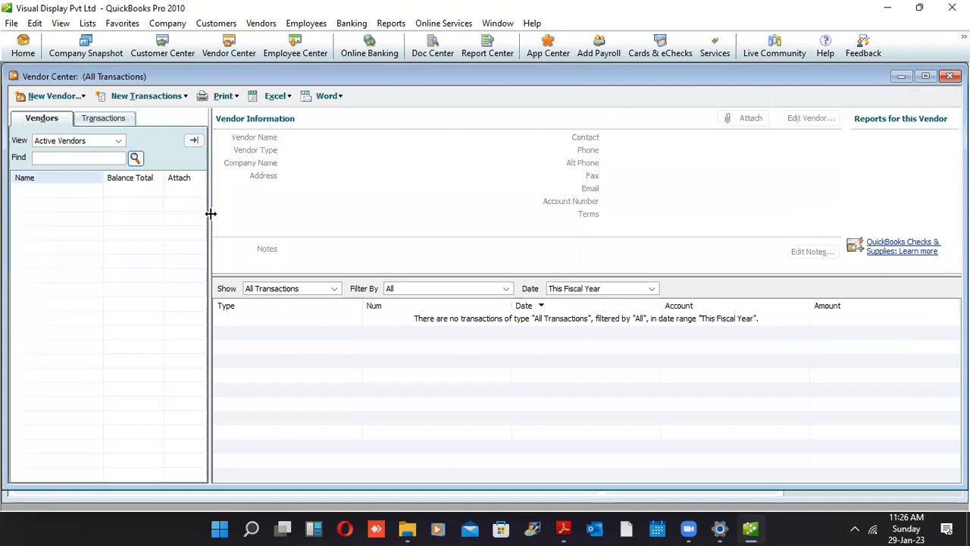
click(220, 529)
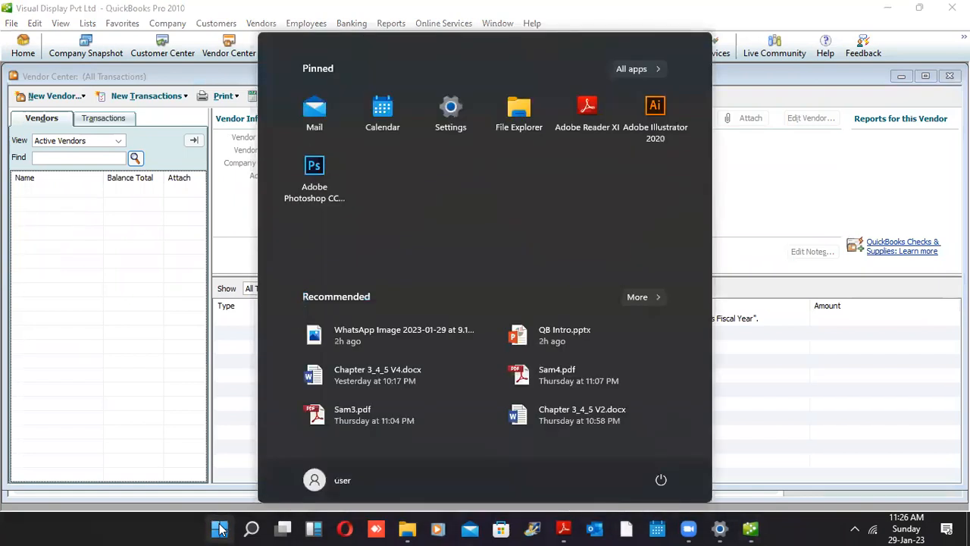
Launch Excel 2016 from search, dismiss the activation notice, and start a blank workbook
text(excel)
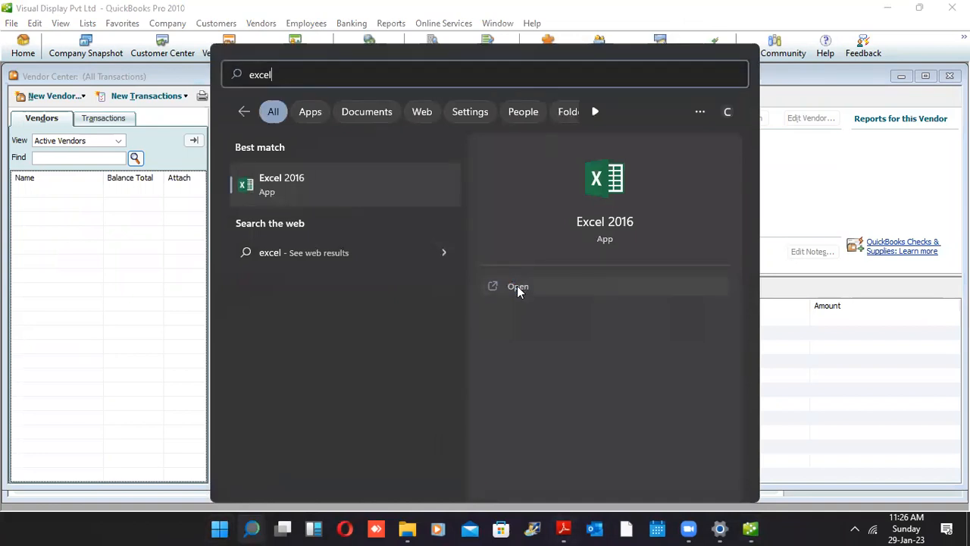
click(517, 286)
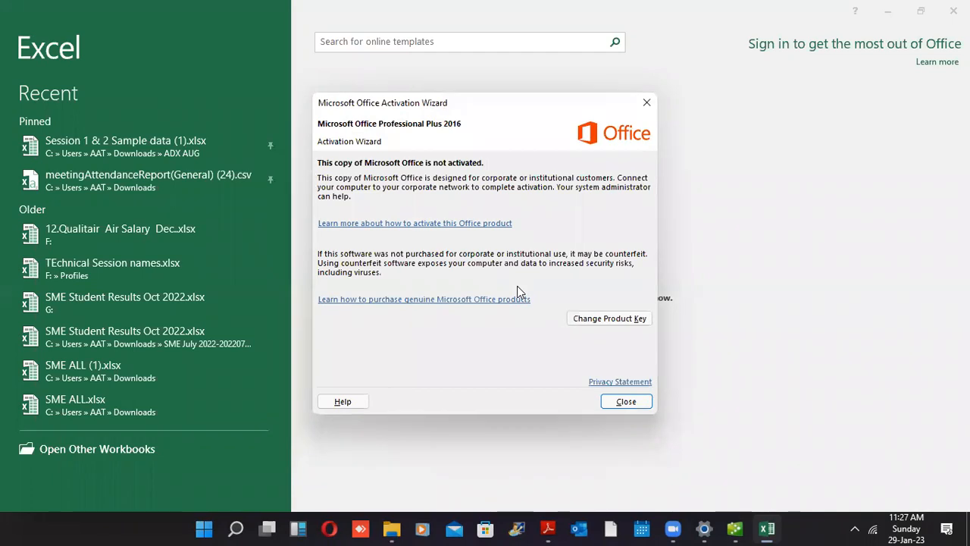
click(619, 406)
click(406, 228)
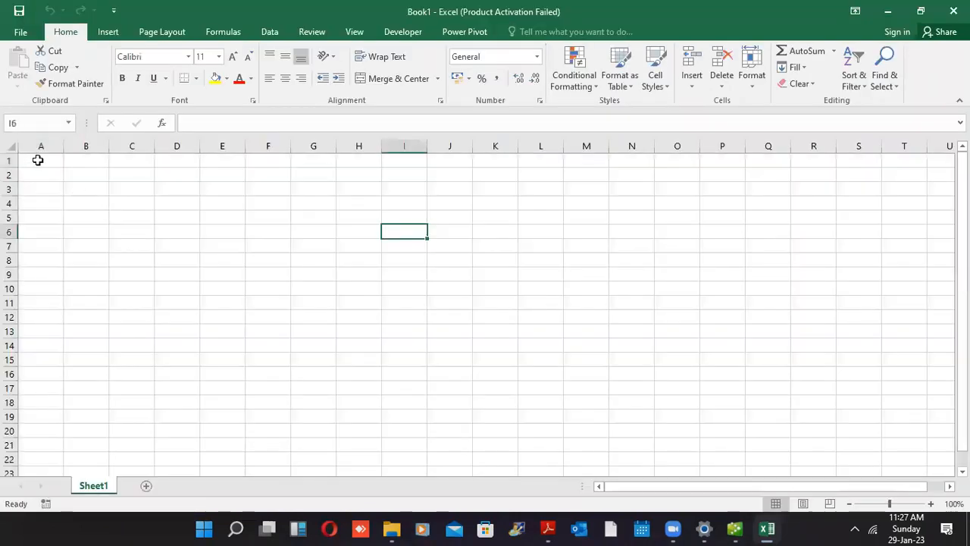
Enter vendors Browns & Co, Roger & sons, Swadeshi industries and Ceylinco L & T in A1:A4
click(43, 163)
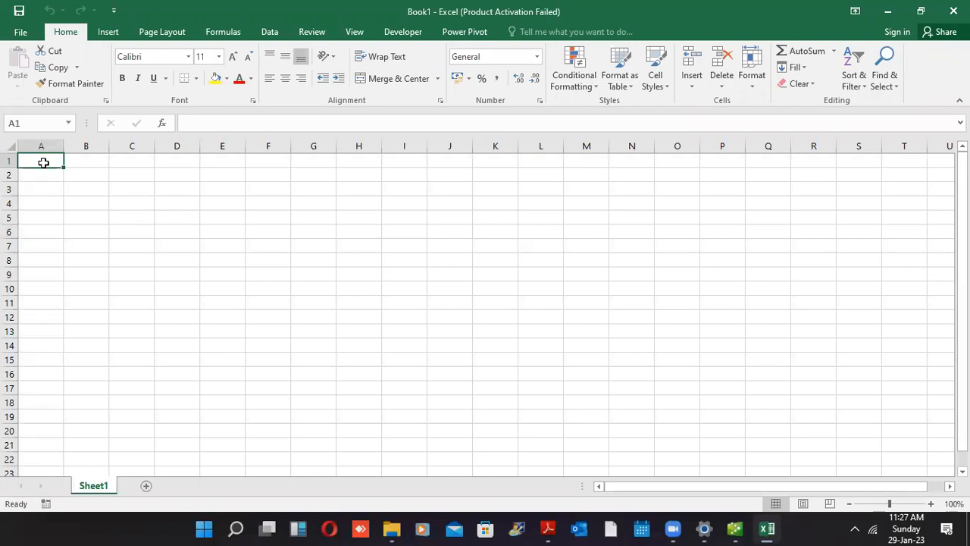
text(Br)
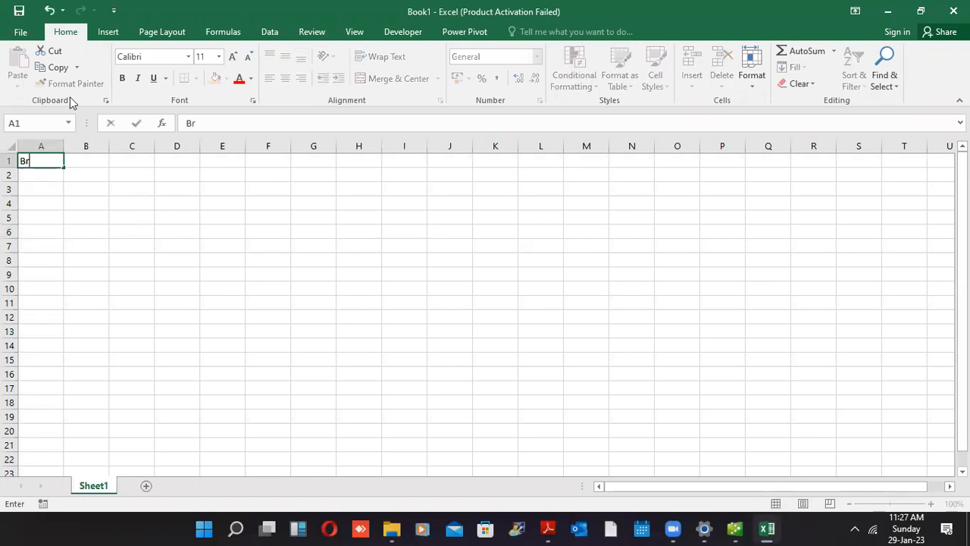
text(owns & Co)
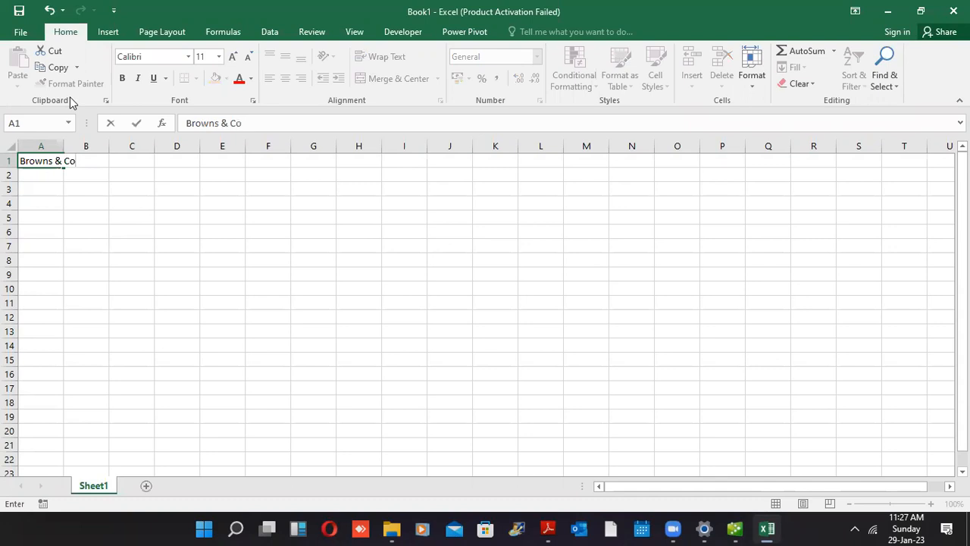
key(Return)
text(Roger )
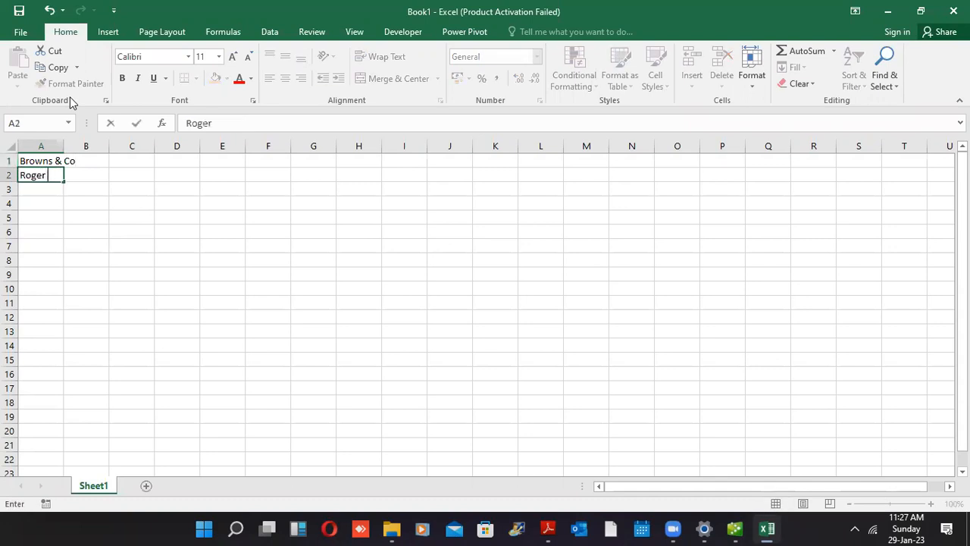
text(& sons)
key(Return)
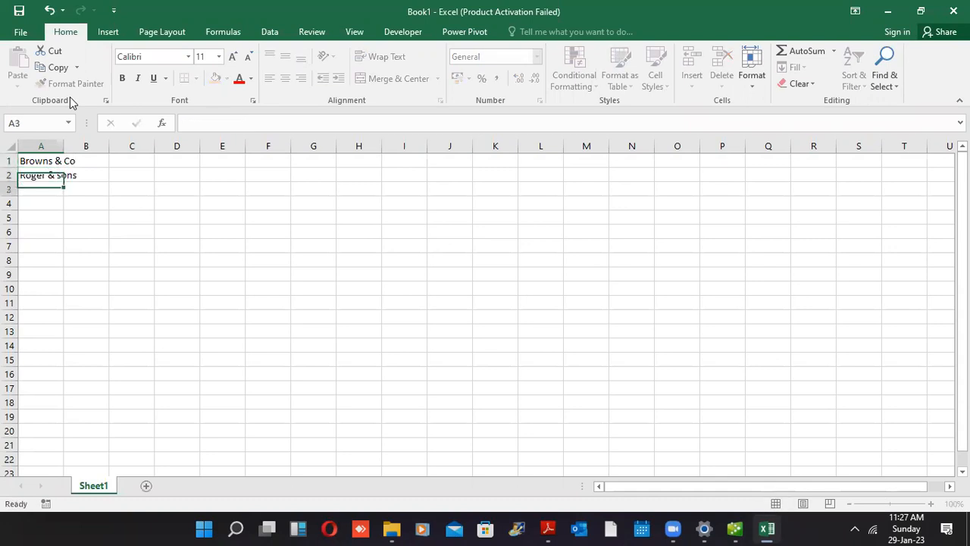
text(Sw)
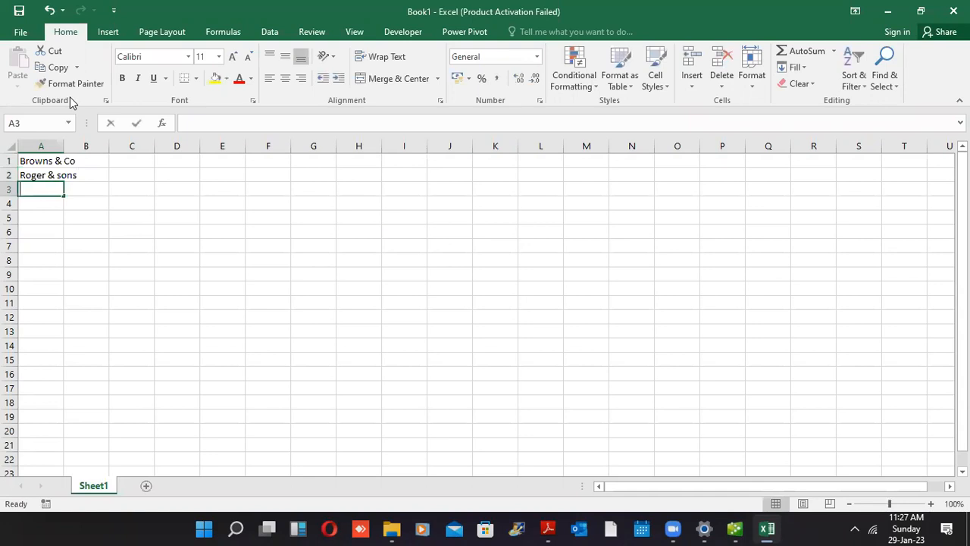
text(a)
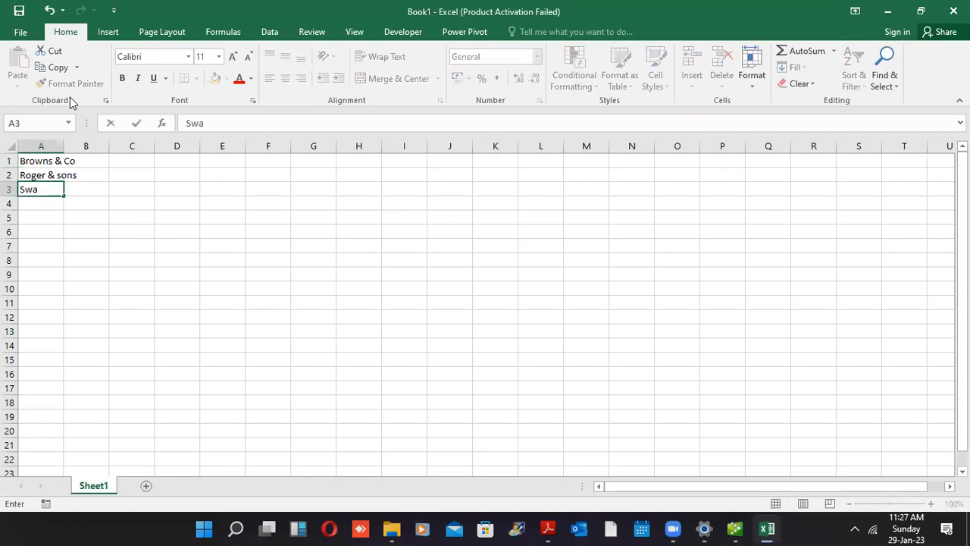
text(deshi in)
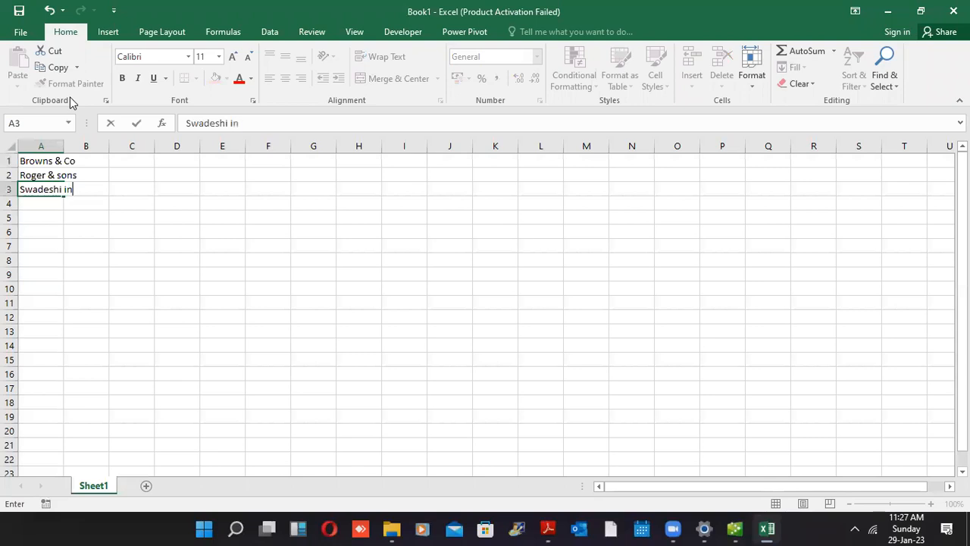
text(dustries)
key(Return)
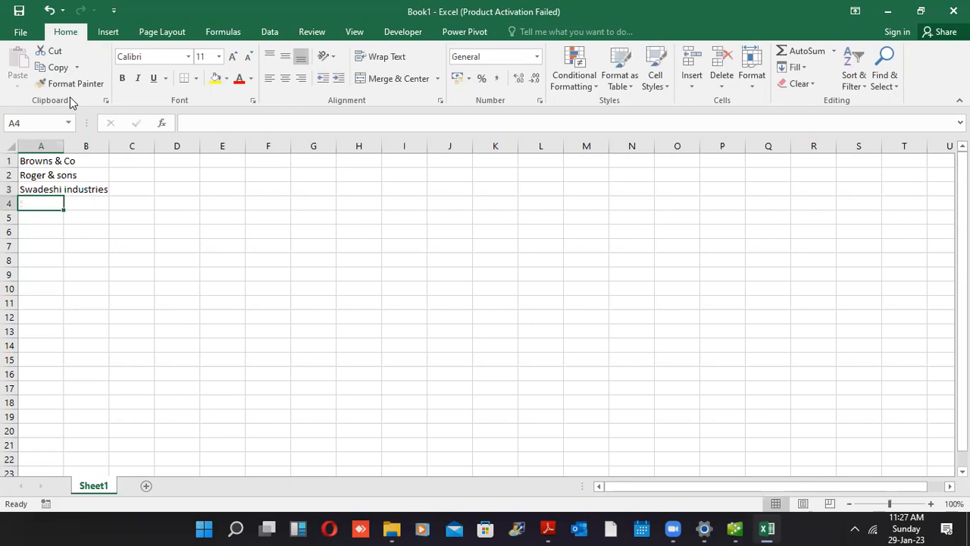
text(Ceylinco L & T)
key(Tab)
Enter amounts 30000, 45000, 30000 and 20000 in B1:B4
key(Up)
key(Up)
key(Up)
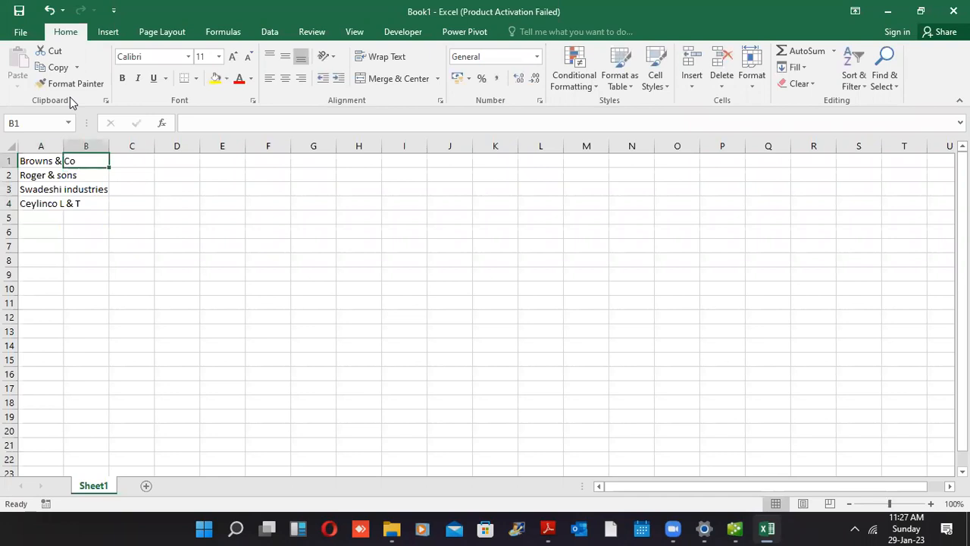
text(30000)
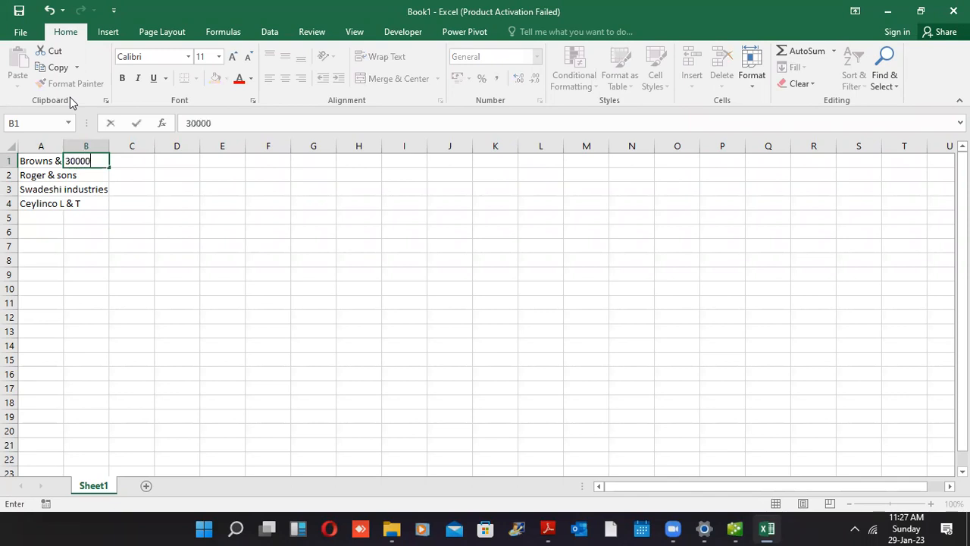
key(Return)
text(45000)
key(Return)
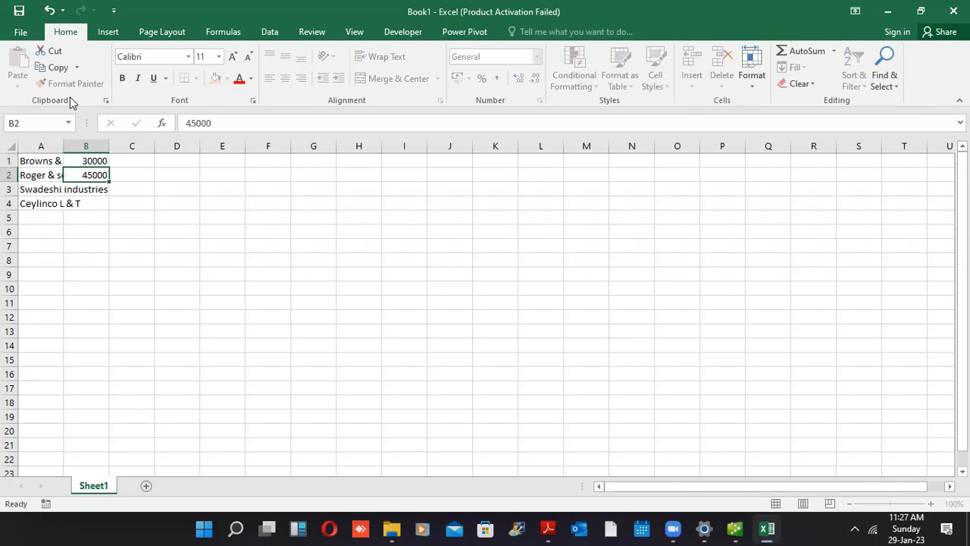
text(30000)
key(Return)
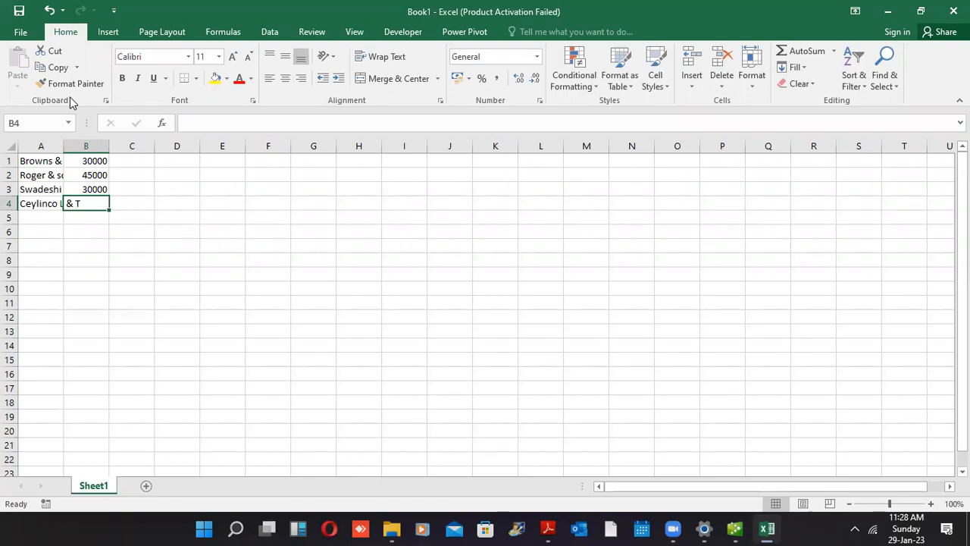
text(20000)
key(Return)
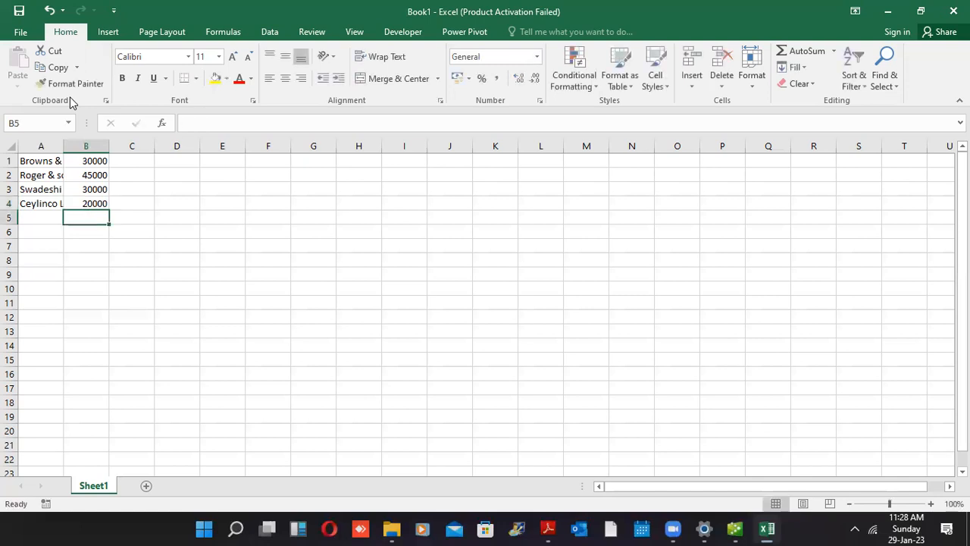
Widen column A to fit the names and enter the date 1/4/2022 in C1
drag(64, 145, 111, 146)
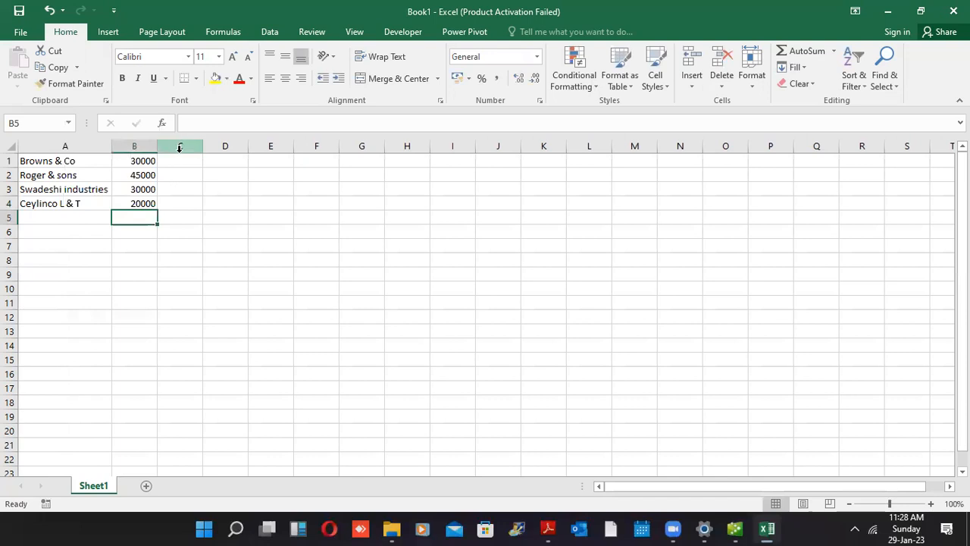
click(179, 160)
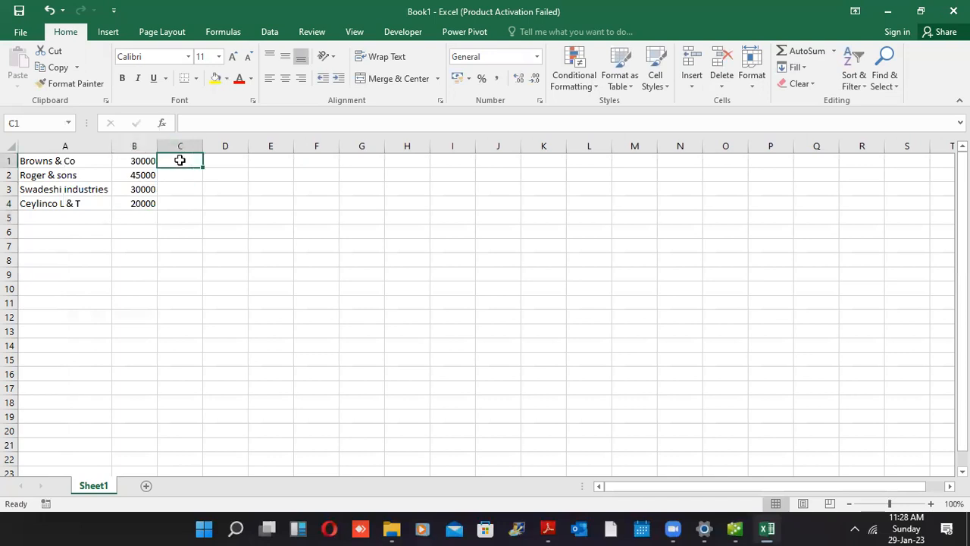
text(1)
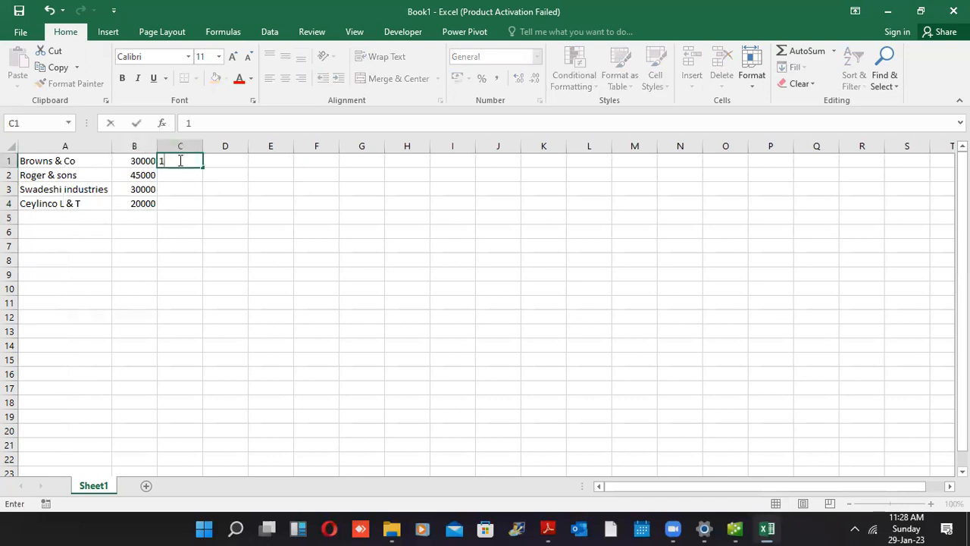
text(/4/2022)
key(Return)
Copy the C1 date into C2:C4, then zoom in on the sheet
click(180, 160)
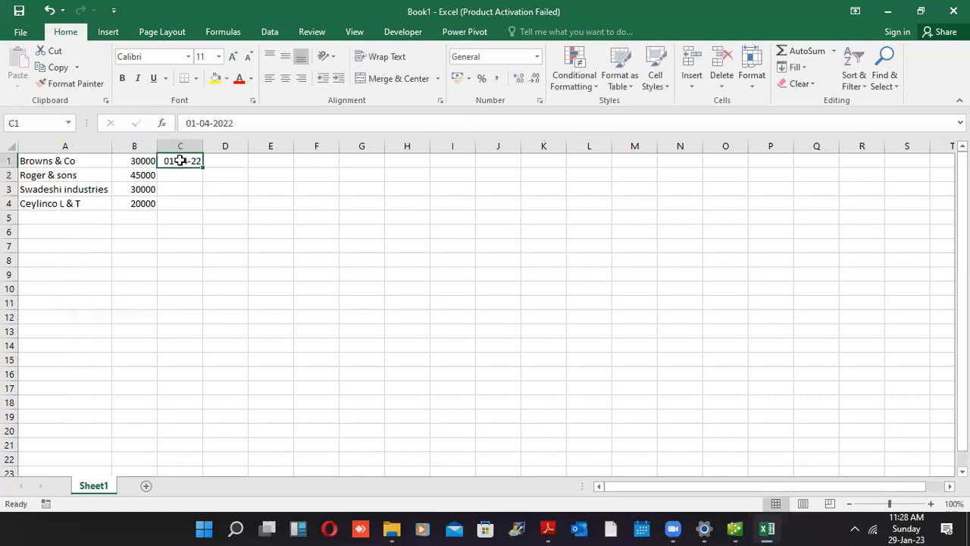
key(ctrl+c)
drag(174, 180, 174, 201)
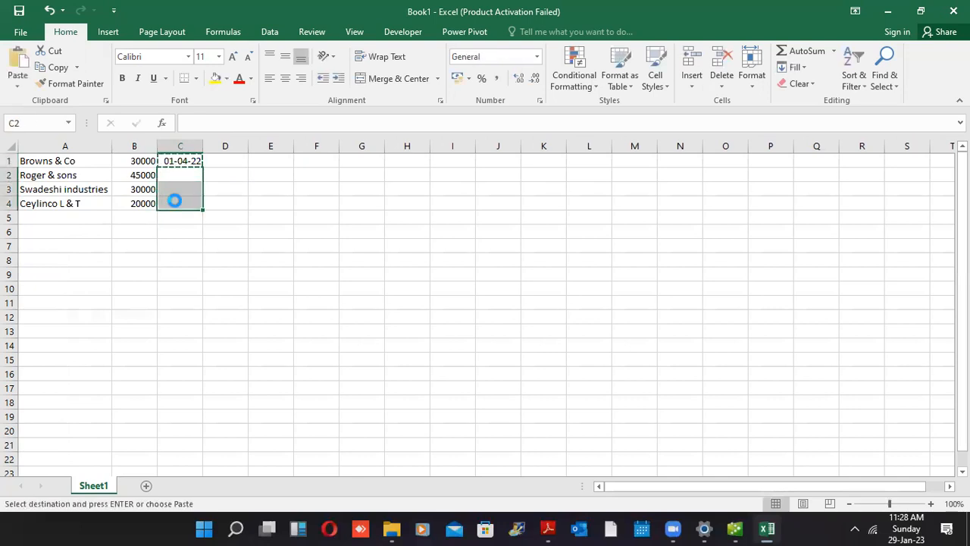
key(ctrl+v)
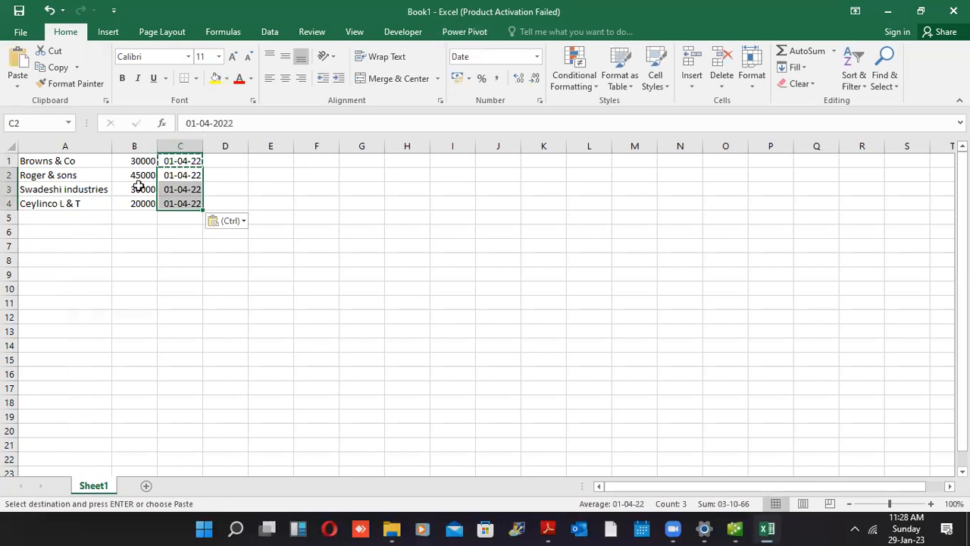
click(58, 164)
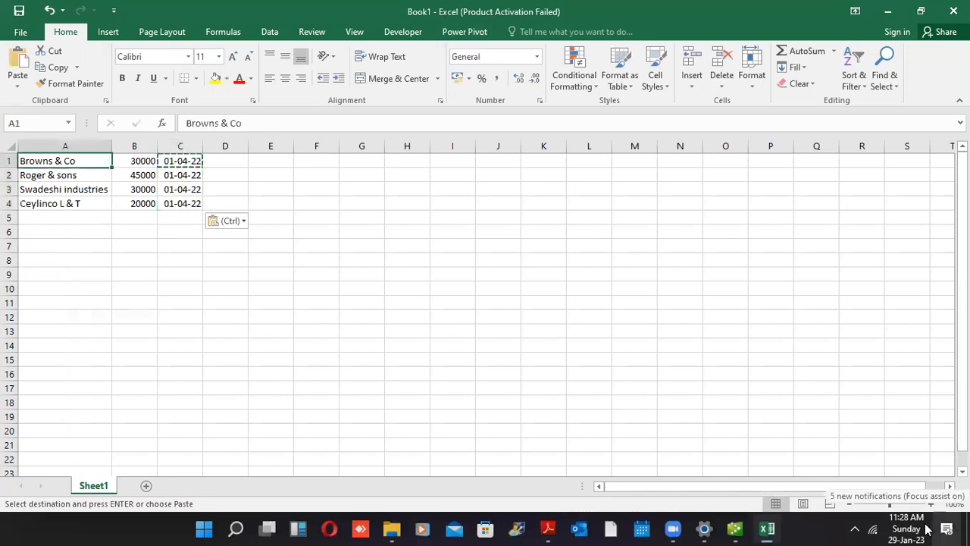
click(905, 504)
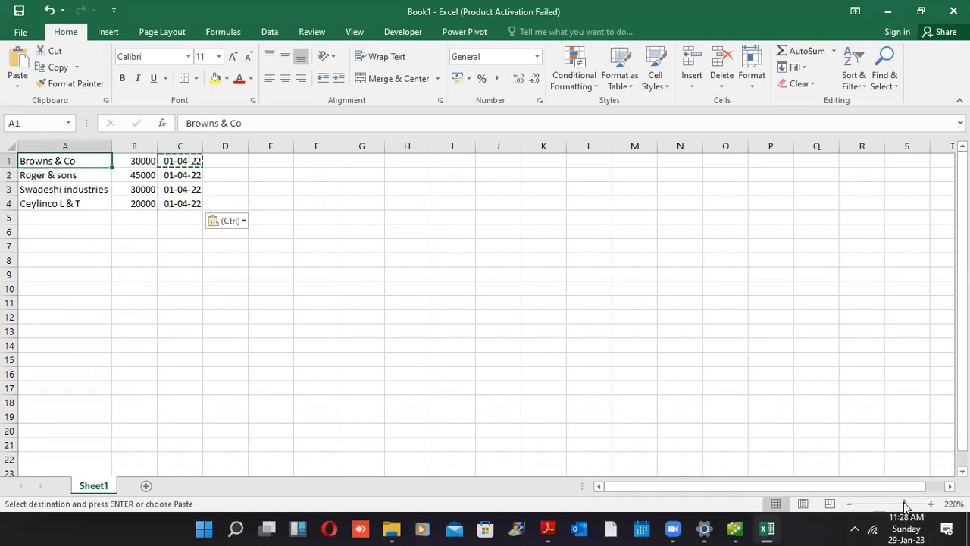
Zoom in on the table and paste the copied date 01-04-22 into cells C1:C4
click(485, 317)
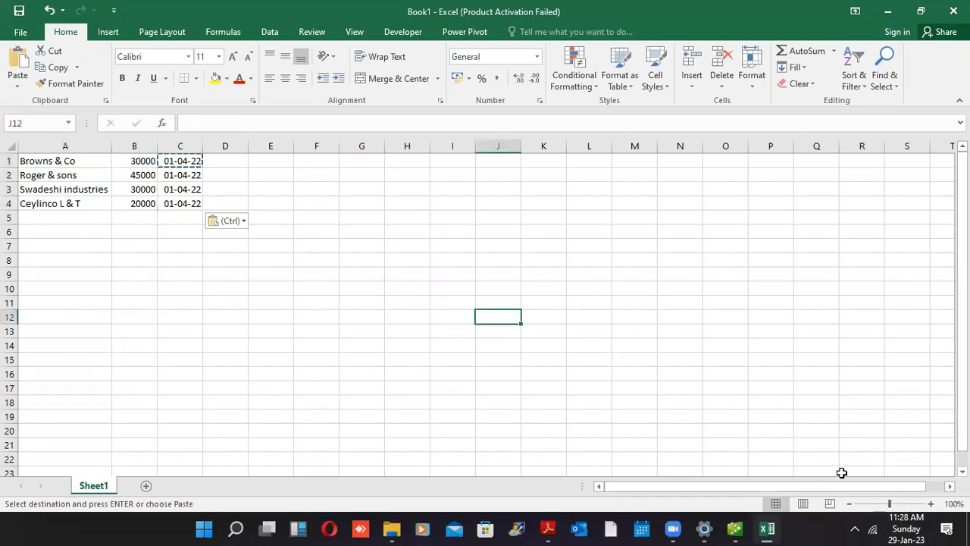
click(906, 505)
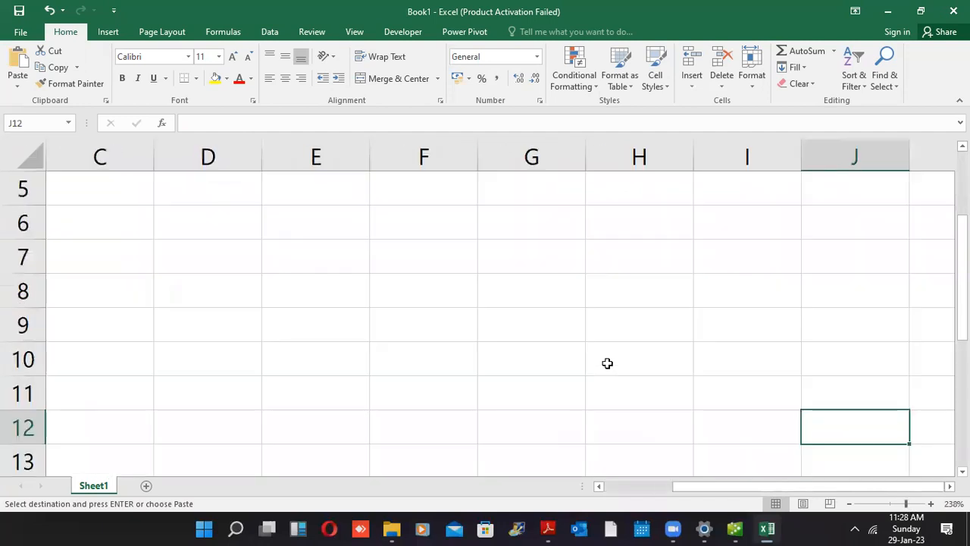
drag(645, 399, 9, 41)
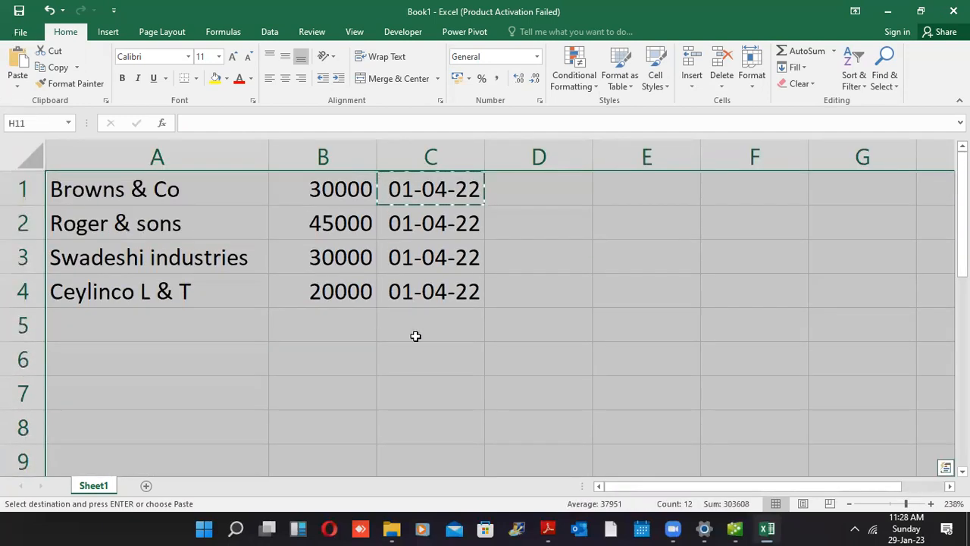
click(415, 336)
drag(432, 189, 423, 286)
key(ctrl+v)
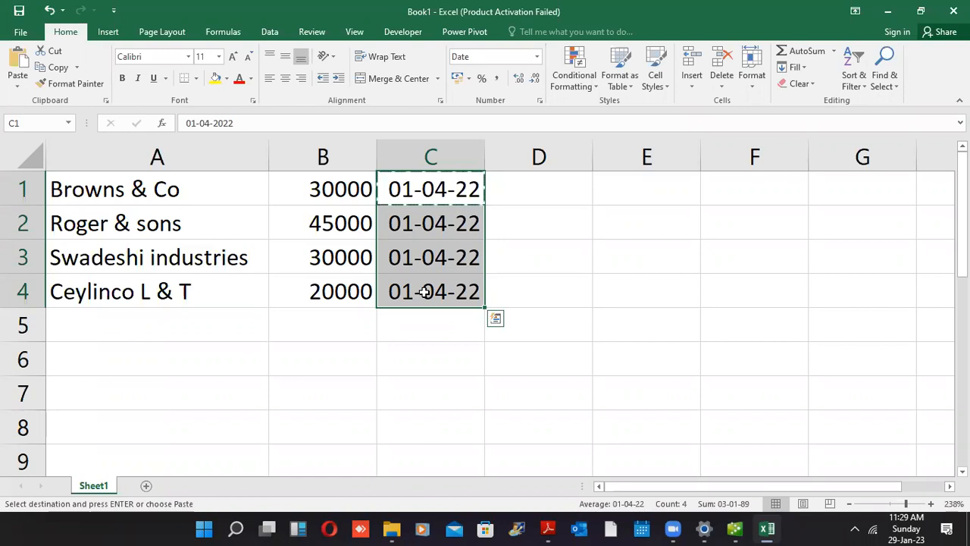
Reselect the date cells C1:C4 and bring up the list of number formats
click(555, 320)
drag(449, 198, 444, 287)
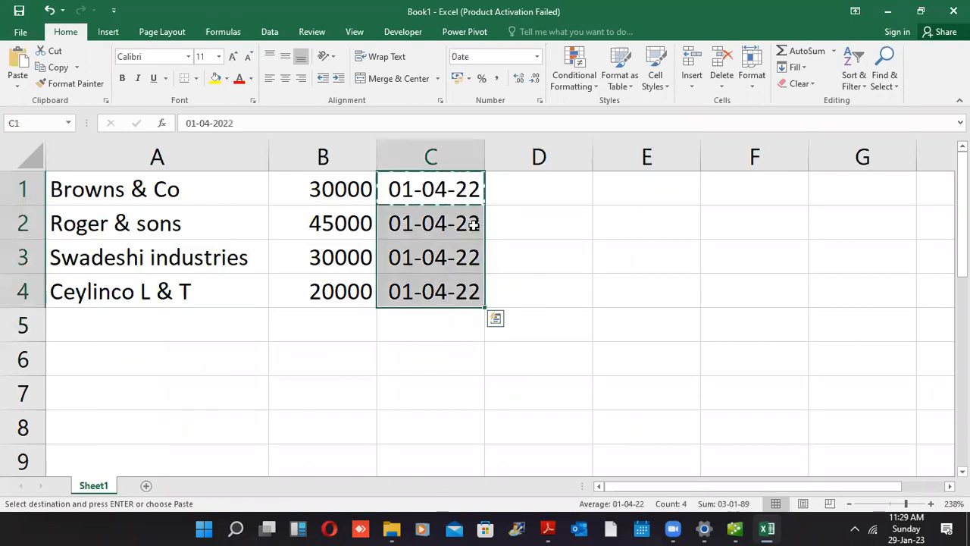
click(536, 65)
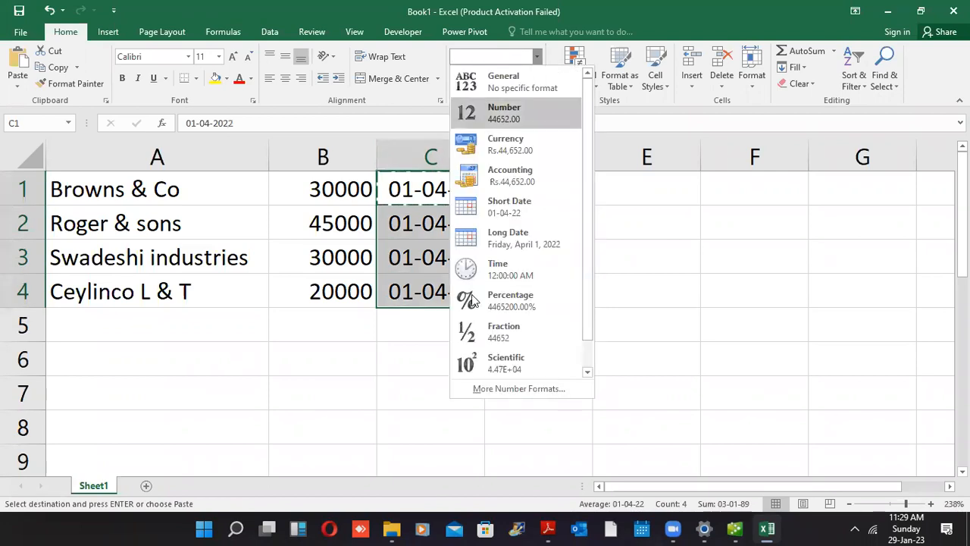
click(483, 387)
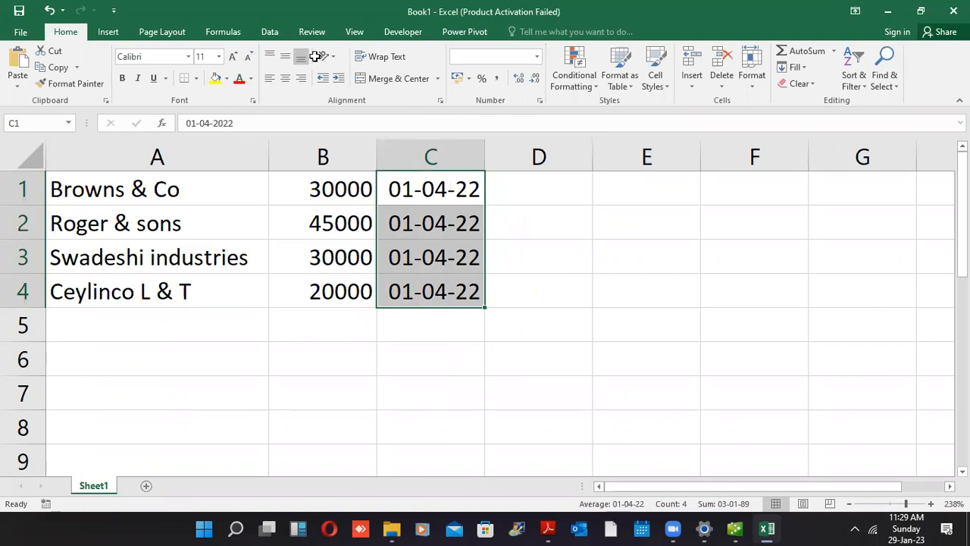
key(ctrl+1)
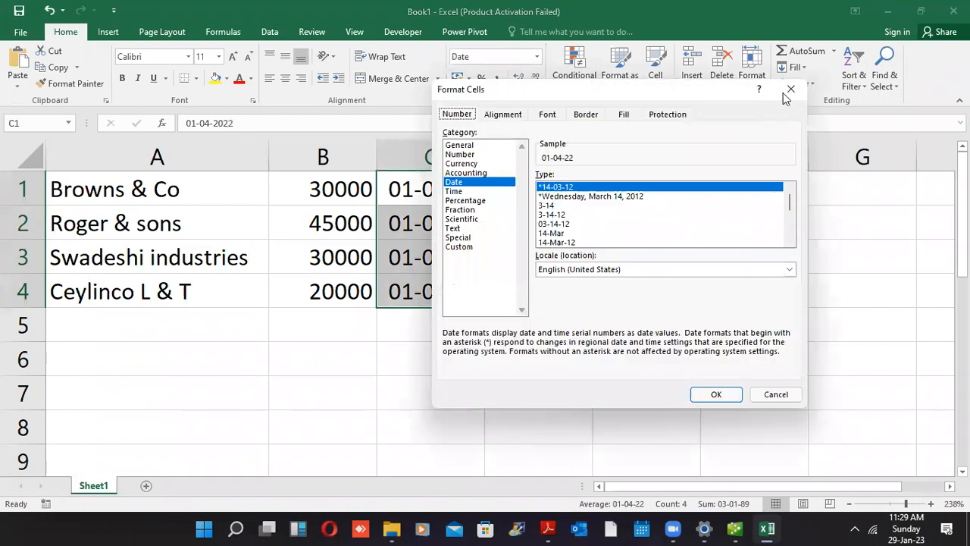
key(Escape)
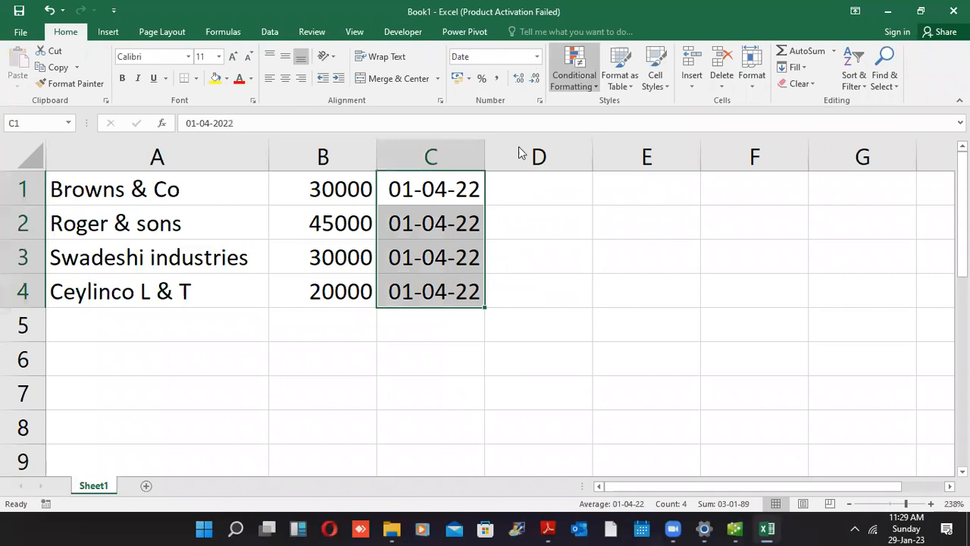
click(536, 57)
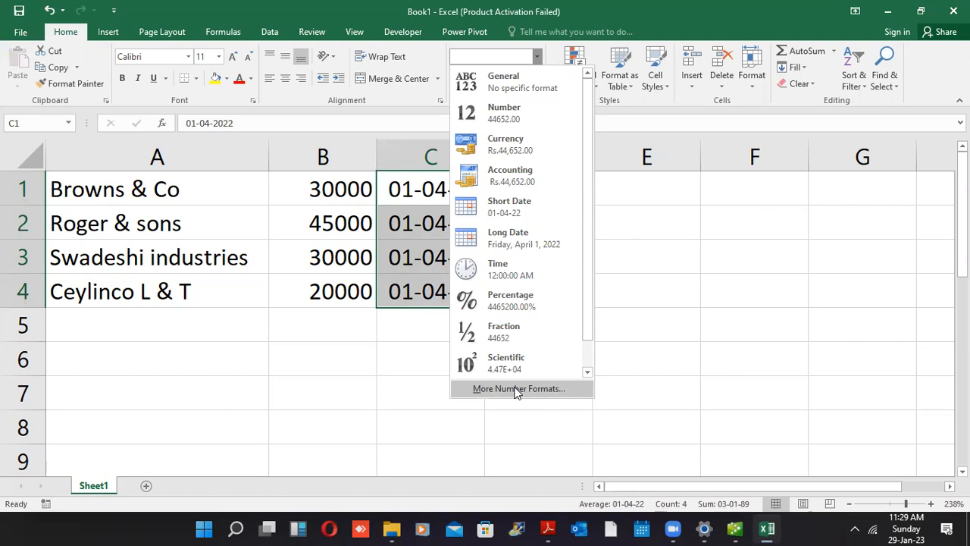
Change the dates' custom format from dd-mm-yy to mm-dd-yy, then copy table A1:C4
click(516, 389)
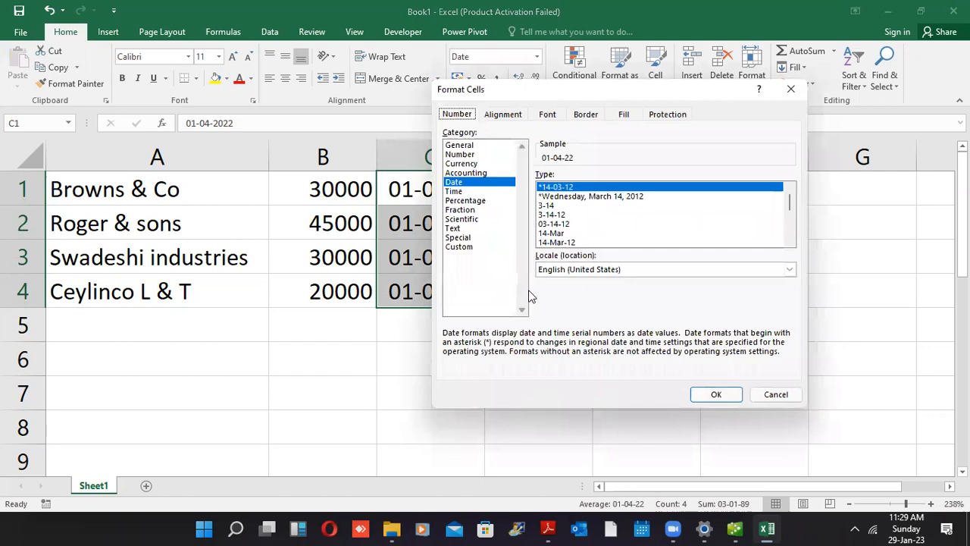
click(459, 247)
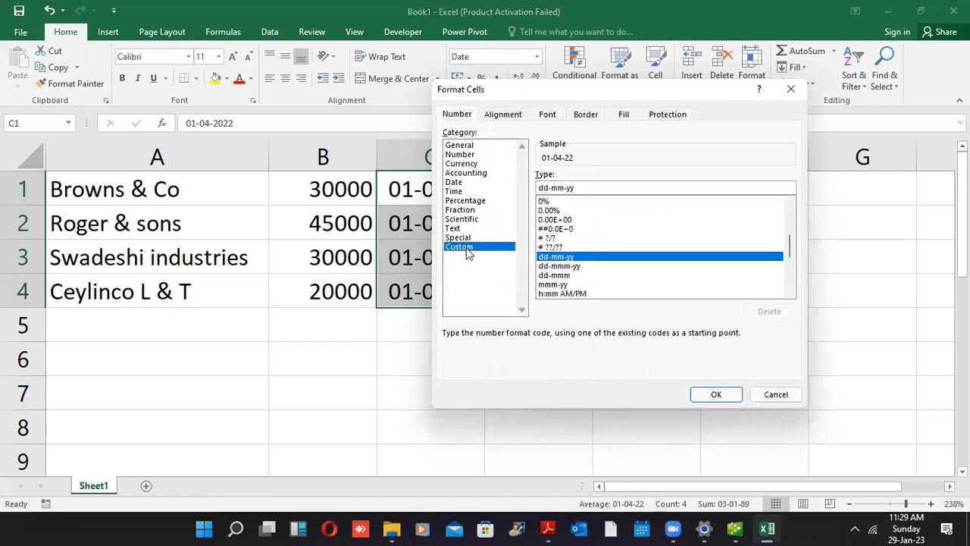
double_click(585, 186)
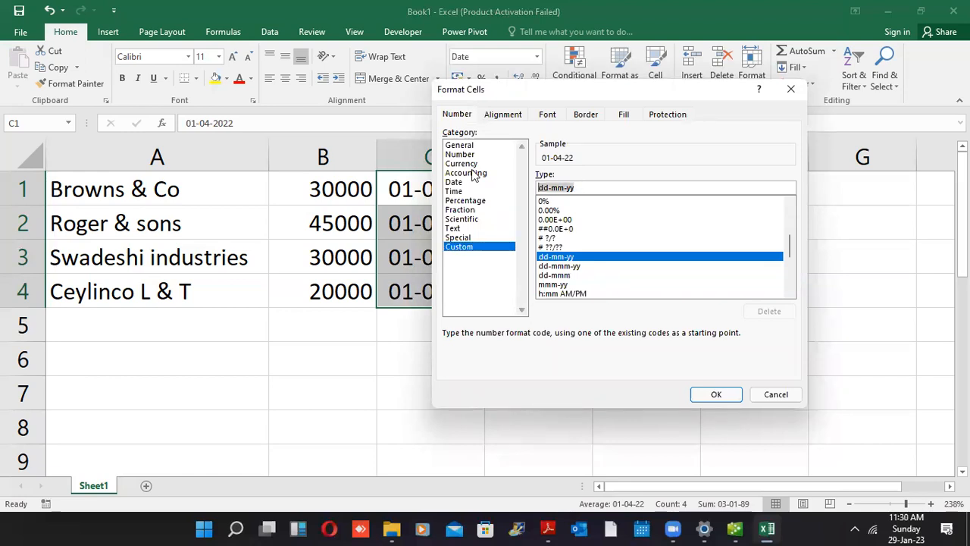
text(mm)
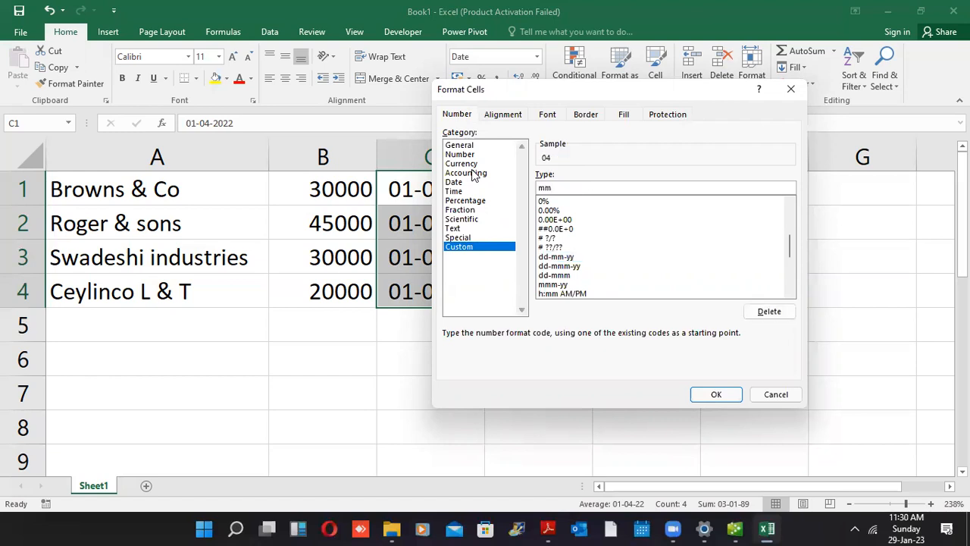
text(-dd-yy)
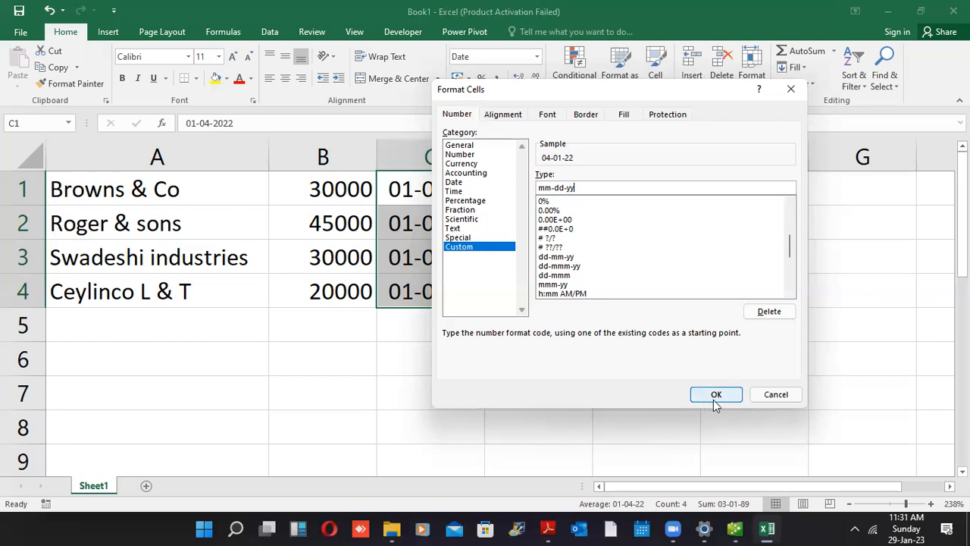
click(716, 397)
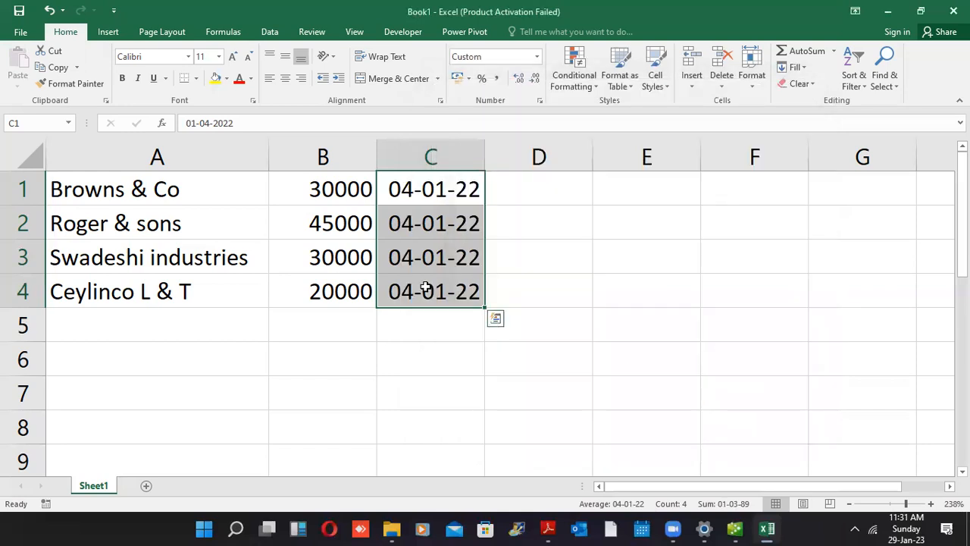
drag(427, 288, 164, 157)
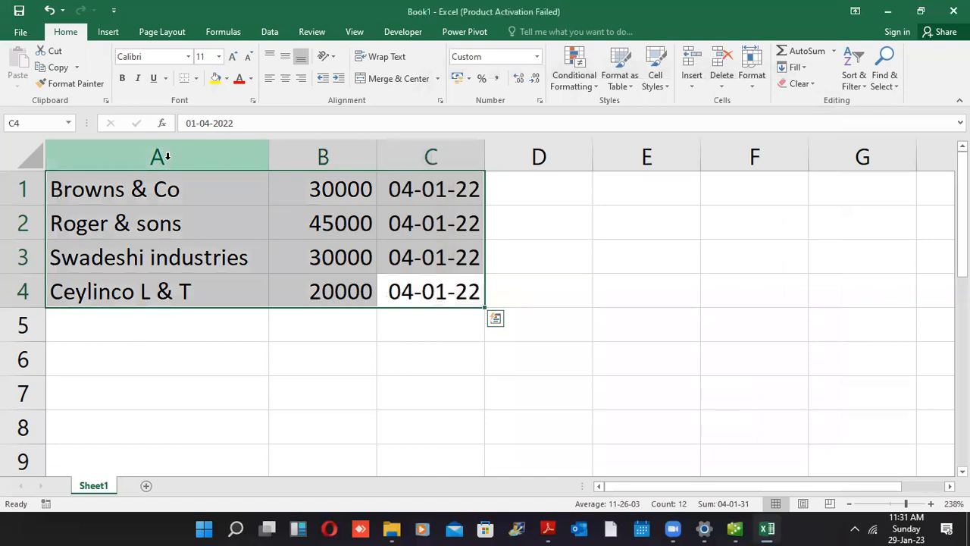
key(ctrl+c)
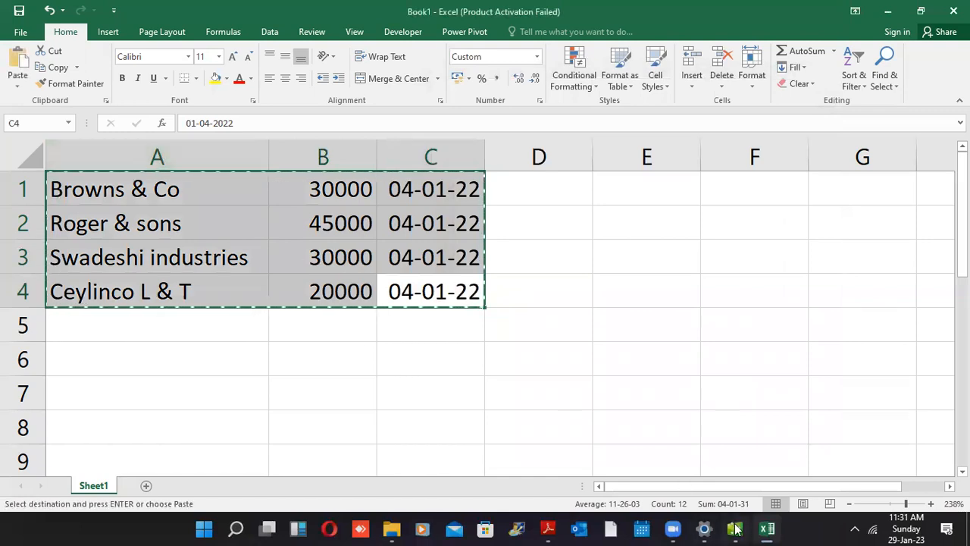
click(736, 529)
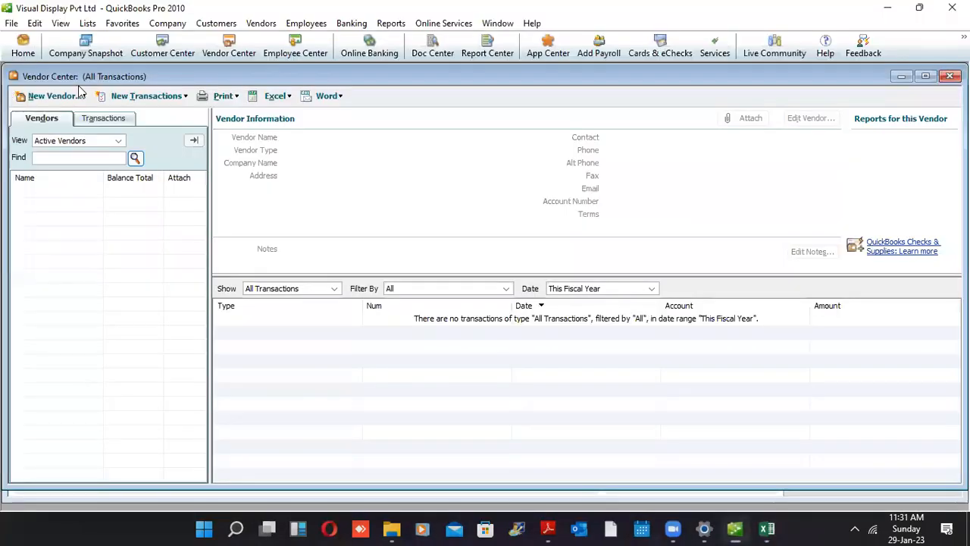
click(85, 99)
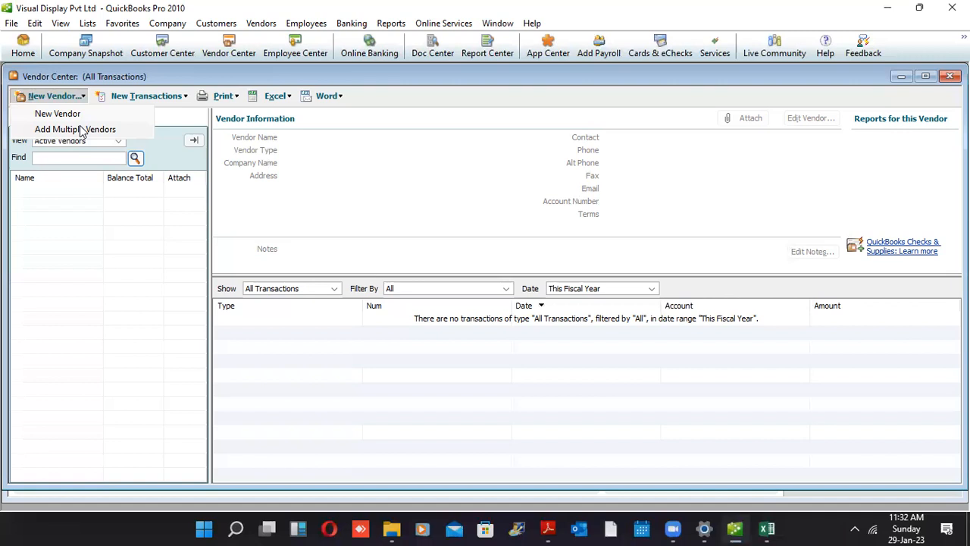
click(376, 65)
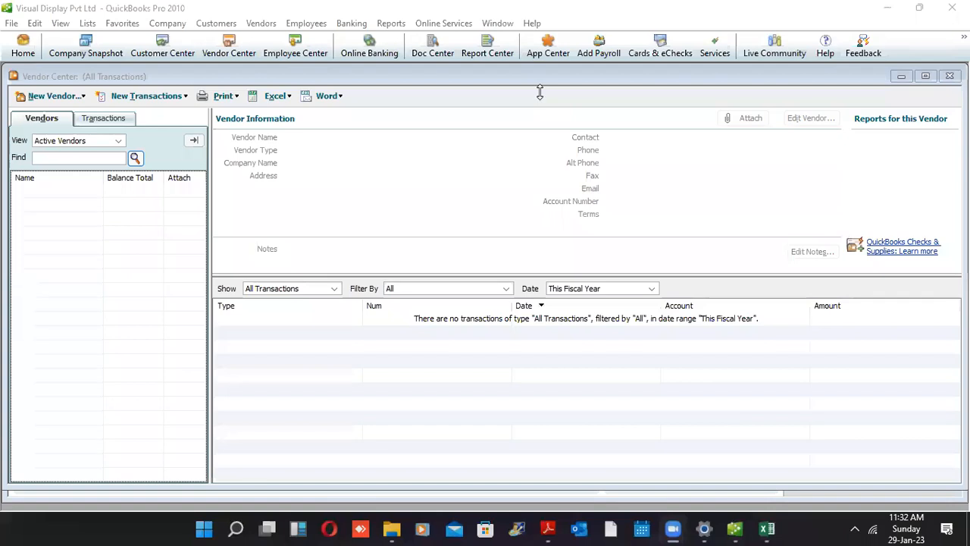
click(766, 529)
drag(432, 285, 99, 189)
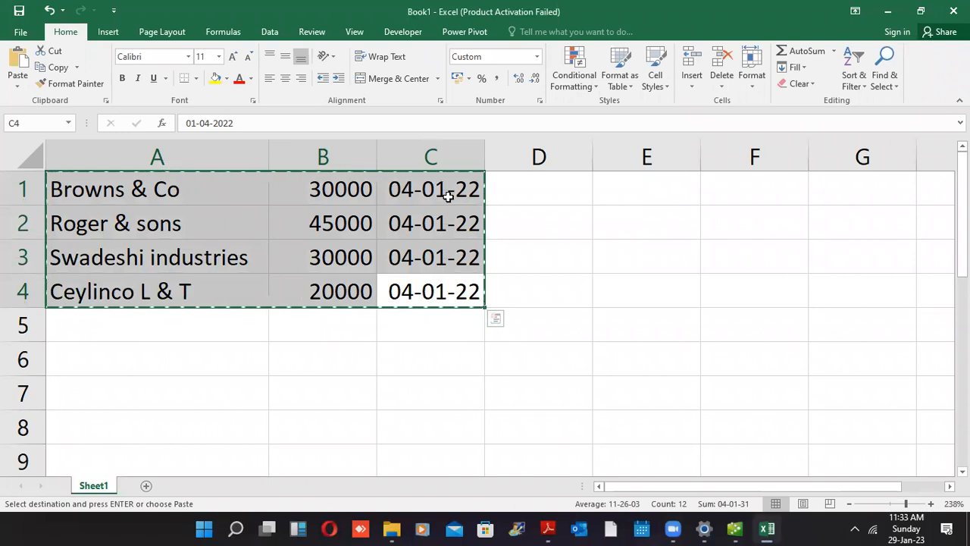
Enter the note mm-dd-yy in cell C6, then bring QuickBooks to the front
click(433, 349)
key(Escape)
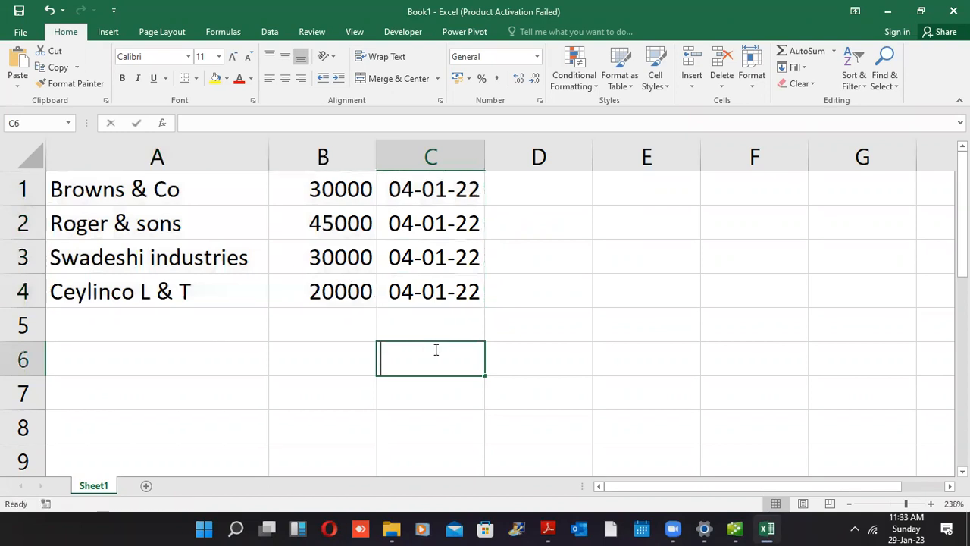
text(mm-d)
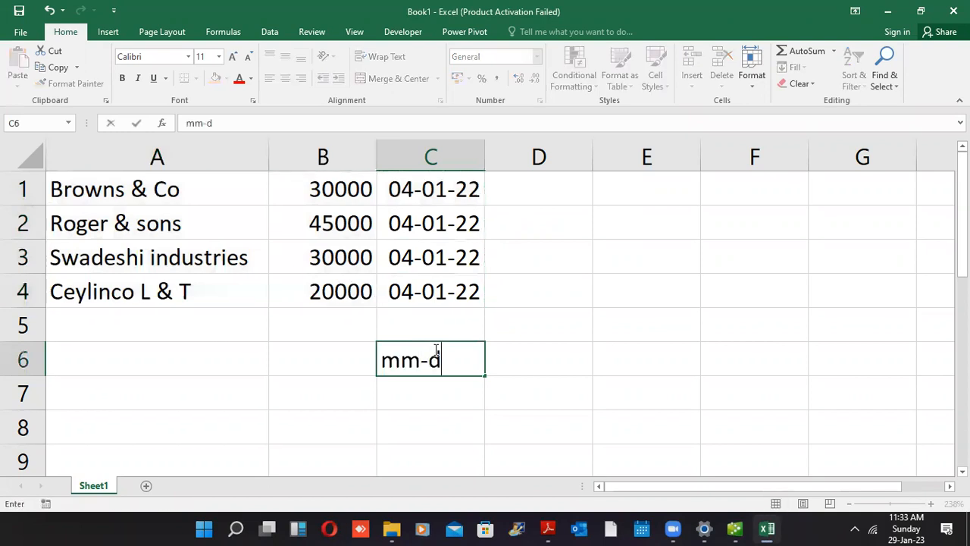
text(d-yy)
key(Return)
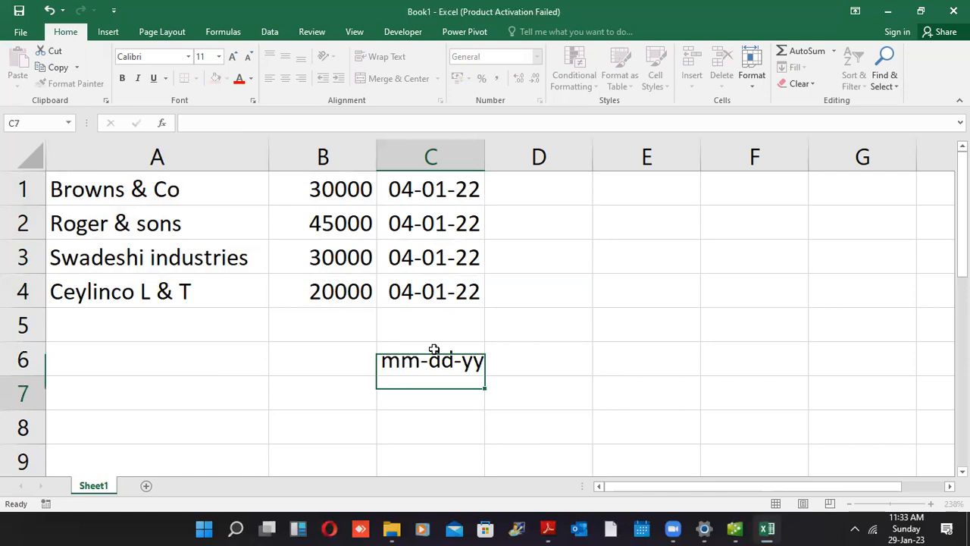
click(433, 349)
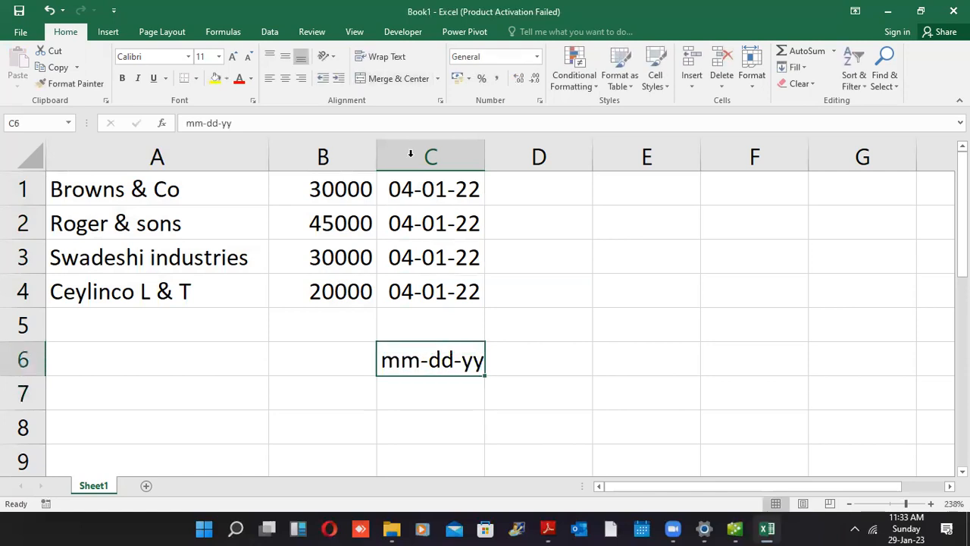
click(734, 528)
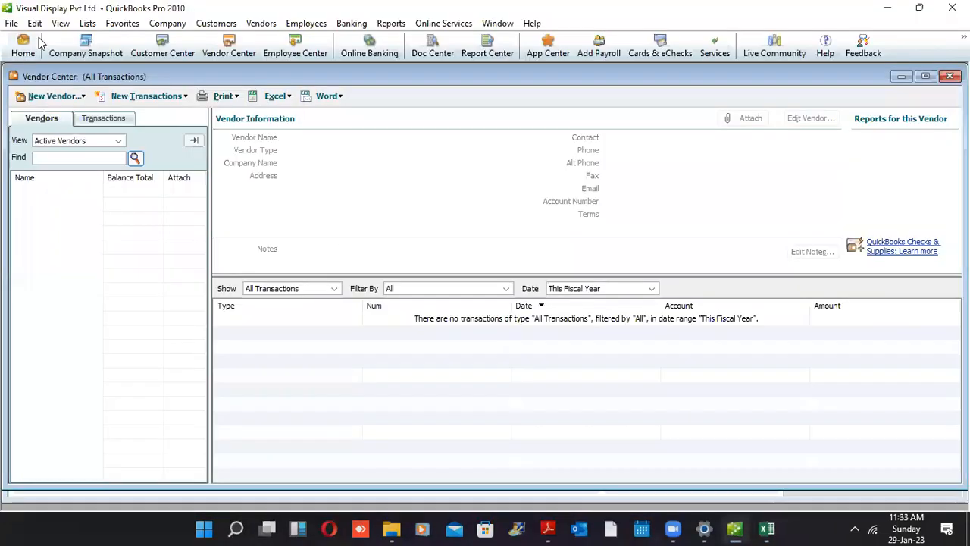
From Vendor Center's New Vendor dropdown, choose Add Multiple Vendors
click(82, 98)
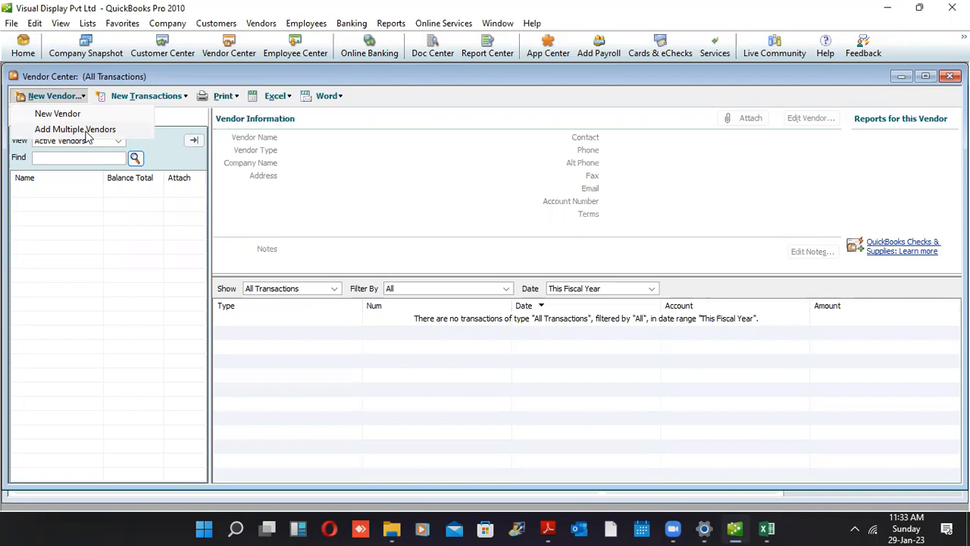
click(88, 135)
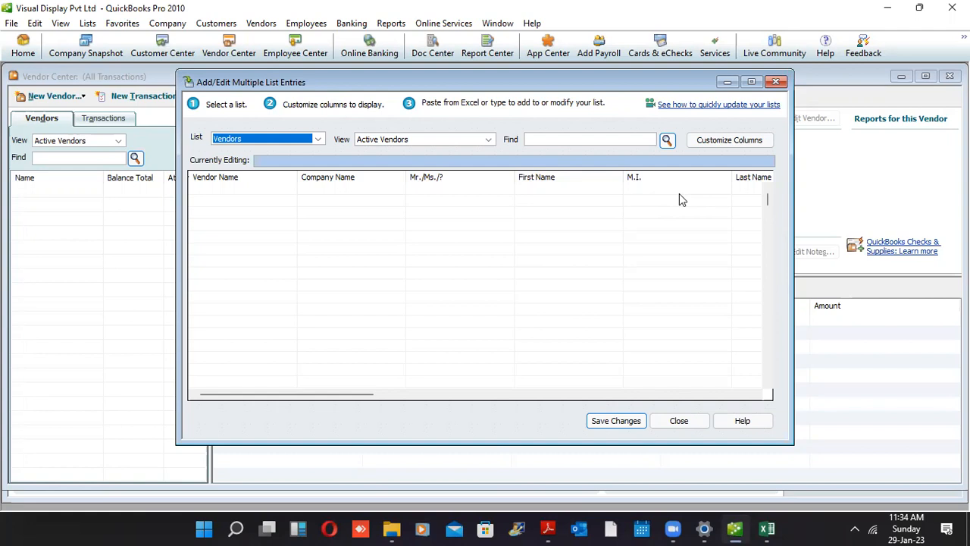
Return to the Excel vendor sheet and select the dates in C1:C4
click(548, 75)
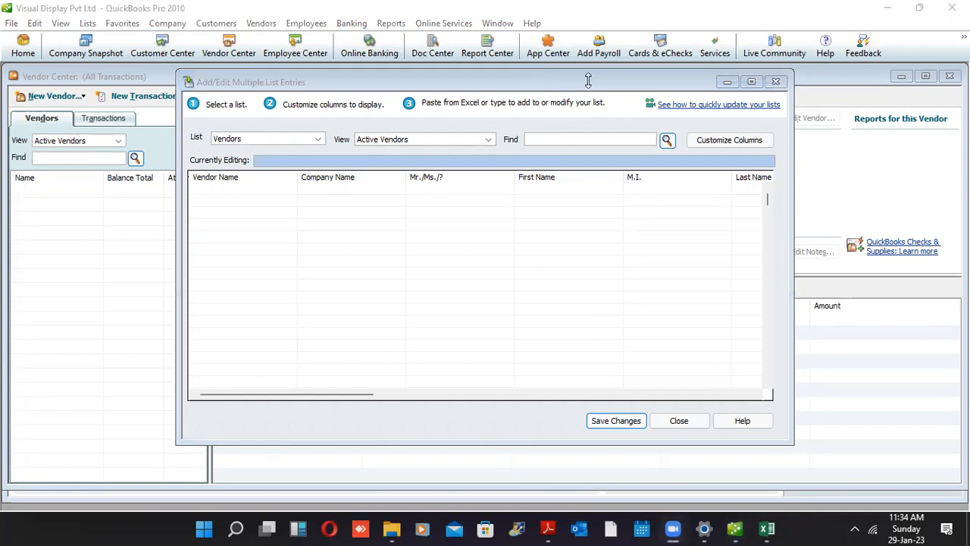
click(767, 529)
drag(474, 195, 466, 293)
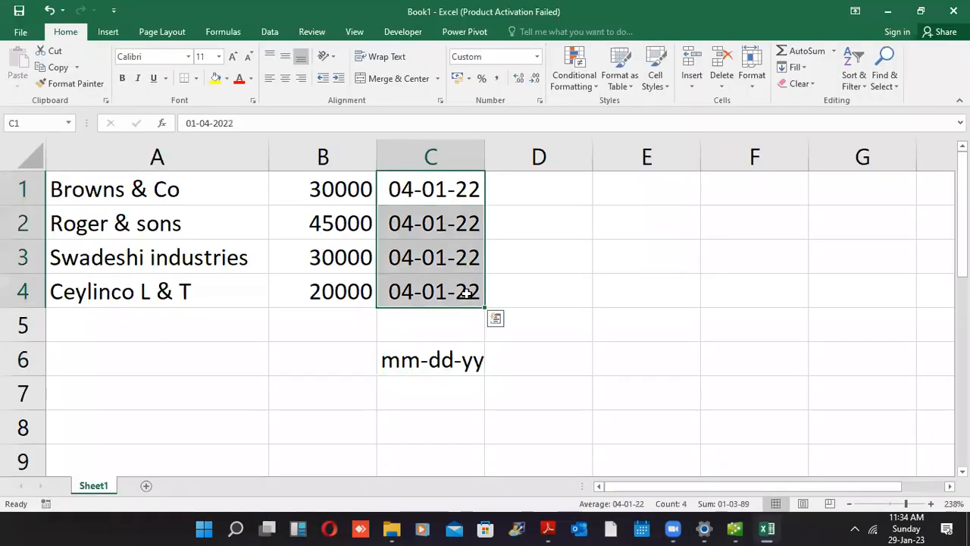
Show the number format choices for the dates, previewing Short Date as 01-04-22
click(536, 56)
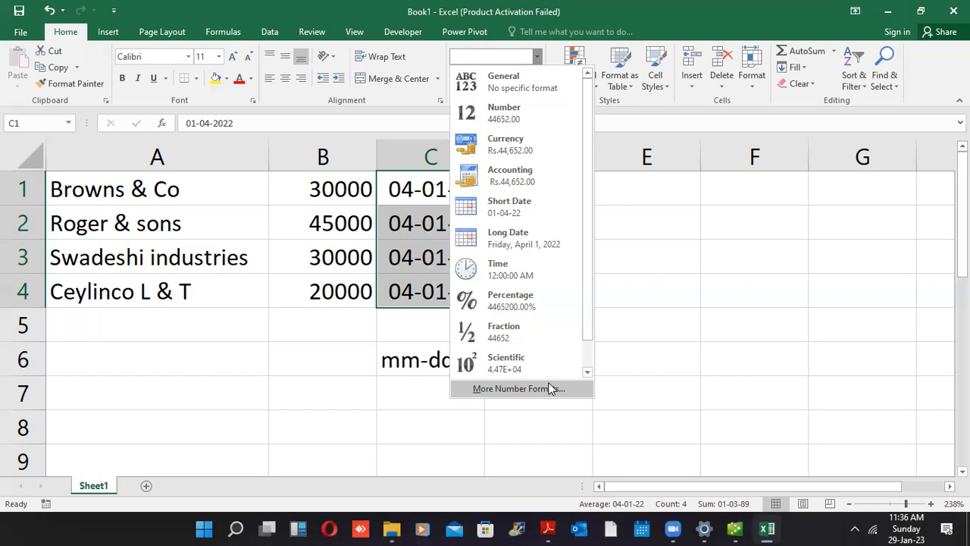
In Format Cells' Custom category, select the mm-dd-yy type code with sample 04-01-22
click(549, 388)
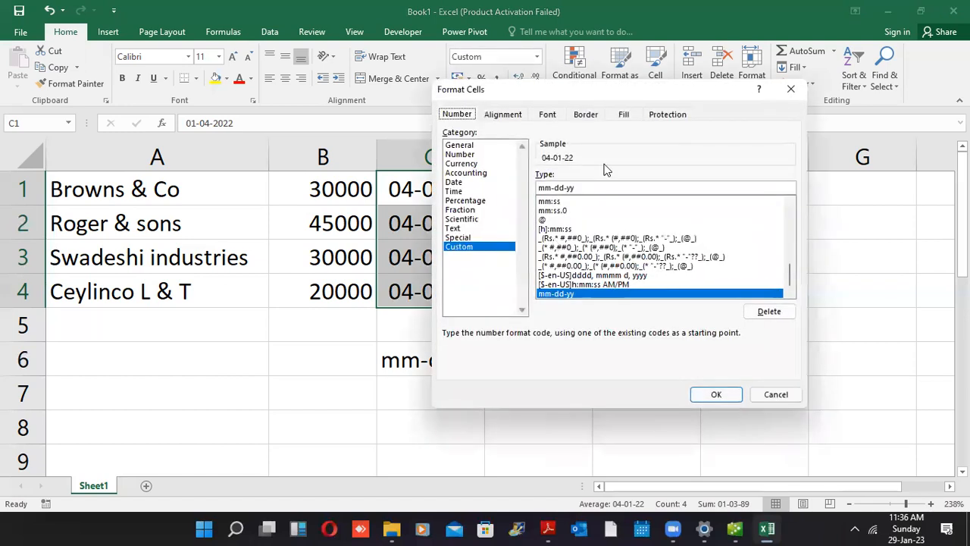
click(581, 187)
drag(580, 188, 468, 193)
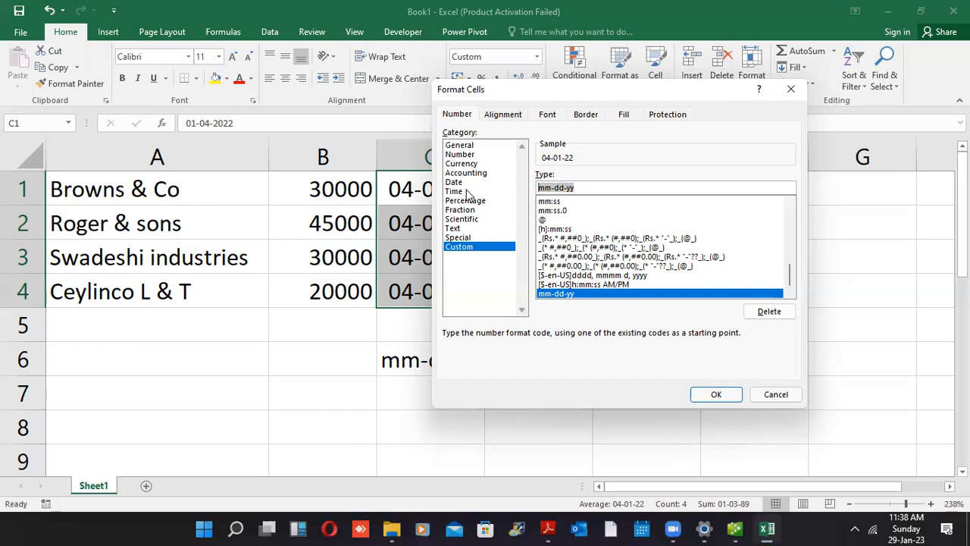
Cancel Format Cells, keeping C1:C4 dates in mm-dd-yy form, and deselect the column
click(779, 396)
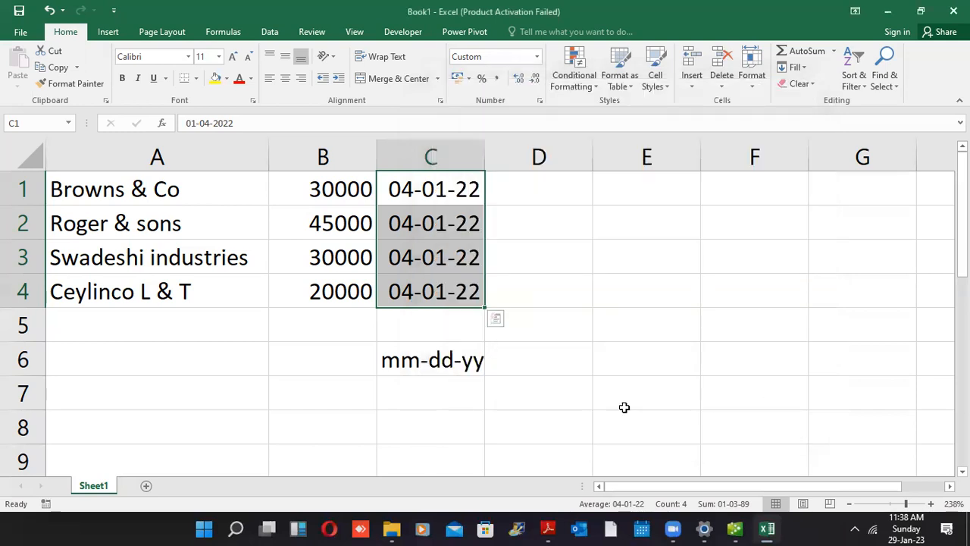
click(624, 407)
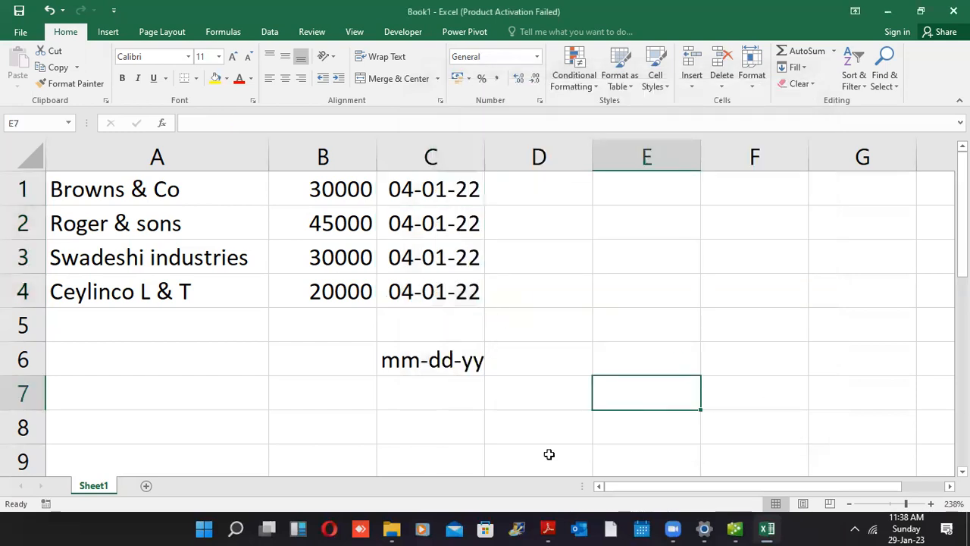
Return to QuickBooks and open Customize Columns for the Add/Edit Multiple List Entries grid
click(736, 529)
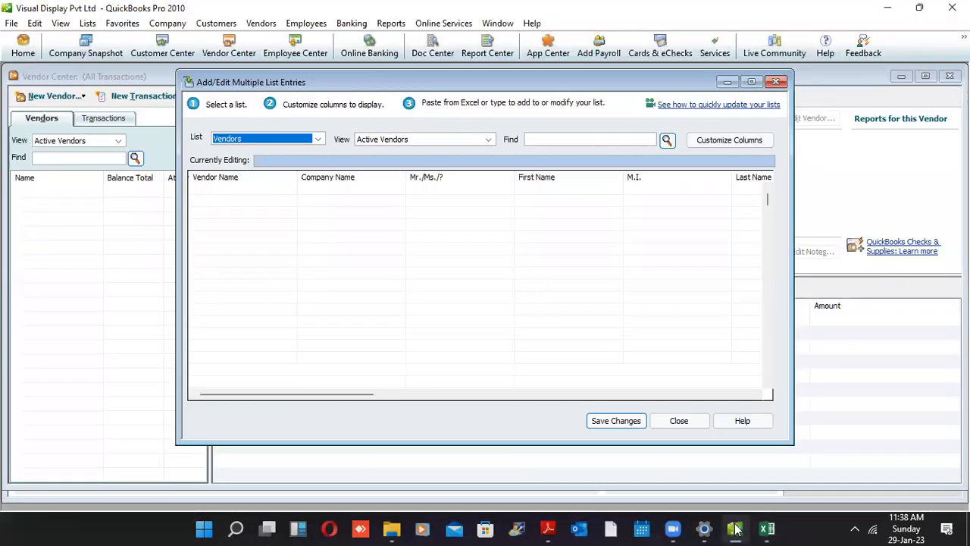
click(735, 529)
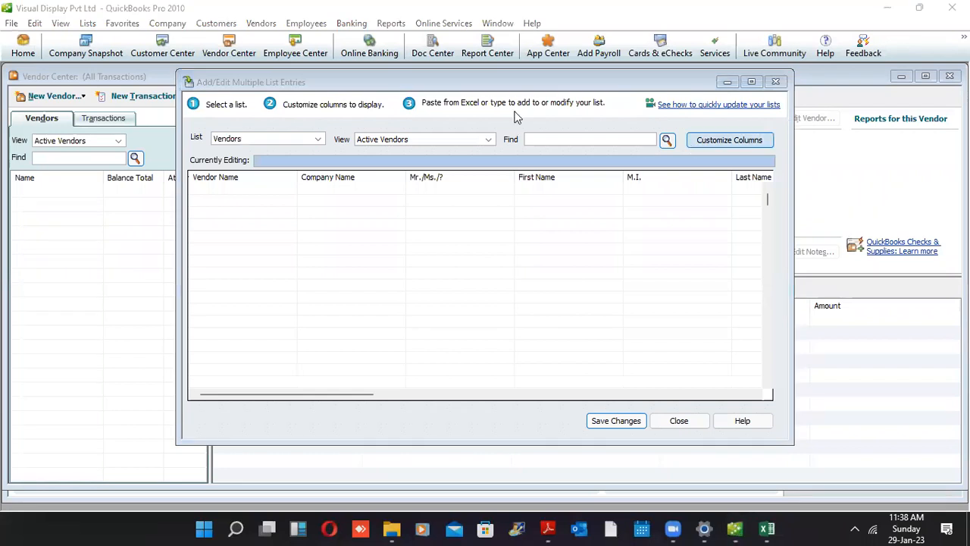
click(727, 141)
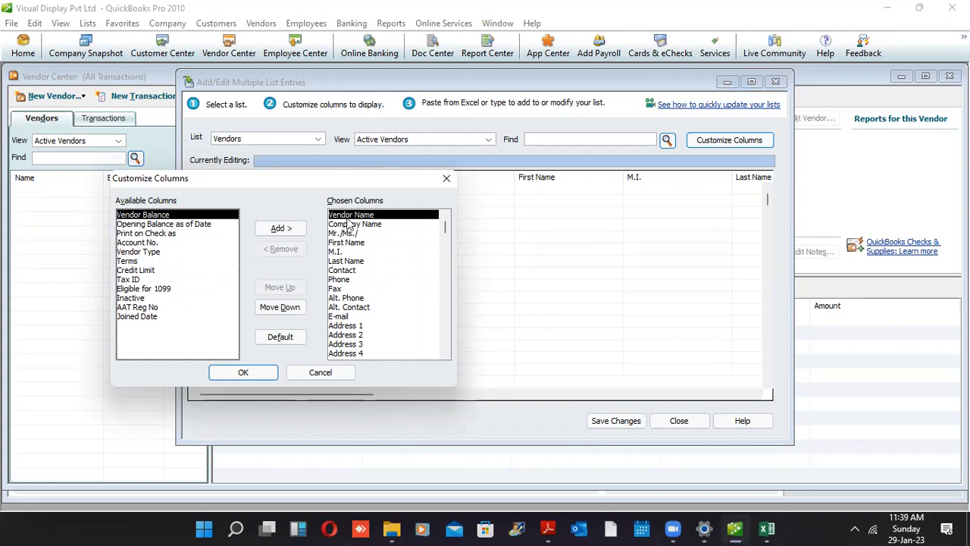
Remove Address 4 through Company Name from Chosen Columns, leaving Vendor Name, then add Vendor Balance
click(396, 353)
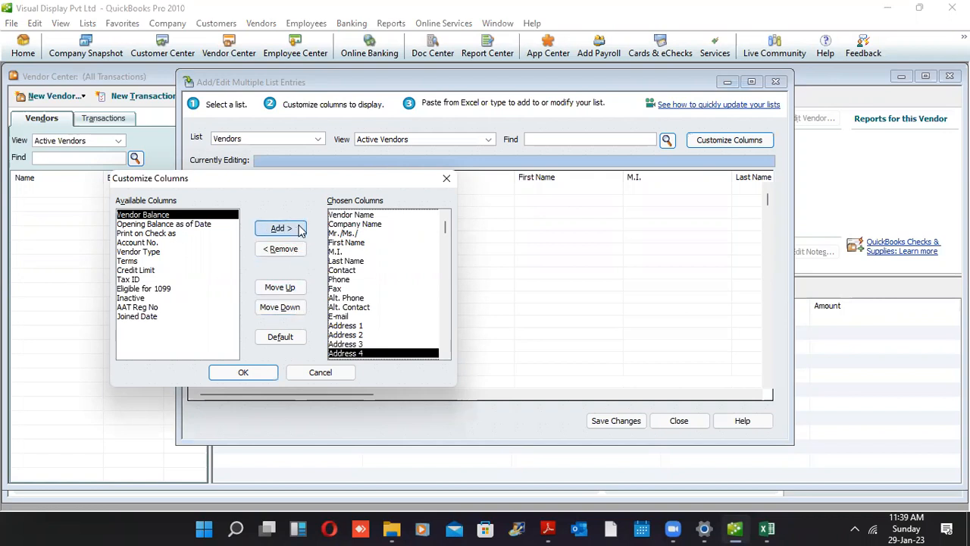
click(282, 249)
click(282, 249)
click(282, 249)
click(282, 249)
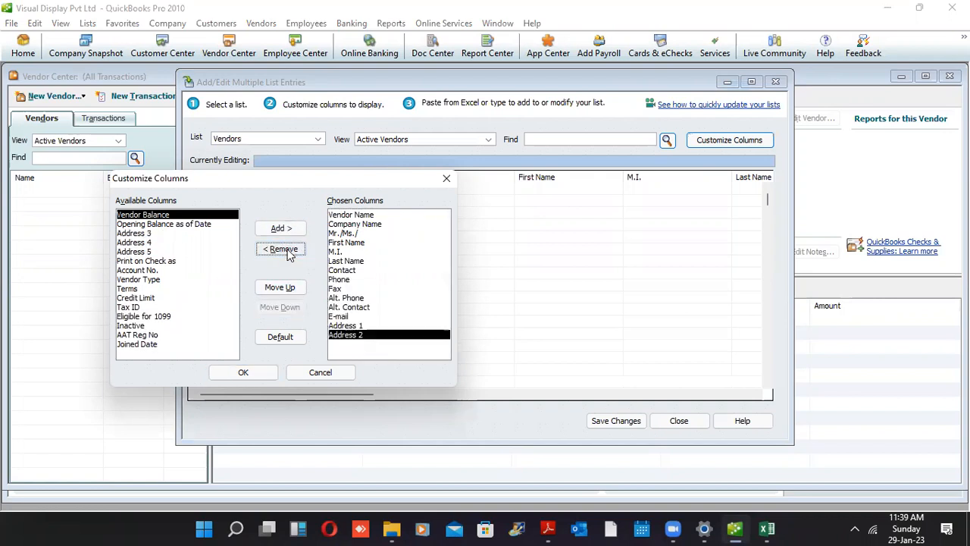
click(282, 250)
click(282, 250)
click(282, 250)
click(282, 249)
click(282, 250)
click(282, 249)
click(282, 250)
click(282, 250)
click(282, 250)
click(282, 250)
click(287, 254)
click(287, 253)
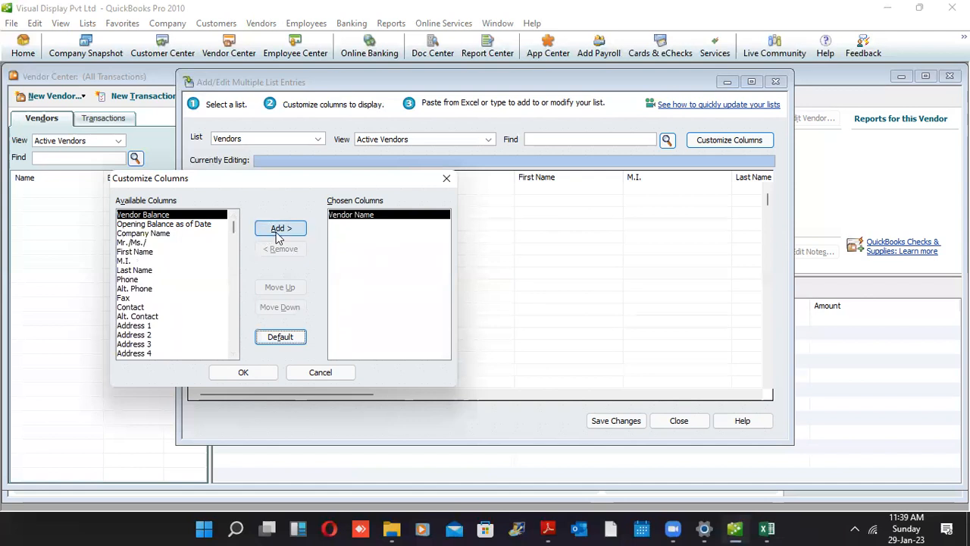
click(279, 232)
Add Opening Balance as of Date as the third chosen column
click(278, 231)
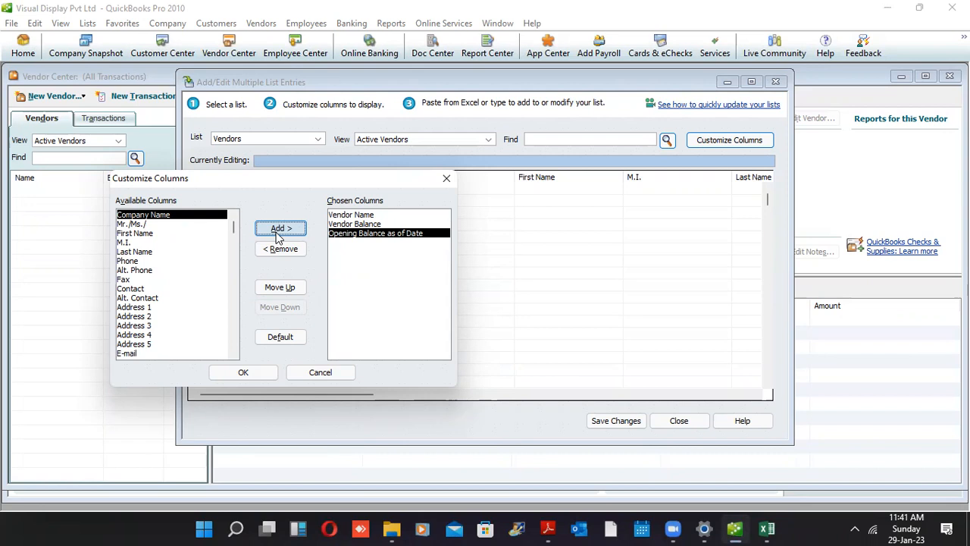
Apply the three-column layout, then maximize and minimize the entry window
click(246, 368)
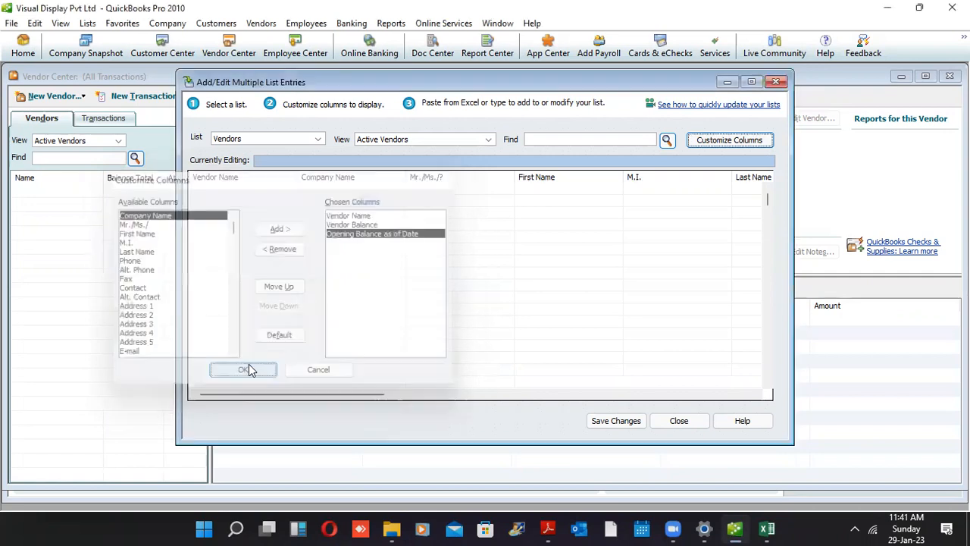
click(751, 81)
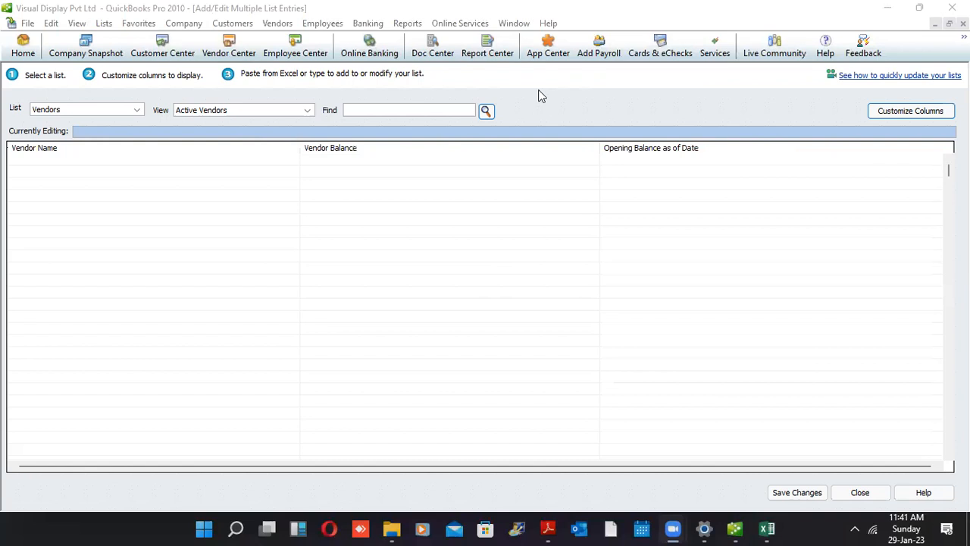
click(936, 25)
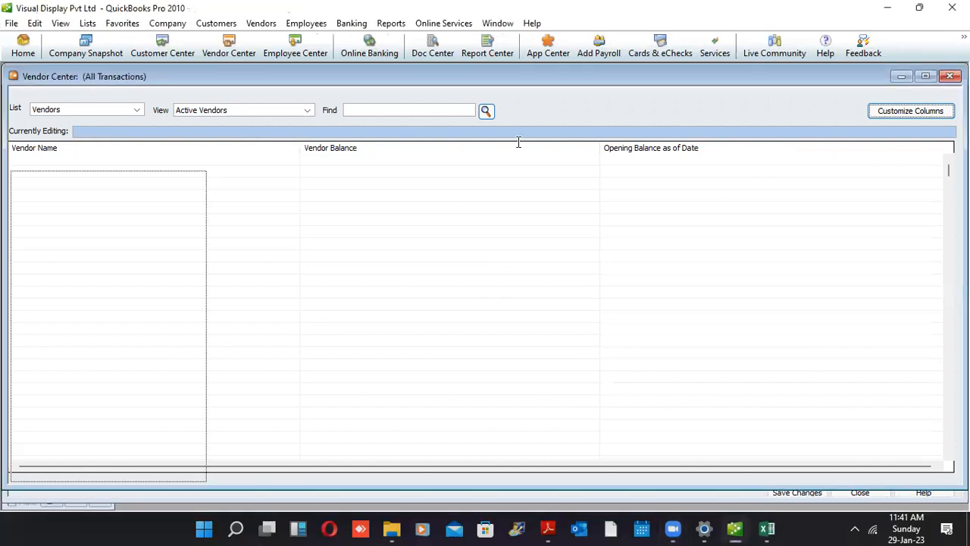
Reopen the grid through New Vendor > Add Multiple Vendors in the Vendor Center
click(80, 95)
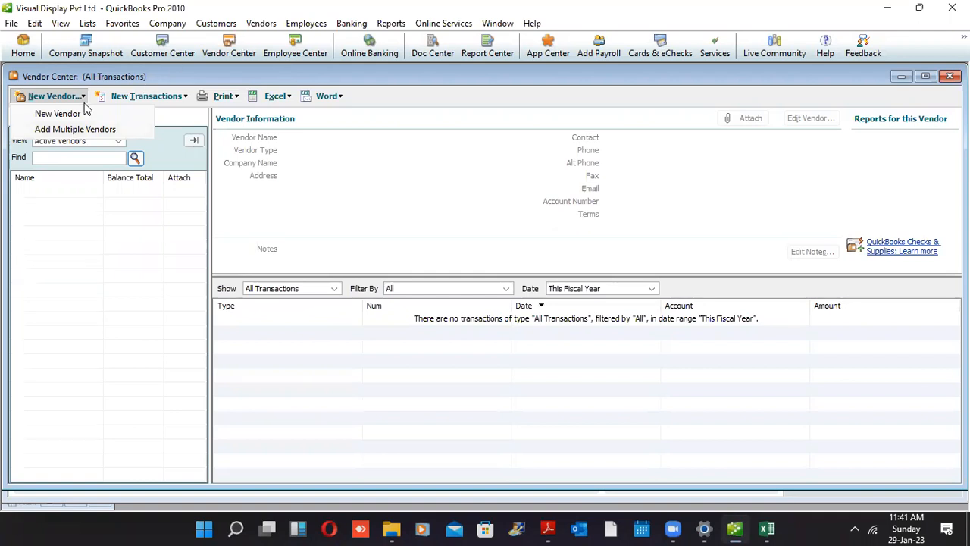
click(167, 127)
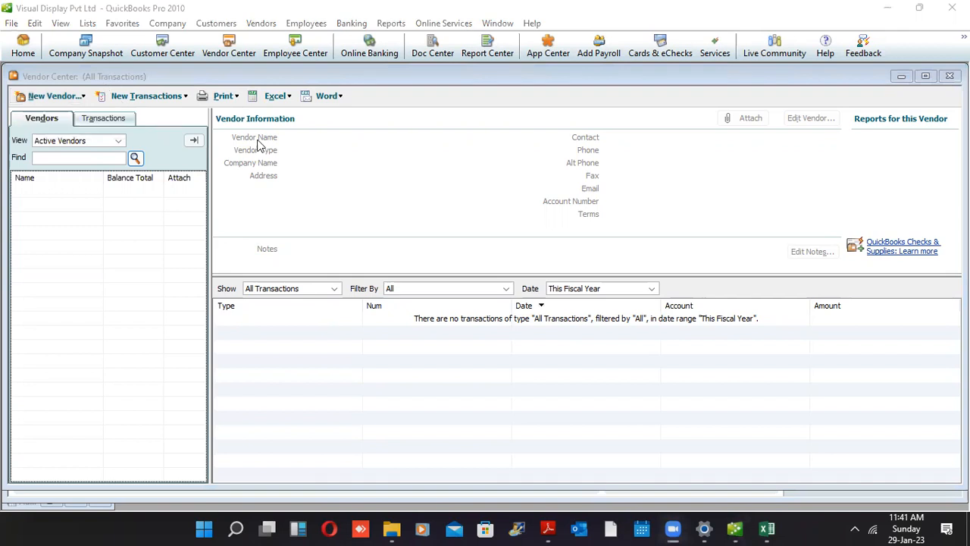
click(84, 97)
click(107, 129)
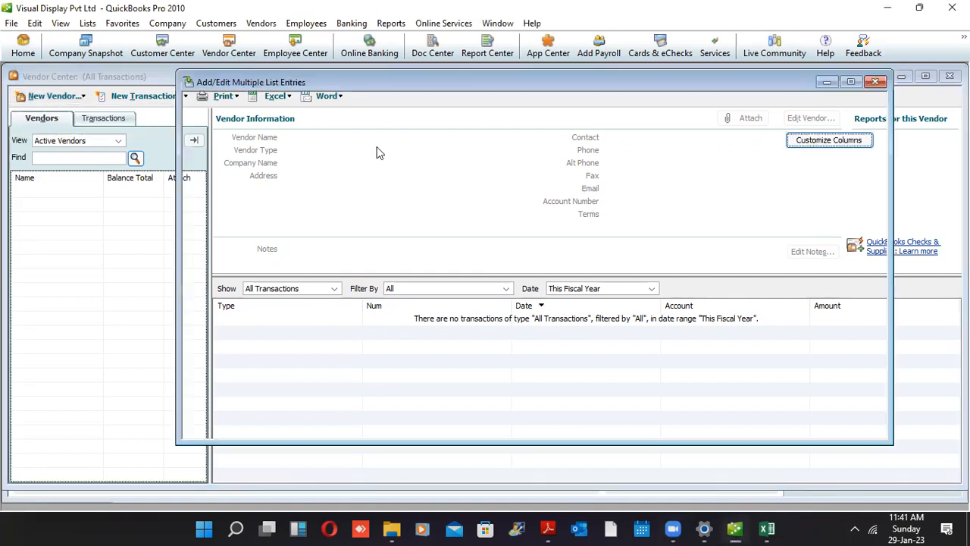
Dismiss the Time Saving Tip so the empty vendor grid is ready for entry
click(811, 141)
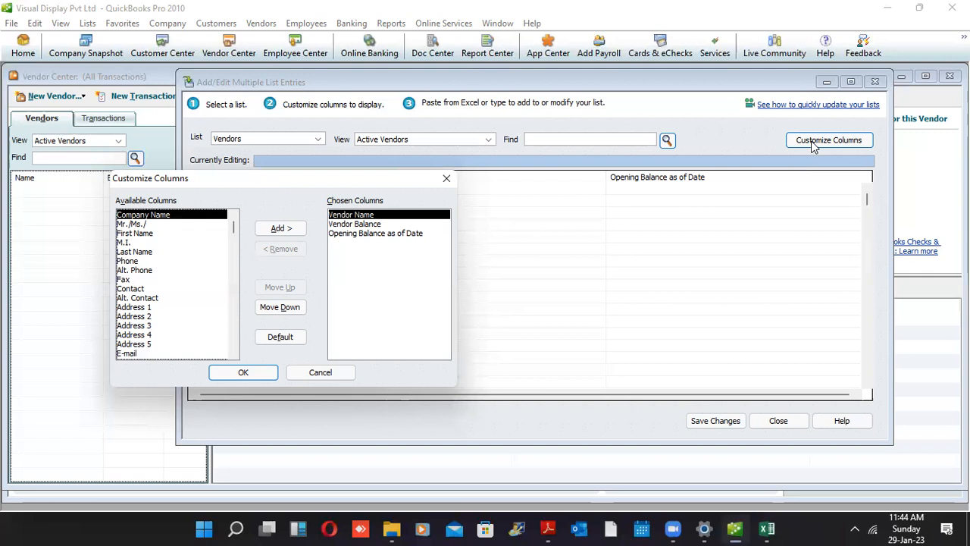
click(675, 86)
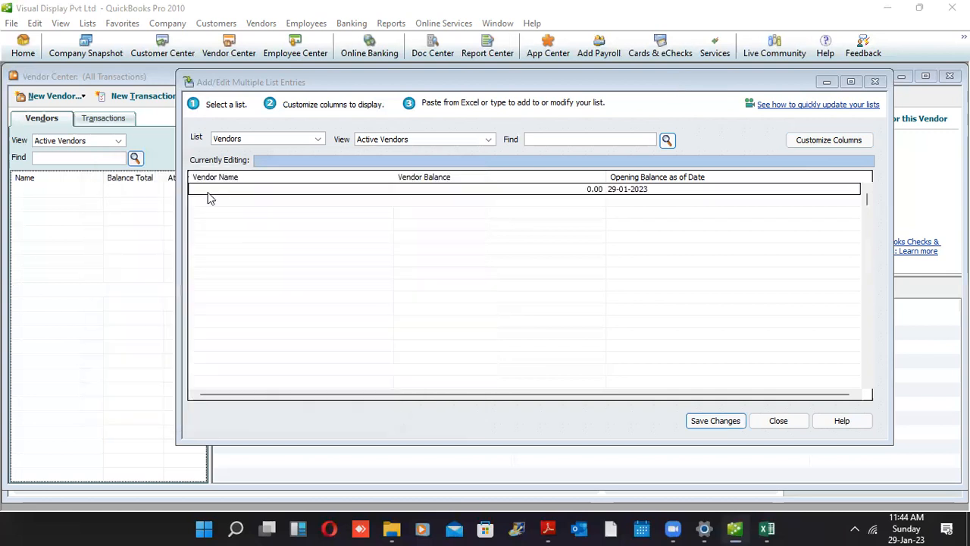
click(208, 193)
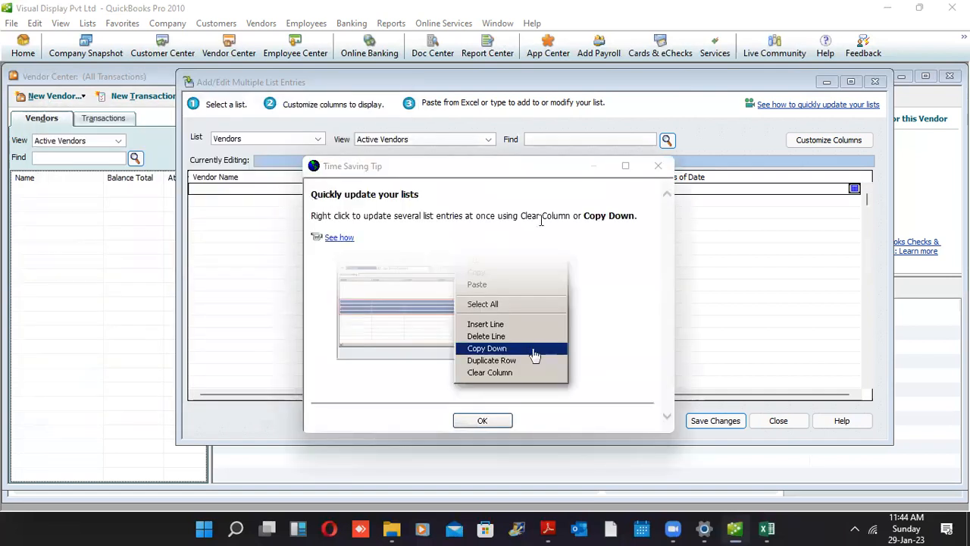
click(658, 166)
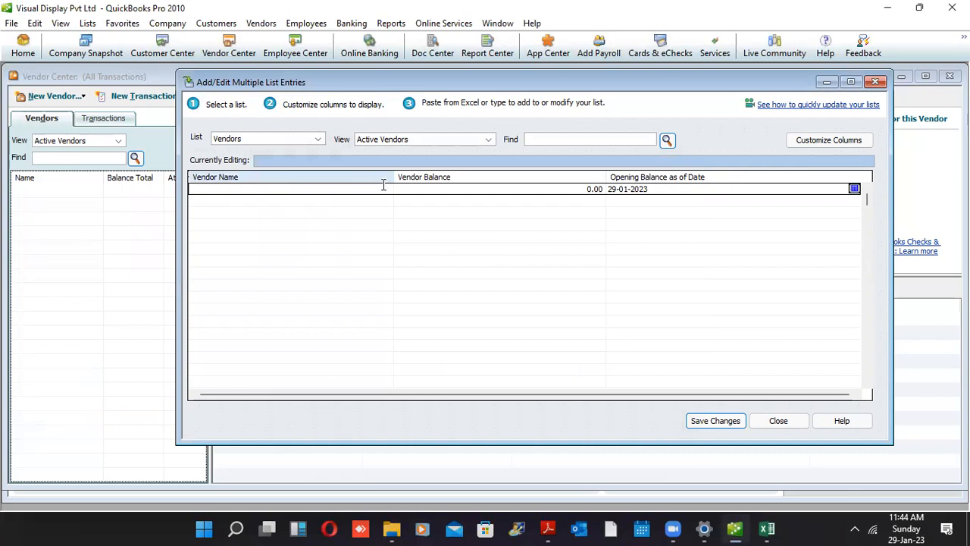
Copy the four vendors' names, balances and dates (A1:C4) from Excel, then return to QuickBooks
click(766, 528)
drag(465, 288, 87, 189)
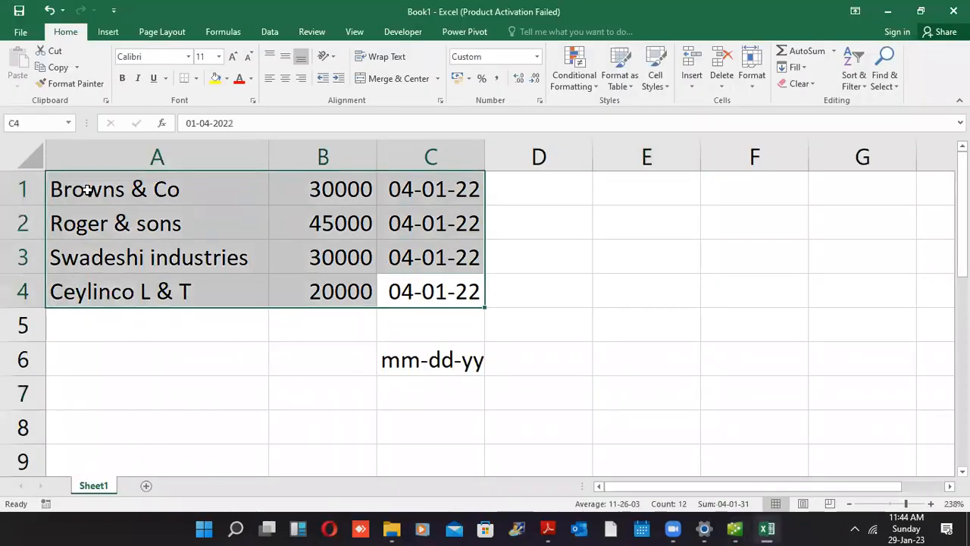
key(ctrl+c)
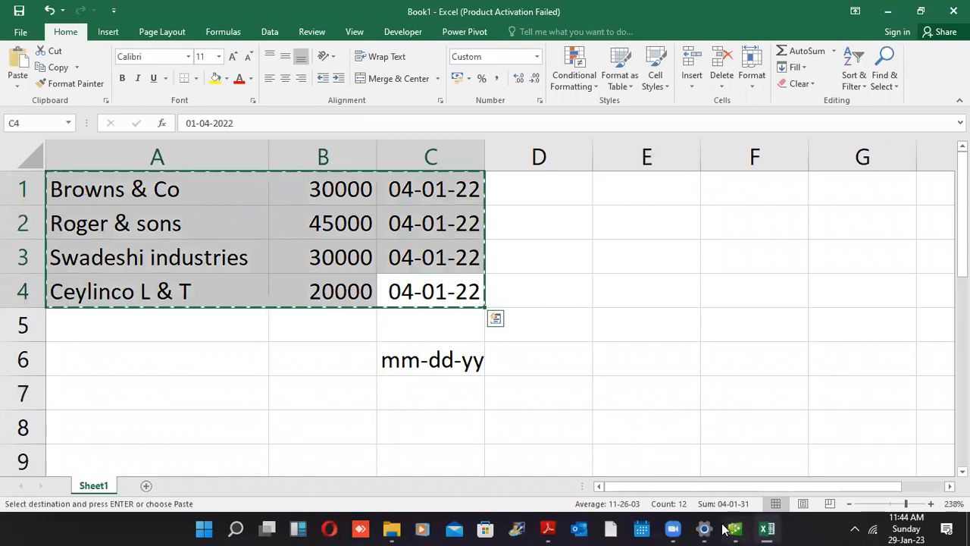
click(735, 529)
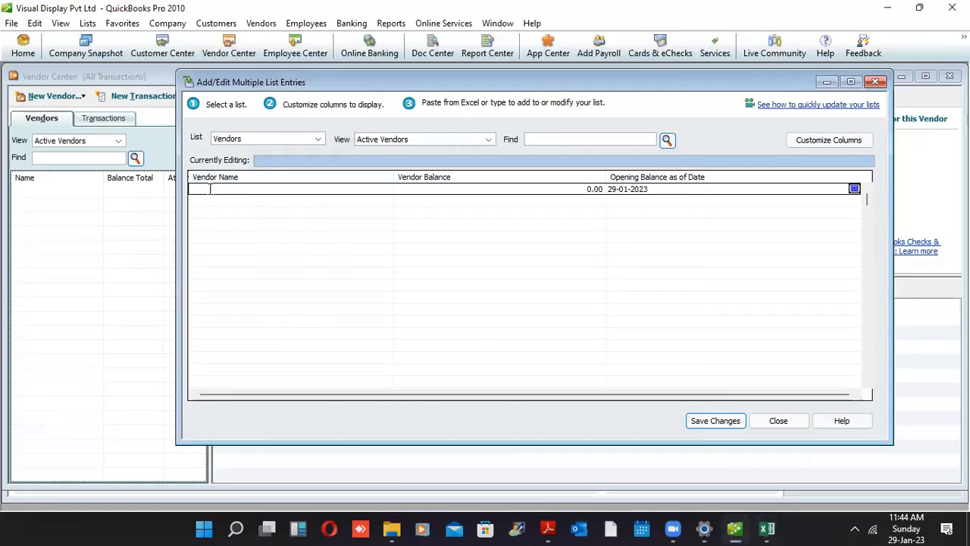
Paste Browns & Co, Roger & sons, Swadeshi industries and Ceylinco L & T into the grid
key(ctrl+v)
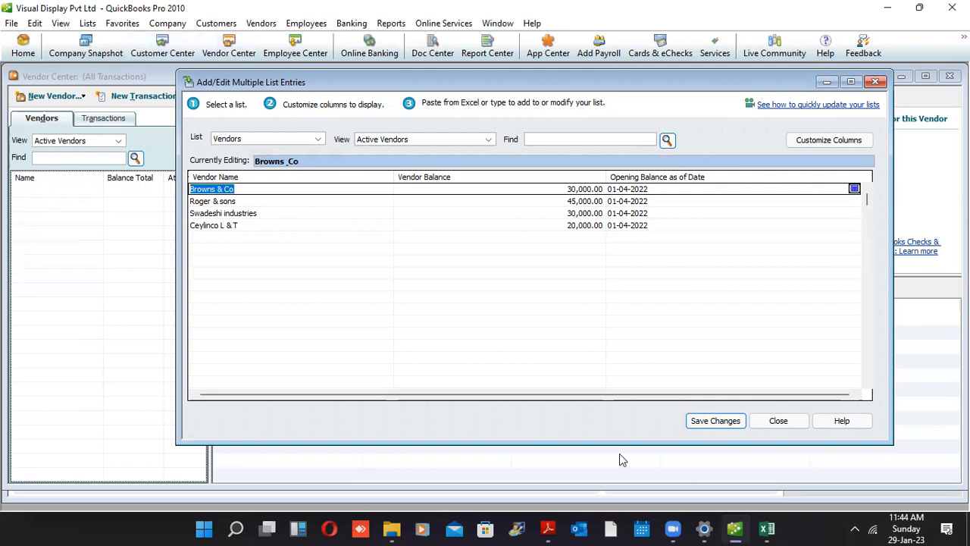
Save the four vendor records, acknowledge the Record(s) Saved message and close the entry window
click(713, 423)
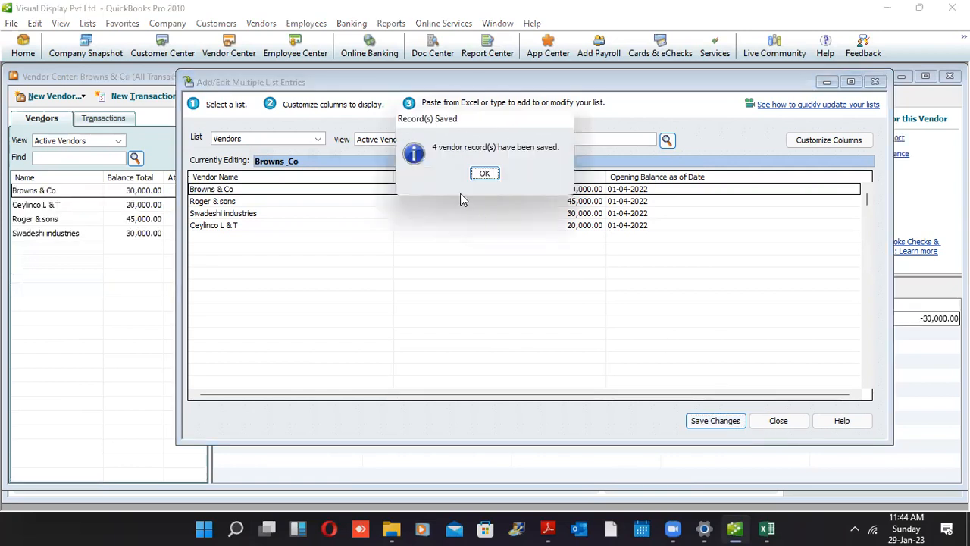
click(484, 176)
click(753, 425)
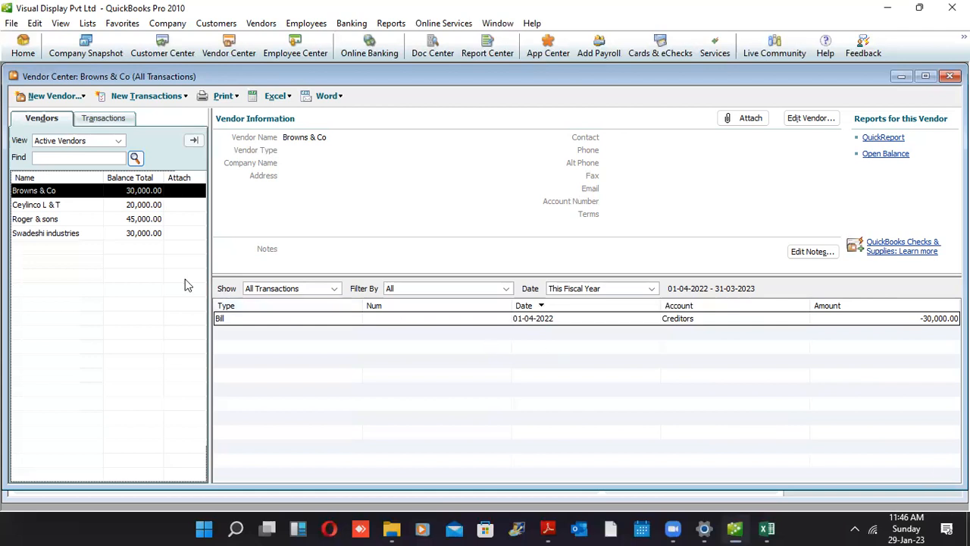
Select Ceylinco L & T and its 01-04-2022 opening bill of 20,000.00
click(130, 207)
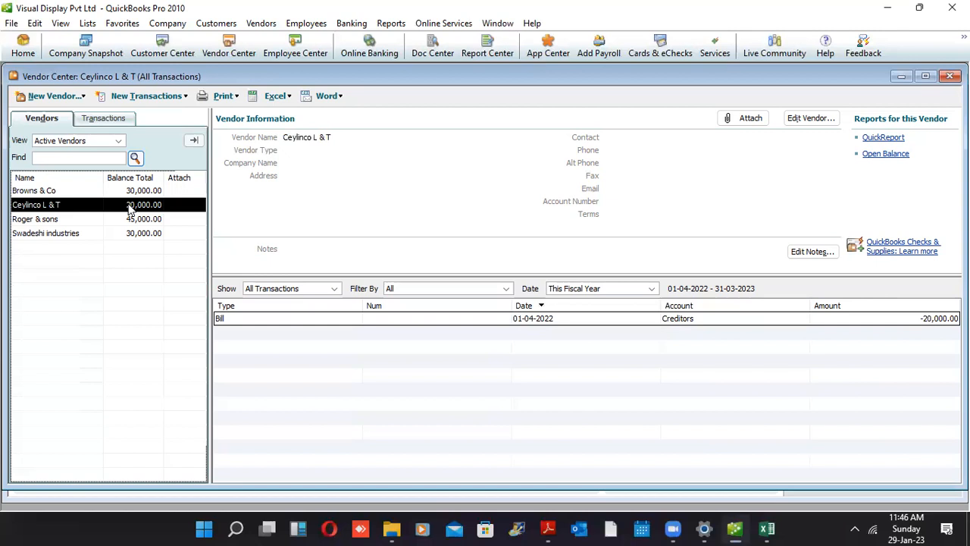
click(557, 321)
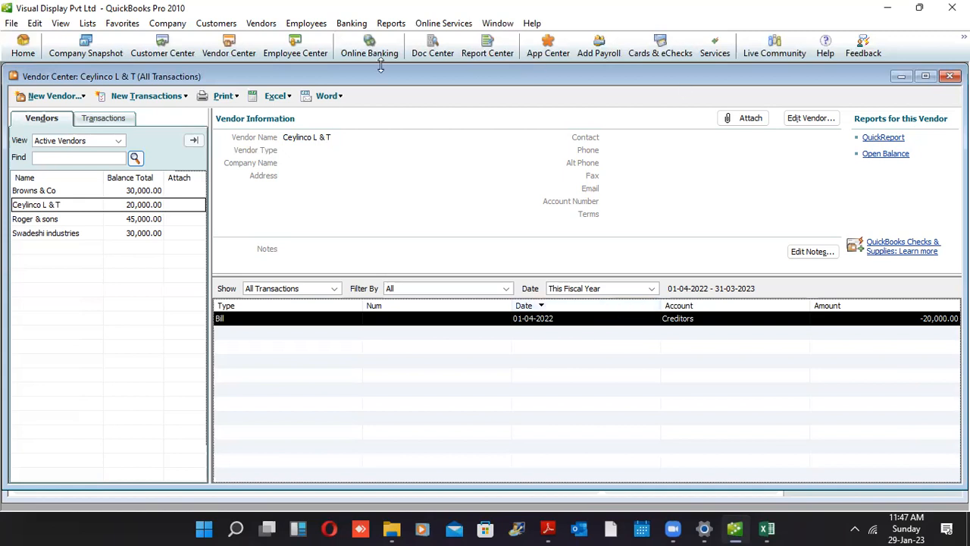
key(alt+r)
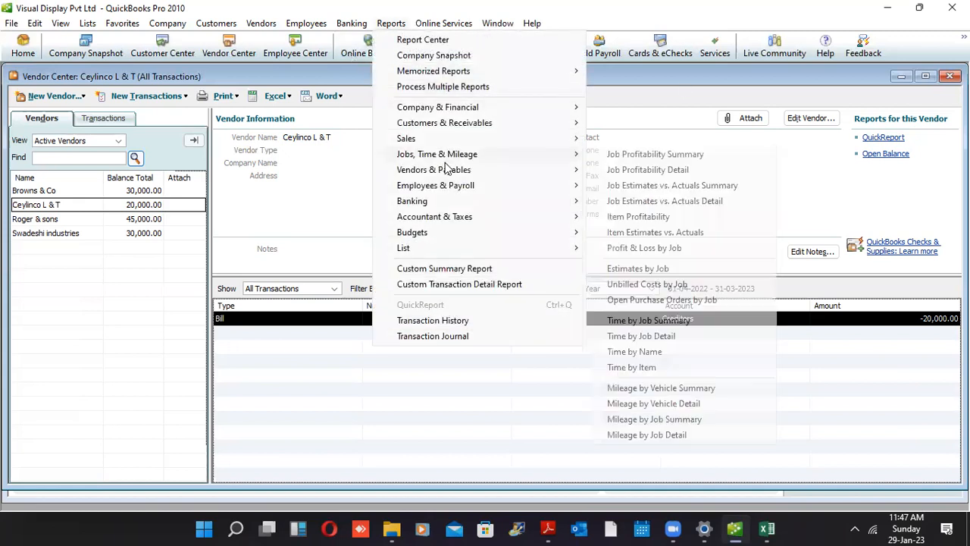
mouse_move(447, 222)
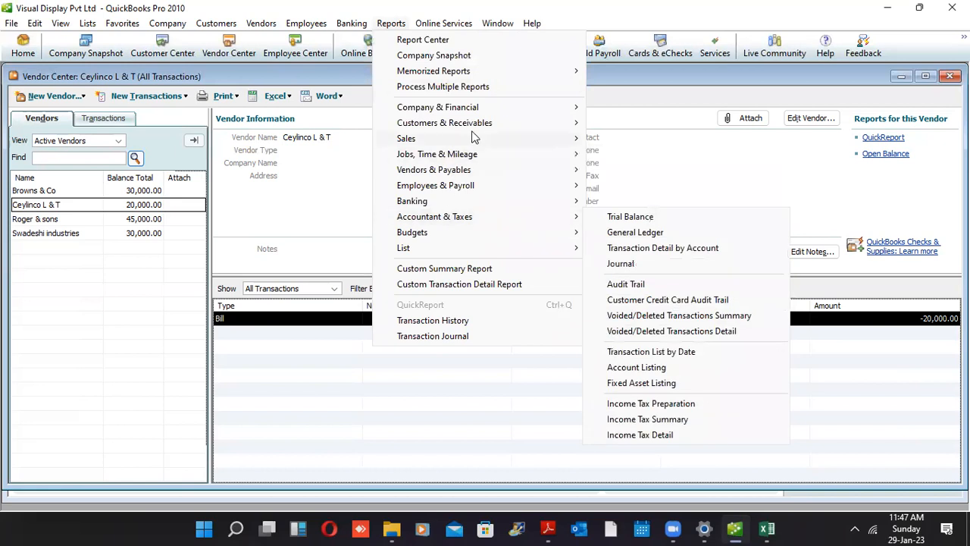
mouse_move(460, 176)
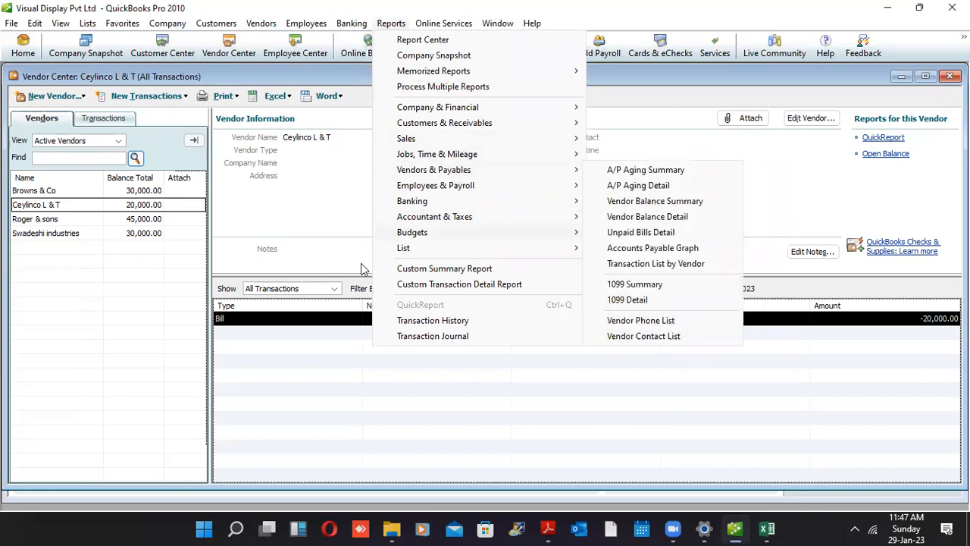
click(317, 330)
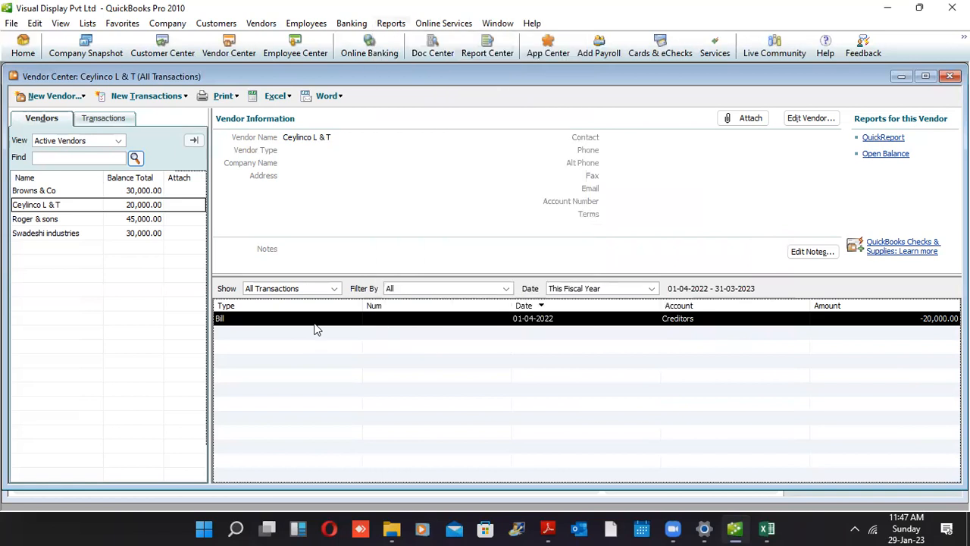
click(121, 209)
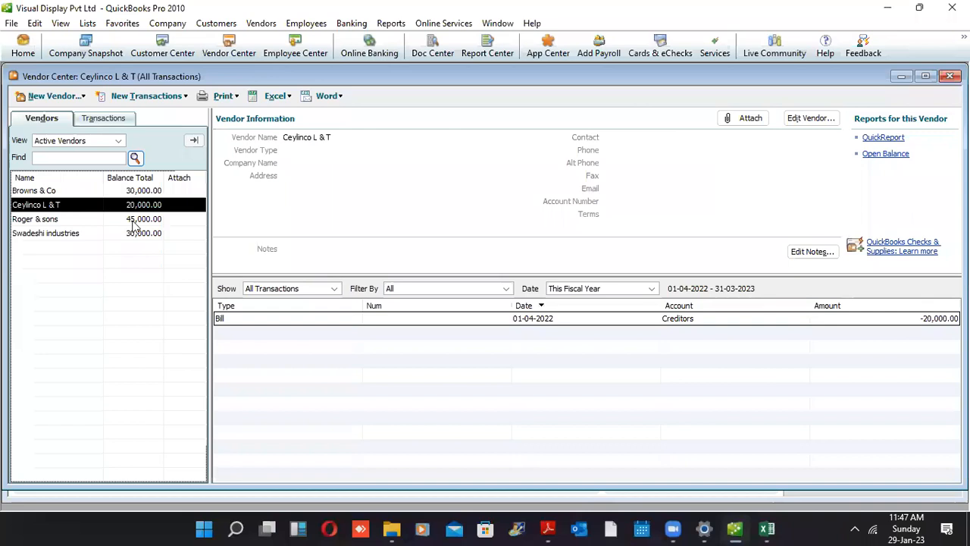
click(248, 322)
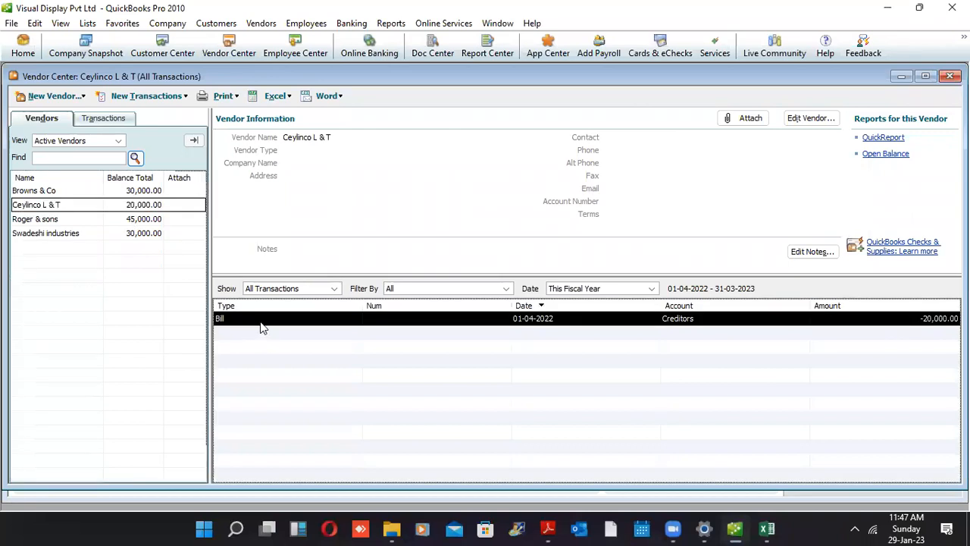
View Ceylinco L & T's 20,000.00 opening bill in Enter Bills, then close it unchanged
double_click(260, 322)
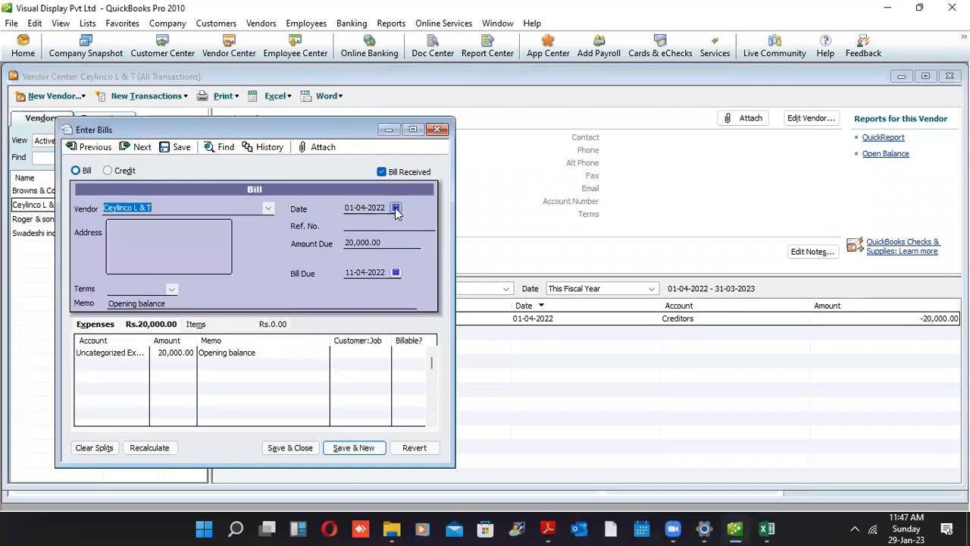
click(442, 135)
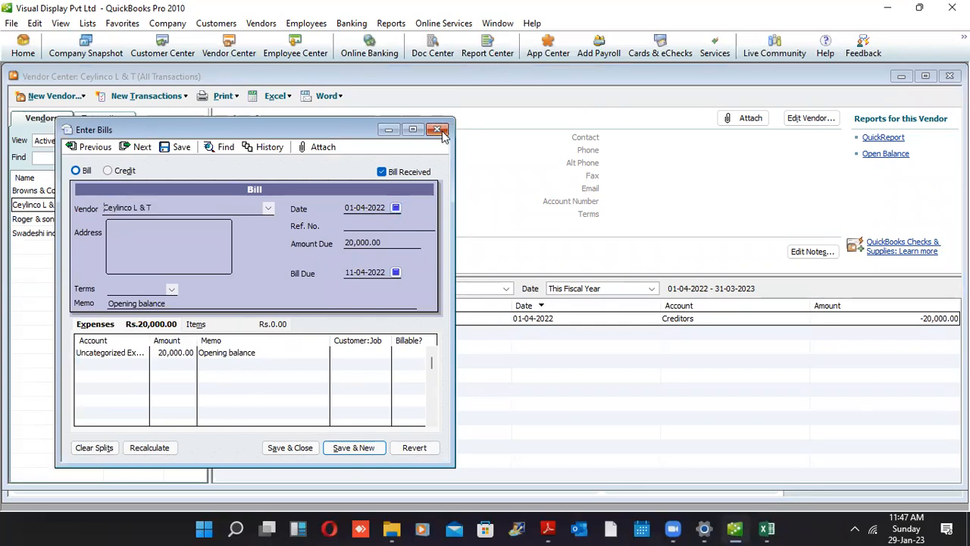
Run the A/P Aging Summary report from the Vendors & Payables reports
click(391, 23)
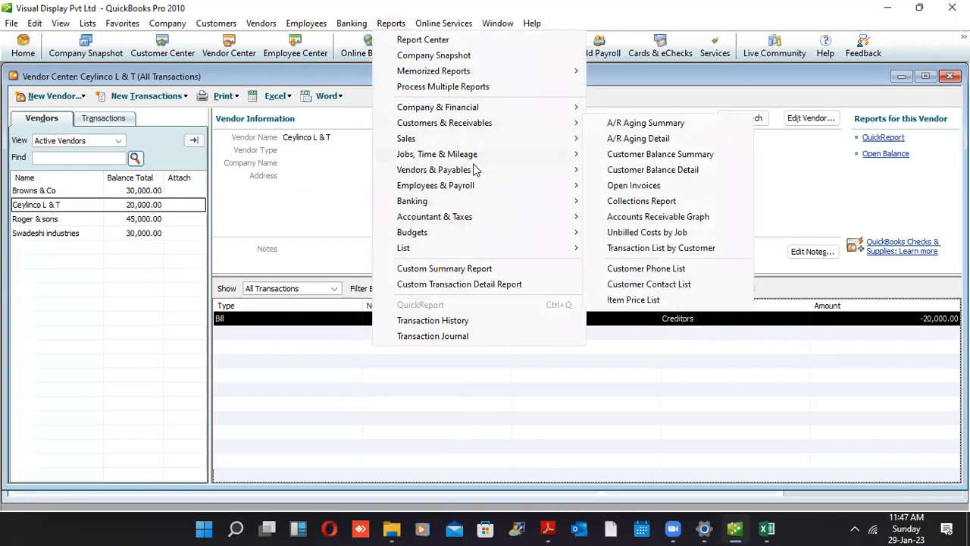
mouse_move(478, 170)
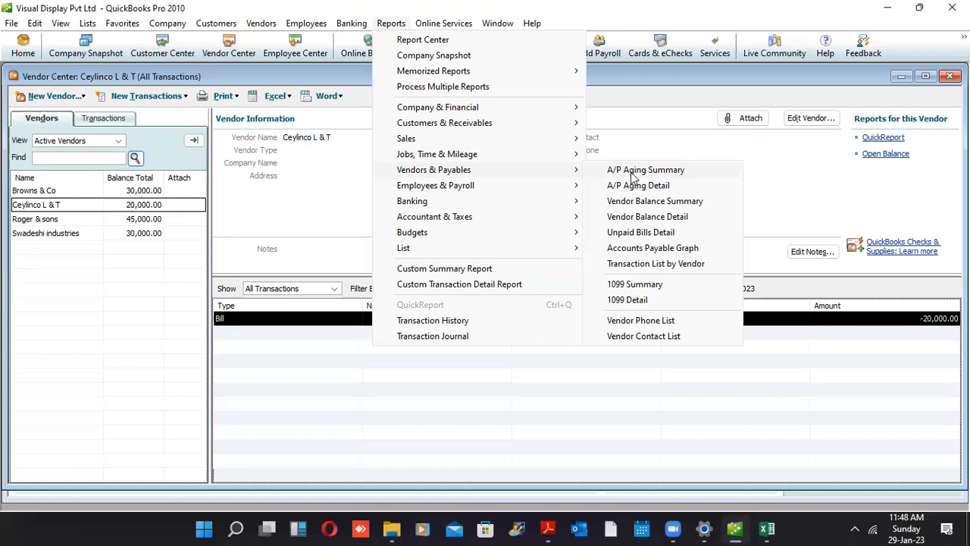
click(645, 170)
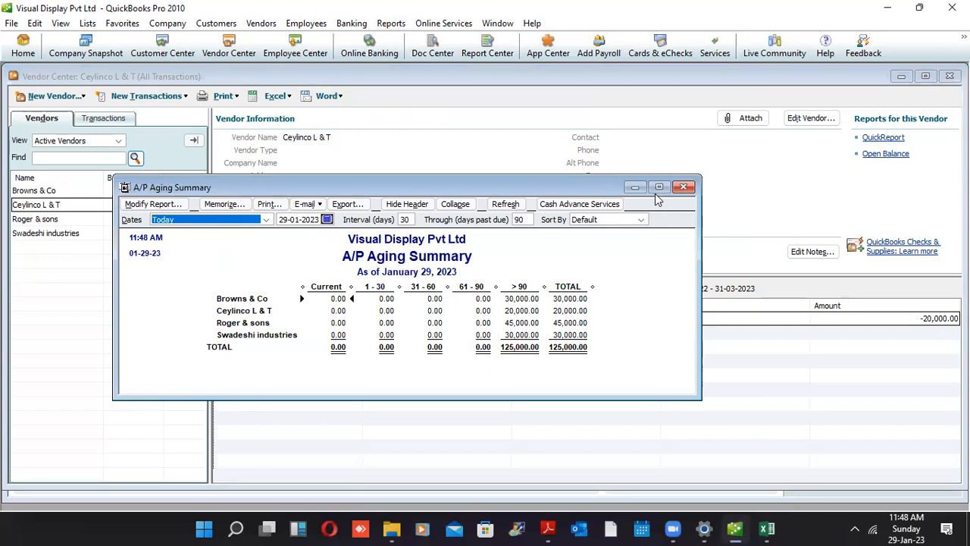
Maximize the A/P Aging Summary report showing four vendors totalling 125,000.00
click(659, 186)
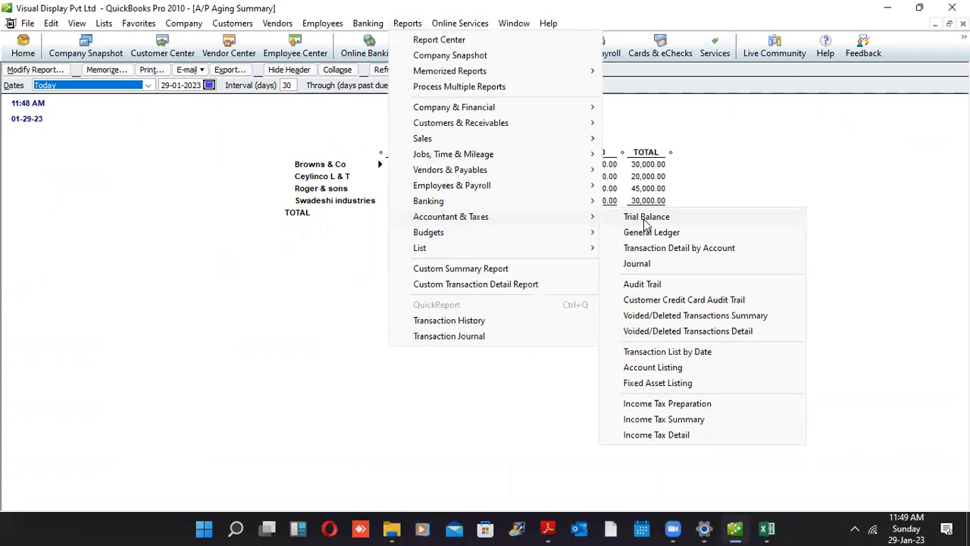
Run the Trial Balance report from Accountant & Taxes to check Creditors at 125,000.00
click(643, 219)
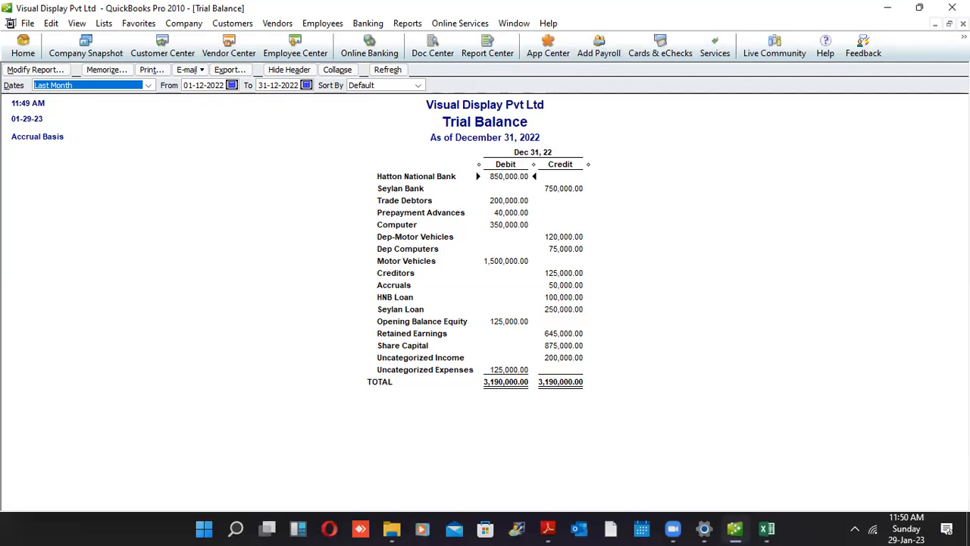
Close the Trial Balance, A/P Aging Summary and Vendor Center windows
click(963, 24)
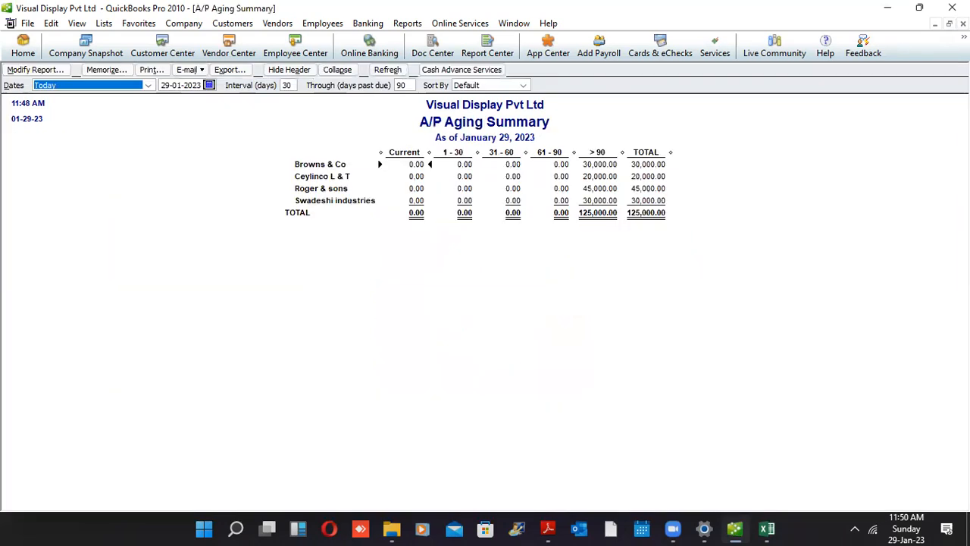
click(963, 23)
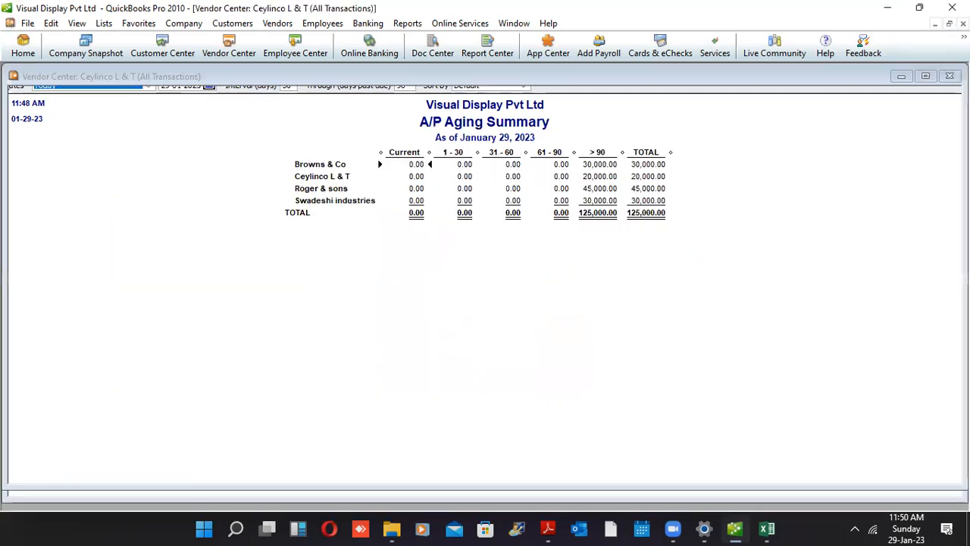
click(963, 24)
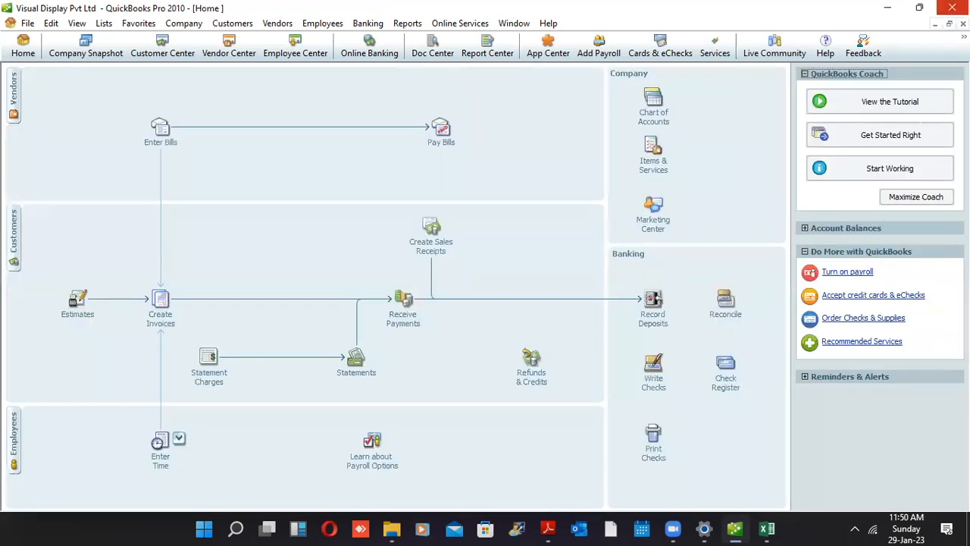
Exit QuickBooks, suppressing future exit confirmations and declining the update
click(952, 7)
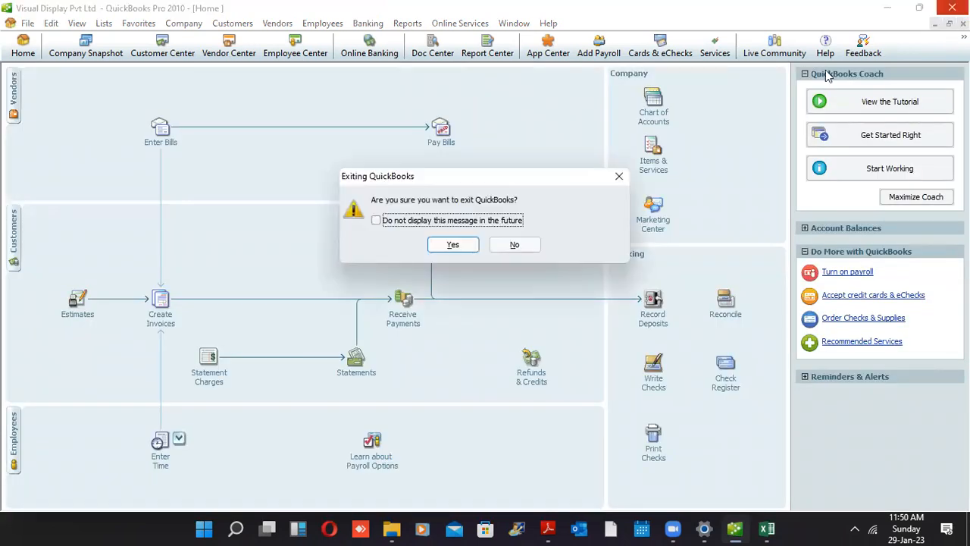
click(394, 225)
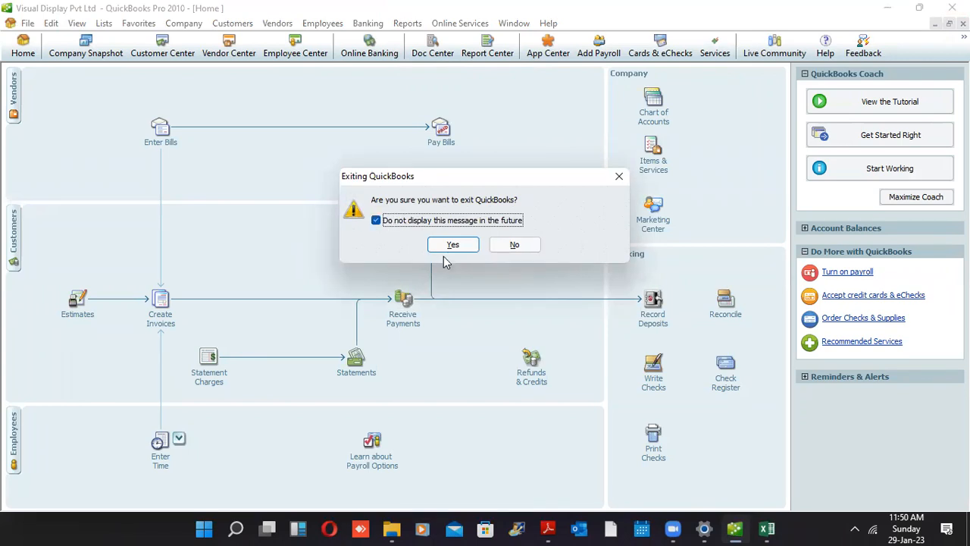
click(452, 245)
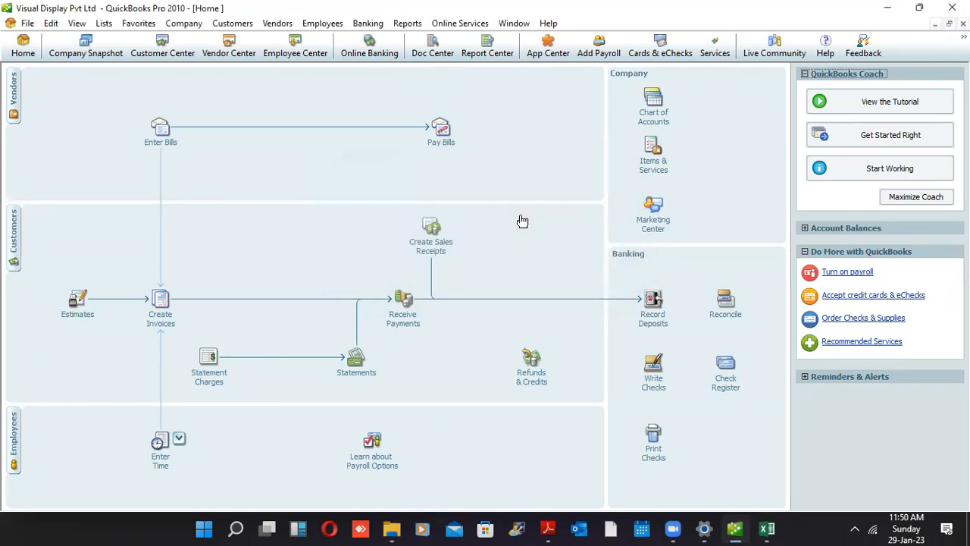
click(467, 271)
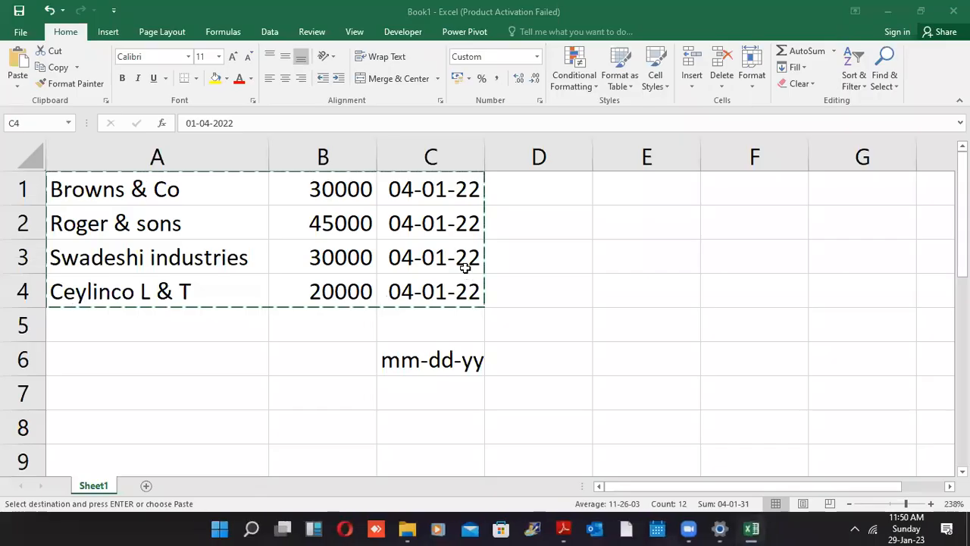
Close the Excel vendor workbook Book1 without saving
click(954, 10)
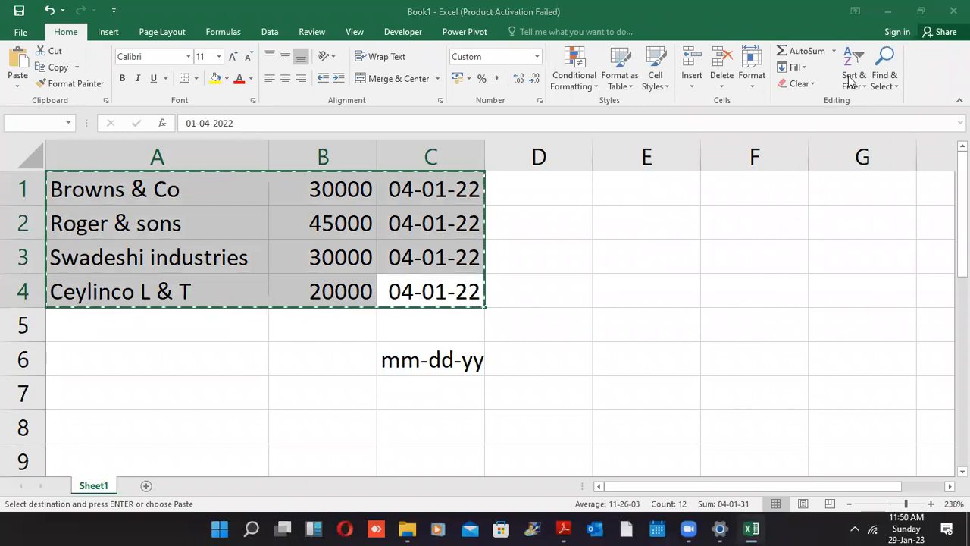
click(484, 290)
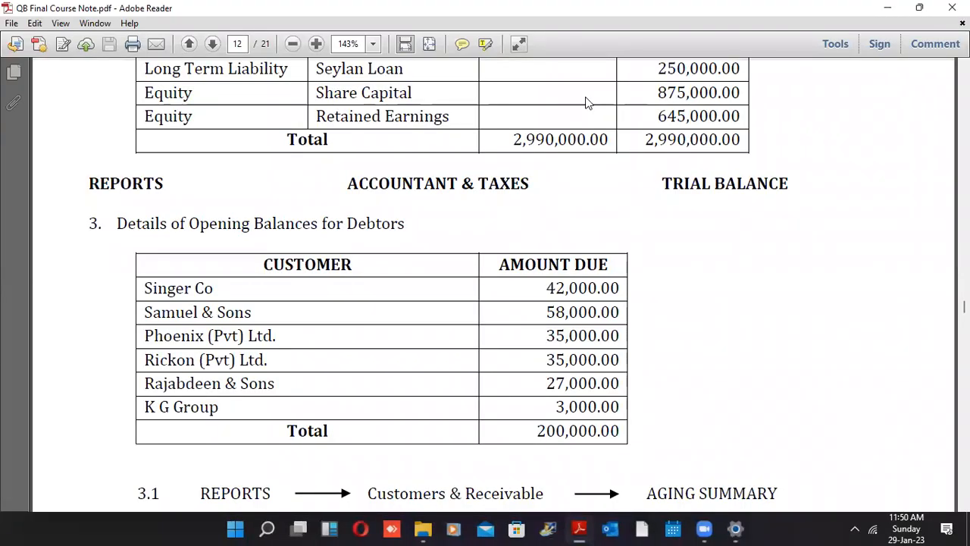
Close QB Final Course Note.pdf in Adobe Reader
click(589, 103)
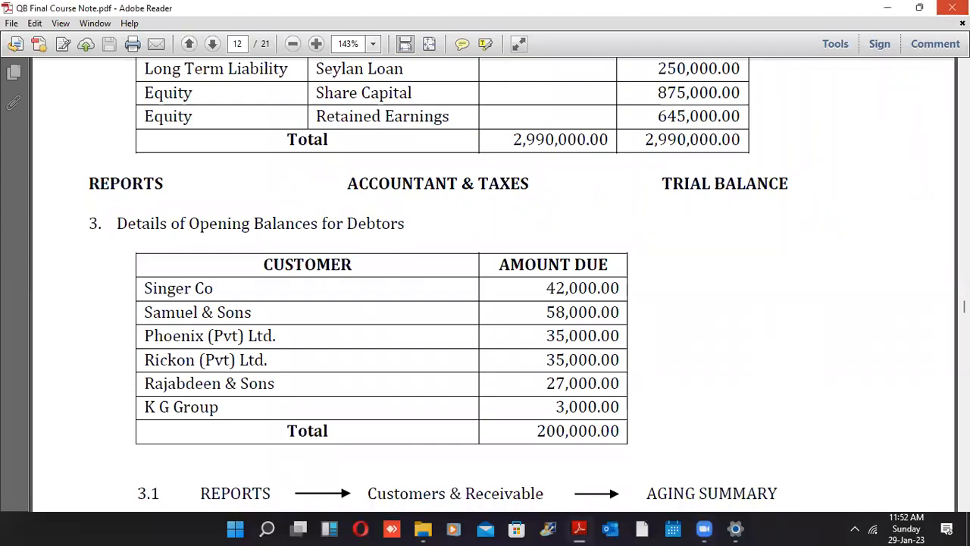
click(953, 7)
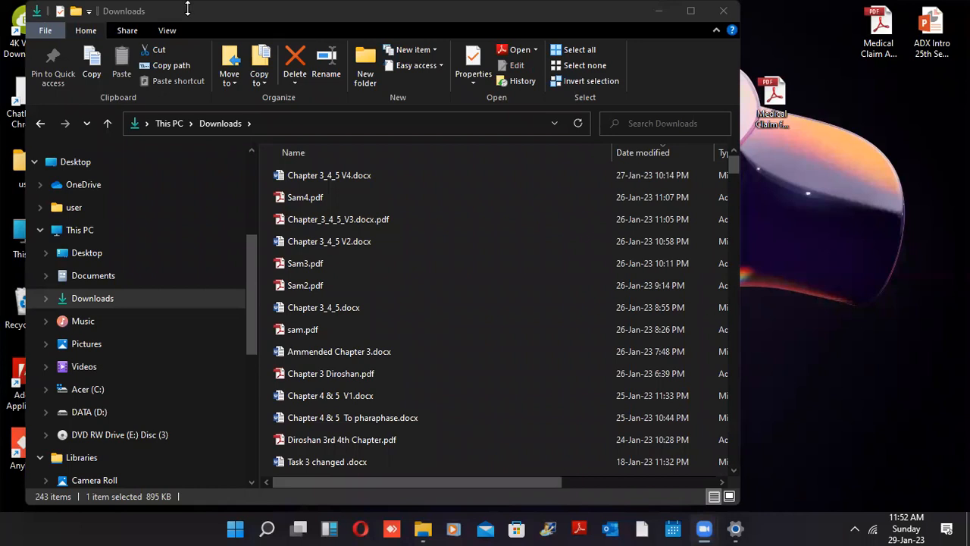
Move the Downloads Explorer window down and close it, leaving the desktop
drag(201, 11, 168, 369)
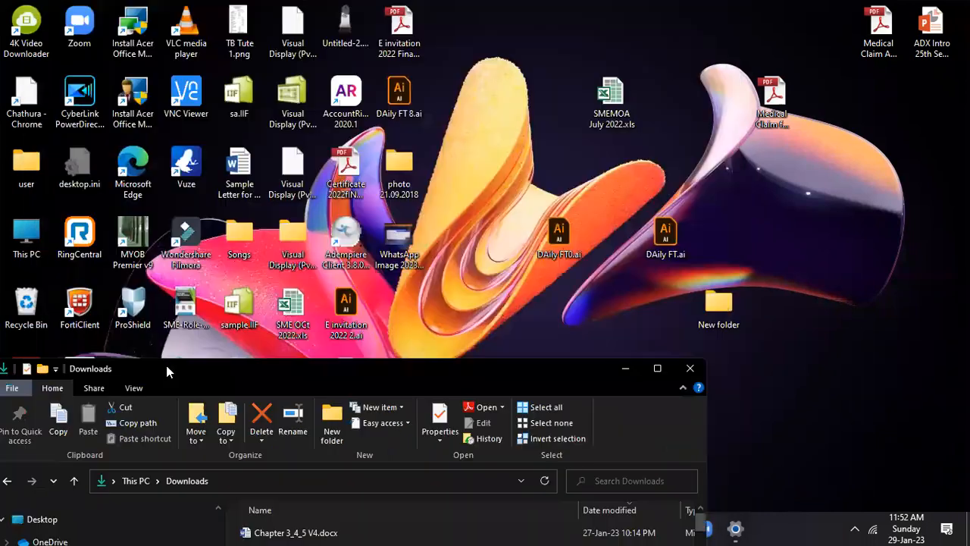
click(689, 370)
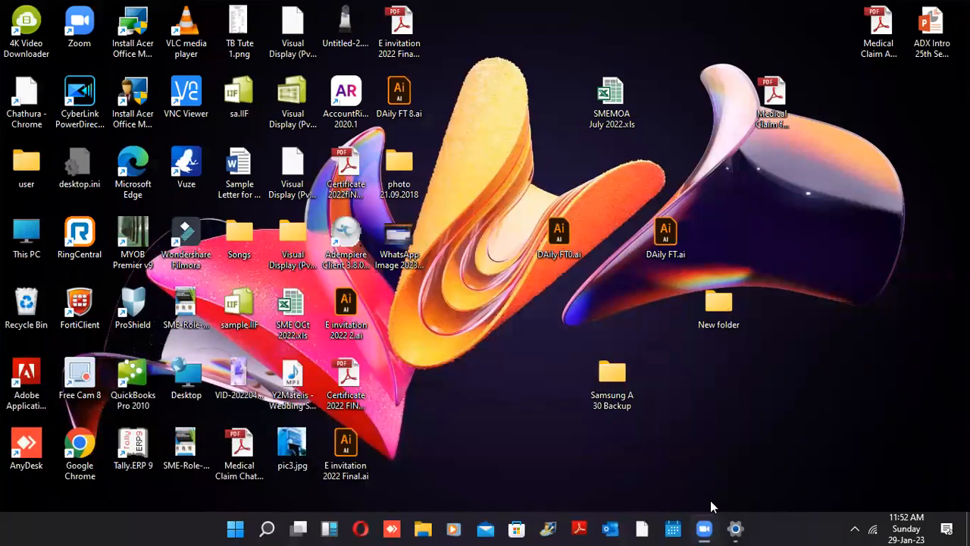